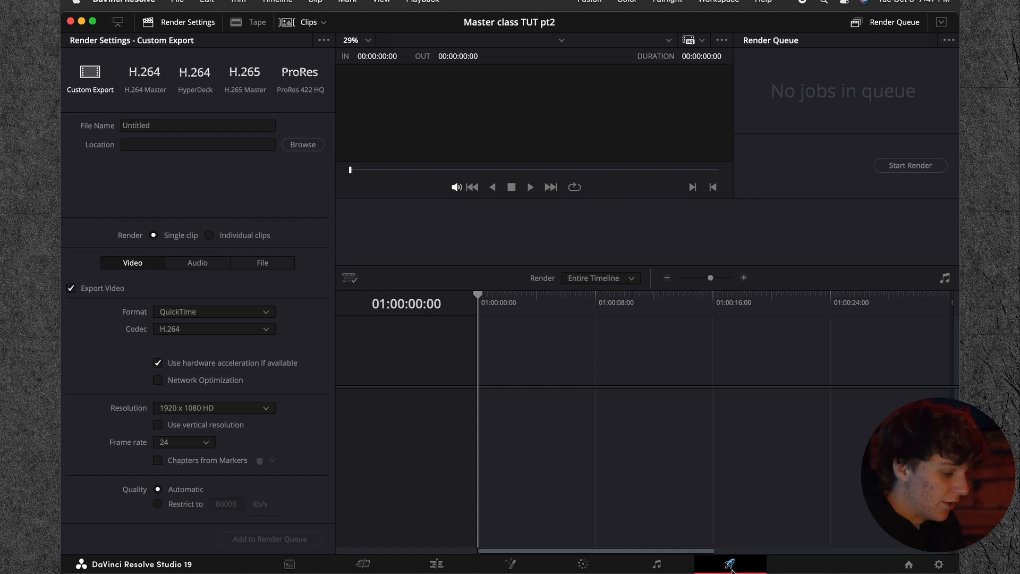
Step: Open the Edit page and place MASTER CLASS.MP4 at the start of a new timeline, fitting the whole clip in view
left_click(437, 564)
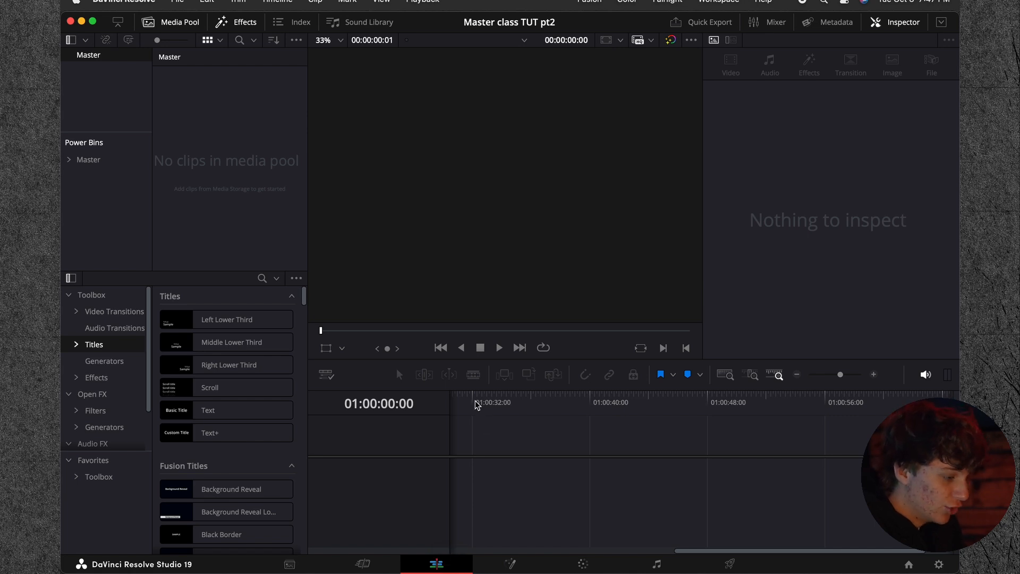
left_click(183, 91)
left_click_drag(183, 86, 175, 93)
left_click(221, 111)
left_click_drag(266, 154, 488, 475)
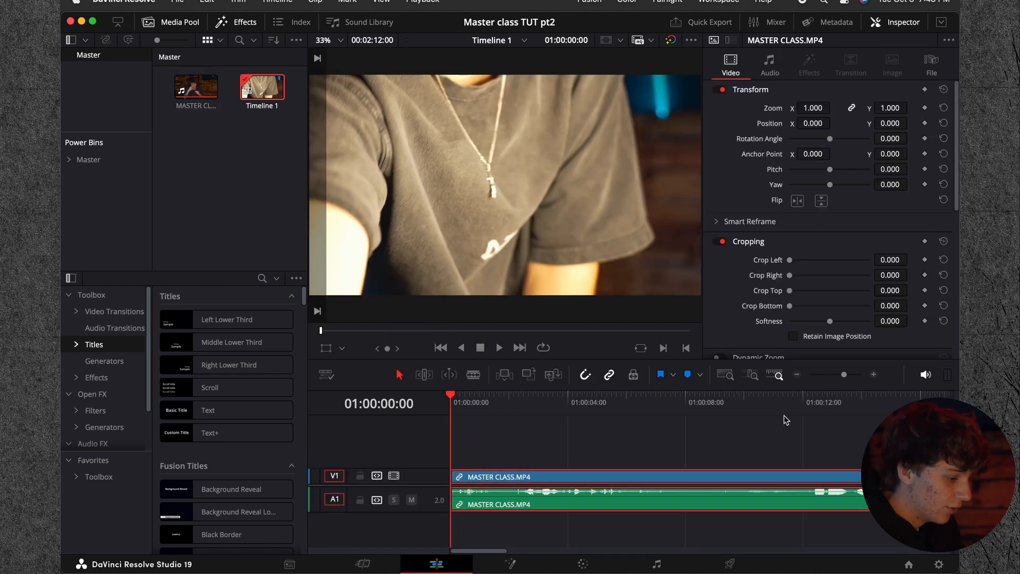
left_click(798, 374)
left_click(590, 417)
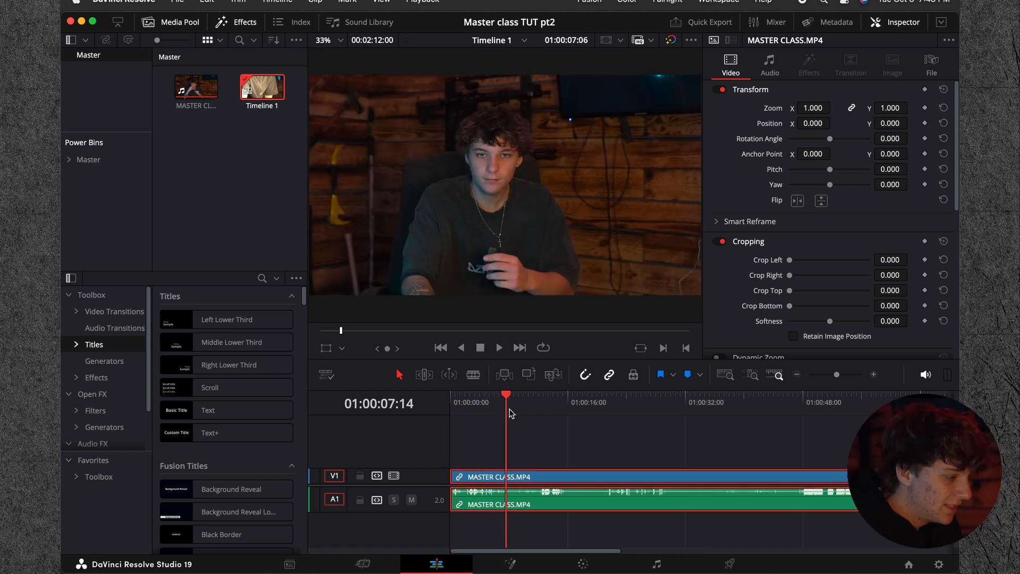
left_click_drag(507, 409, 681, 441)
left_click(797, 375)
left_click_drag(510, 398, 467, 422)
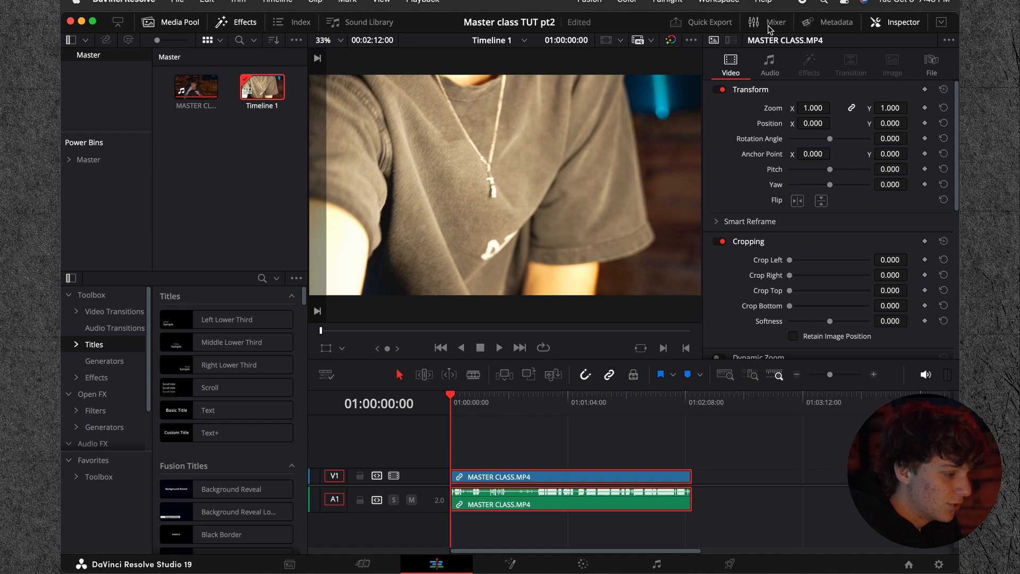
Step: Hide the Media Pool and show it again with the project's clip and timeline
left_click(169, 26)
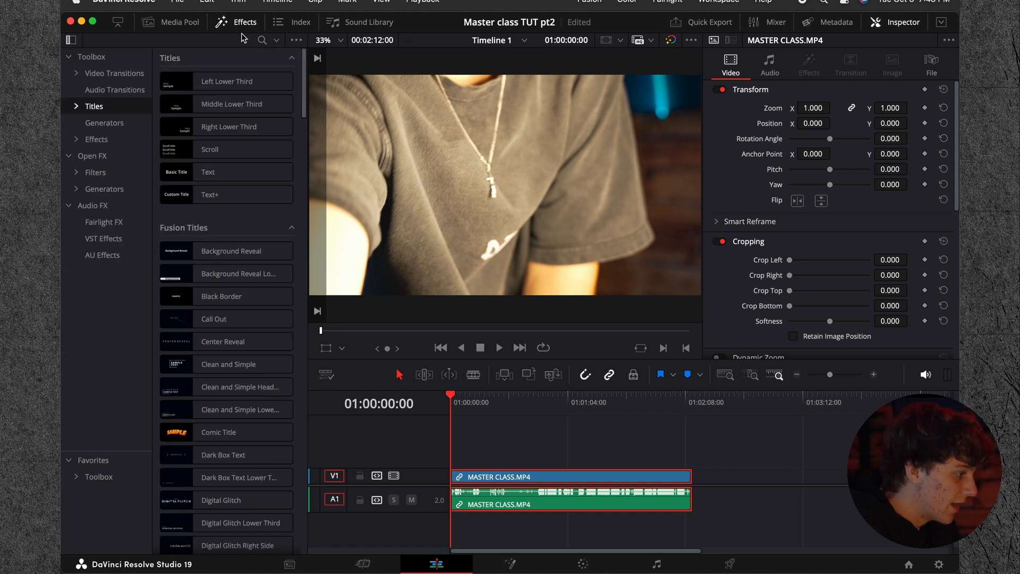
left_click(180, 27)
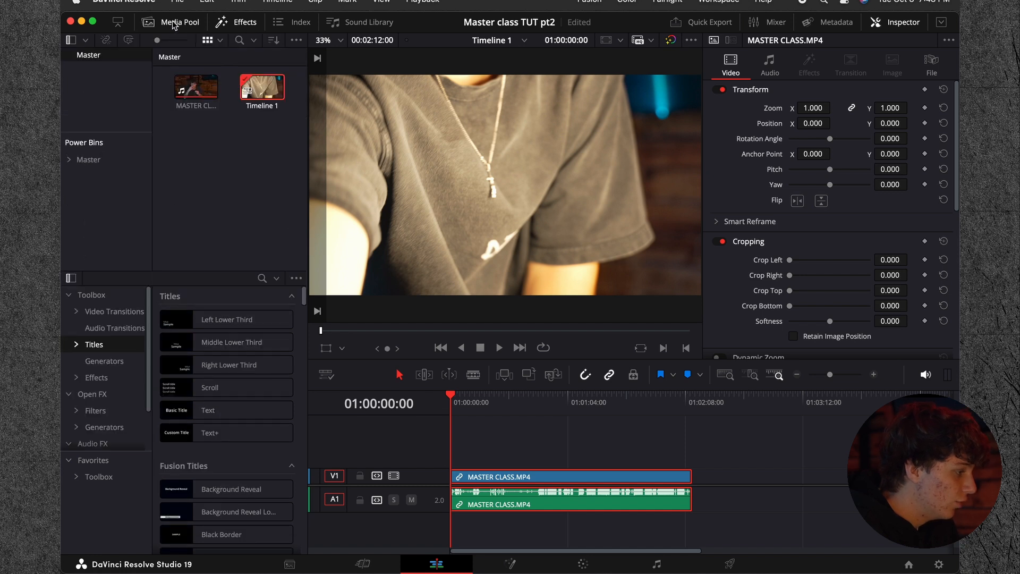
left_click_drag(276, 147, 166, 84)
left_click_drag(272, 124, 179, 60)
left_click(163, 80)
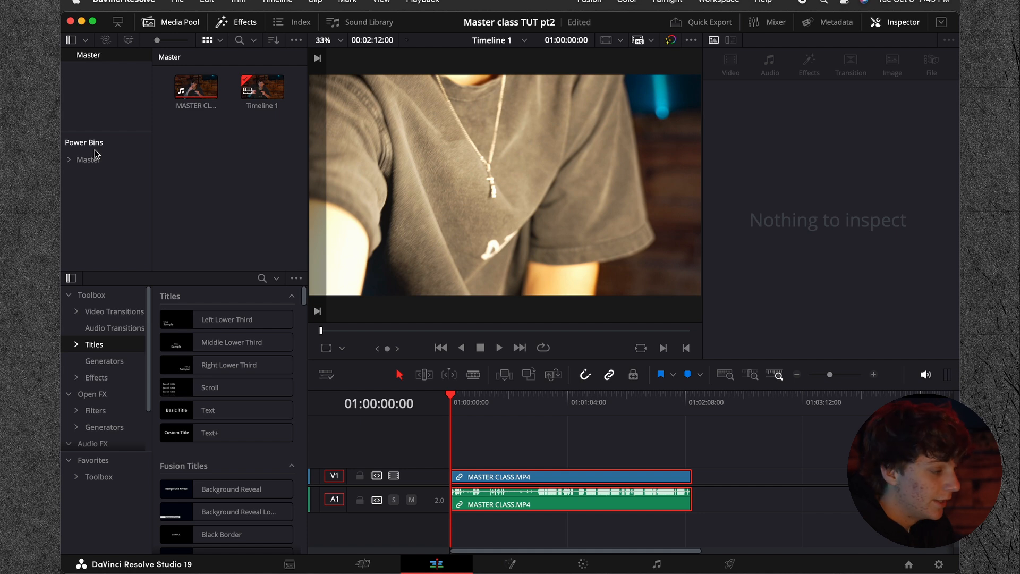
Step: Browse the folders of the Power Bins Master bin and check the Show Power Bins option in the Media Pool
left_click(93, 159)
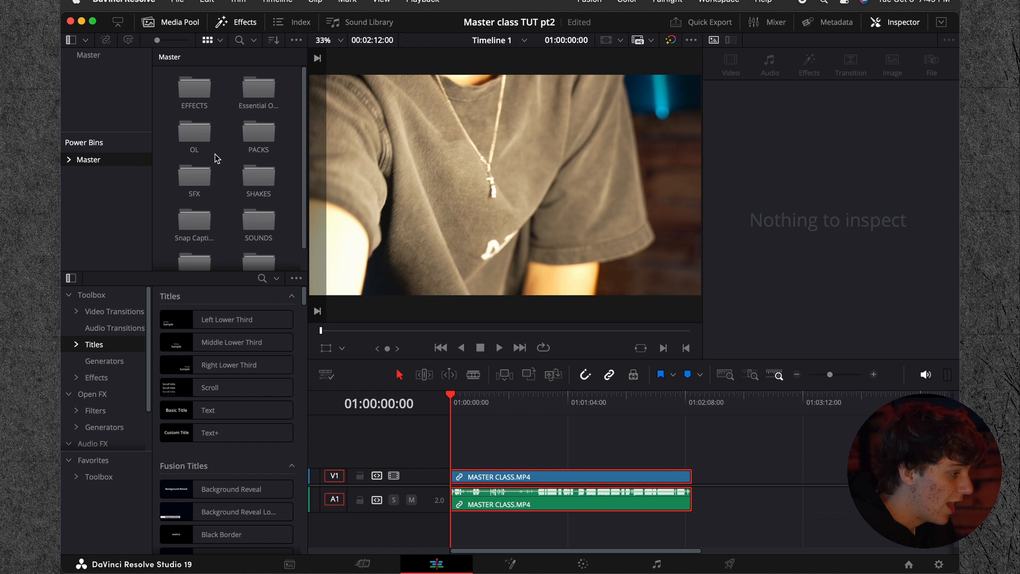
scroll(255, 122, "down", 1)
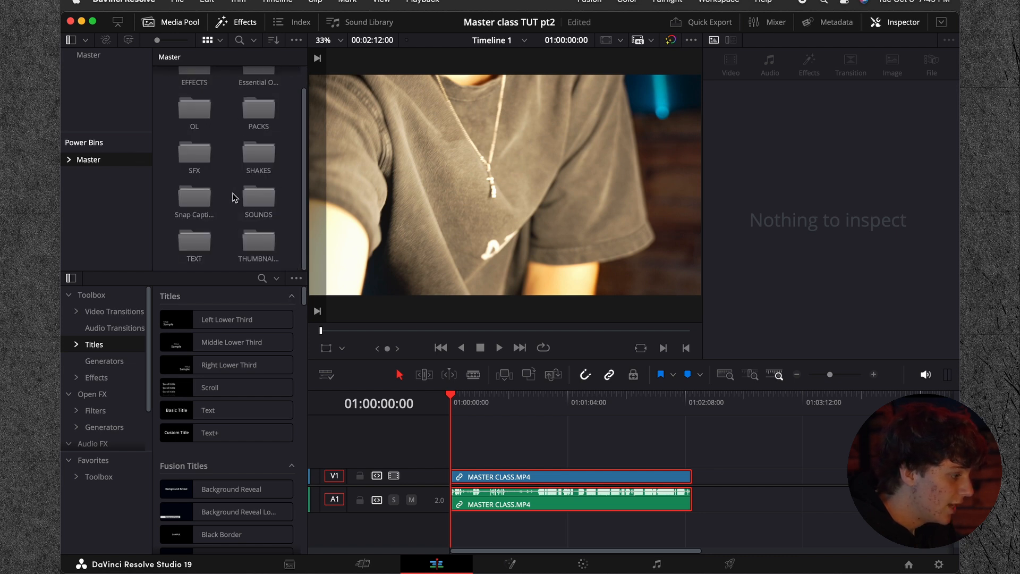
scroll(235, 197, "up", 1)
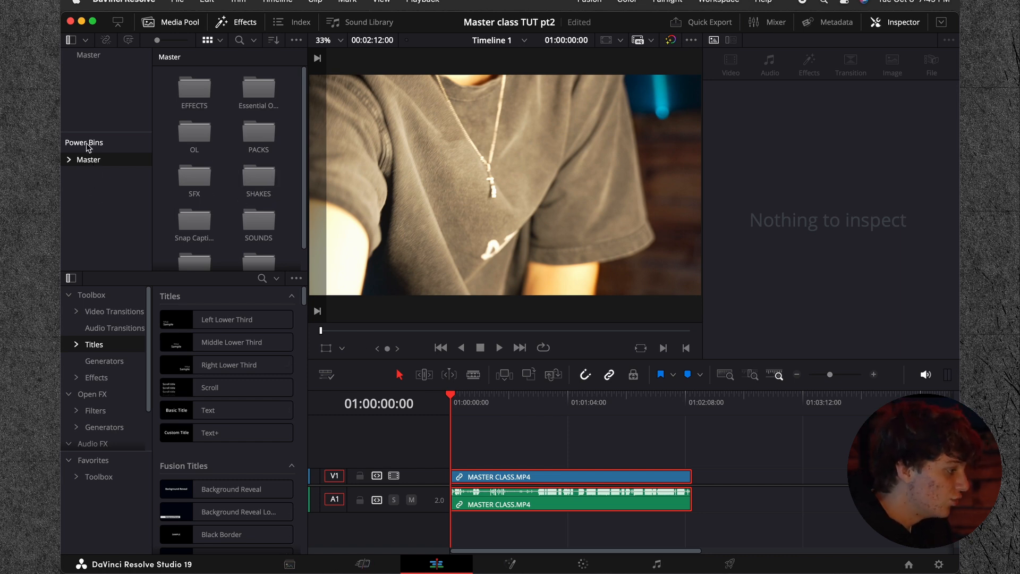
left_click(296, 40)
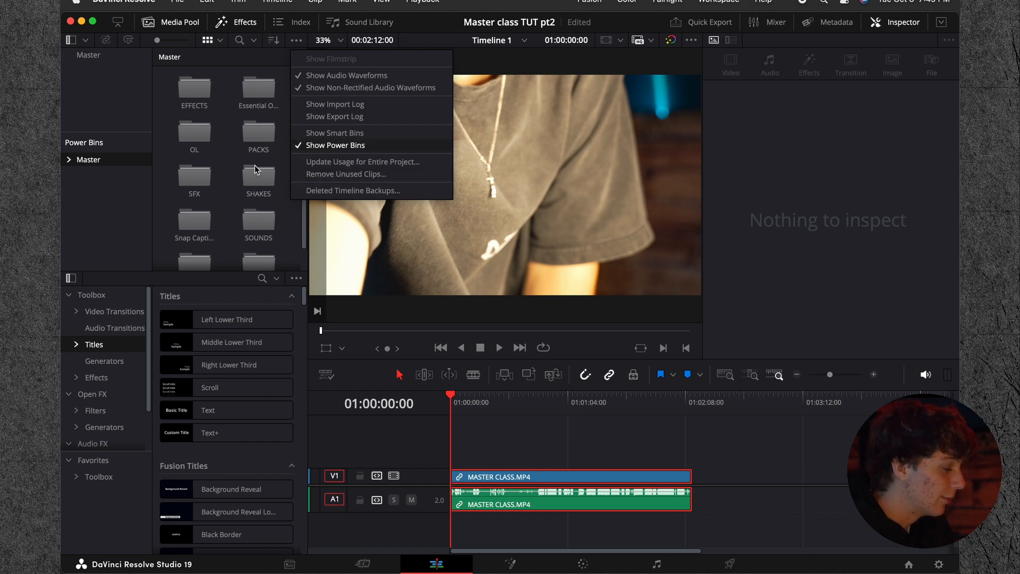
left_click(100, 174)
right_click(90, 204)
left_click(89, 186)
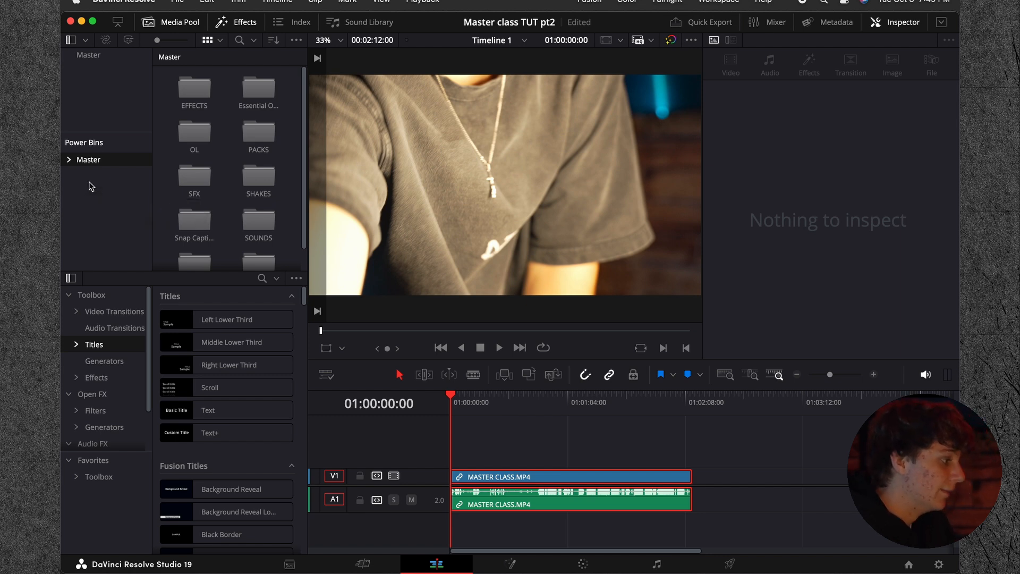
Step: Expand the Master folder under Power Bins and look through its subfolders
left_click(69, 159)
scroll(96, 217, "down", 2)
scroll(96, 218, "up", 2)
scroll(97, 221, "down", 2)
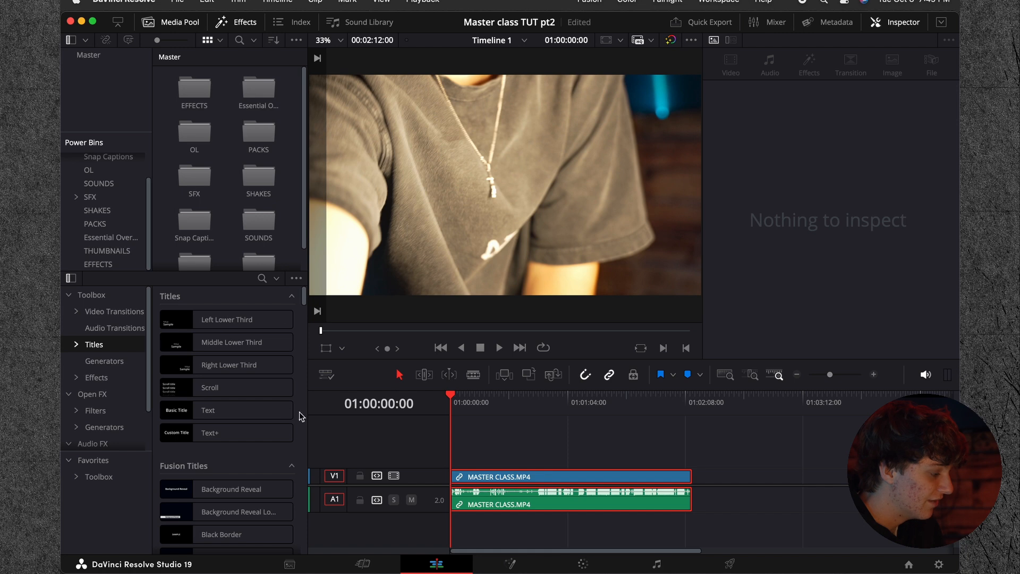
scroll(230, 208, "down", 2)
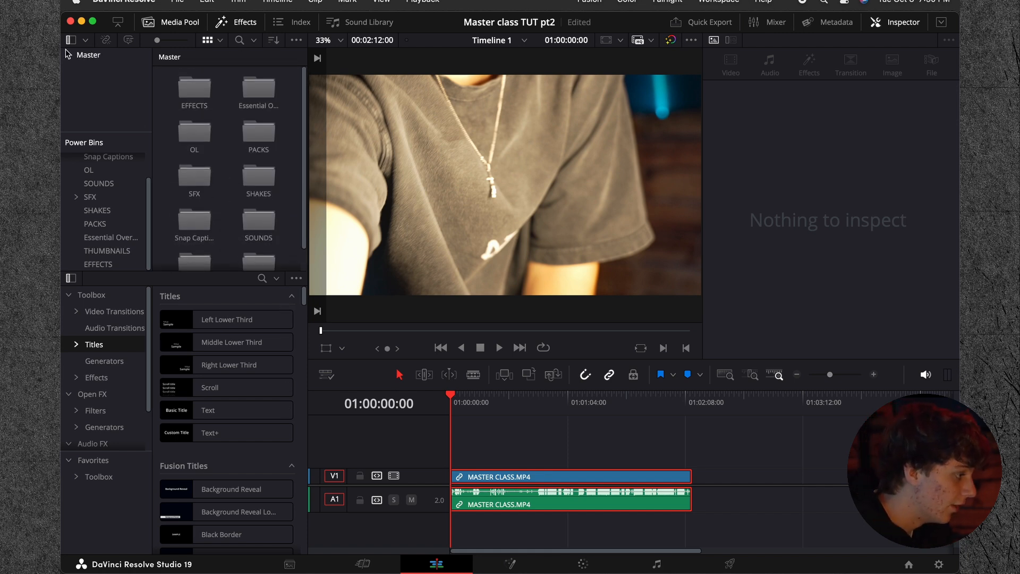
Step: Return to the project's Master bin, then hide the Effects library and show it again
left_click(83, 59)
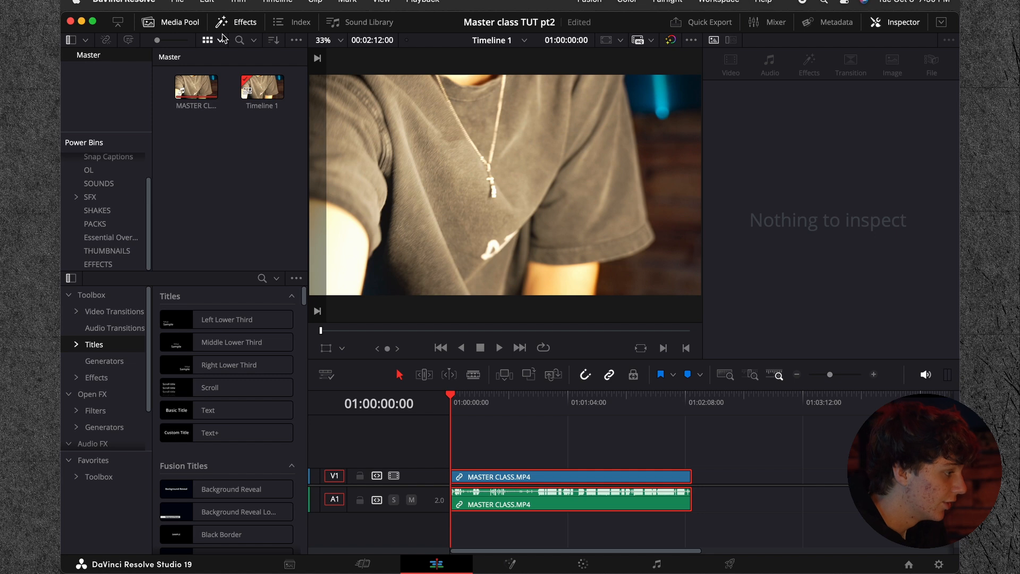
left_click(237, 24)
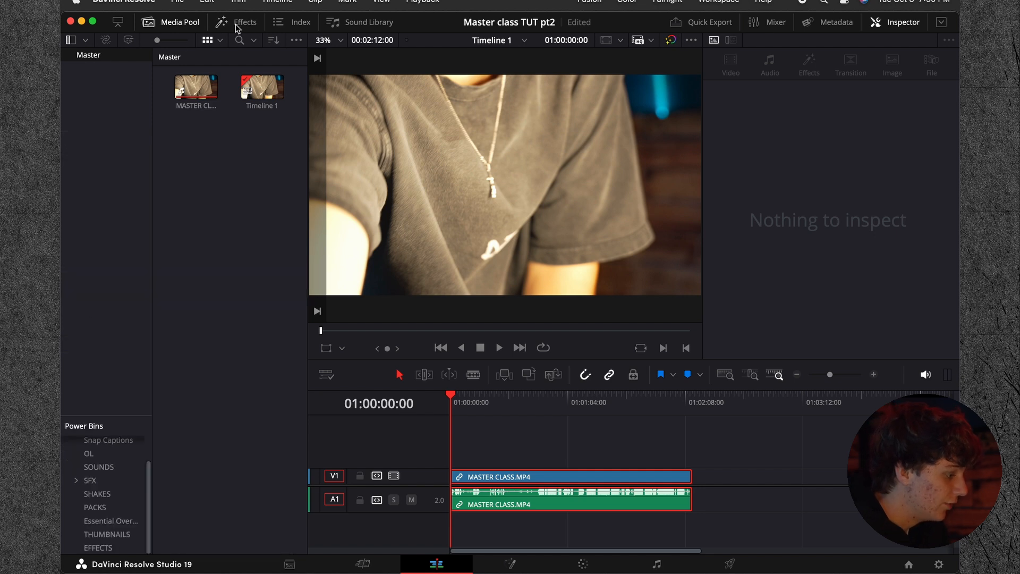
left_click(242, 23)
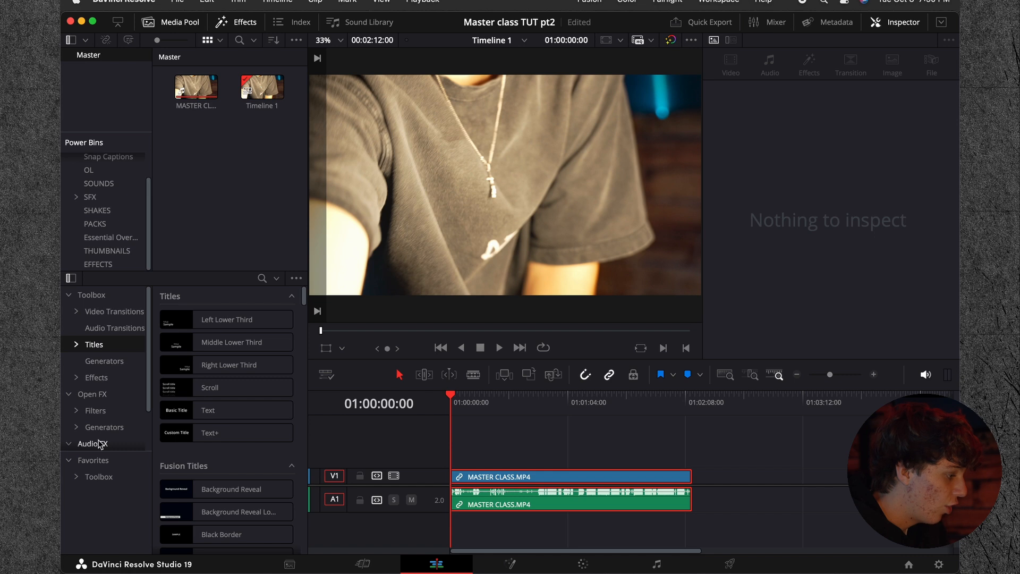
Step: Browse the Titles, Video Transitions and Effects categories of the effects Toolbox
scroll(98, 403, "down", 3)
scroll(97, 402, "up", 3)
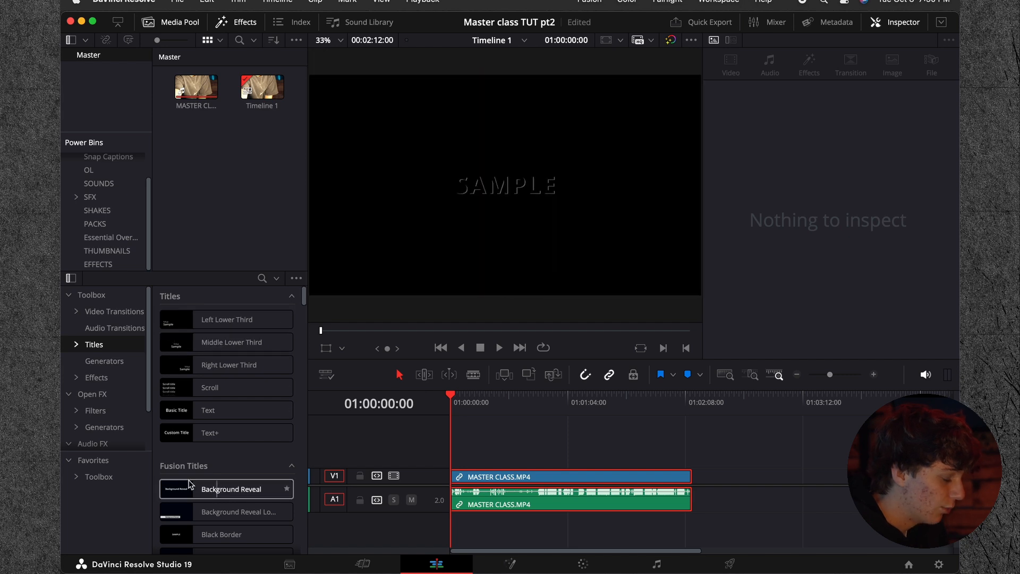
scroll(171, 480, "down", 4)
scroll(170, 487, "down", 11)
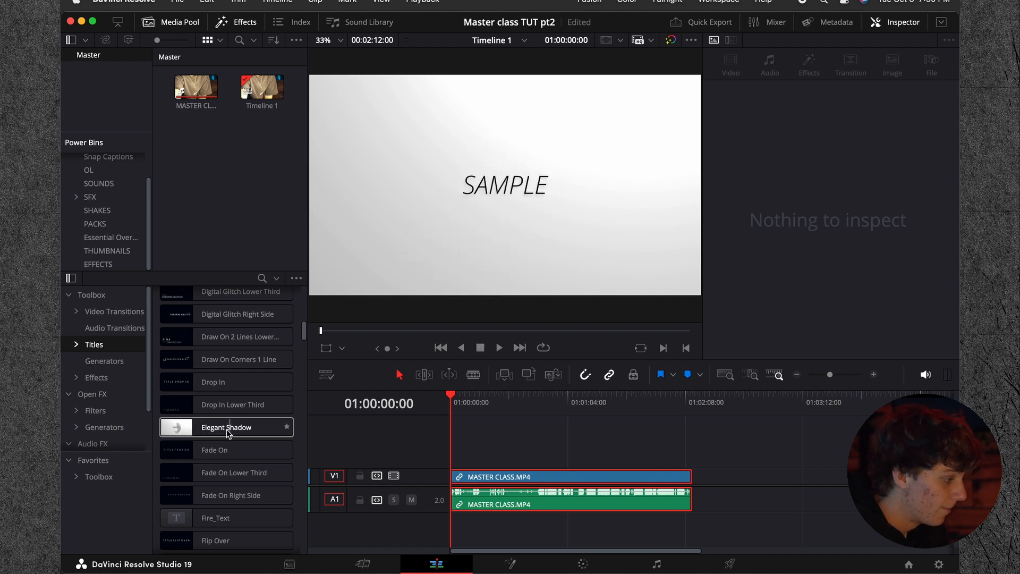
left_click(109, 312)
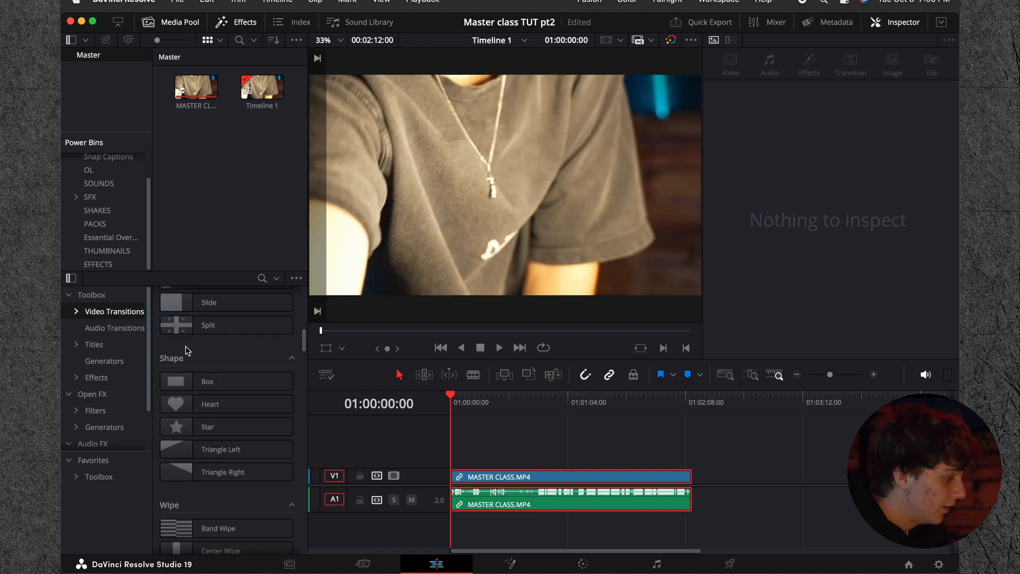
scroll(186, 346, "up", 5)
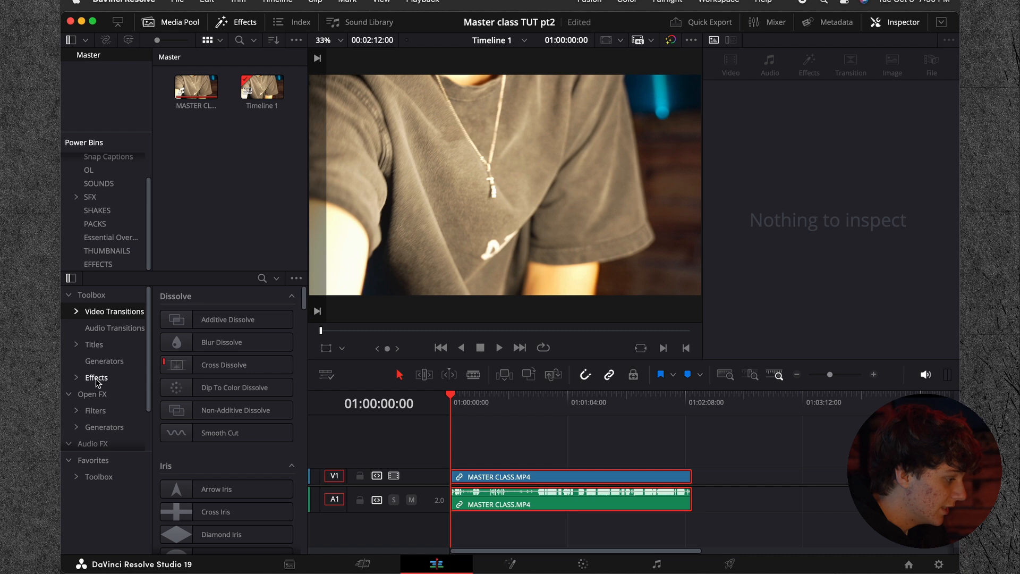
left_click(96, 379)
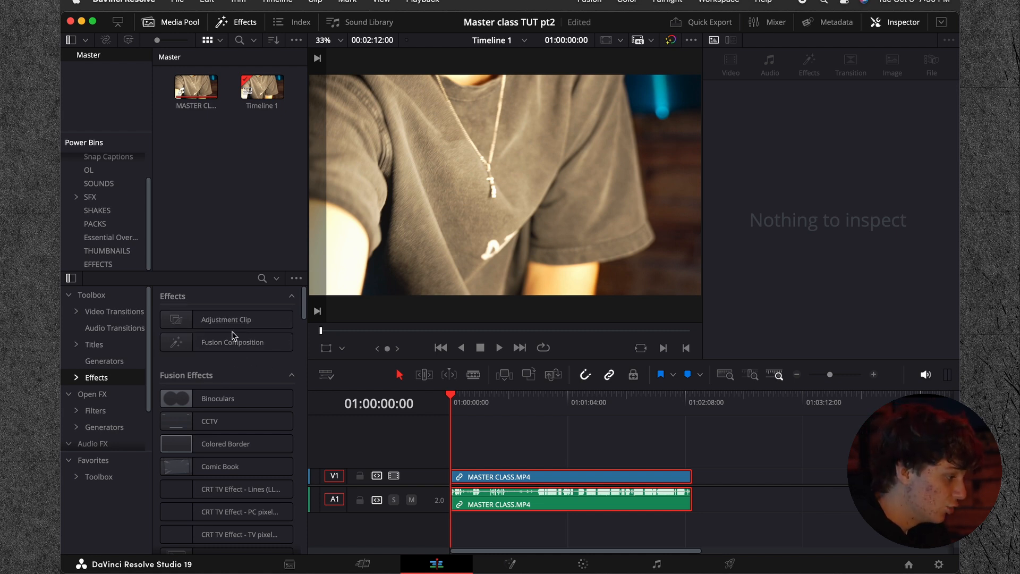
Step: Mark the Text+ title as a favorite and review the favorited Toolbox items, collapsing Favorites when done
left_click(94, 344)
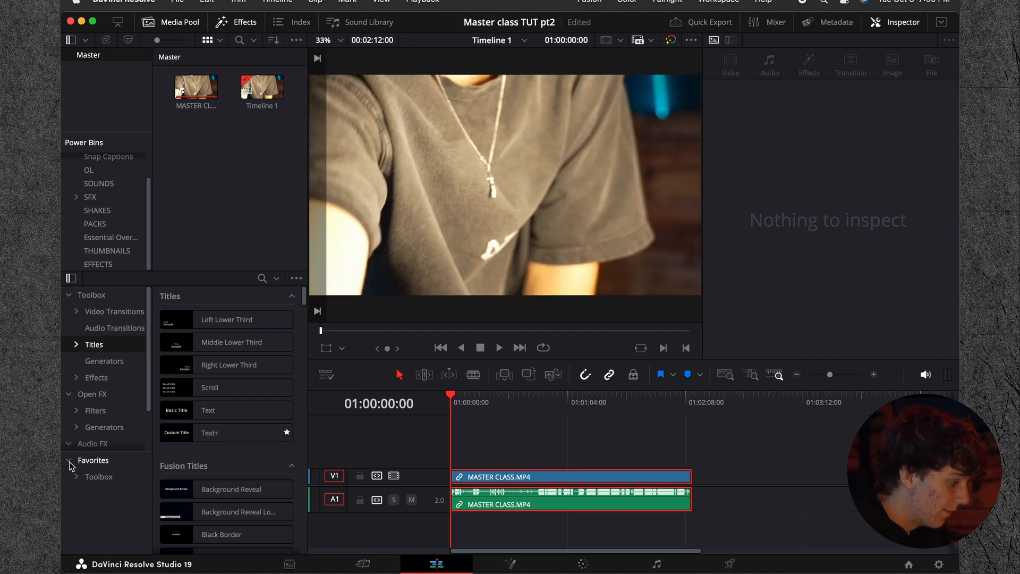
left_click(83, 479)
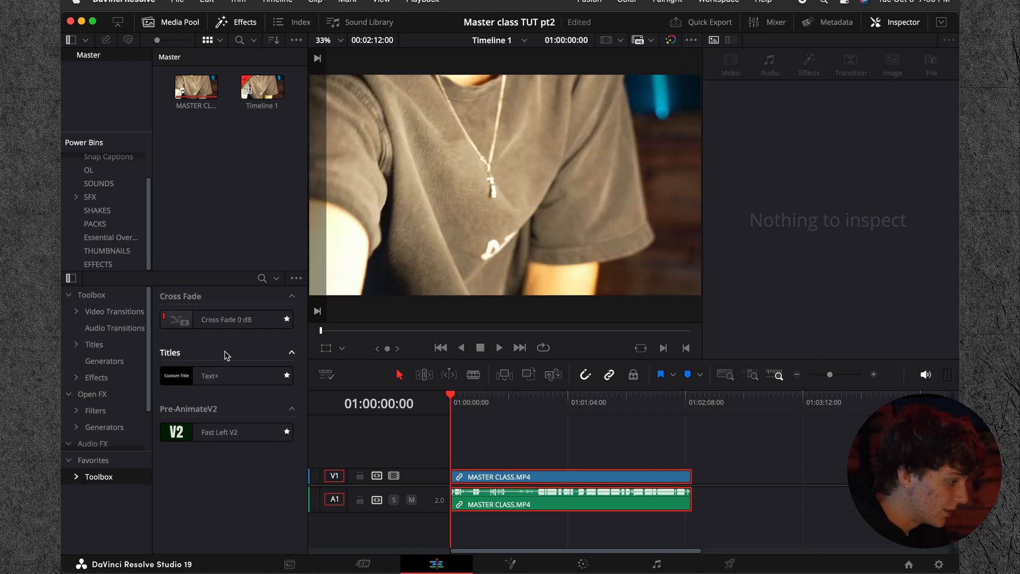
left_click(69, 461)
Step: Look through the Effects category, including the MagicAnimate, PRE-ANIMATE and Pre-AnimateV2 presets
scroll(108, 376, "down", 2)
left_click(100, 362)
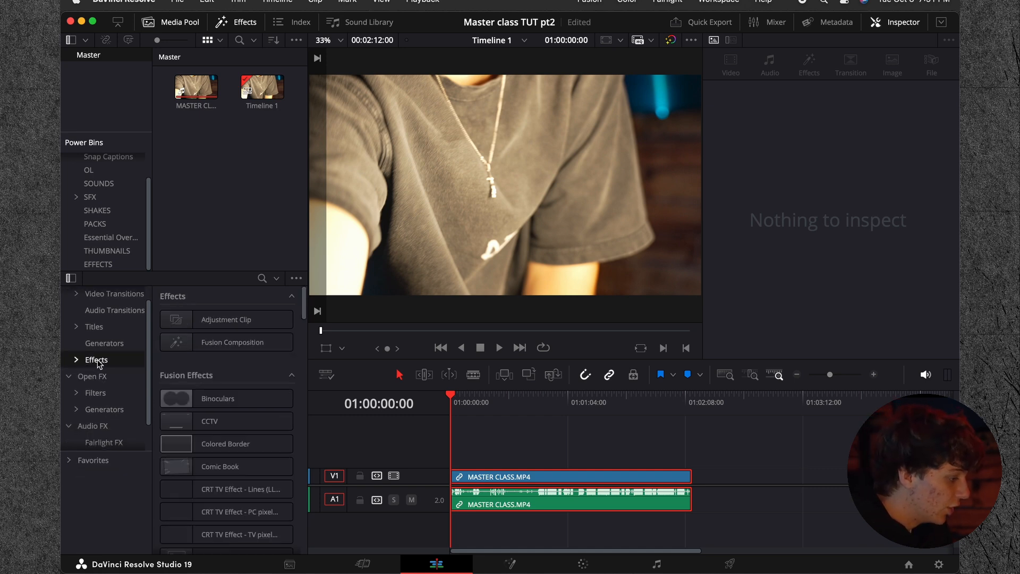
scroll(200, 342, "down", 10)
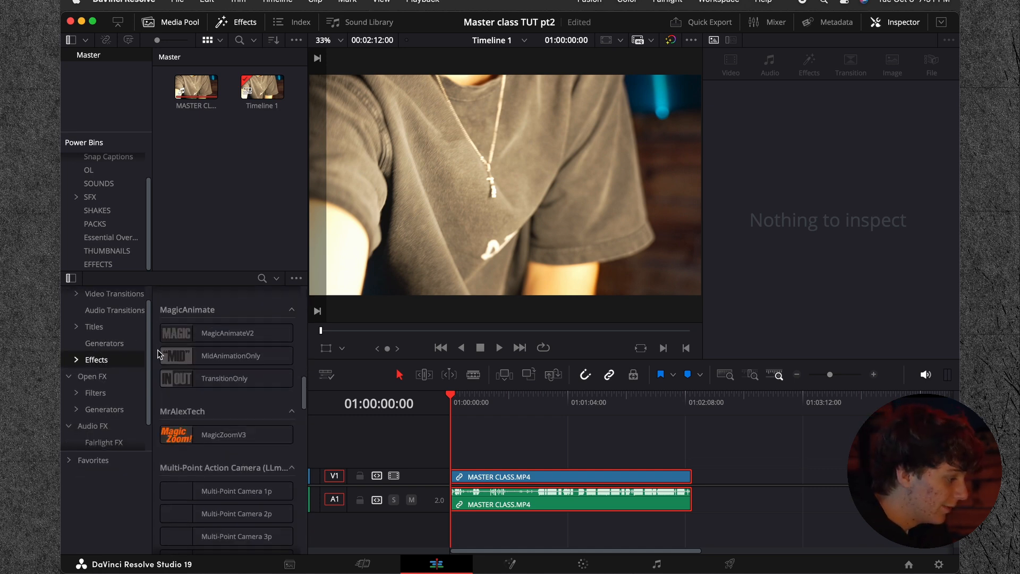
scroll(157, 354, "down", 2)
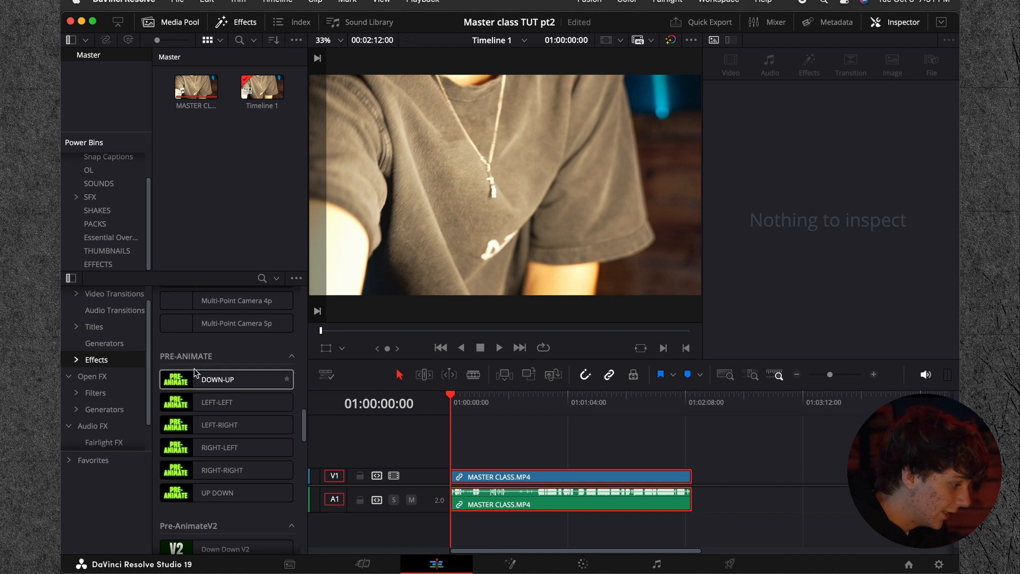
scroll(197, 364, "down", 2)
scroll(202, 368, "down", 10)
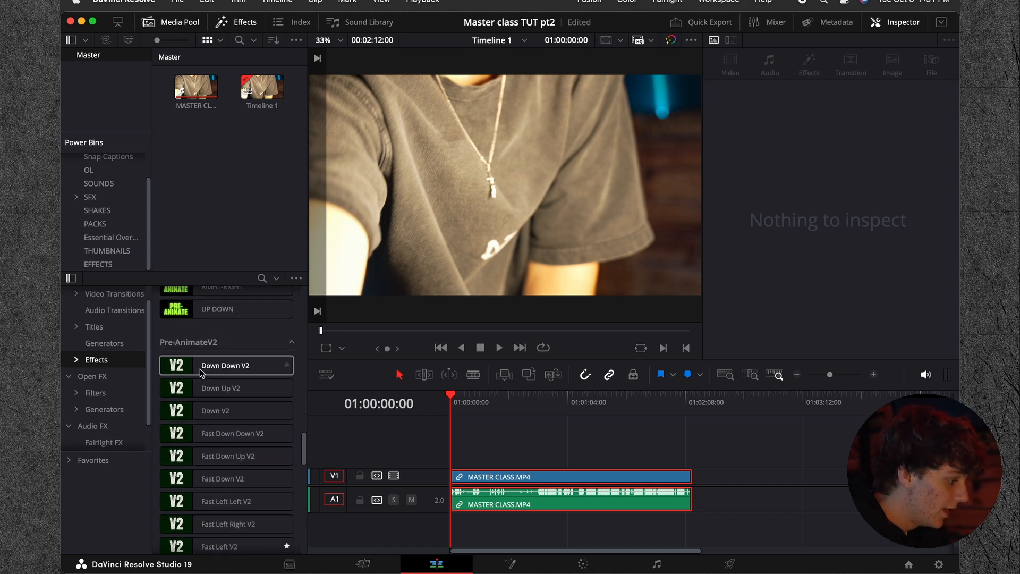
scroll(216, 422, "down", 3)
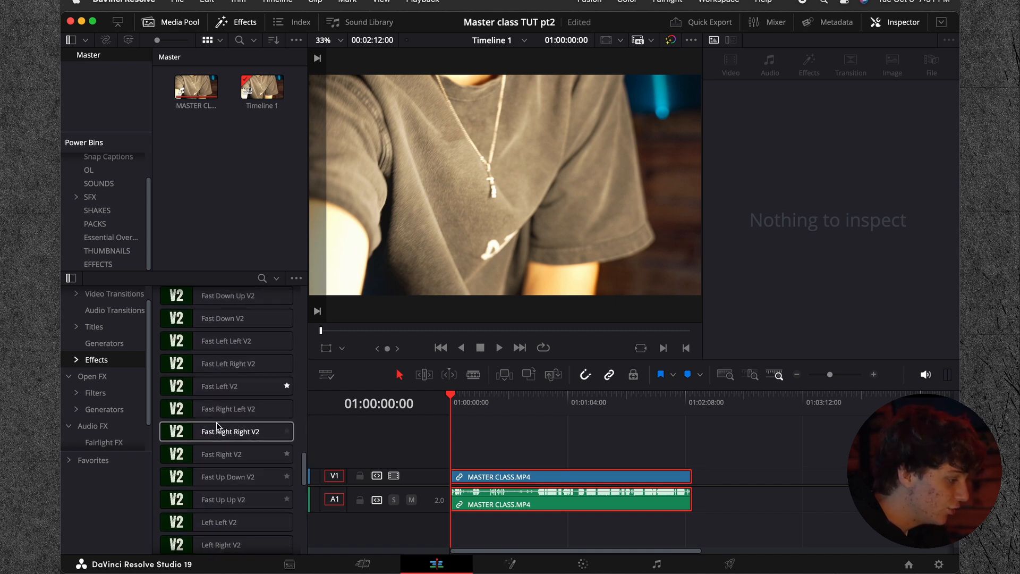
scroll(216, 422, "up", 5)
scroll(215, 422, "down", 3)
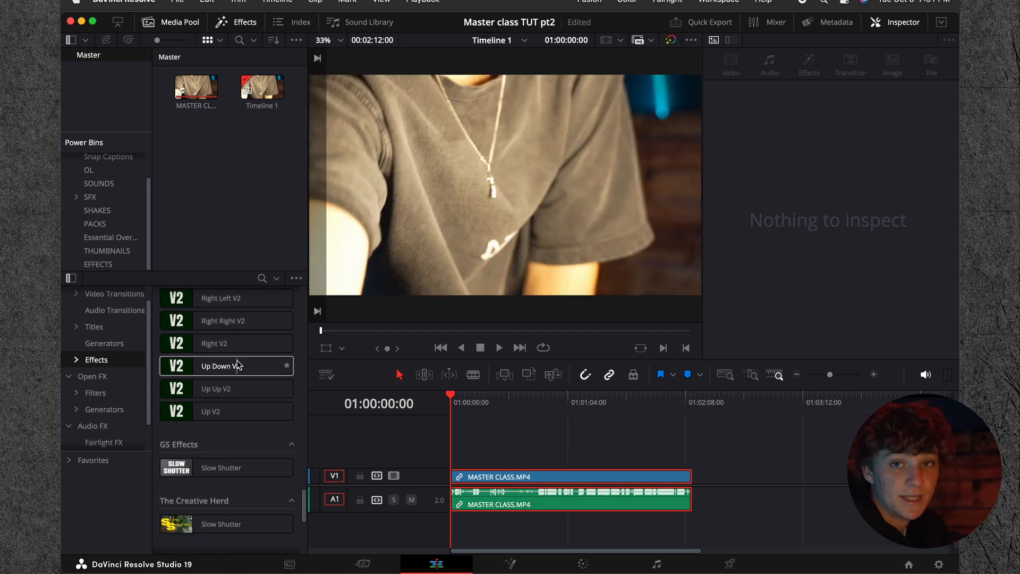
scroll(237, 364, "up", 4)
scroll(237, 364, "up", 10)
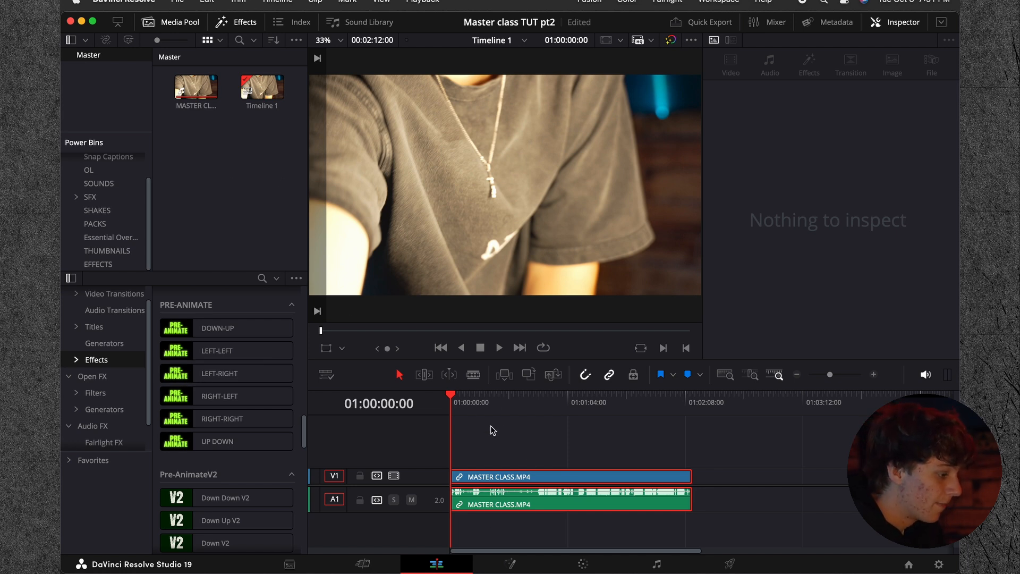
Step: Split the MASTER CLASS.MP4 video and its linked audio at 01:00:47:22 on the timeline
left_click(873, 375)
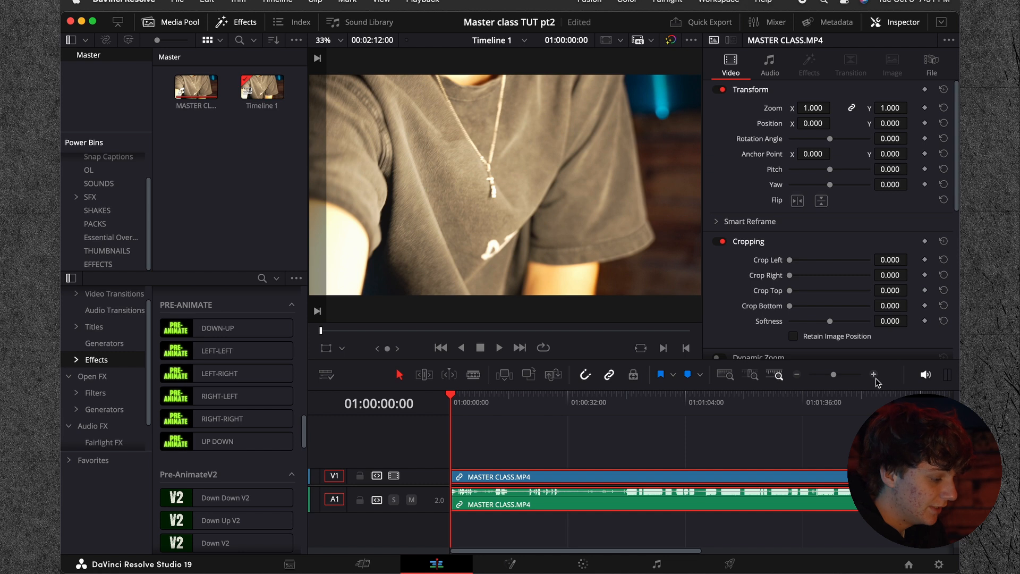
left_click(511, 431)
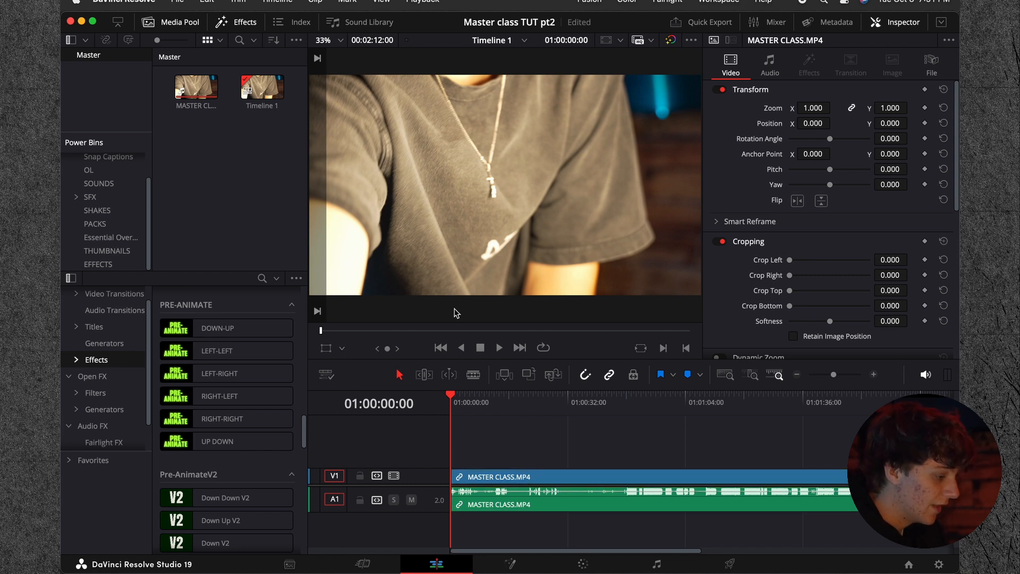
left_click_drag(463, 410, 604, 421)
left_click(645, 475)
key("space")
left_click(872, 375)
left_click(873, 375)
left_click(745, 406)
left_click_drag(746, 409, 802, 410)
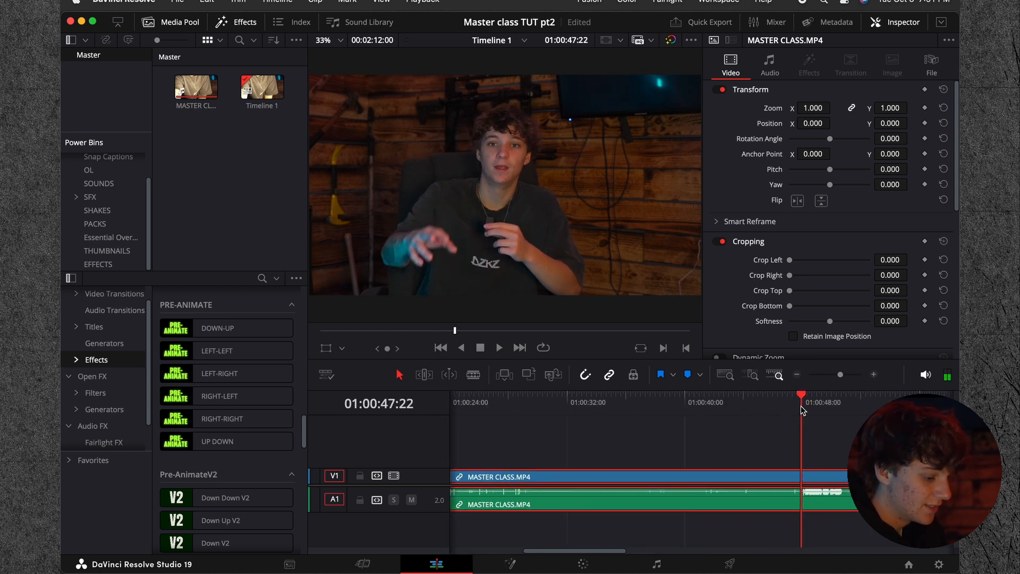
key("super+b")
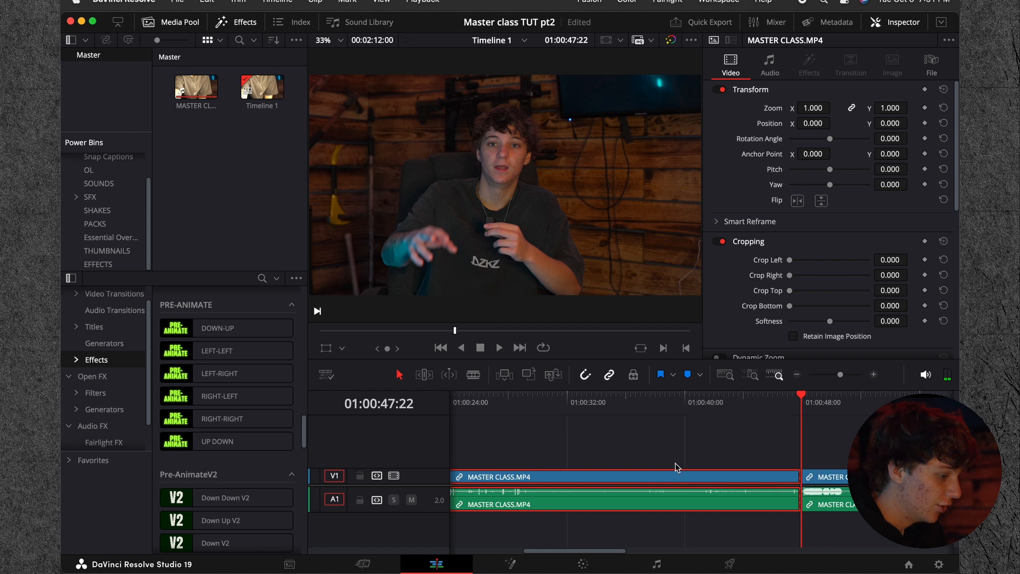
Step: Open Keyboard Customization and look up the command assigned to the backslash key
left_click(127, 3)
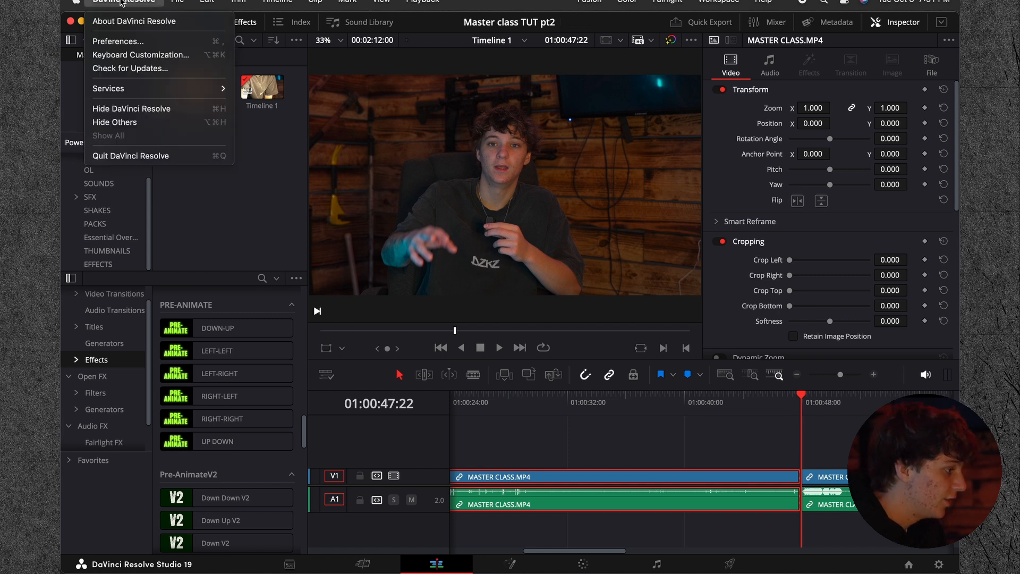
left_click(132, 56)
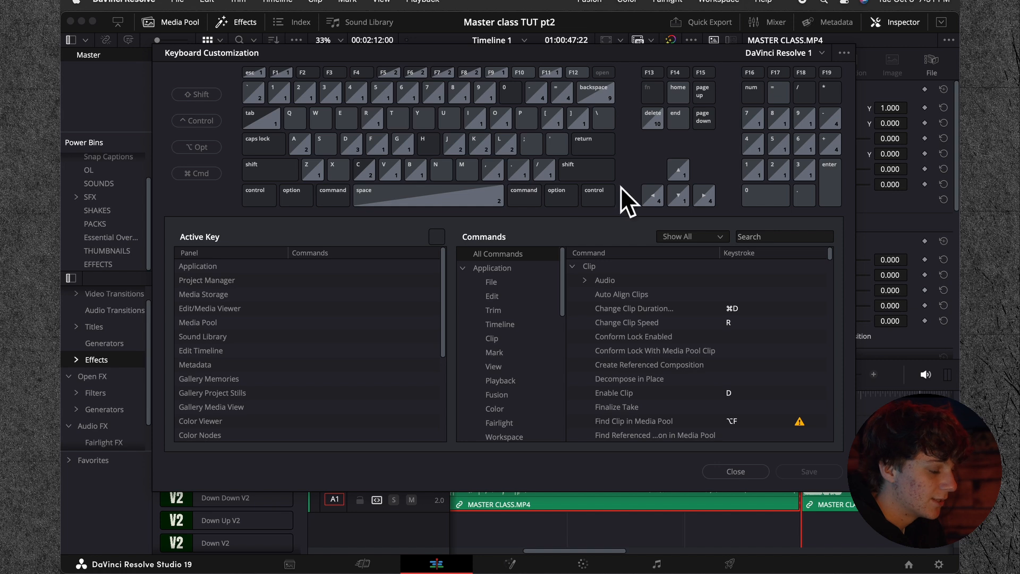
left_click(607, 121)
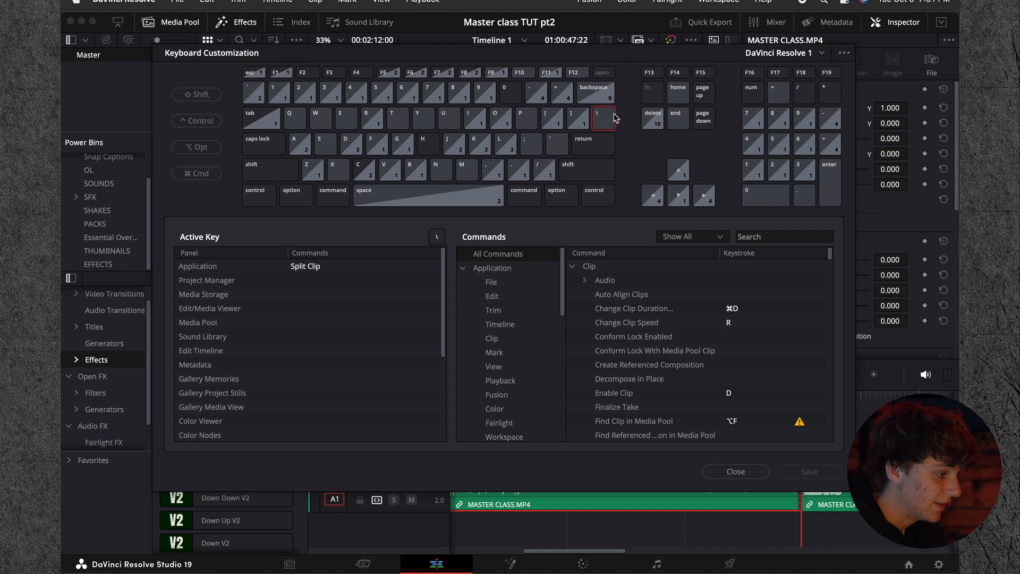
left_click(583, 157)
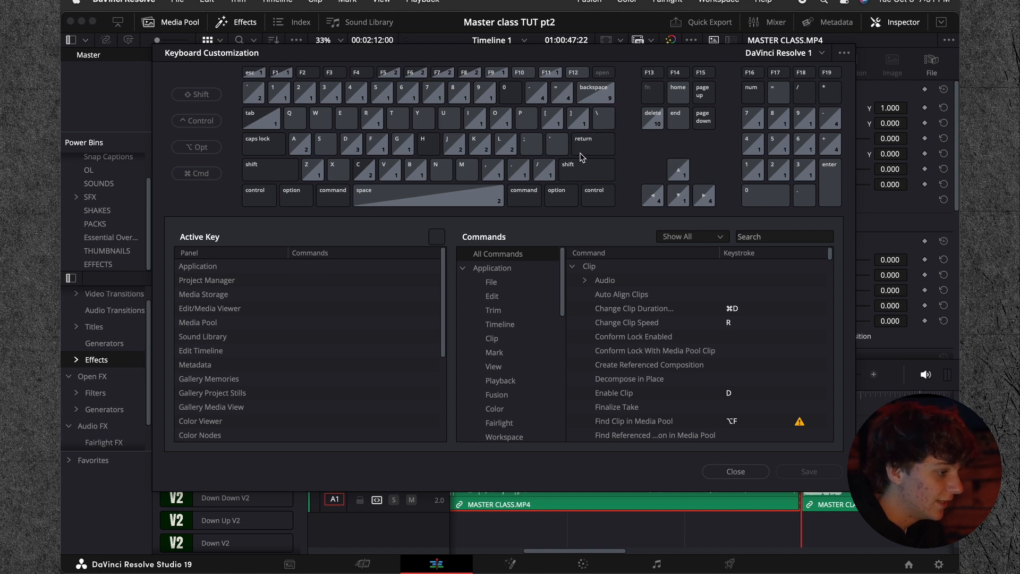
Step: Look up the commands assigned to Shift+Backspace, clear the key selection and close Keyboard Customization
key("shift+BackSpace")
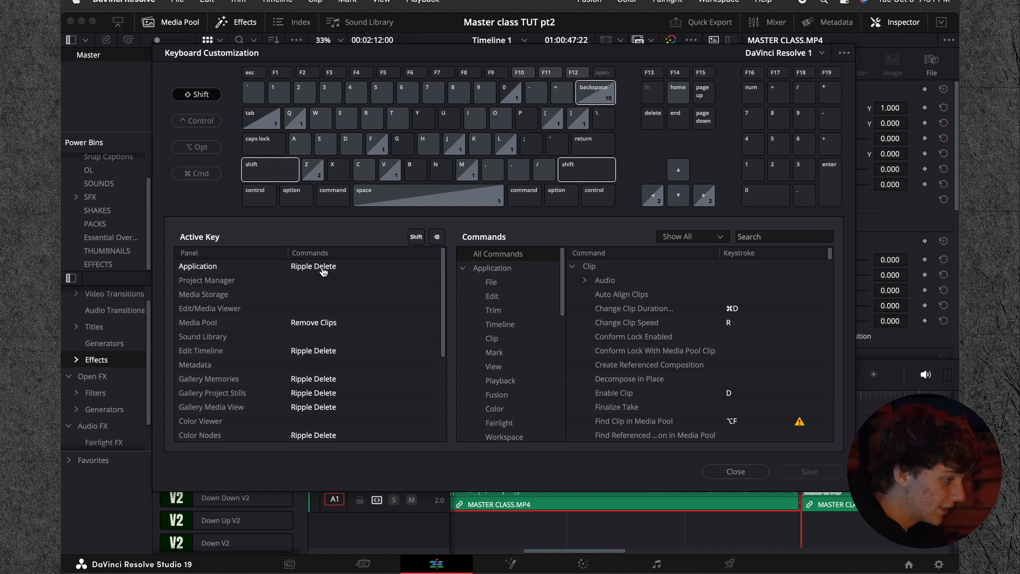
key("shift+BackSpace")
left_click(597, 95)
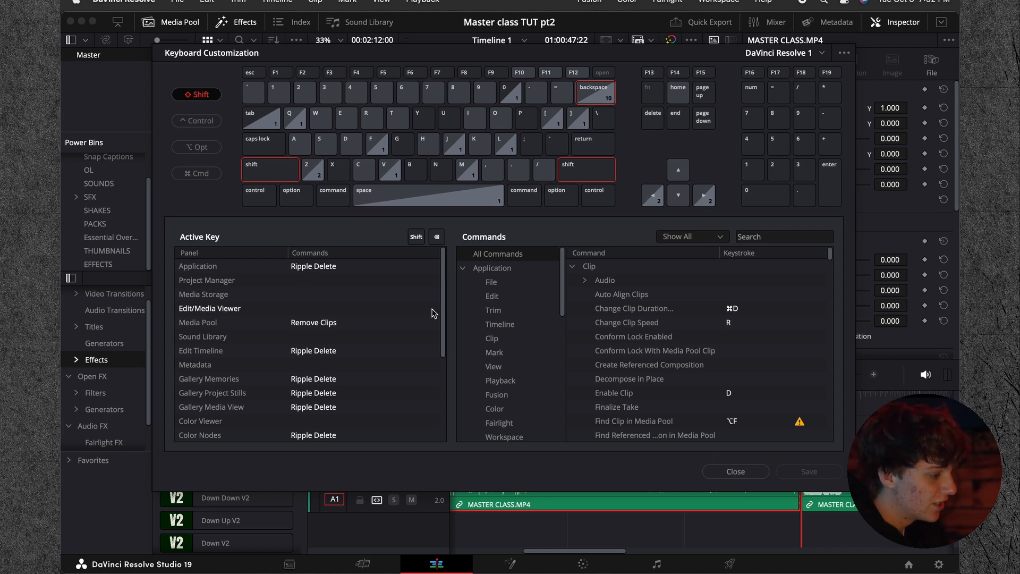
left_click(359, 154)
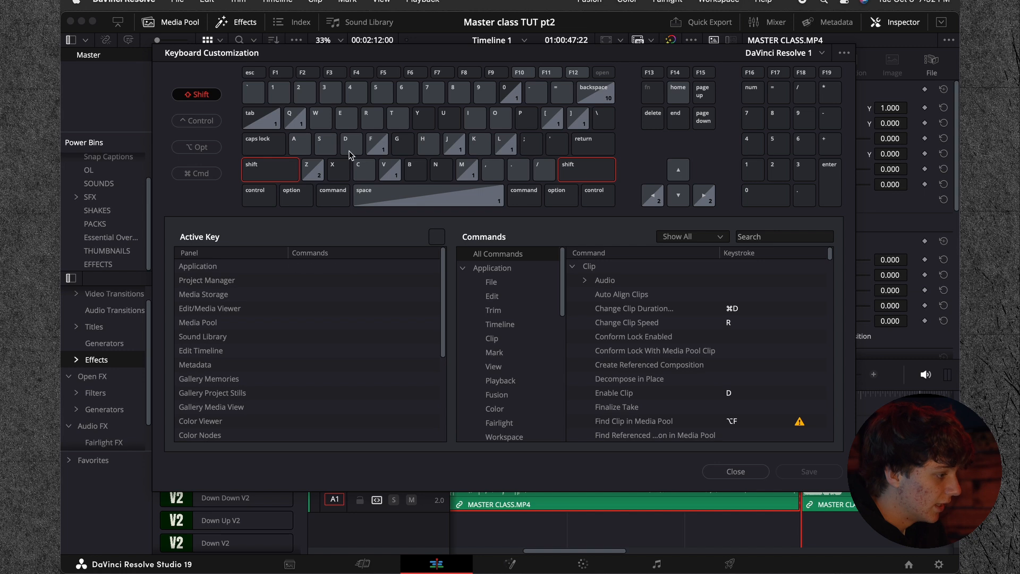
left_click(736, 472)
Step: Toggle the first MASTER CLASS.MP4 clip off and on, and show and hide its speed change controls
left_click(530, 400)
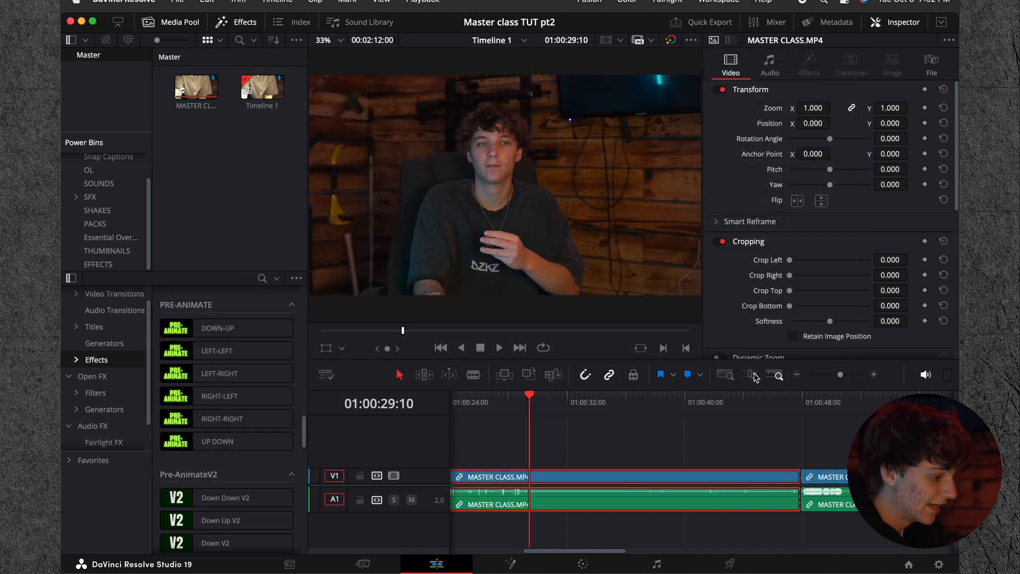
left_click(797, 376)
key("d")
key("d")
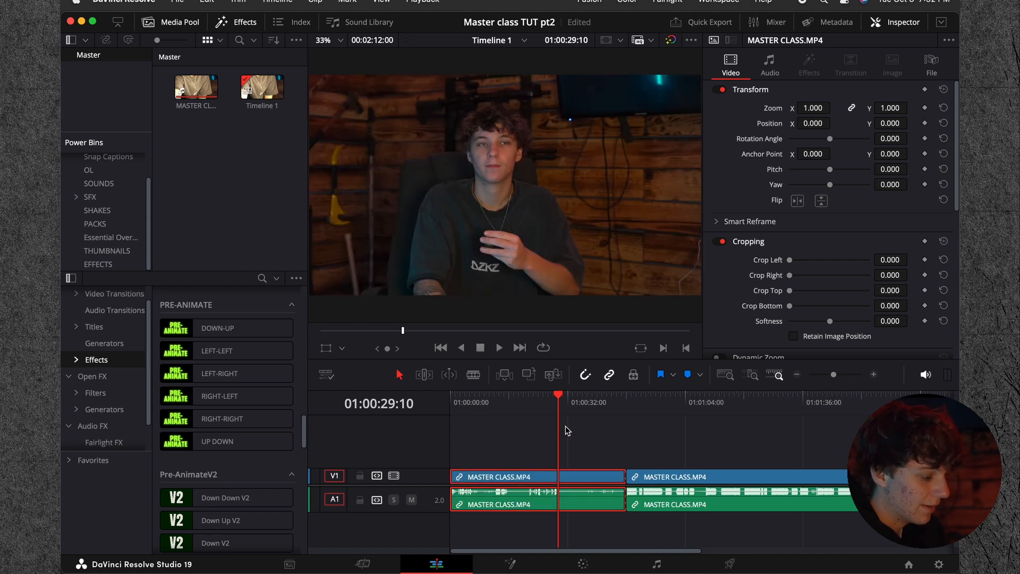
left_click_drag(562, 409, 489, 405)
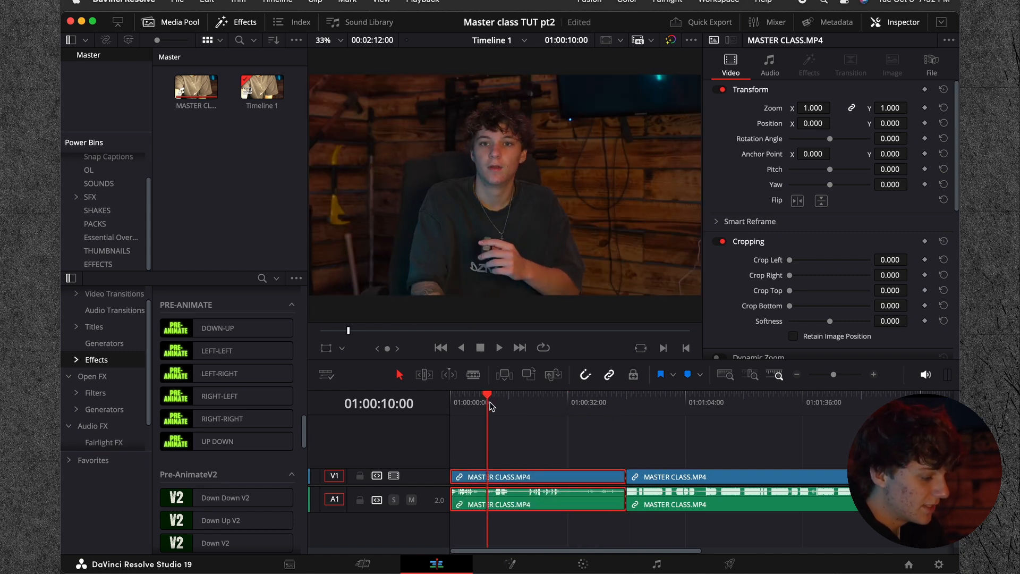
key("super+r")
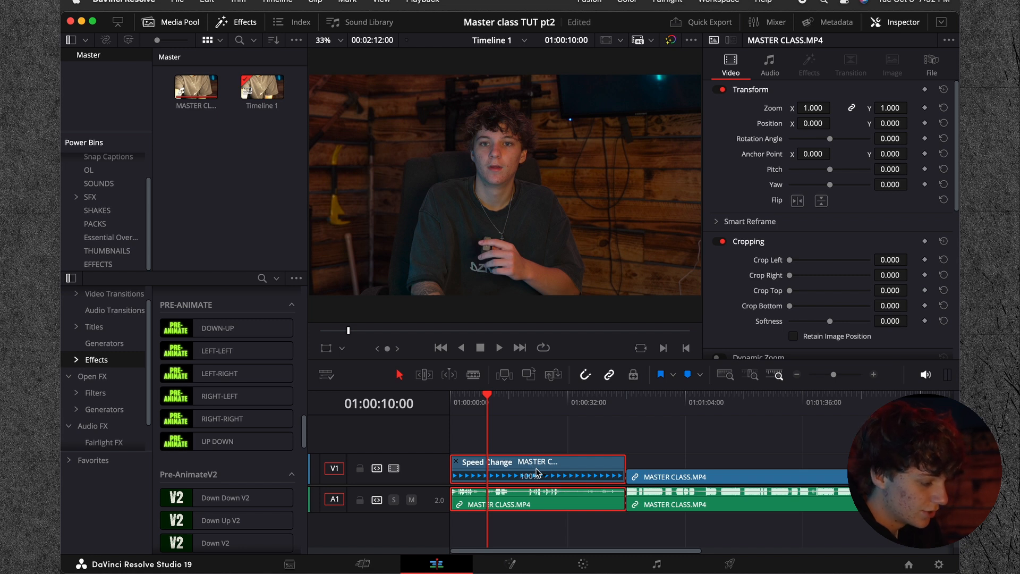
key("super+r")
Step: Ripple delete the first MASTER CLASS.MP4 clip with its audio so the remaining footage starts at 01:00:00:00
left_click(639, 403)
left_click(665, 472)
key("Home")
left_click(534, 504)
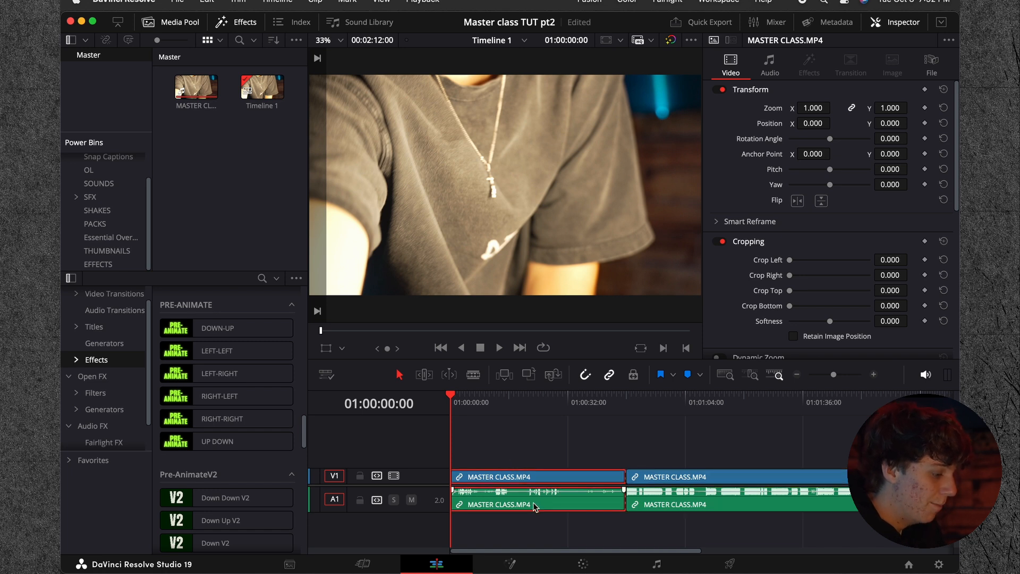
left_click_drag(479, 413, 528, 420)
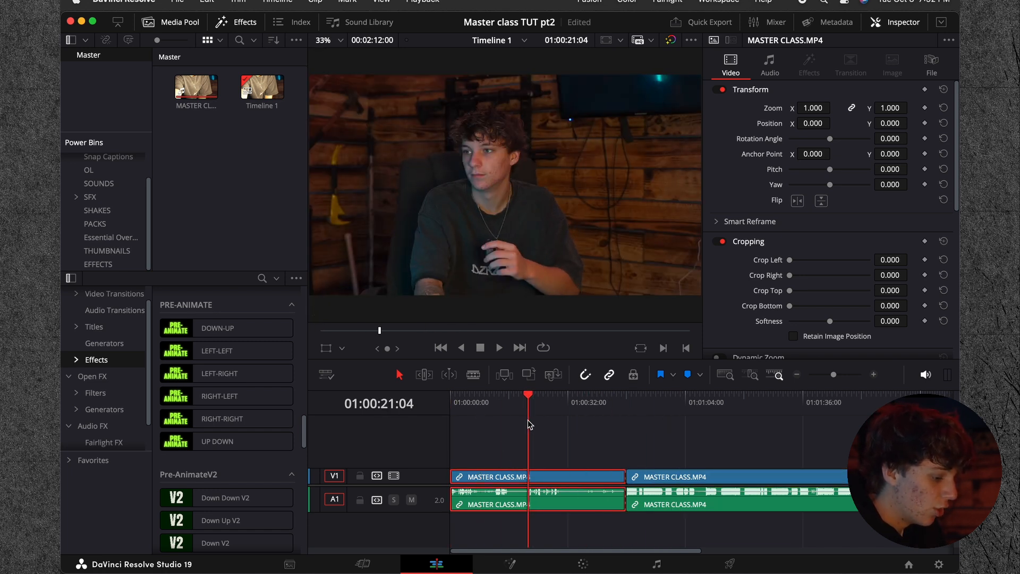
key("Delete")
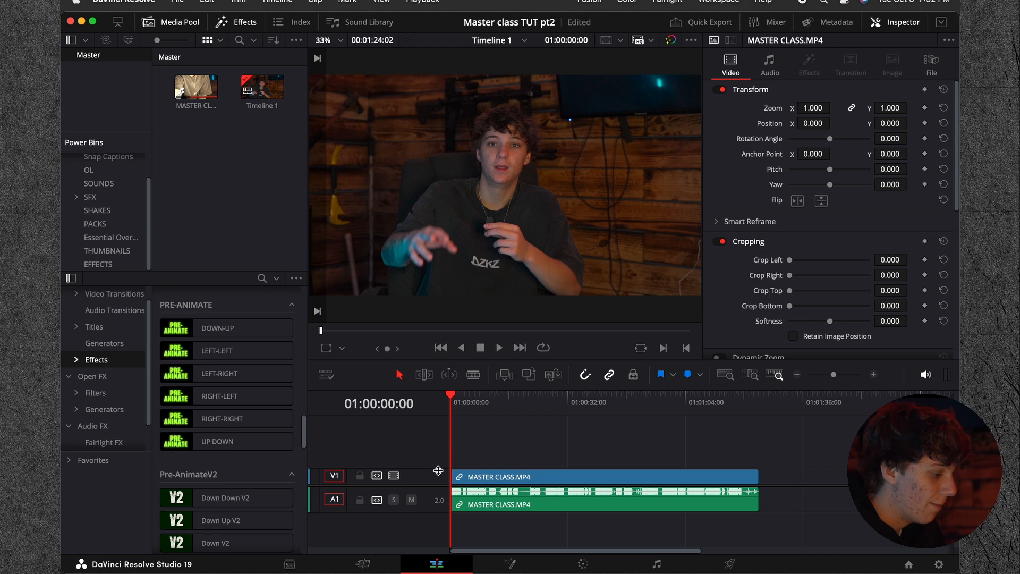
Step: Look up the commands assigned to the left and right arrow keys in Keyboard Customization, closing it when done
left_click(873, 374)
left_click(503, 477)
left_click(873, 374)
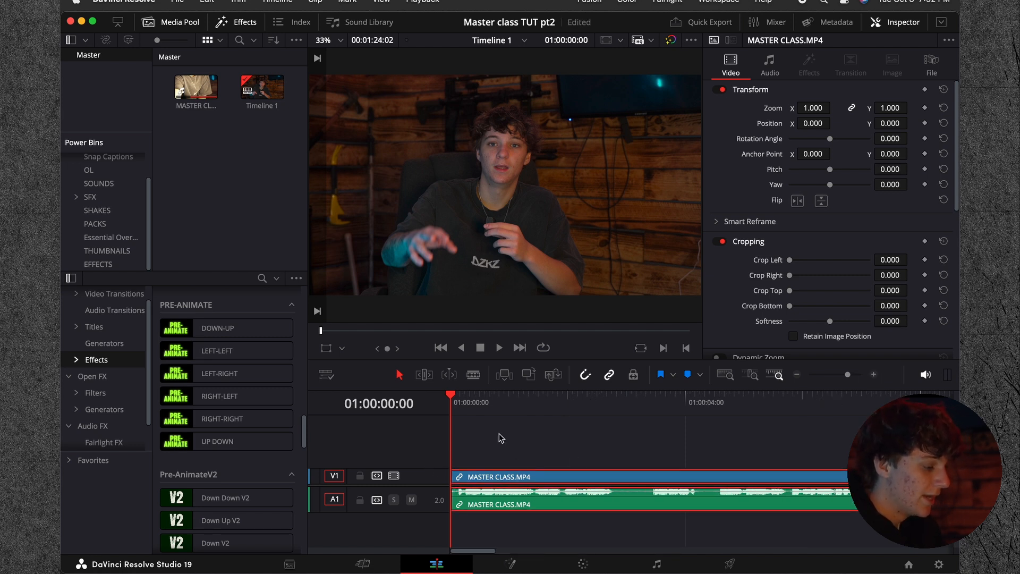
left_click(123, 2)
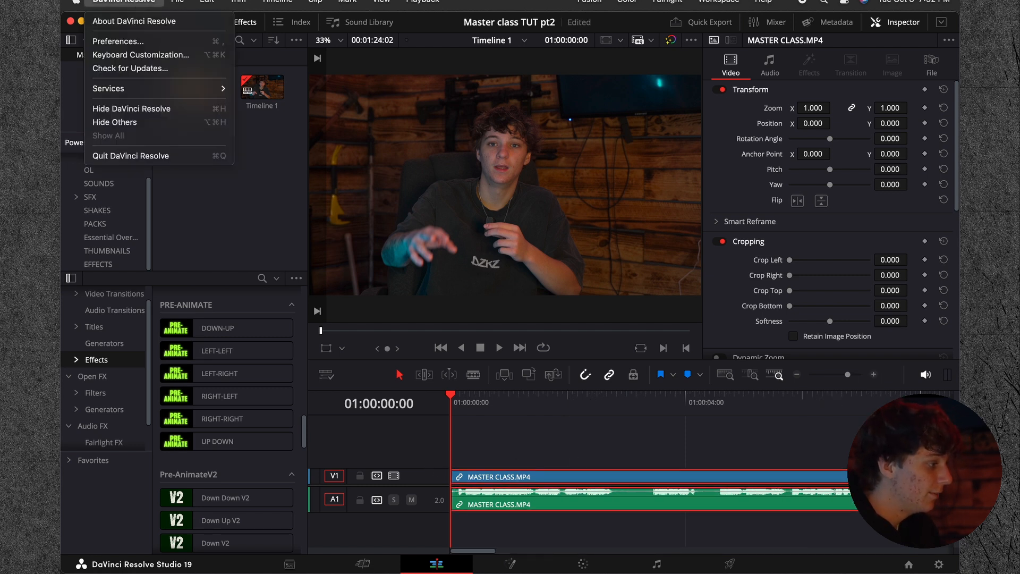
left_click(140, 55)
left_click(707, 196)
left_click(649, 197)
left_click(699, 197)
left_click(707, 200)
left_click(656, 198)
left_click(697, 198)
left_click(656, 198)
left_click(734, 473)
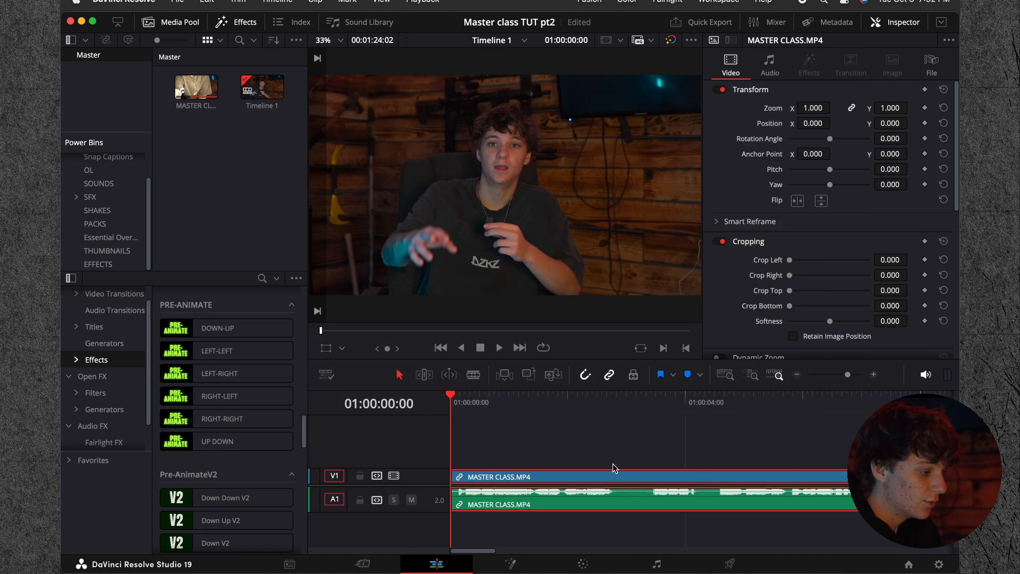
Step: Trim two frames off the start of the MASTER CLASS.MP4 clip and split it at 01:00:02:15
key("Right")
key("Right")
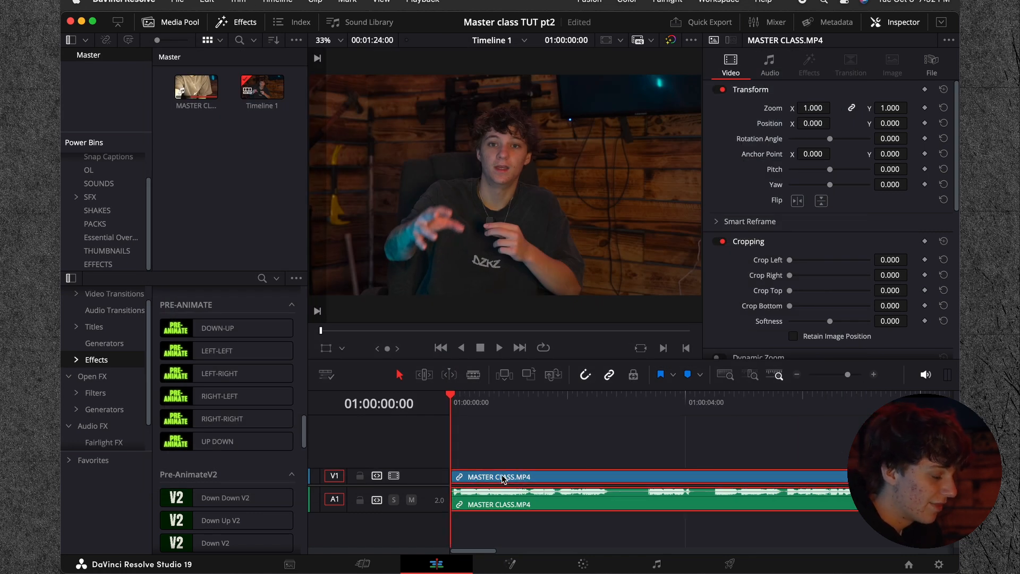
key("space")
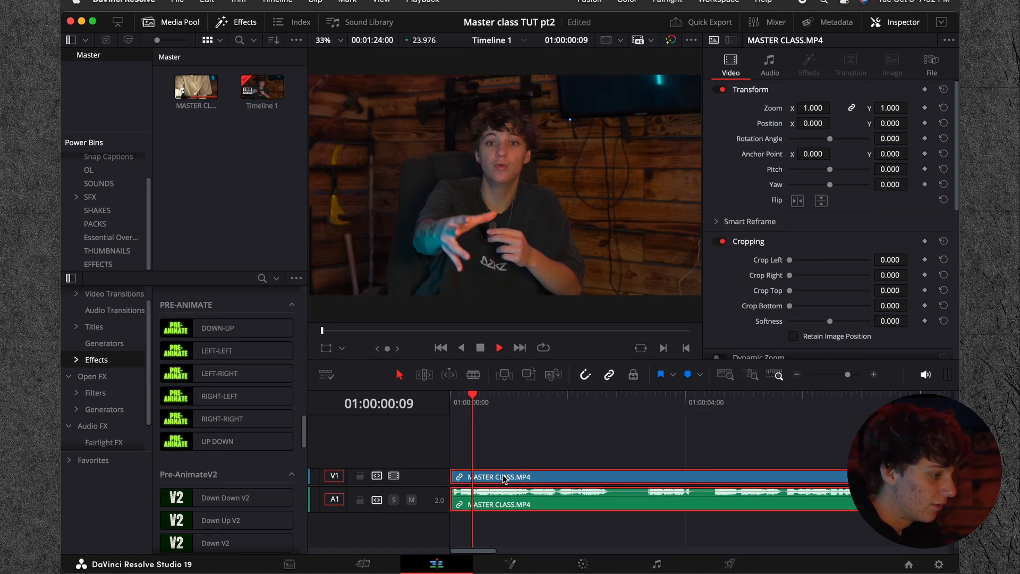
left_click(796, 375)
key("super+b")
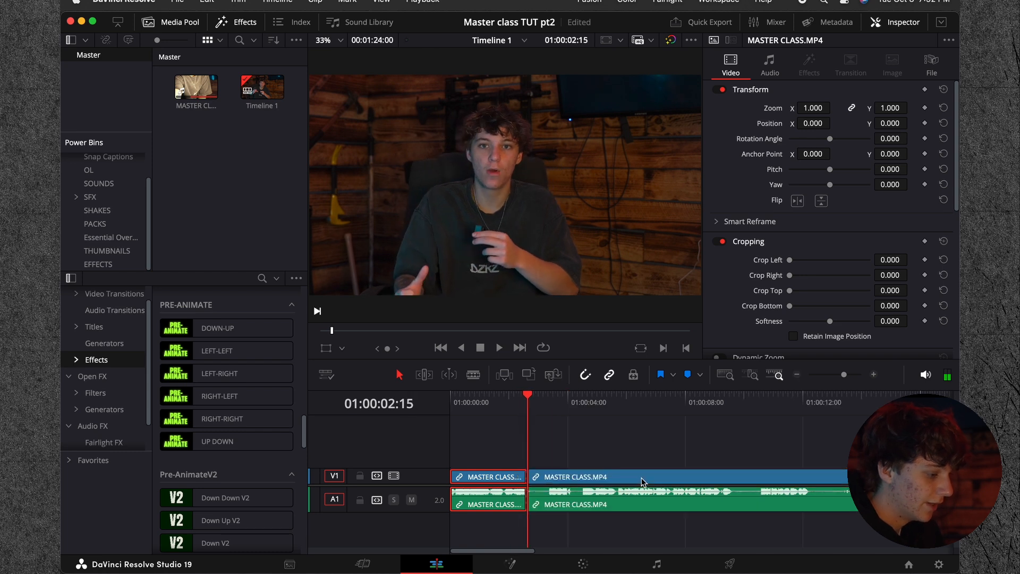
Step: Ripple delete the pause after 01:00:02:15 and cut the next short pause out of the footage
key("space")
key("shift+super+[")
key("space")
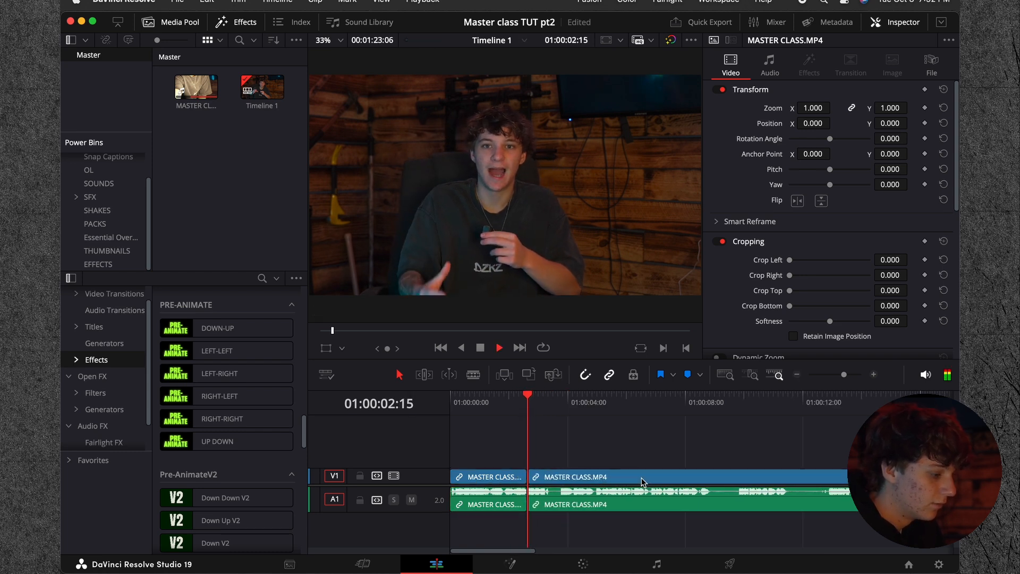
key("super+b")
key("space")
key("shift+super+[")
key("space")
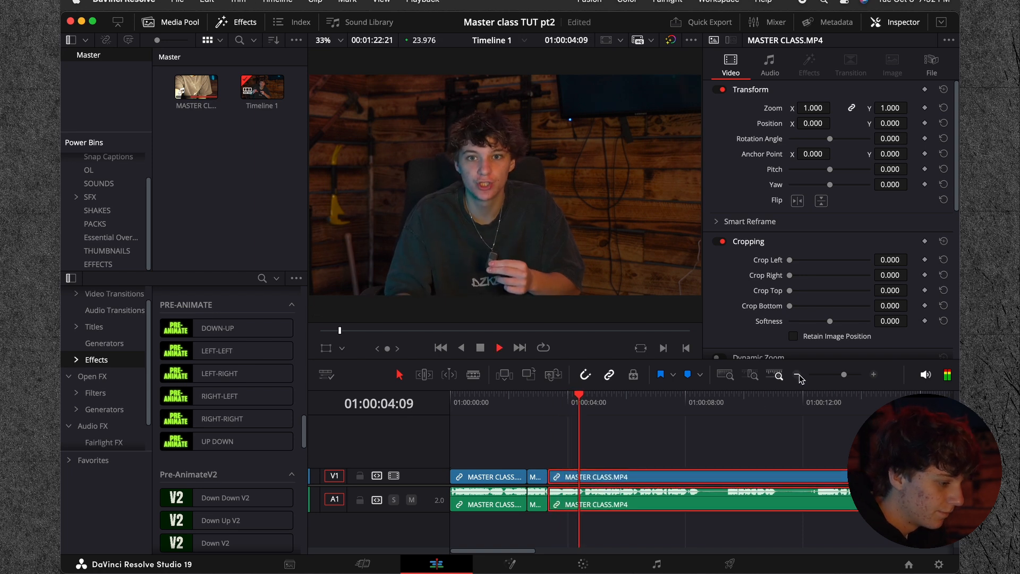
Step: Split the footage at 01:00:08:11 and at the end of the following pause, and ripple delete the section between
key("super+minus")
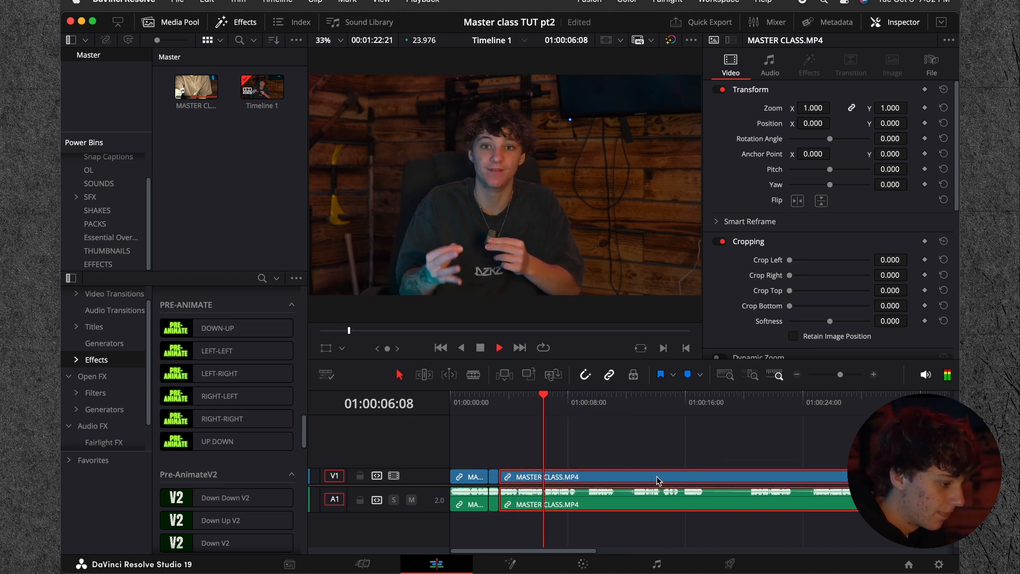
key("super+b")
key("space")
left_click(616, 477)
key("space")
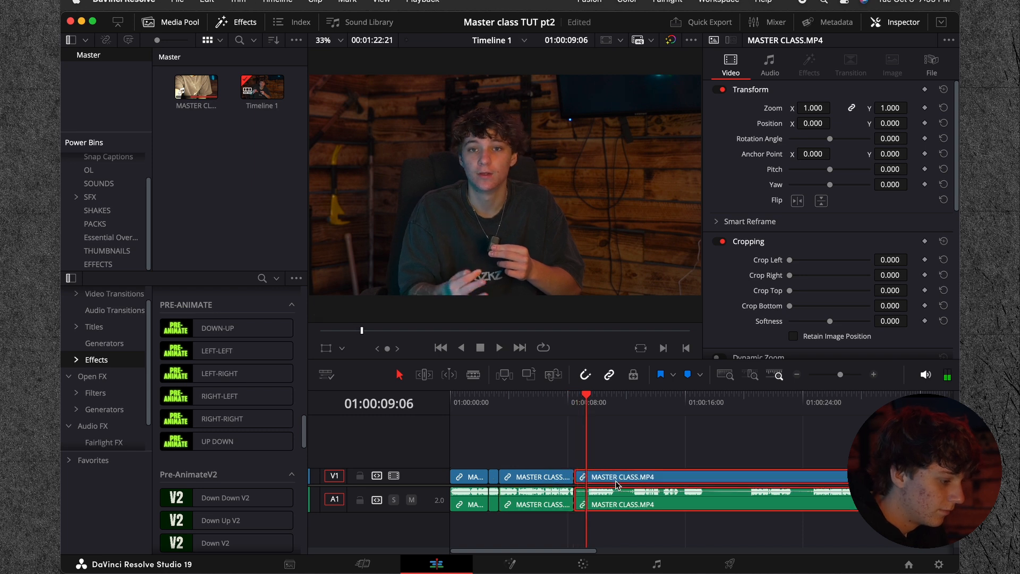
key("Right")
key("Right")
key("super+b")
key("Delete")
left_click(616, 480)
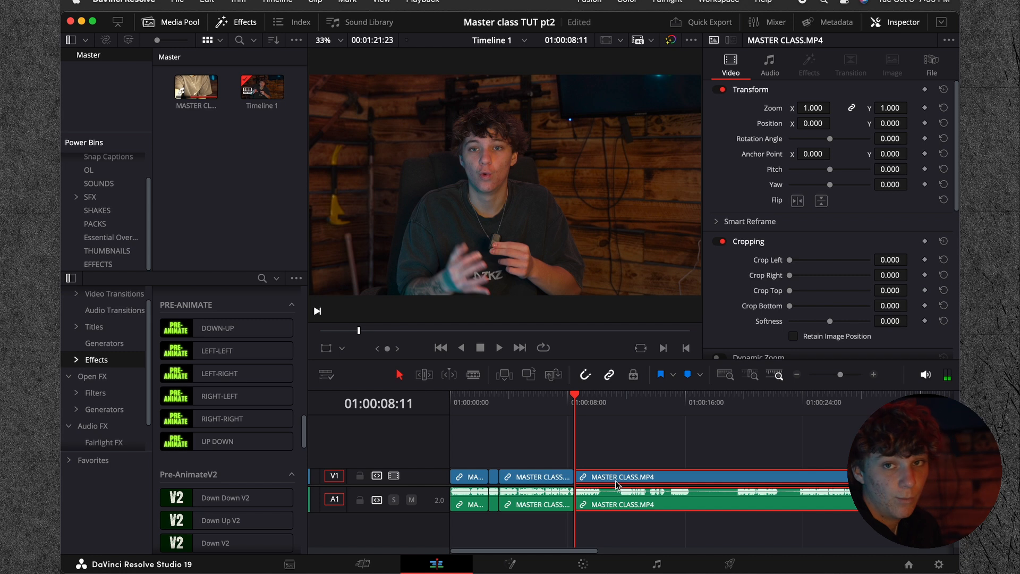
Step: Split the footage at 01:00:10:03 and about 01:00:11:12, and ripple delete the silent section between the cuts
left_click_drag(576, 404, 295, 442)
left_click(516, 454)
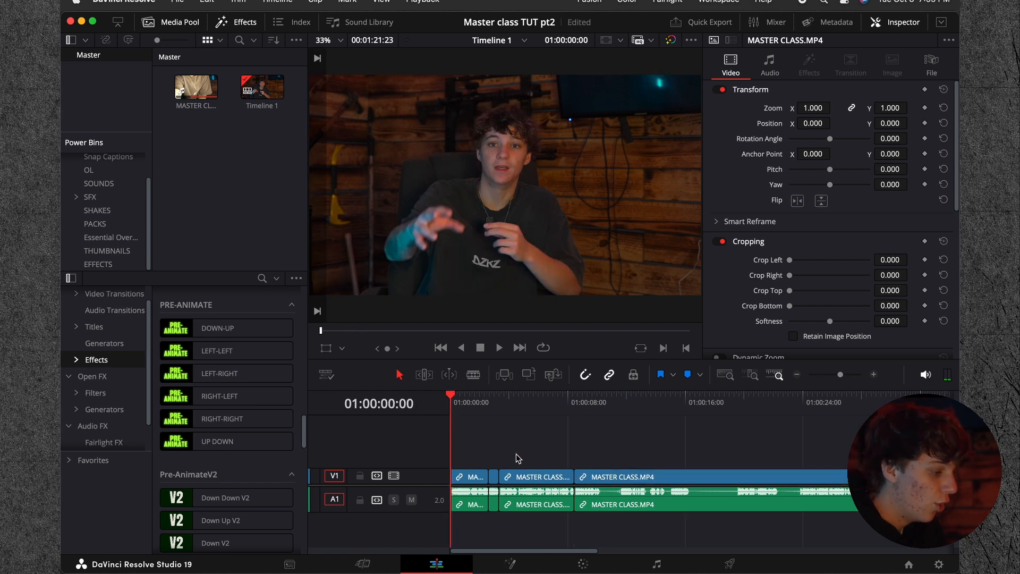
left_click(613, 402)
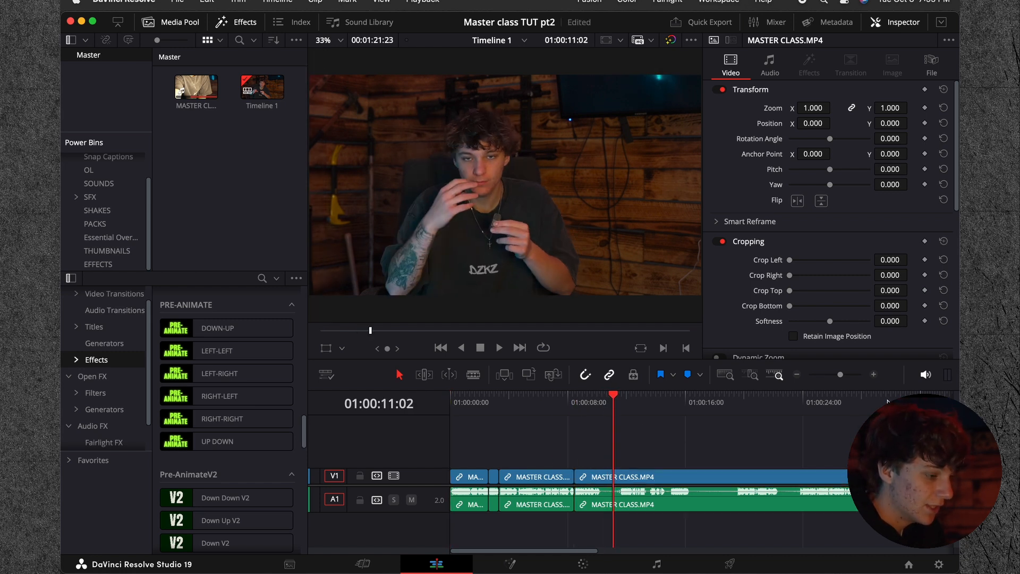
left_click(873, 375)
left_click_drag(699, 411, 726, 408)
key("shift+super+[")
key("super+z")
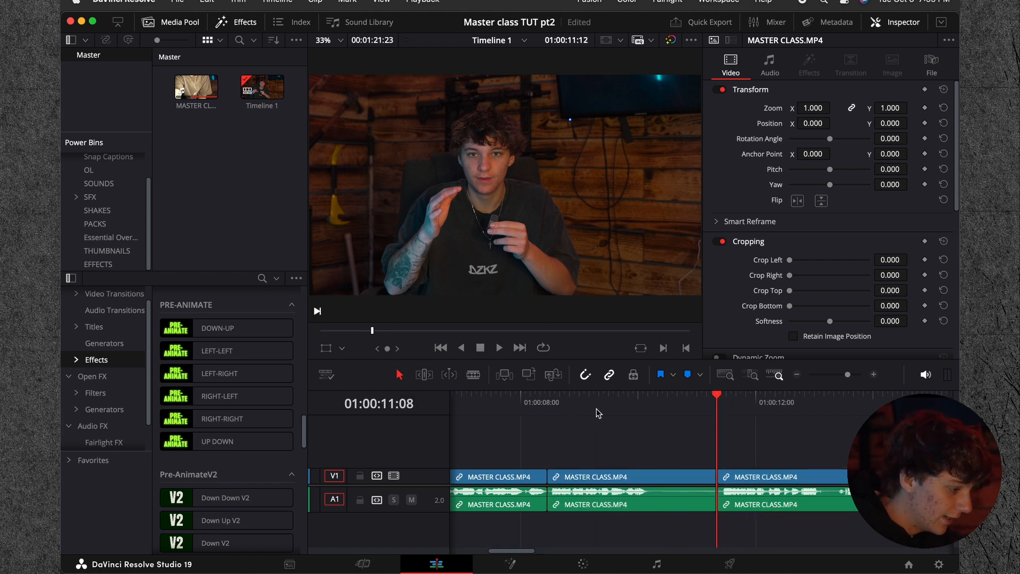
left_click(664, 475)
left_click(646, 408)
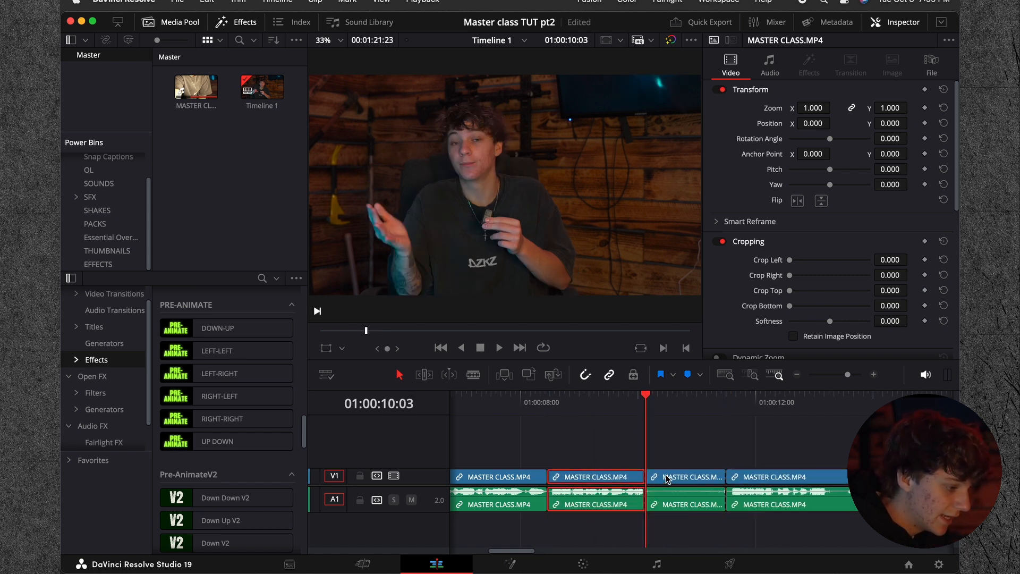
key("shift+super+]")
Step: Play back the cut at 01:00:10:03 and adjust the start of the clip that follows it
left_click(619, 410)
key("space")
left_click(644, 400)
mouse_move(675, 478)
left_mouse_down()
mouse_move(701, 479)
mouse_move(658, 477)
left_mouse_up()
left_click(626, 407)
left_click(630, 407)
key("space")
Step: Split the clip at 01:00:10:13 and ripple delete the short fragment before the split
key("space")
left_click(627, 400)
key("space")
key("space")
key("super+b")
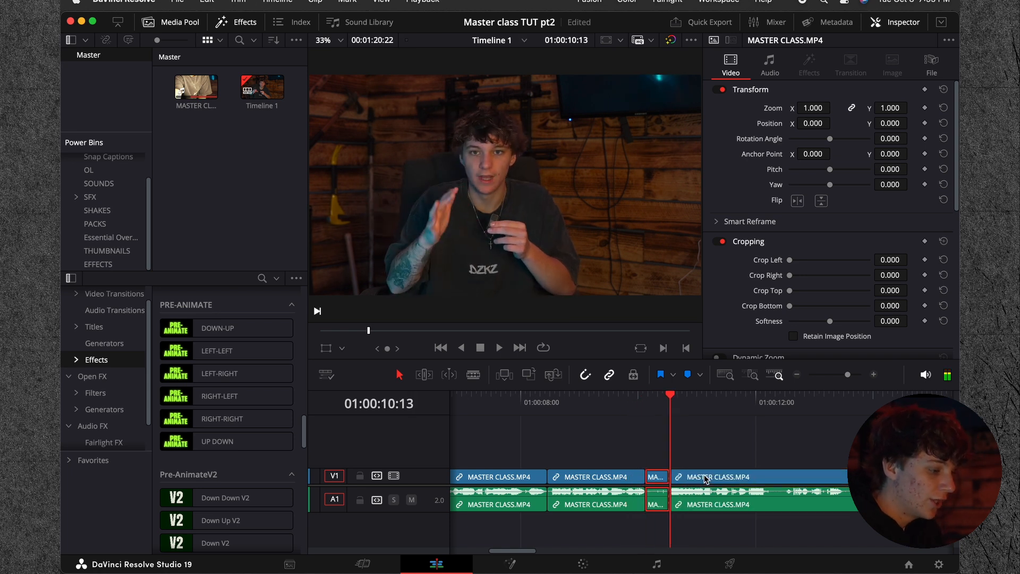
key("Delete")
Step: Play through the edit and split the clip at the start of the pause just before 01:00:12:00
left_click(633, 406)
key("space")
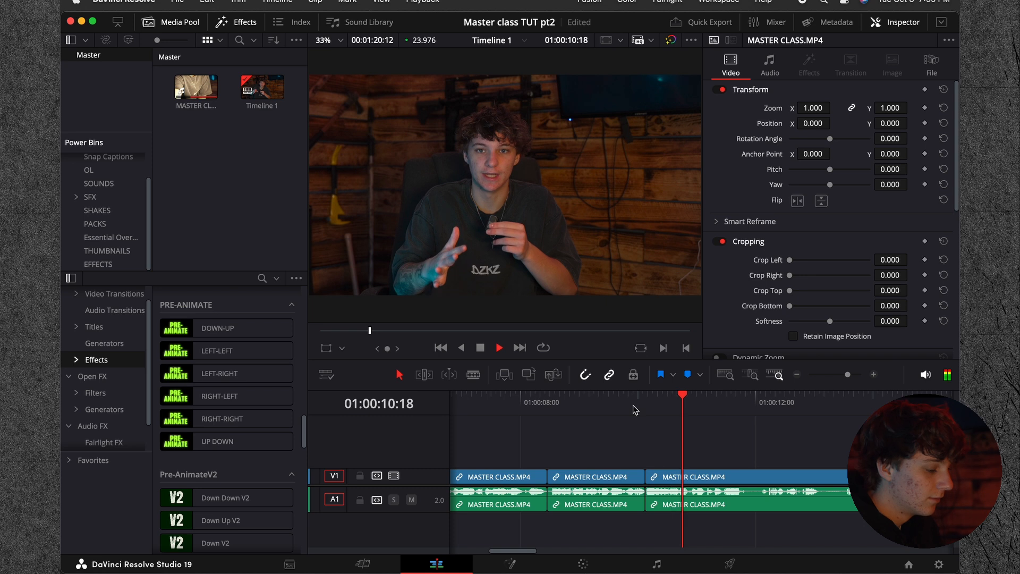
left_click(795, 374)
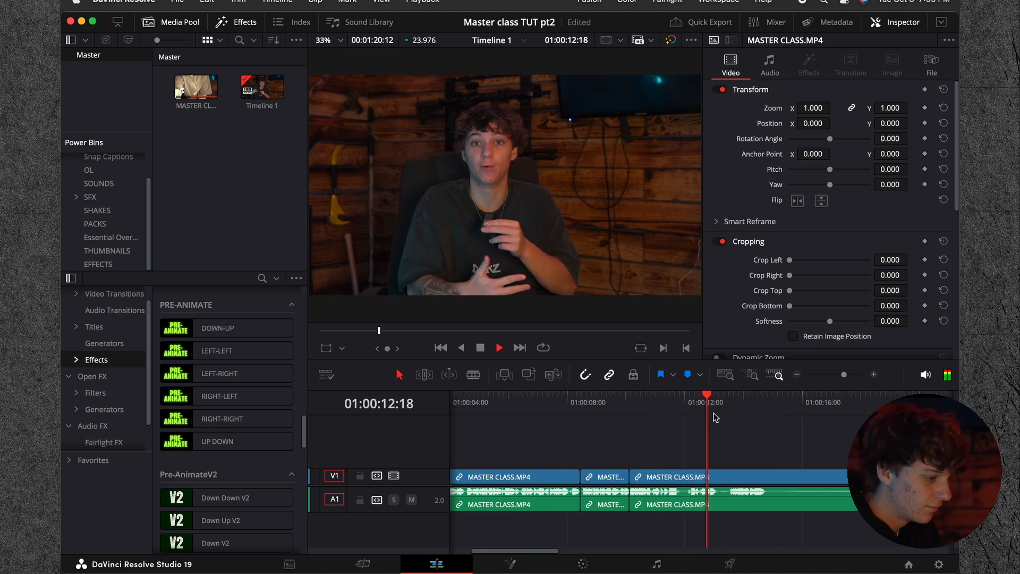
left_click(682, 397)
left_click(661, 395)
key("space")
left_click(730, 478)
key("Right")
key("Right")
key("Right")
key("Right")
key("Right")
key("super+b")
Step: Split the clip again at the end of the pause, about 01:00:12:03, and ripple delete the fragment between
key("Right")
key("Right")
key("Right")
key("Right")
key("Right")
key("Right")
key("Right")
key("Right")
key("Right")
key("Right")
key("super+b")
key("space")
key("space")
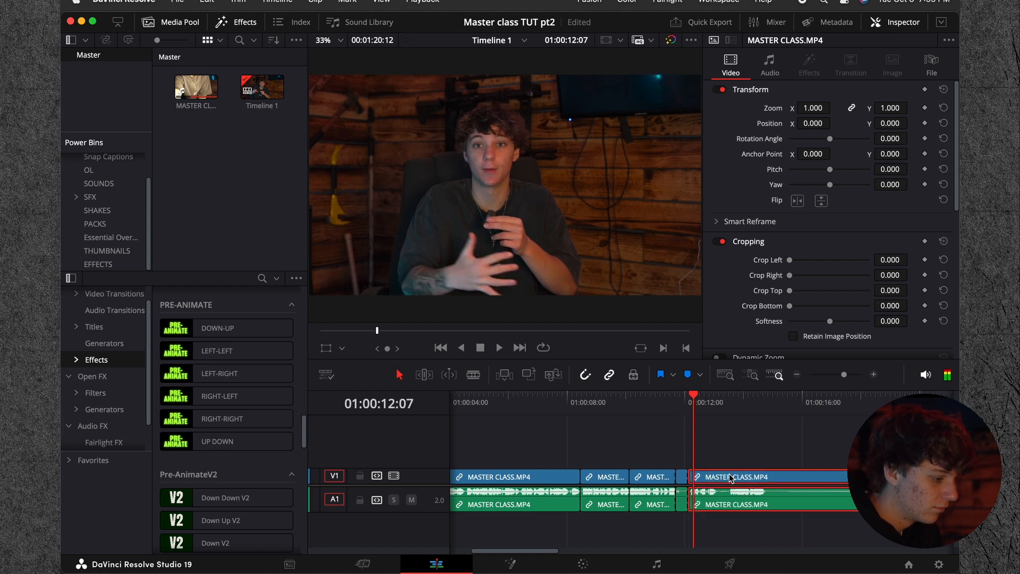
left_click(682, 478)
key("Delete")
key("space")
Step: Split around the next pause at about 01:00:12:15, ripple delete it and continue playback from the cut
left_click(710, 482)
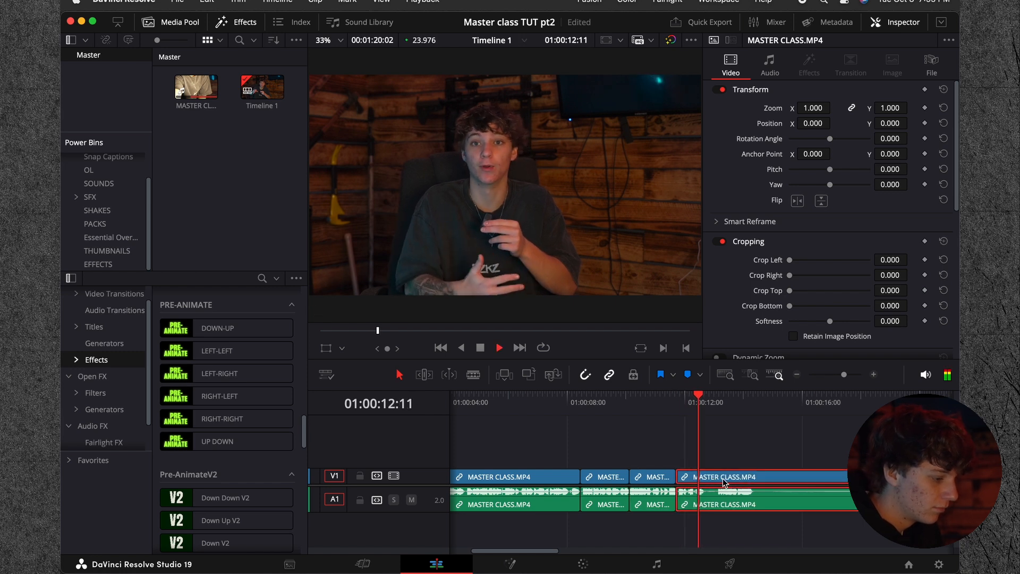
key("space")
key("super+b")
key("space")
left_click(727, 482)
key("space")
key("super+b")
key("Delete")
key("space")
left_click(728, 482)
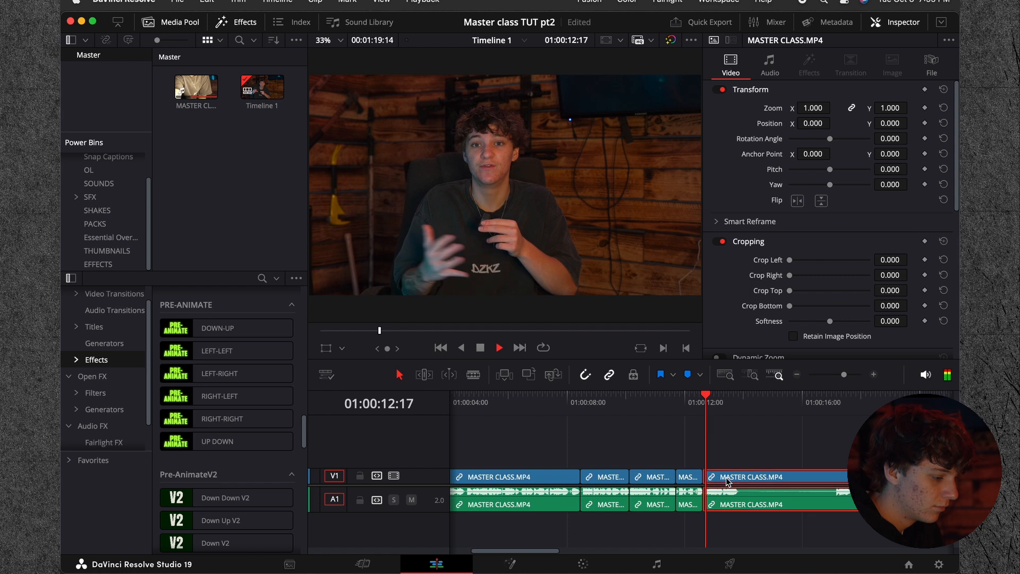
Step: Split the clip at the start of the pause at about 01:00:13:19 and locate the pause's end near 01:00:17:02
scroll(728, 481, "right", 1)
key("space")
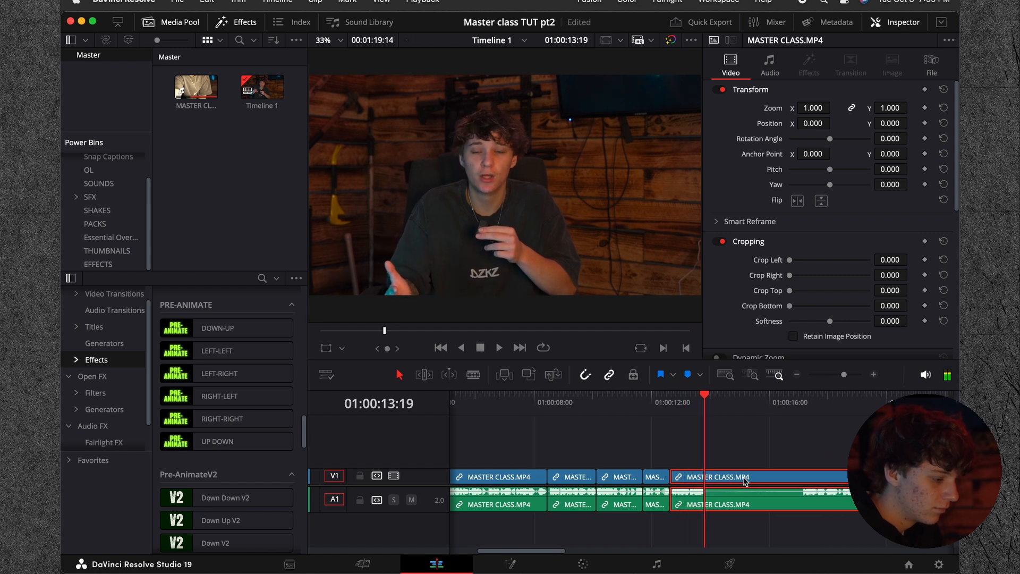
key("super+b")
left_click(792, 409)
key("space")
left_click(822, 479)
key("space")
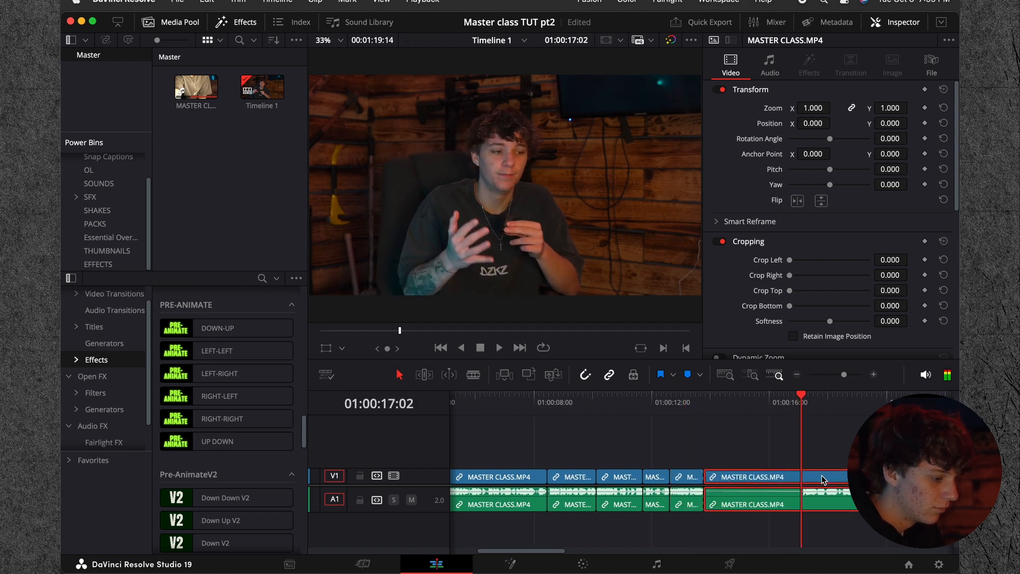
Step: Split the clip where speech resumes, about 01:00:17:02, and ripple delete the silent fragment before it
key("Delete")
key("super+z")
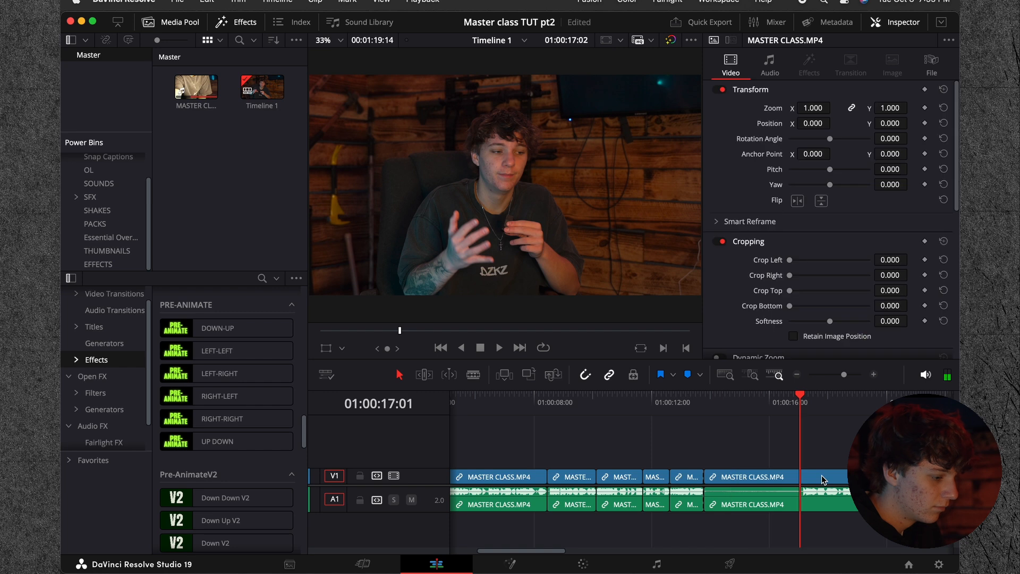
key("Right")
key("Right")
key("super+b")
key("Delete")
Step: Play on to the next pause, split the clip at 01:00:16:12 and ripple delete the silence up to the next speech
key("space")
left_click(821, 475)
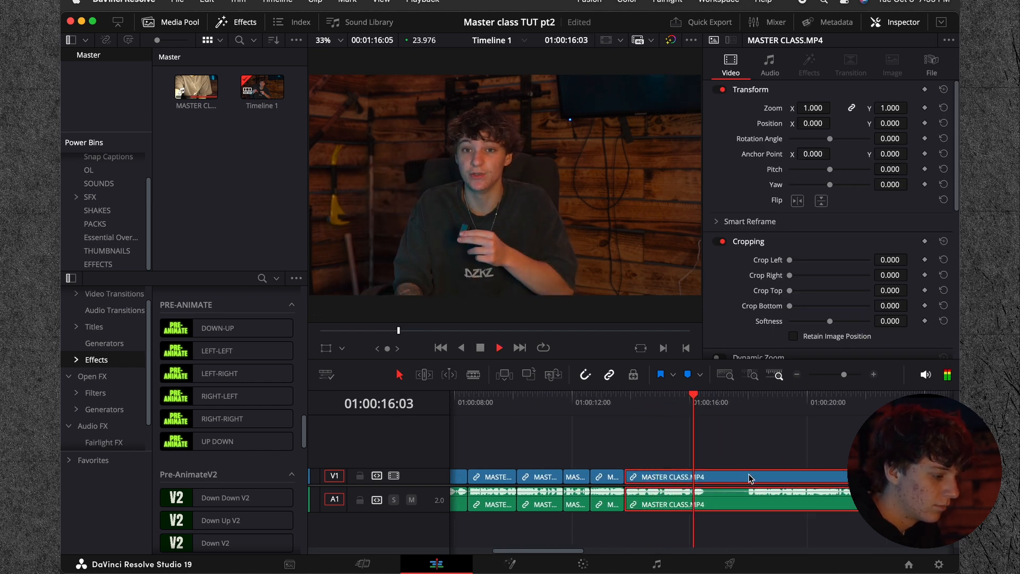
key("super+b")
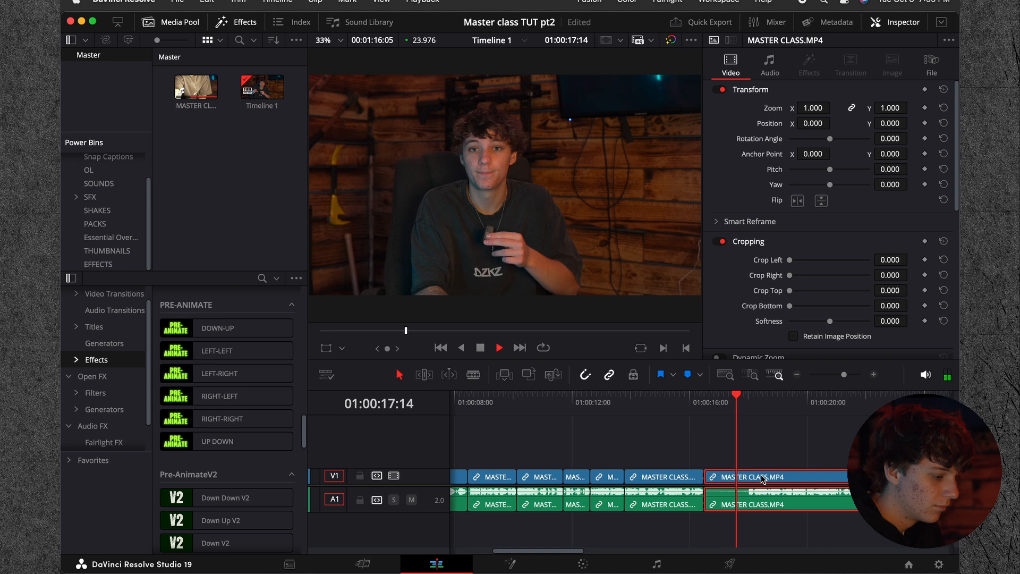
key("space")
key("Up")
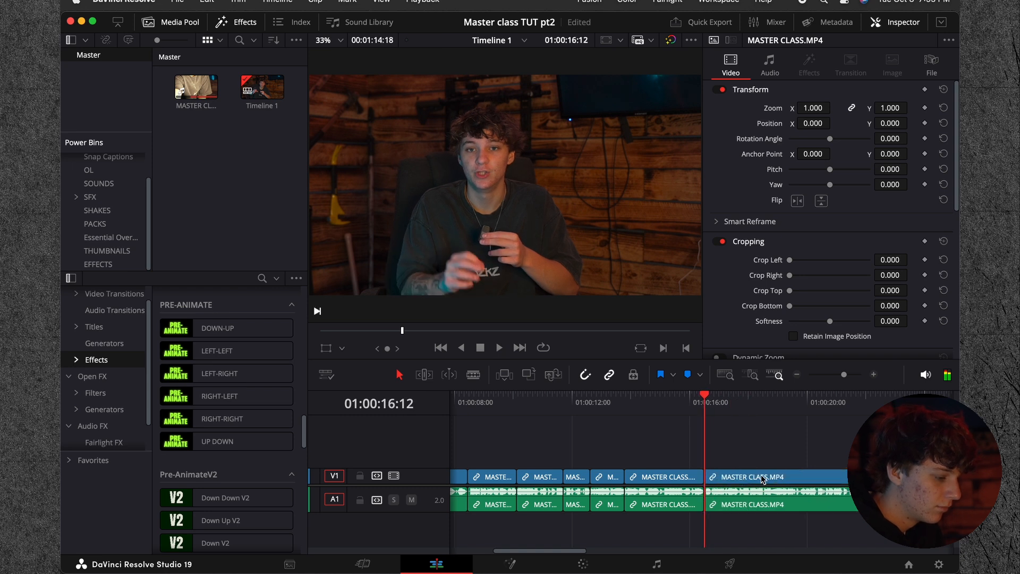
Step: Play on, split the clip at the pause near 01:00:21:14 and ripple trim the silence off the start of the following clip
key("space")
left_click(797, 374)
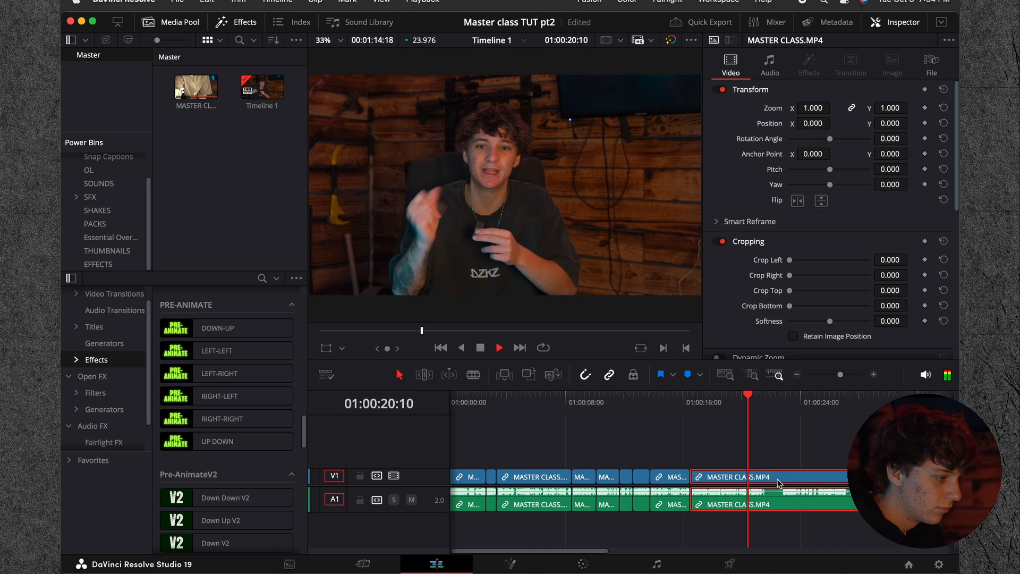
key("space")
key("super+b")
key("space")
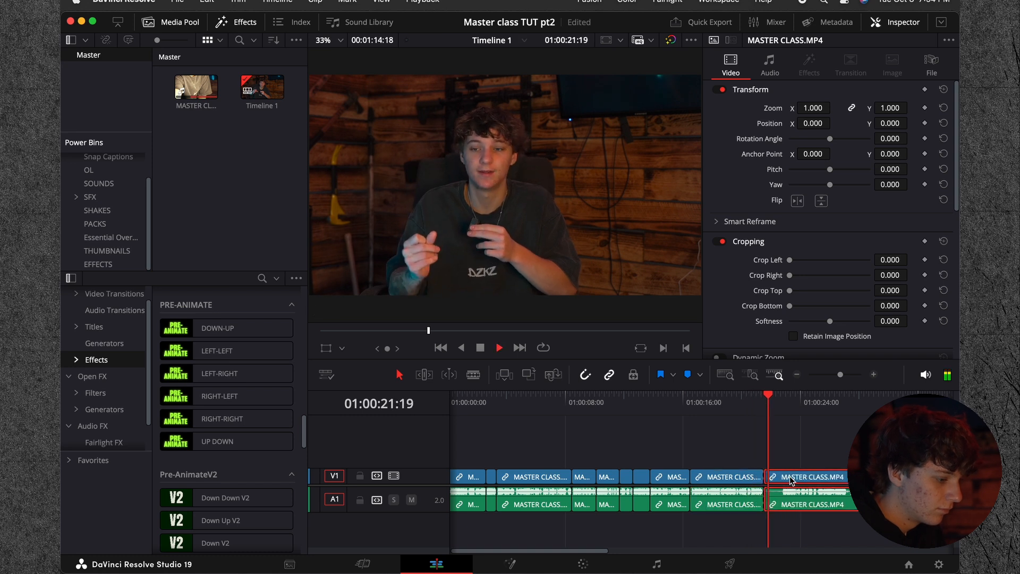
key("super+shift+bracketleft")
key("space")
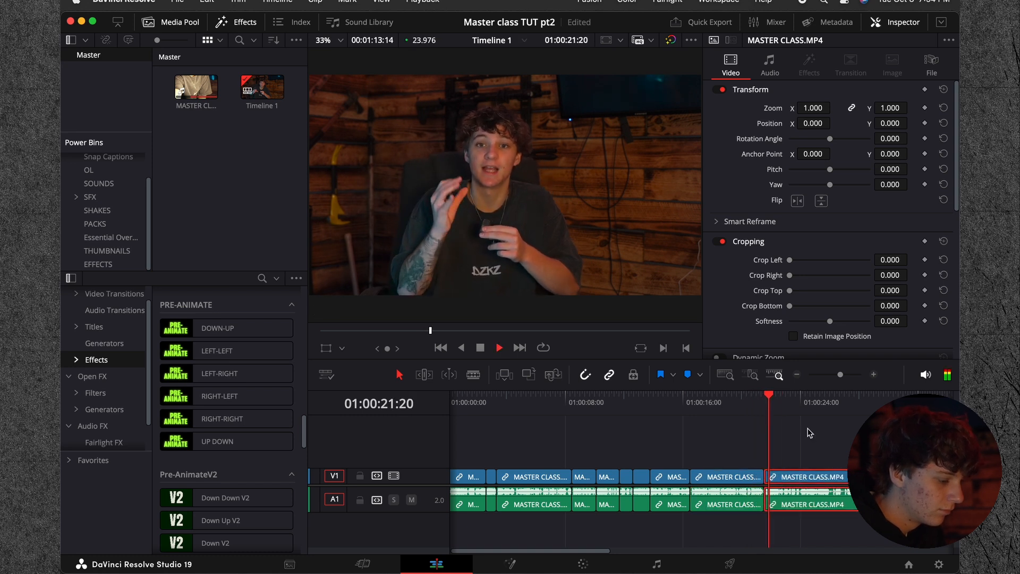
Step: Play back the footage following the last cut, replaying it from about 01:00:26:00 and again across the cut
left_click(874, 373)
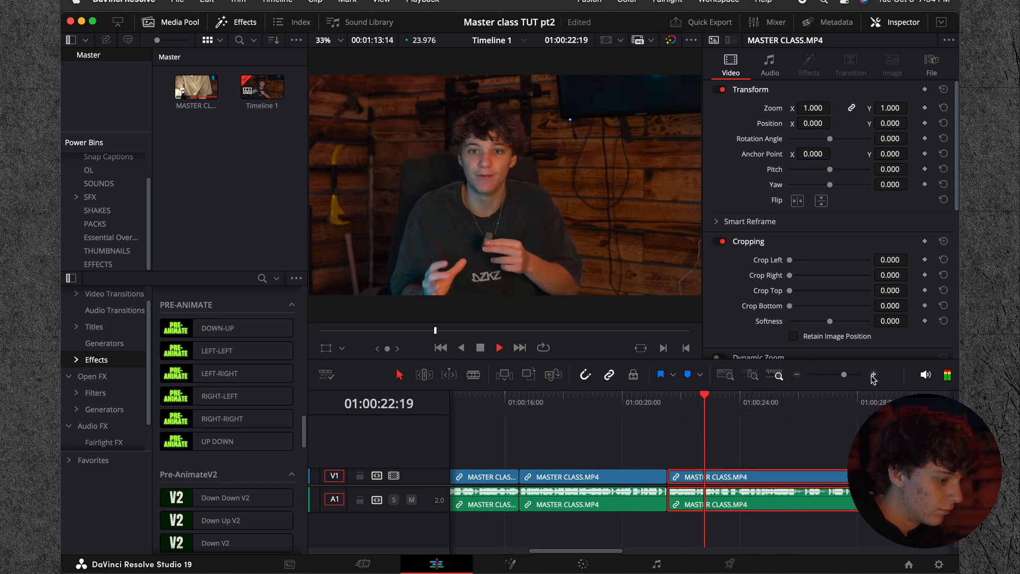
left_click(796, 374)
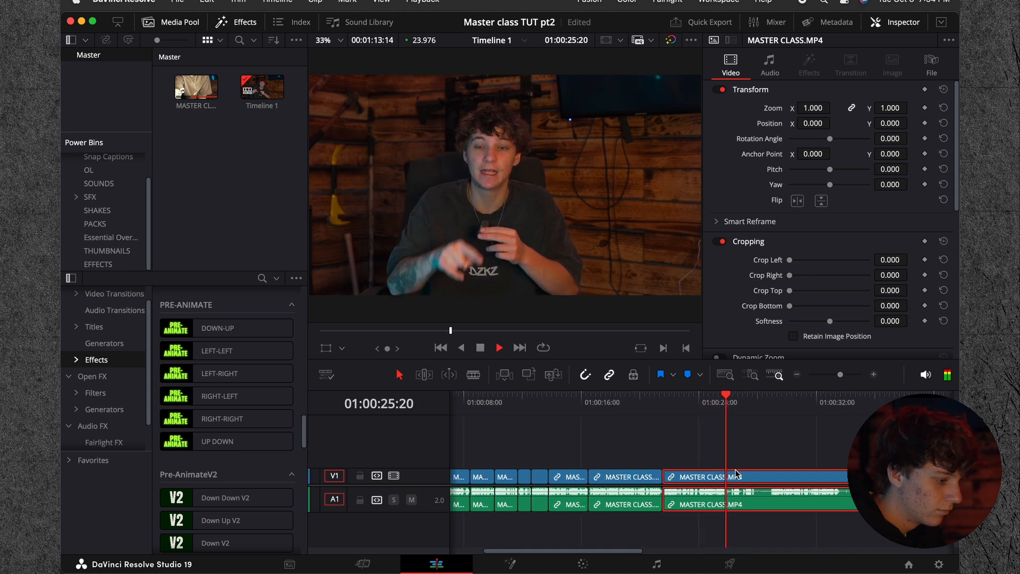
key("space")
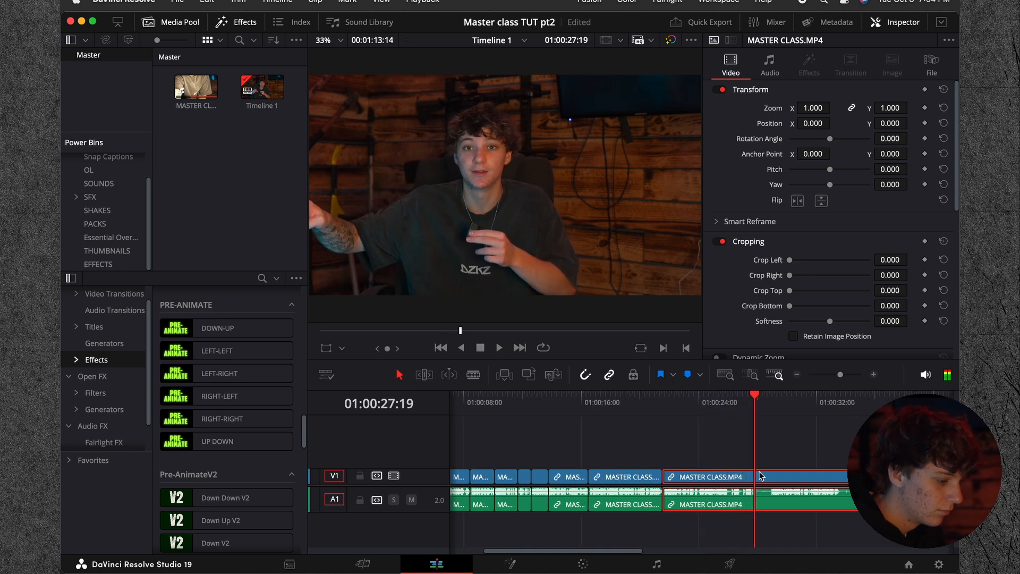
left_click(715, 400)
key("space")
key("space")
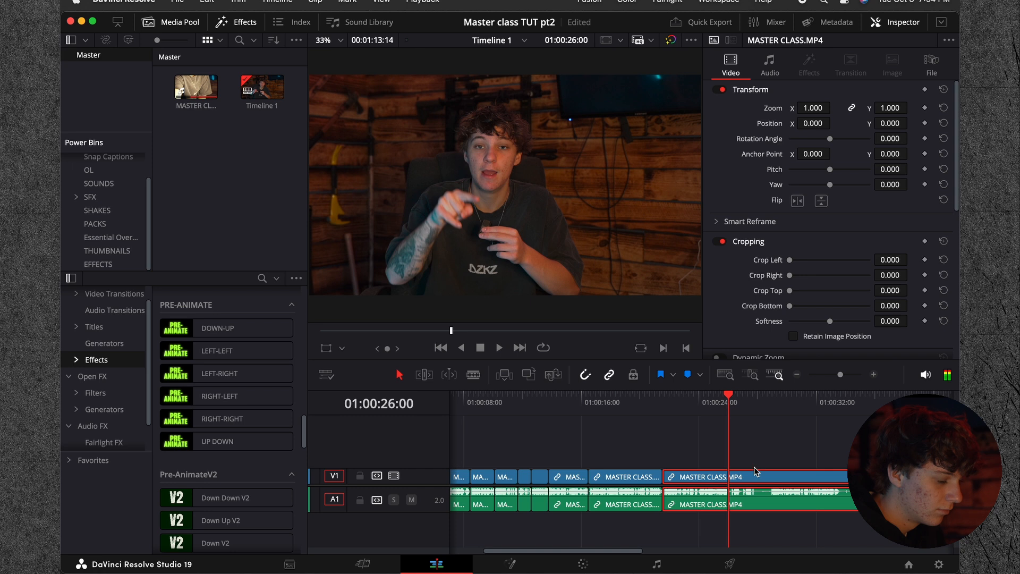
left_click_drag(715, 402, 633, 402)
key("space")
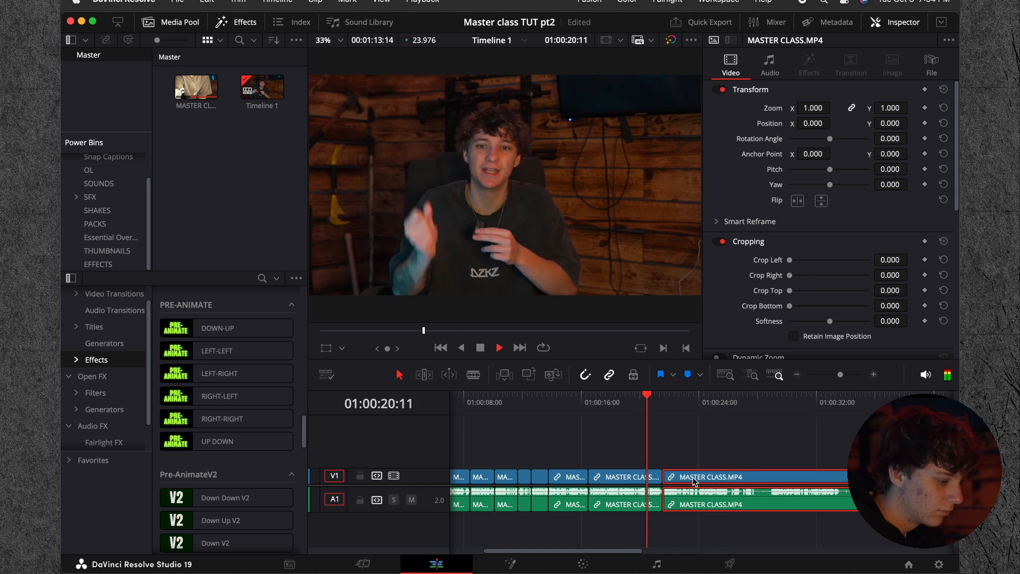
Step: Delete the leftover footage after the last cut and return the playhead to the start of the timeline
key("BackSpace")
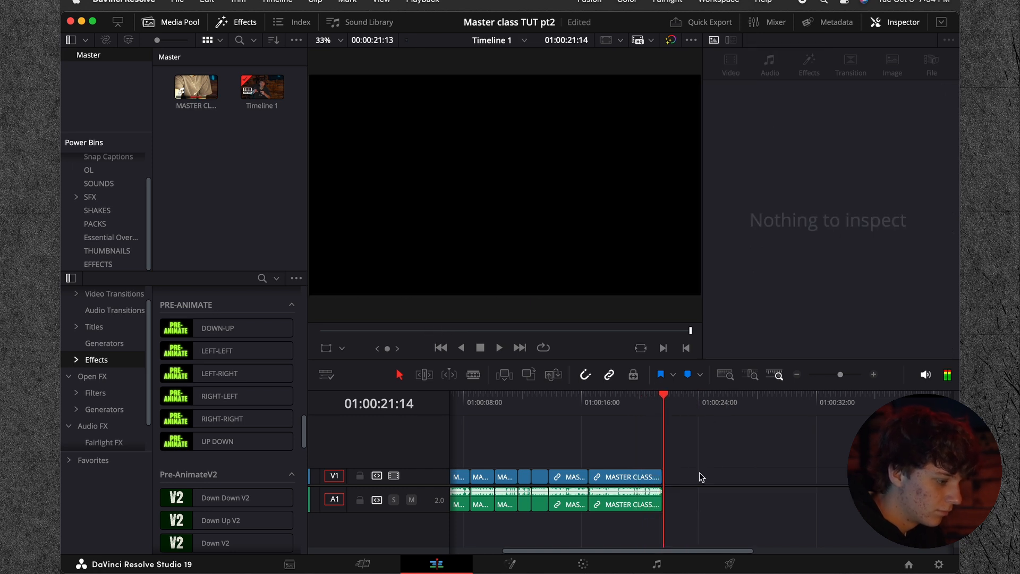
left_click(796, 375)
key("Home")
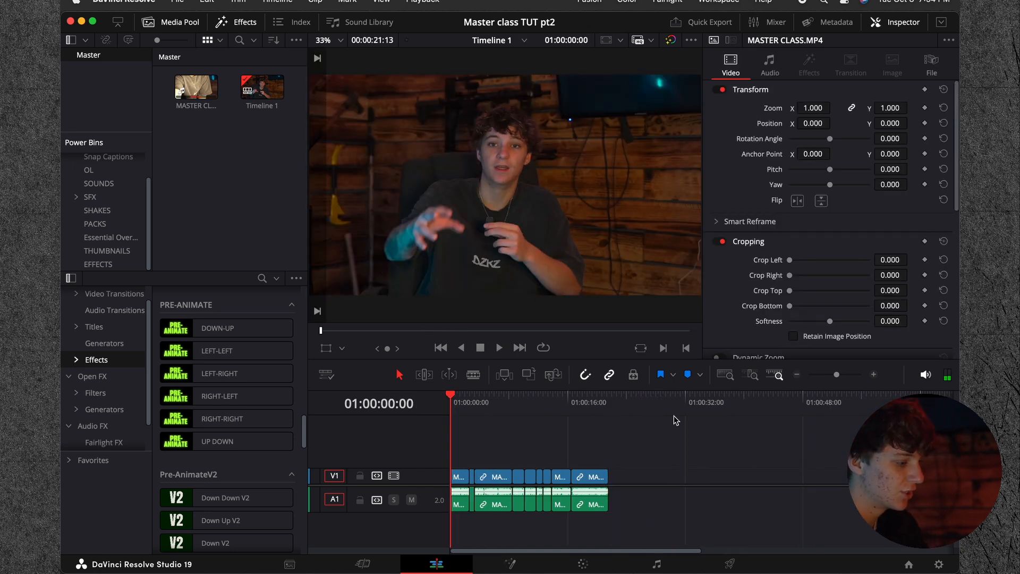
left_click(873, 375)
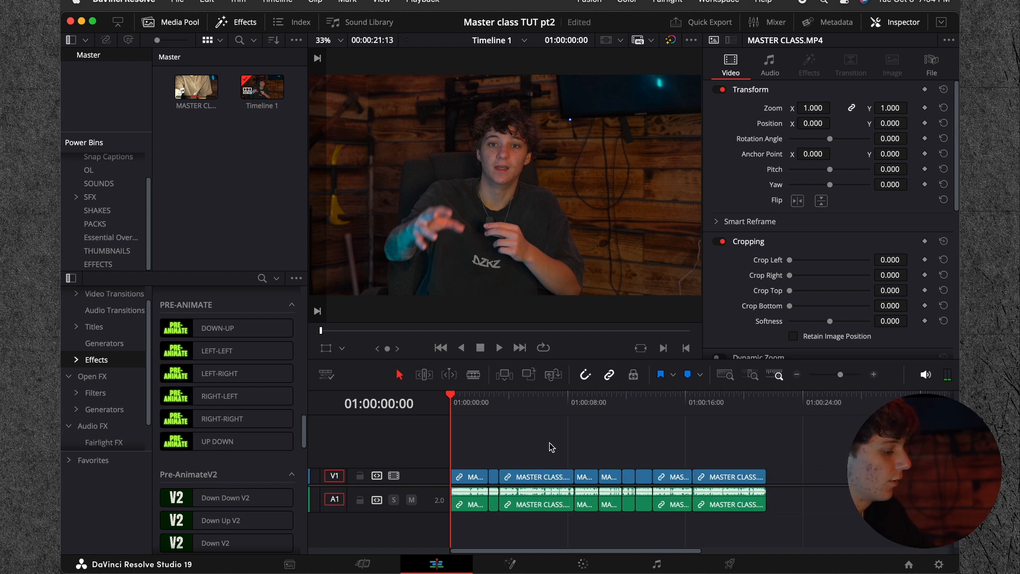
left_click_drag(466, 449, 771, 508)
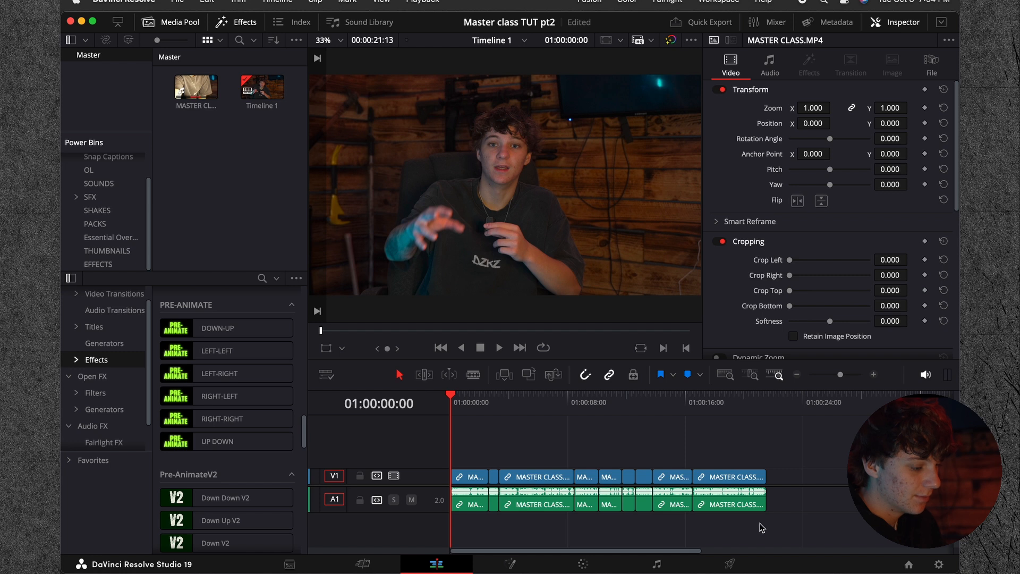
left_click(472, 436)
left_click_drag(467, 457, 770, 502)
left_click(722, 444)
Step: Set the project's timeline resolution to 1080 x 1920 HD with Use vertical resolution enabled, and save the settings
key("shift+9")
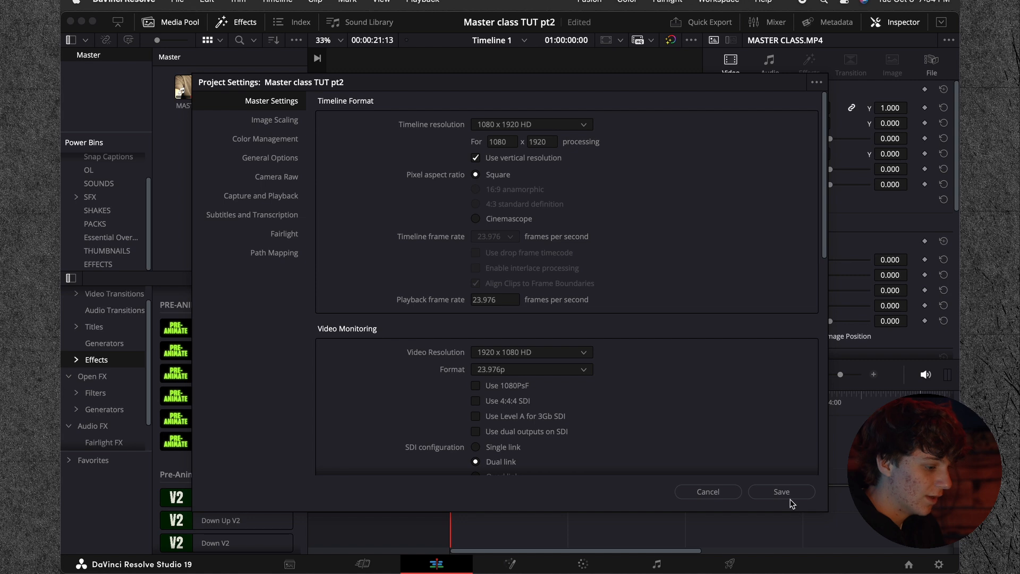
left_click(785, 492)
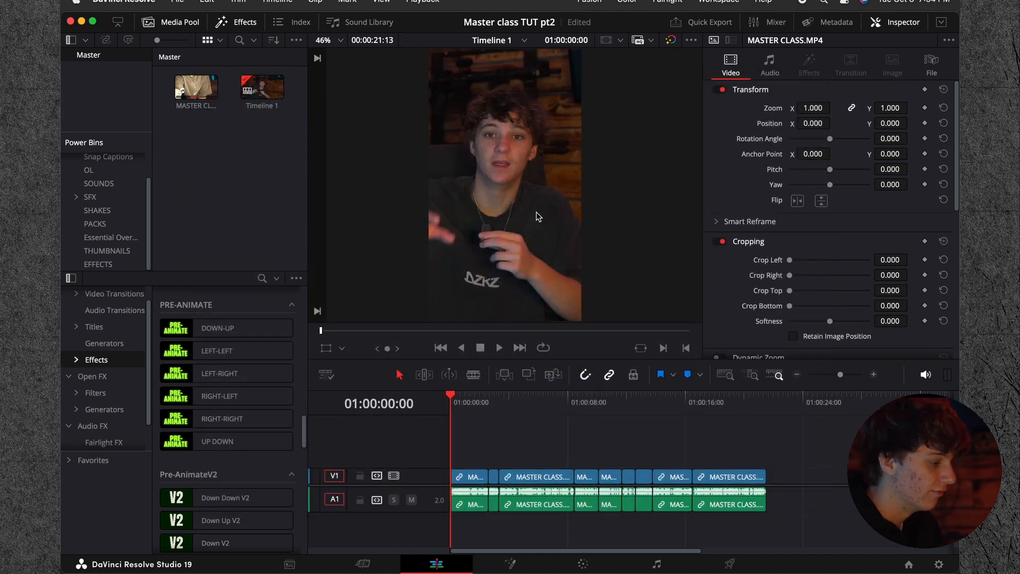
Step: Apply Smart Reframe to the first clip with the object of interest on Auto and play back the result
left_click(481, 475)
left_click_drag(465, 413, 473, 413)
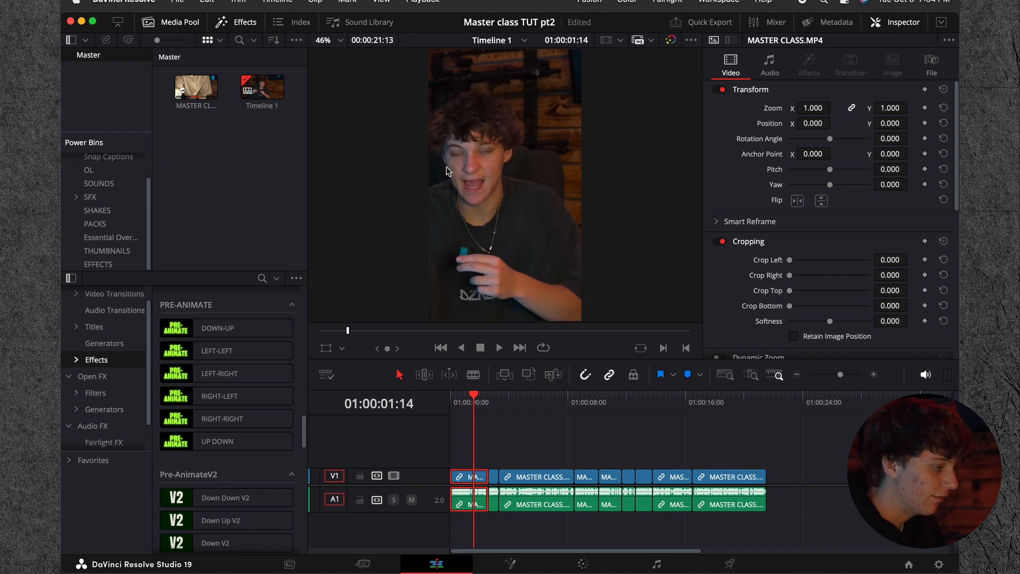
left_click(718, 222)
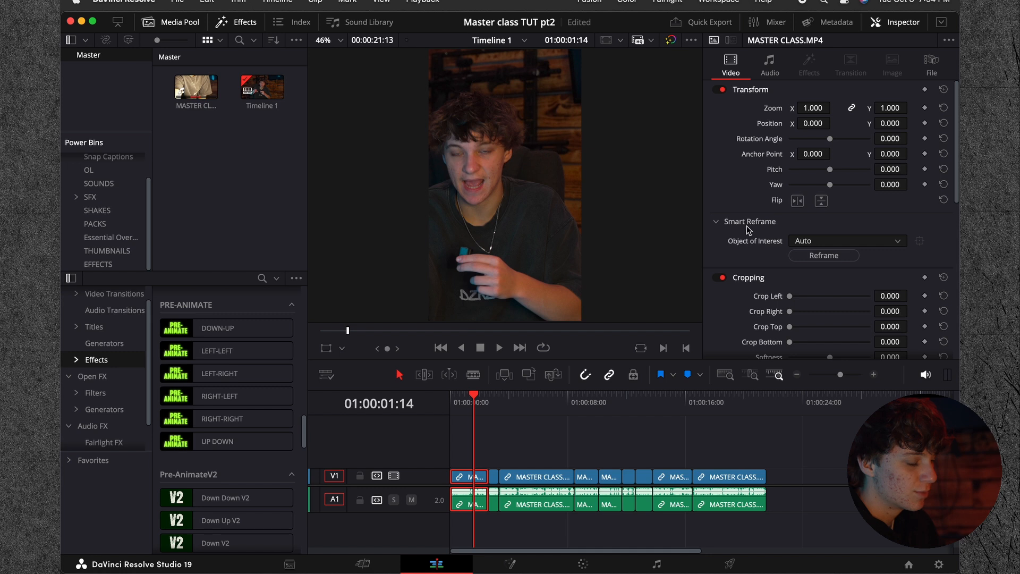
left_click(813, 256)
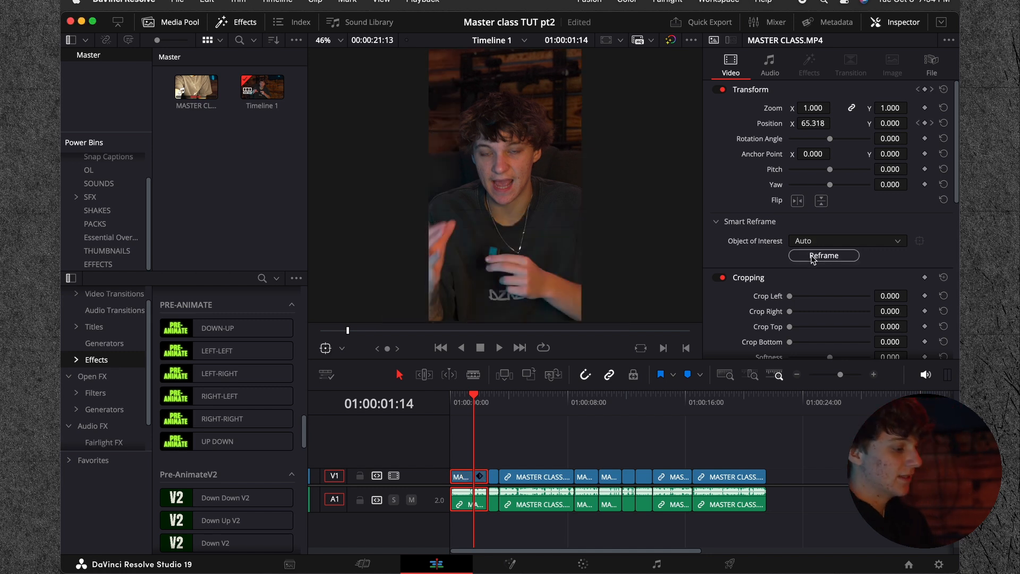
left_click_drag(462, 400, 374, 403)
key("space")
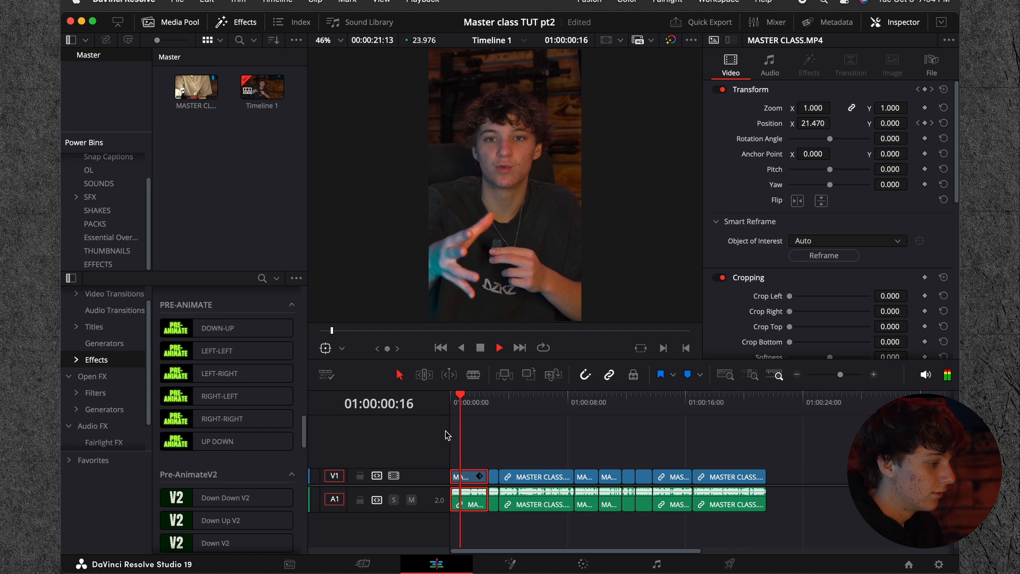
key("space")
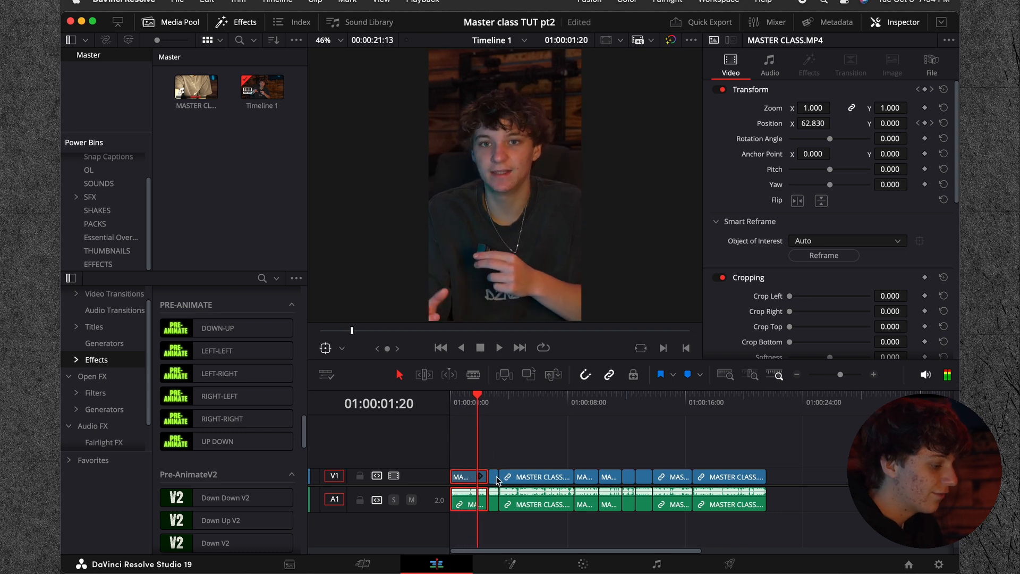
Step: Apply Smart Reframe to the second, third, fourth and fifth clips on the timeline, one after another
left_click(495, 477)
left_click(799, 256)
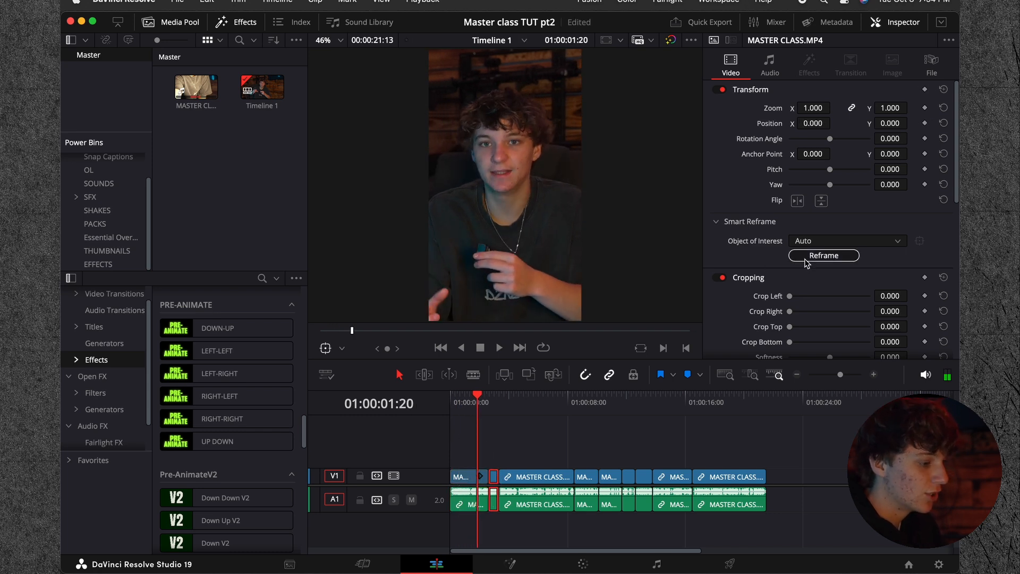
left_click(511, 478)
left_click(824, 255)
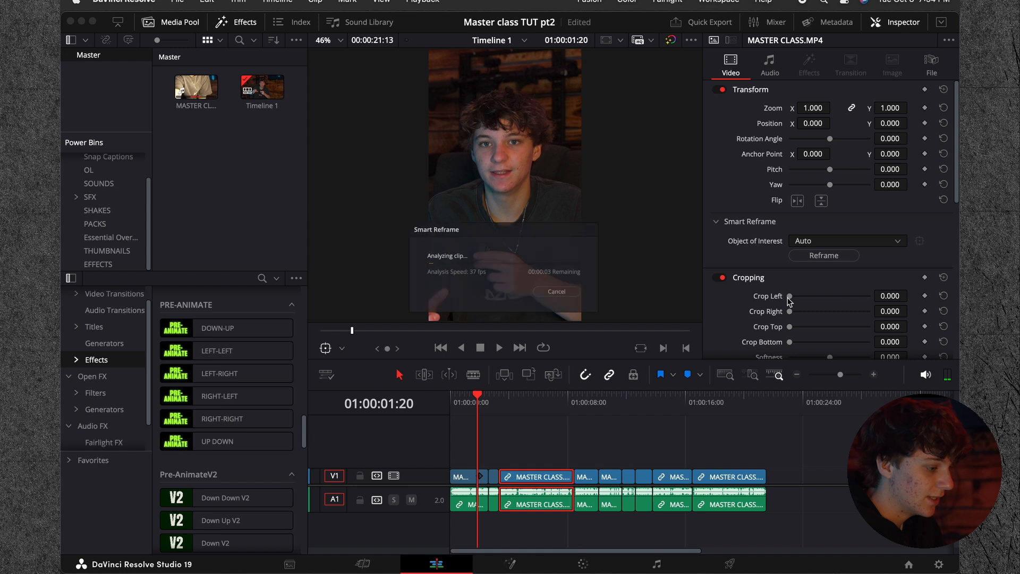
left_click(588, 478)
left_click(823, 255)
left_click(609, 476)
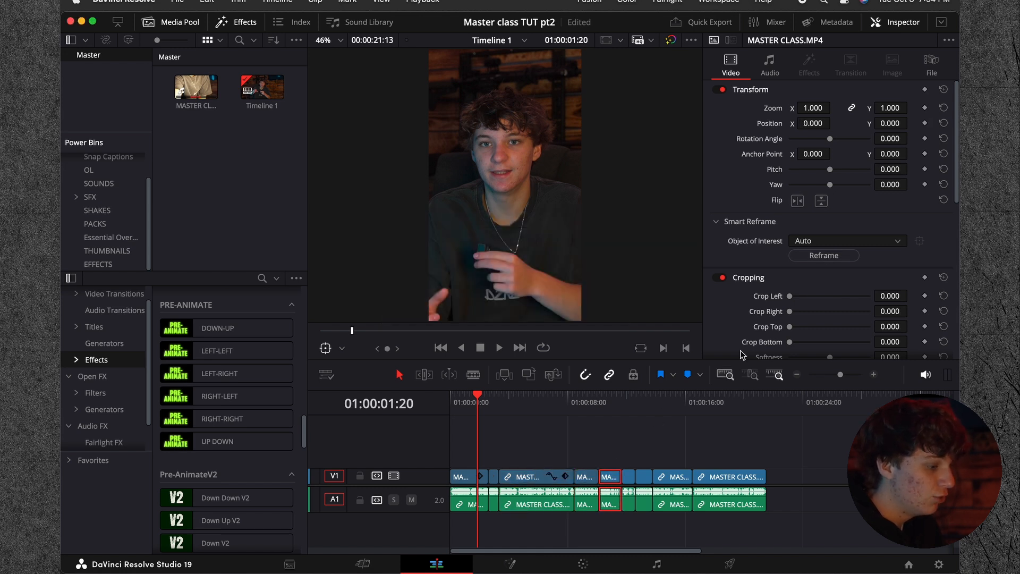
left_click(824, 256)
Step: Apply Smart Reframe to the remaining short clips and the last two clips of the timeline
left_click(643, 477)
left_click(821, 255)
left_click(816, 256)
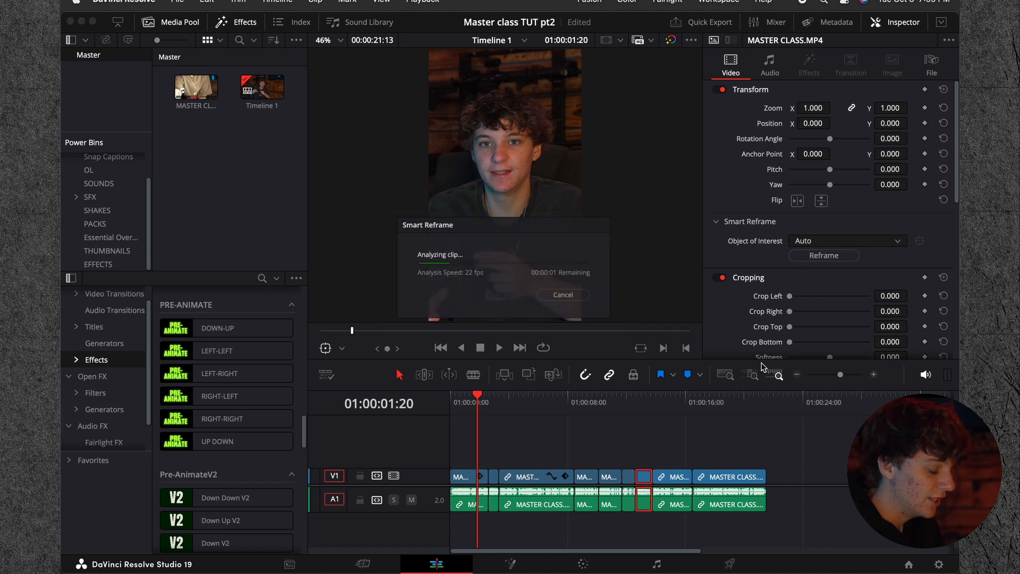
left_click(672, 477)
left_click(823, 256)
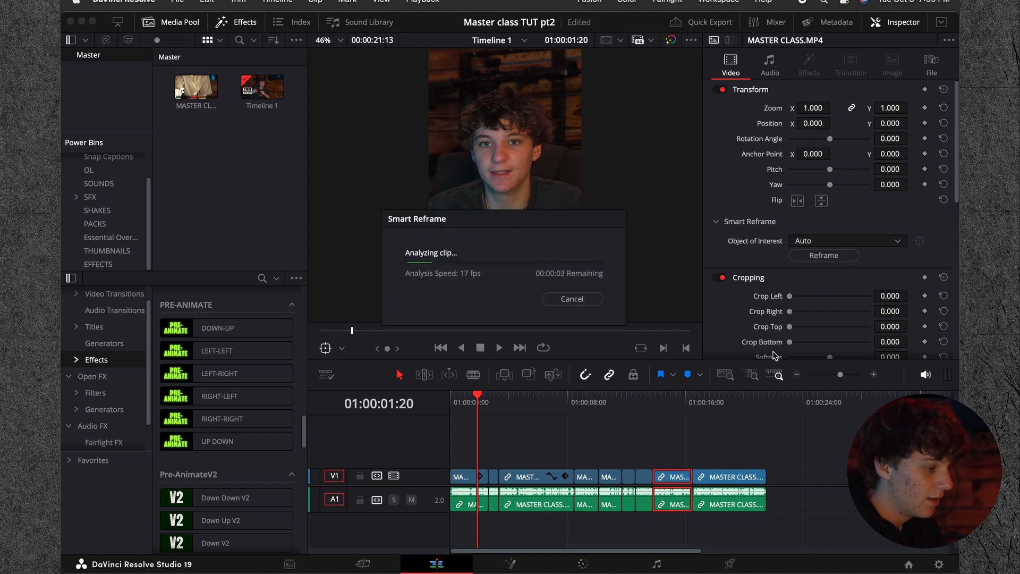
left_click(728, 477)
left_click(826, 256)
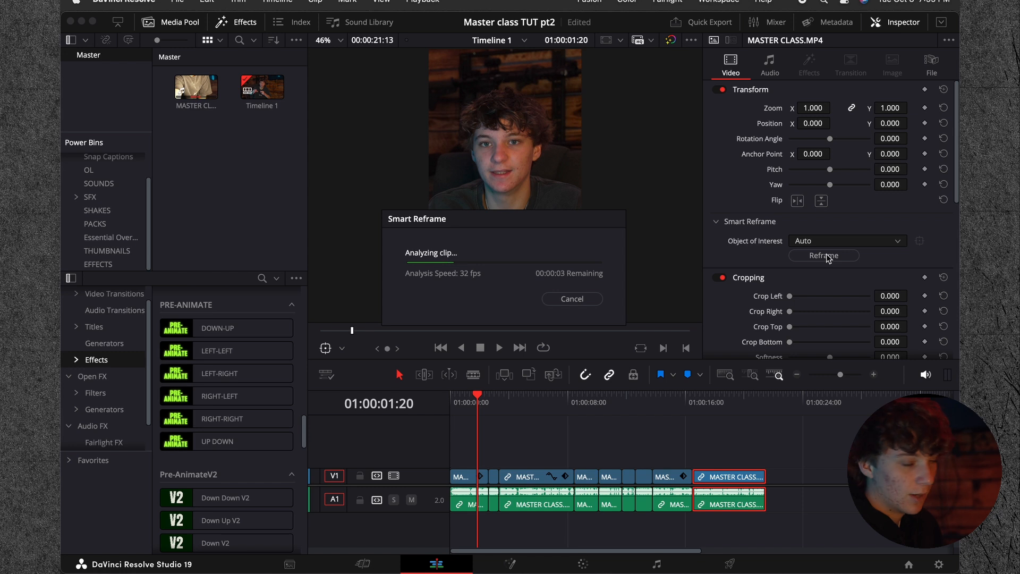
Step: Play back the reframed vertical edit from the start of the timeline to check the framing
left_click_drag(612, 417, 457, 470)
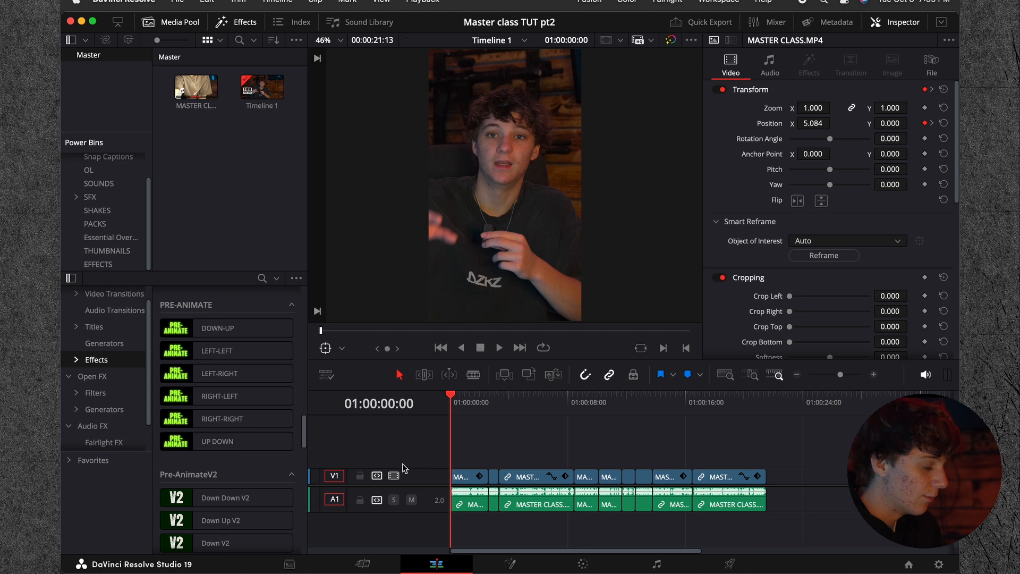
key("space")
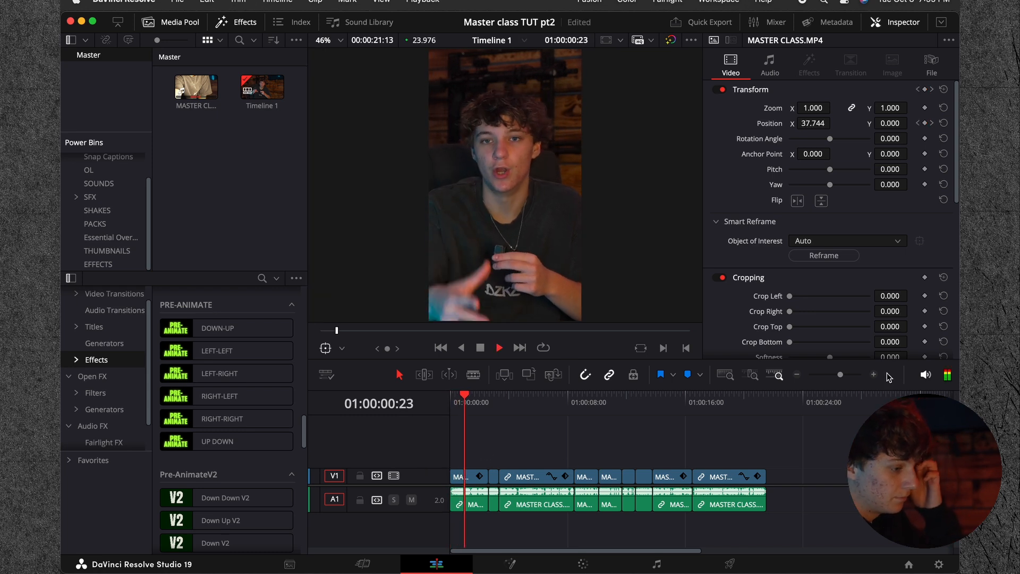
left_click(873, 374)
left_click_drag(514, 409, 432, 410)
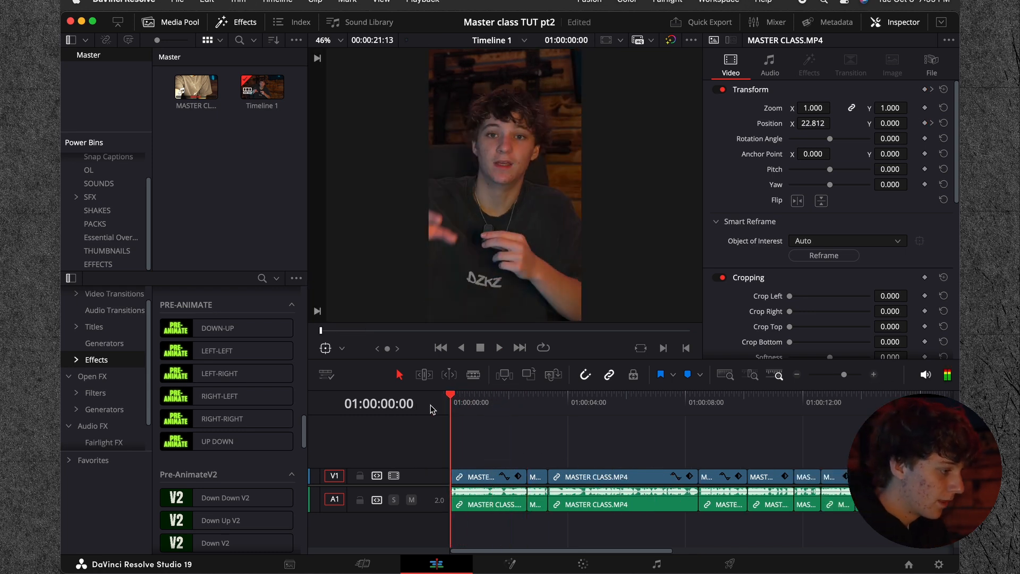
key("space")
key("space")
Step: Select the first clip and open it on the Color page
left_click(481, 477)
left_click(582, 564)
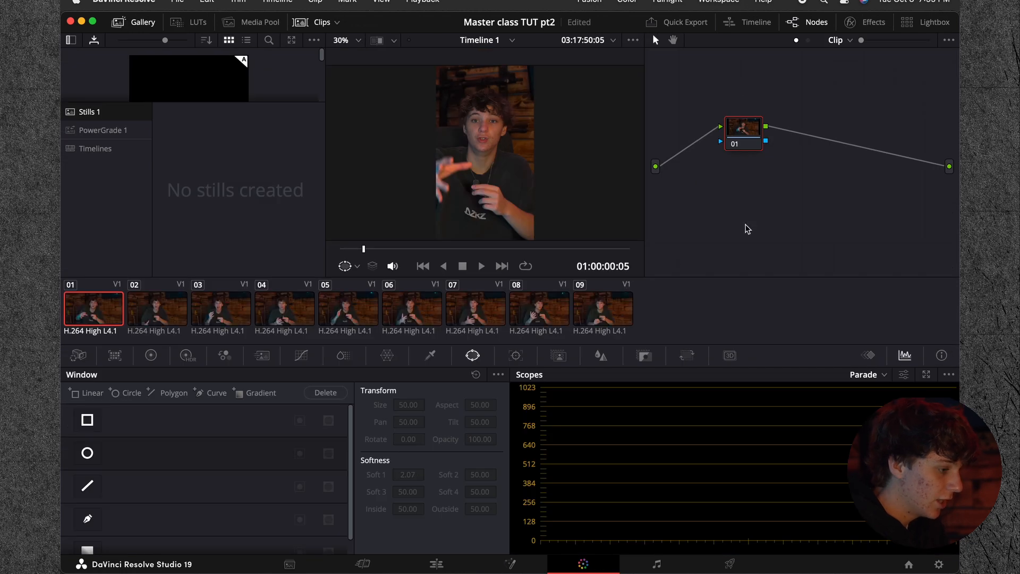
Step: Hide the clip thumbnails and apply the first PowerGrade 1 still, 1.1.1, to the clip
left_click(317, 23)
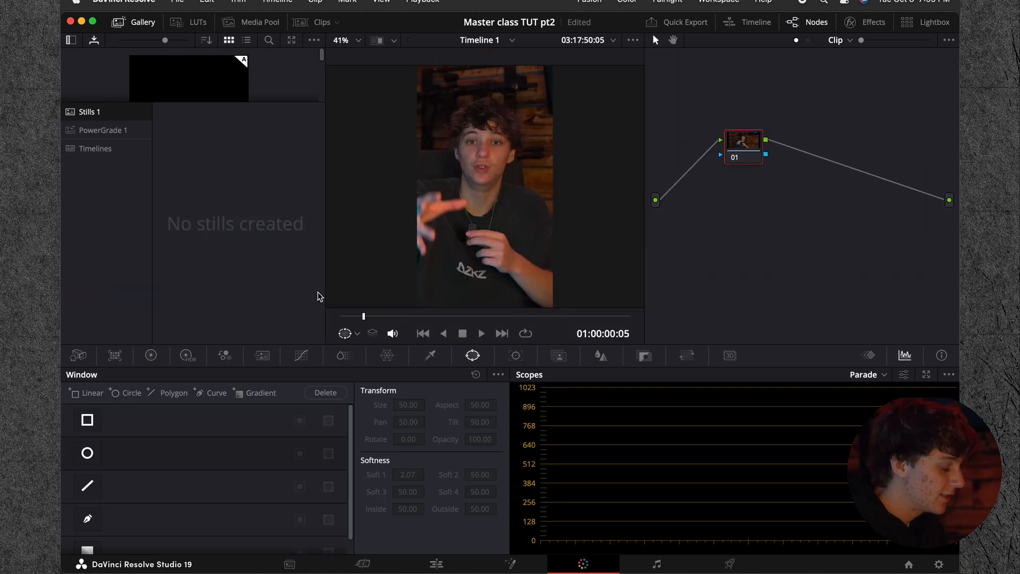
left_click(114, 130)
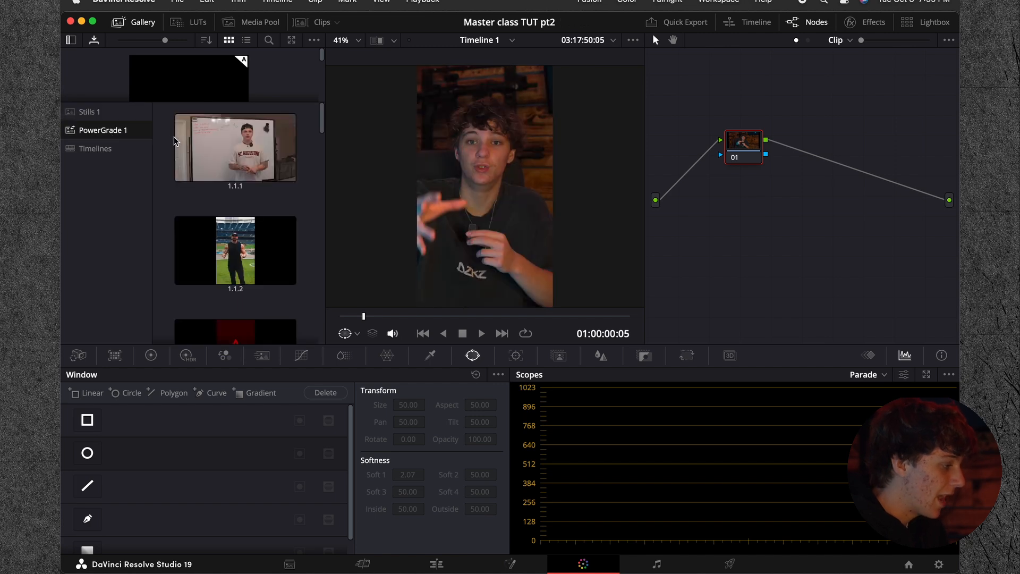
double_click(193, 150)
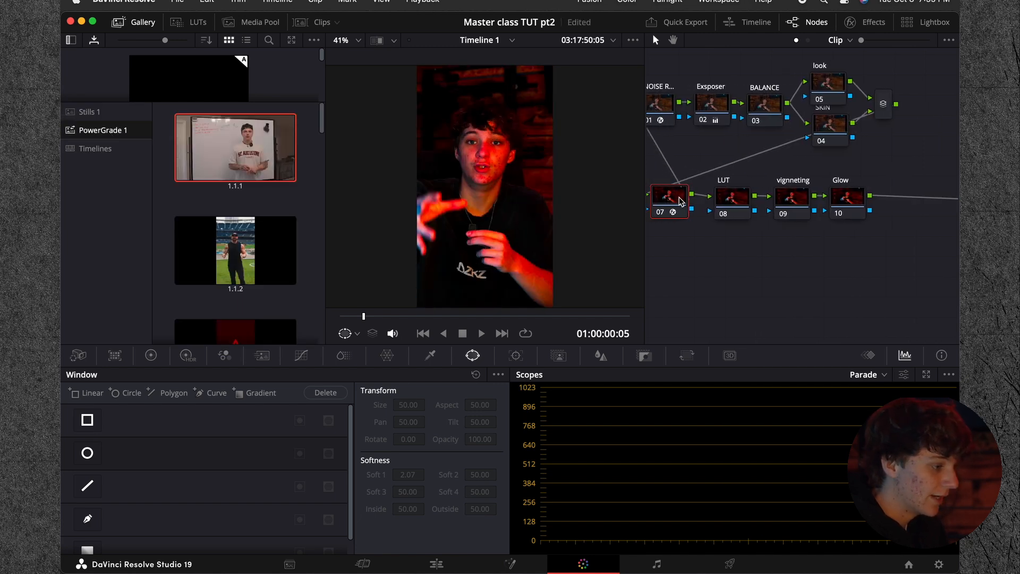
Step: Remove the effect from node 07 and move the look node up, clear of the SKIN node
left_click(865, 22)
left_click(918, 58)
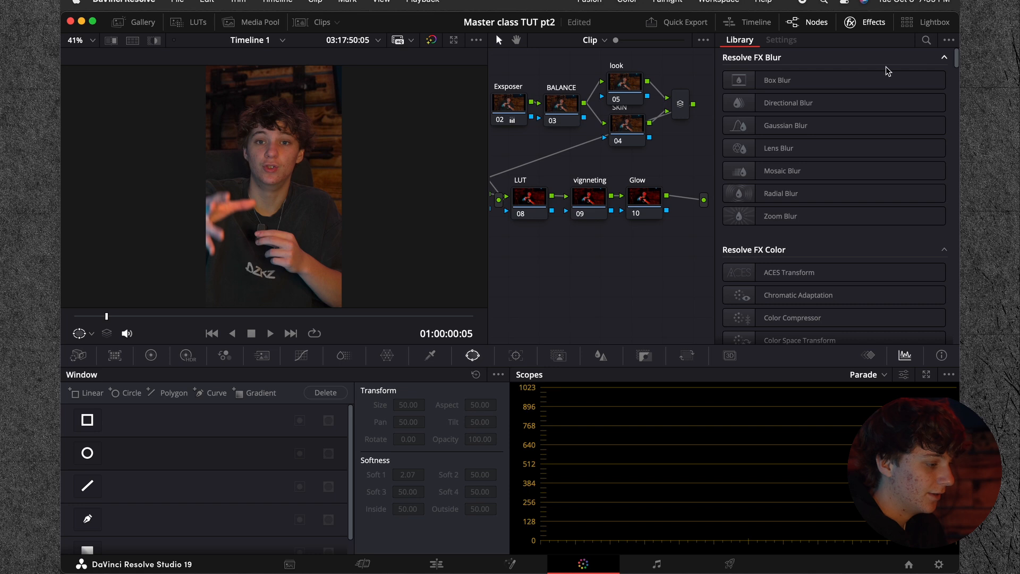
left_click(865, 22)
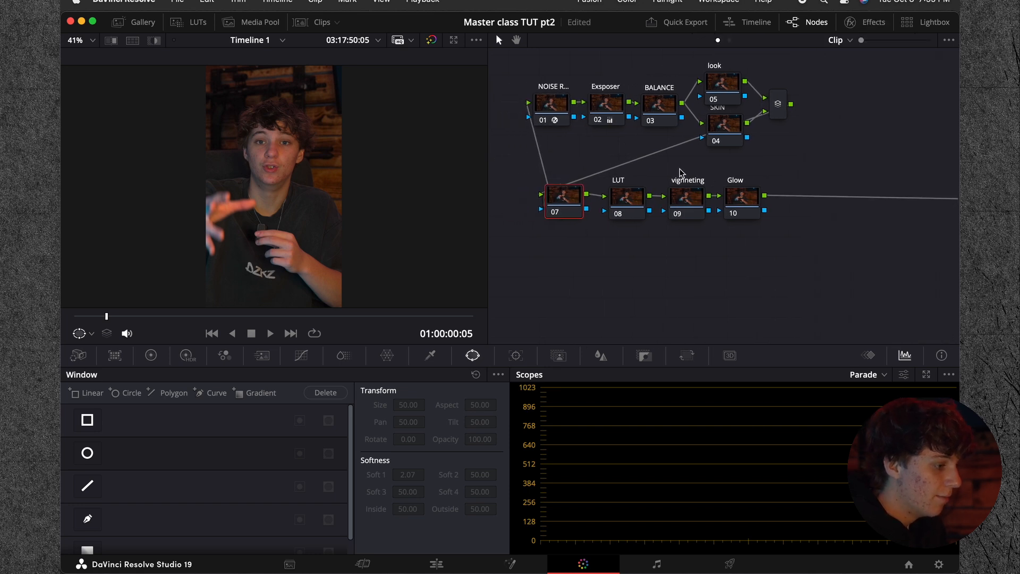
left_click_drag(752, 150, 751, 129)
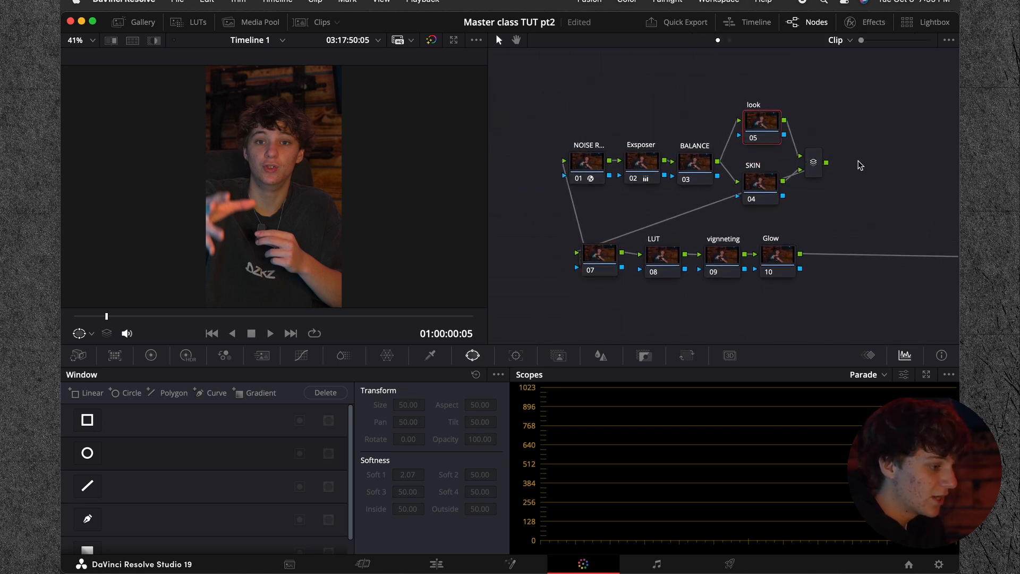
left_click_drag(902, 106, 527, 310)
left_click(595, 309)
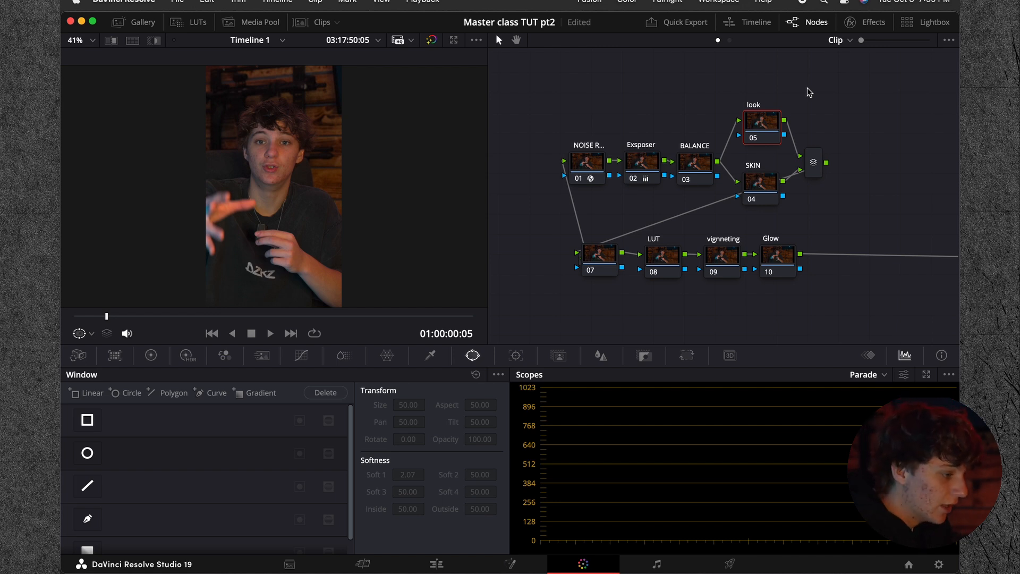
left_click_drag(567, 109, 852, 320)
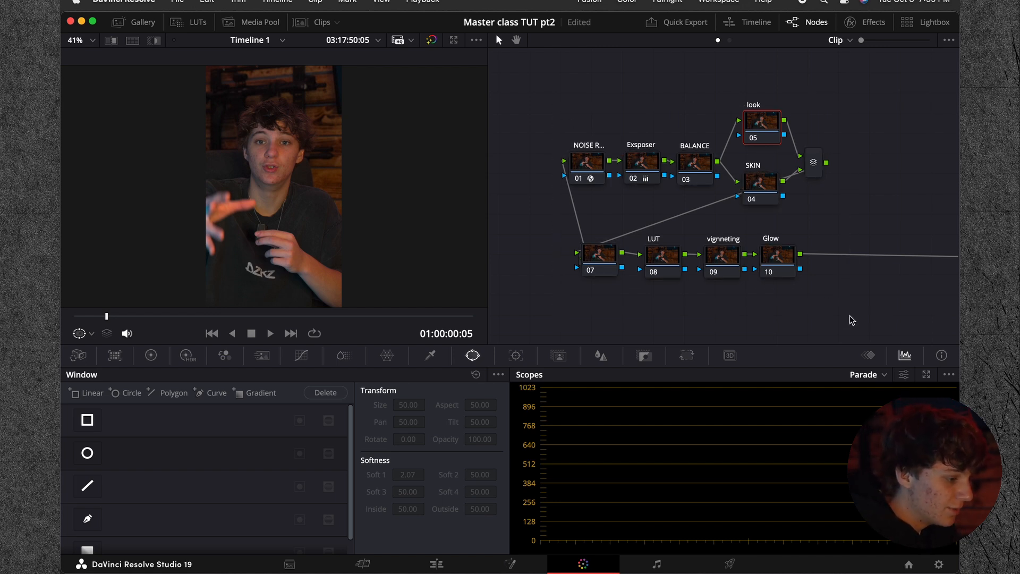
Step: Select the noise reduction node and check the clip full screen, and look through the Exsposer and BALANCE nodes
left_click(590, 171)
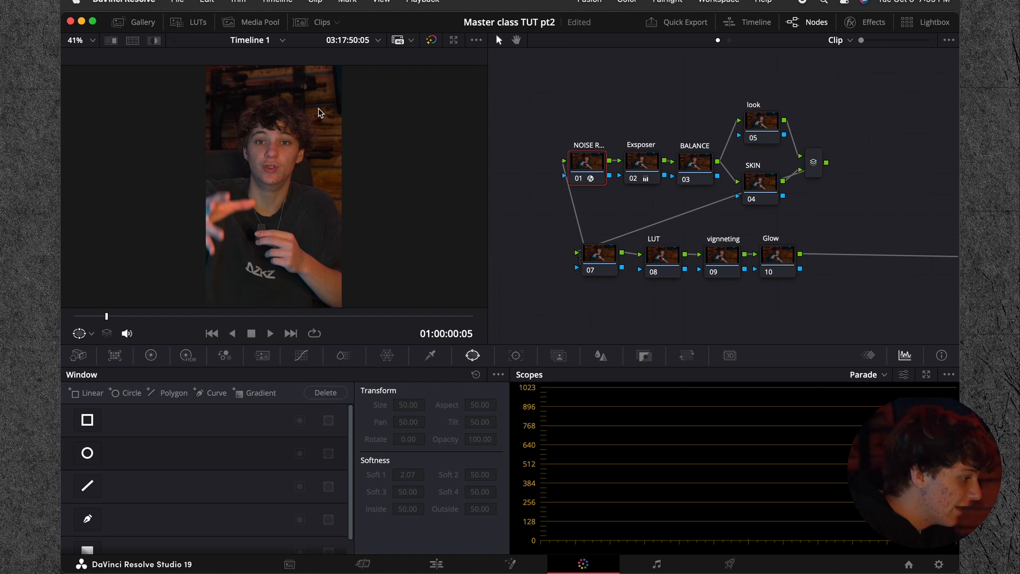
key("super+f")
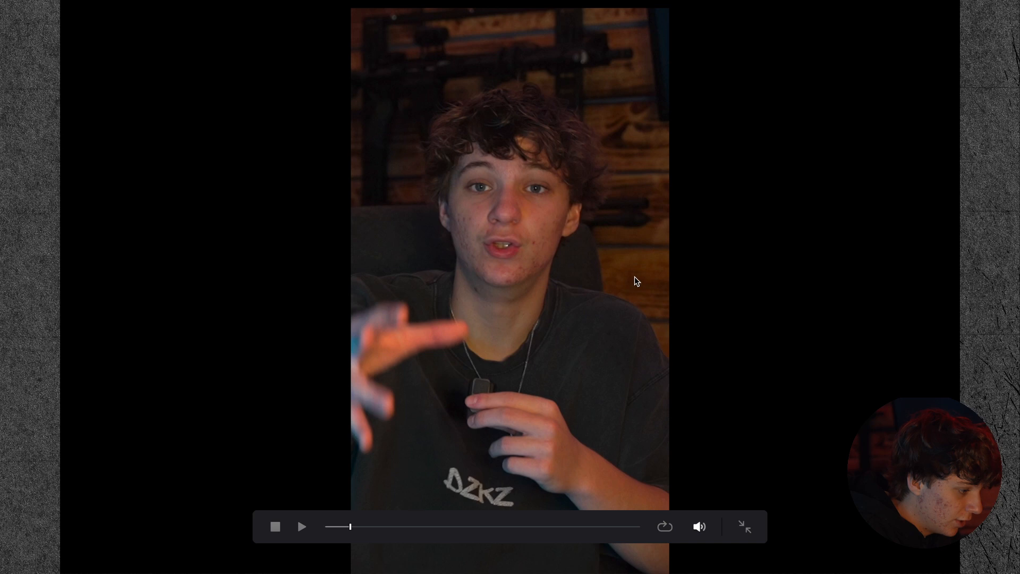
key("Escape")
left_click(646, 161)
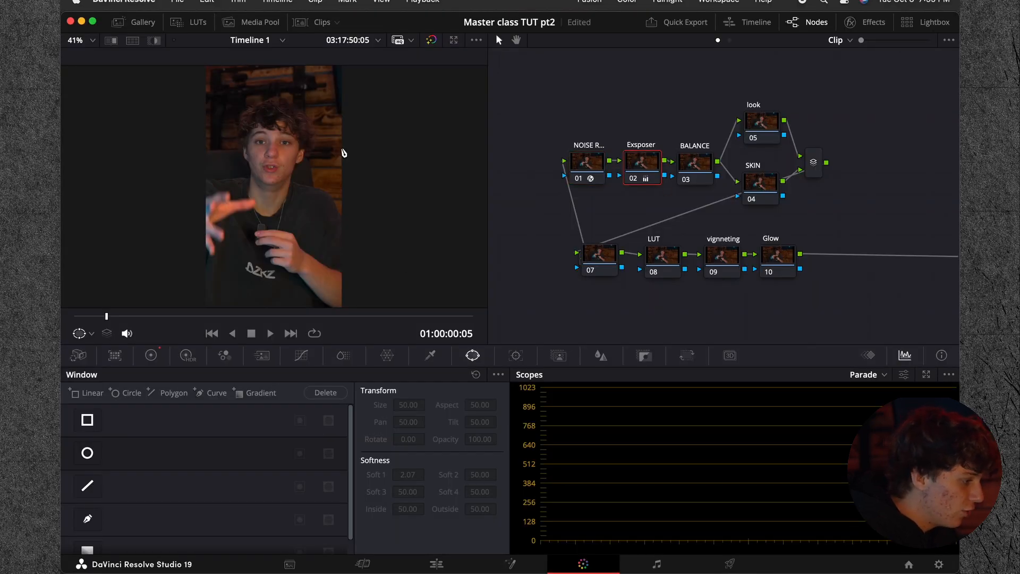
left_click(696, 175)
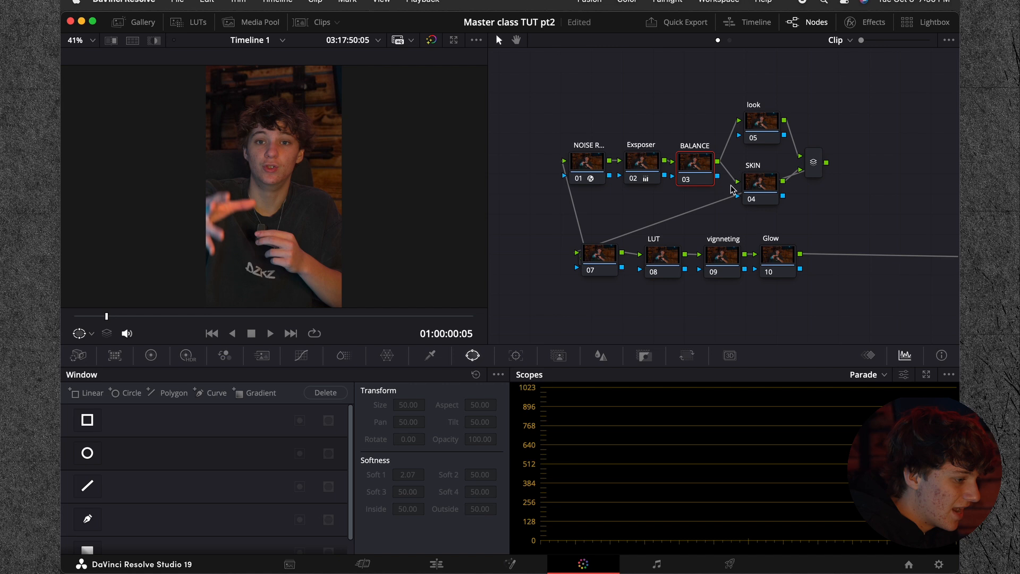
Step: Apply the +Cine_Teal_&_Orange_04 LUT from CINEGRADELUT to the LUT node and adjust the node's key output gain
left_click(661, 257)
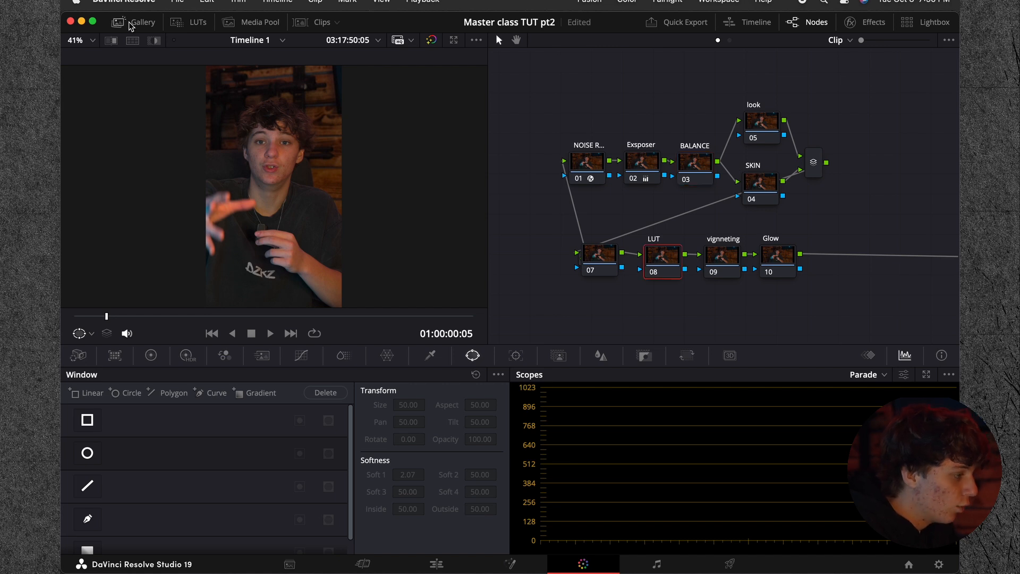
left_click(189, 22)
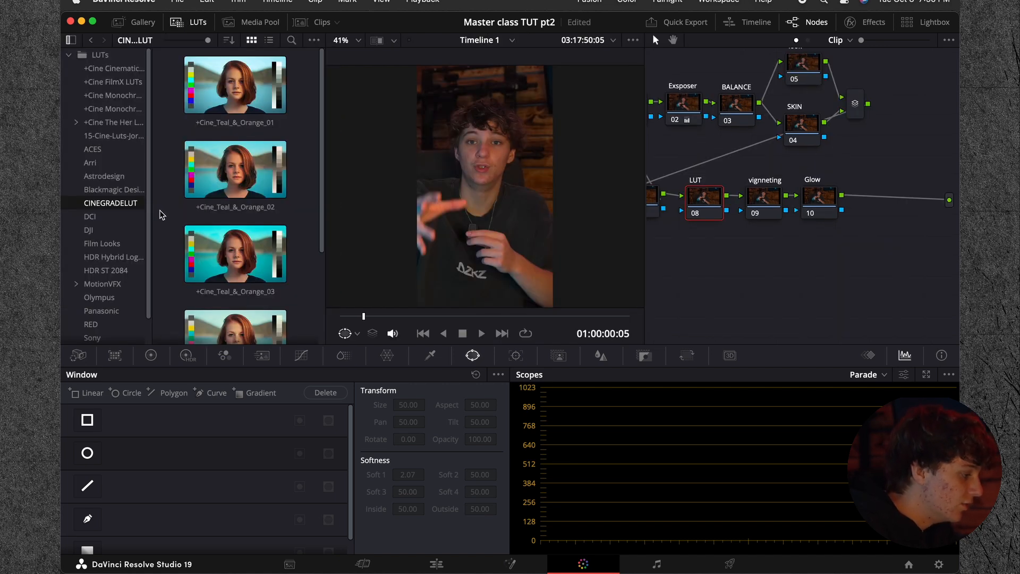
scroll(162, 213, "down", 3)
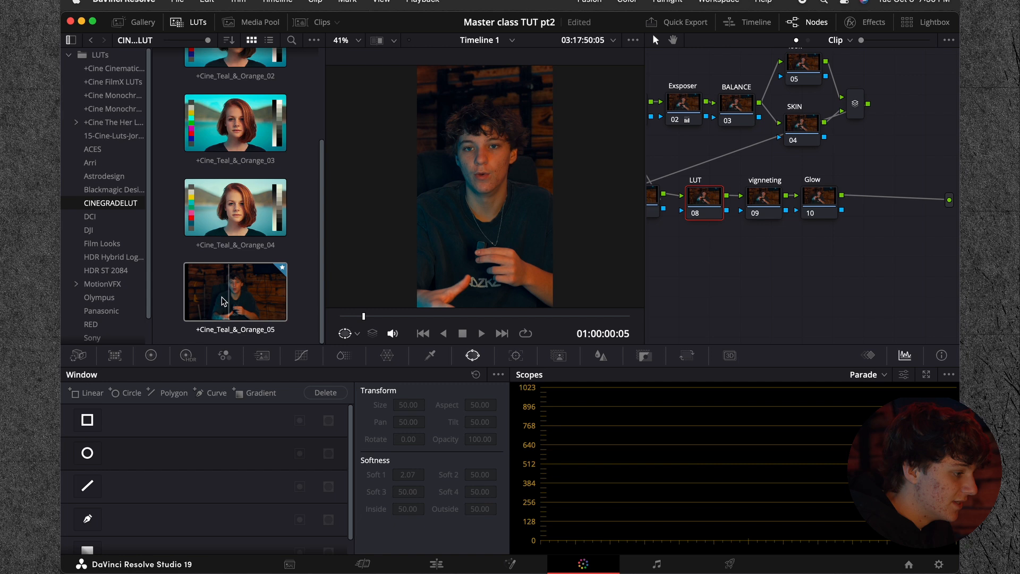
left_click_drag(232, 218, 702, 199)
left_click(650, 354)
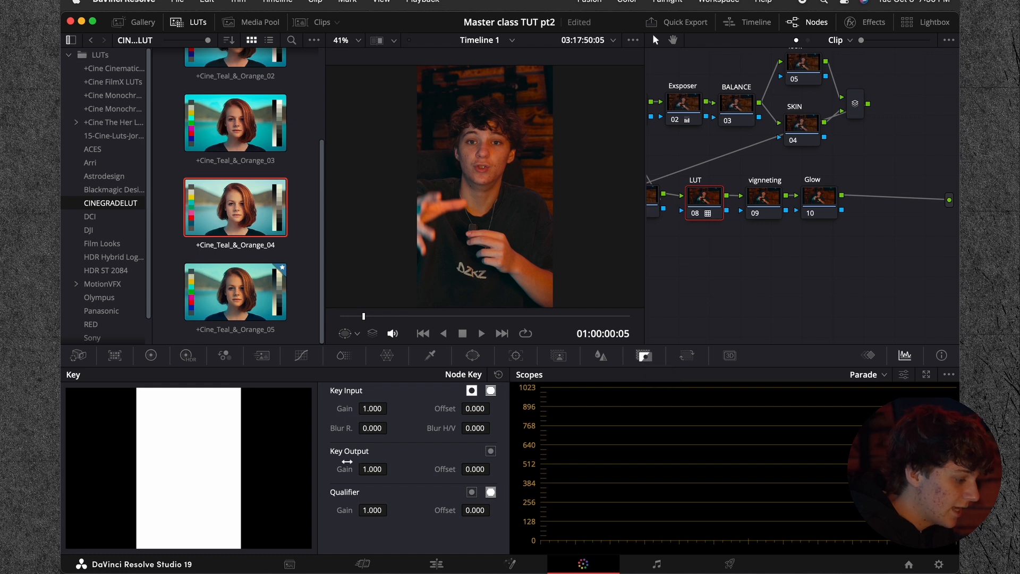
mouse_move(377, 469)
left_mouse_down()
mouse_move(367, 469)
mouse_move(380, 469)
left_mouse_up()
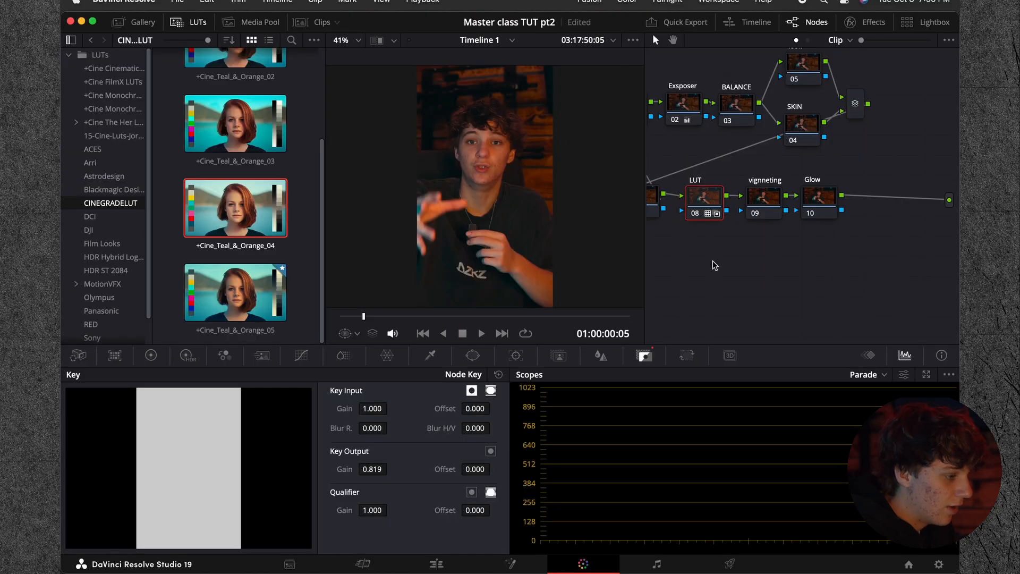
Step: Set the BALANCE node's color temperature to -260 and compare the image with and without the node
left_click(732, 113)
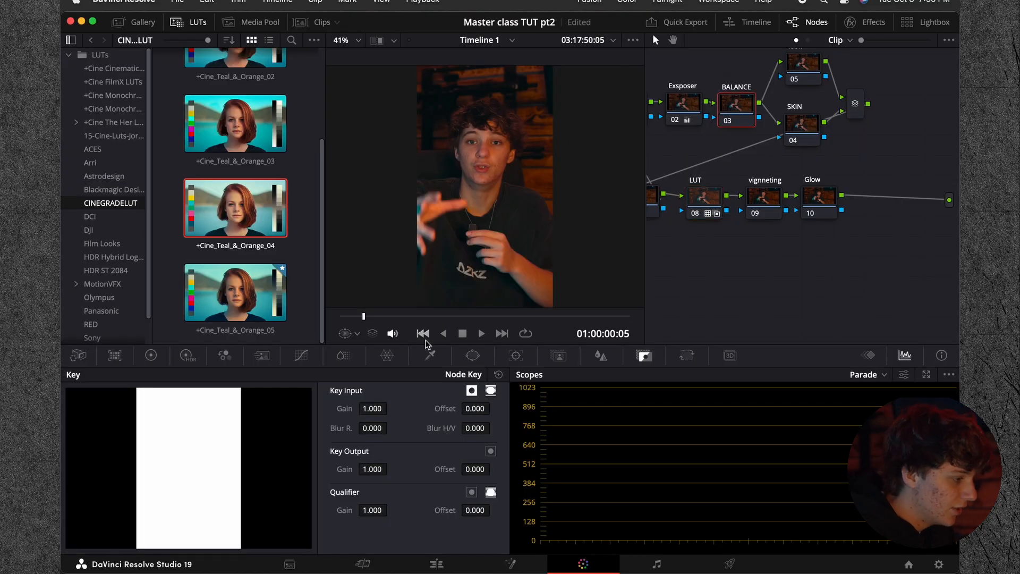
left_click(151, 356)
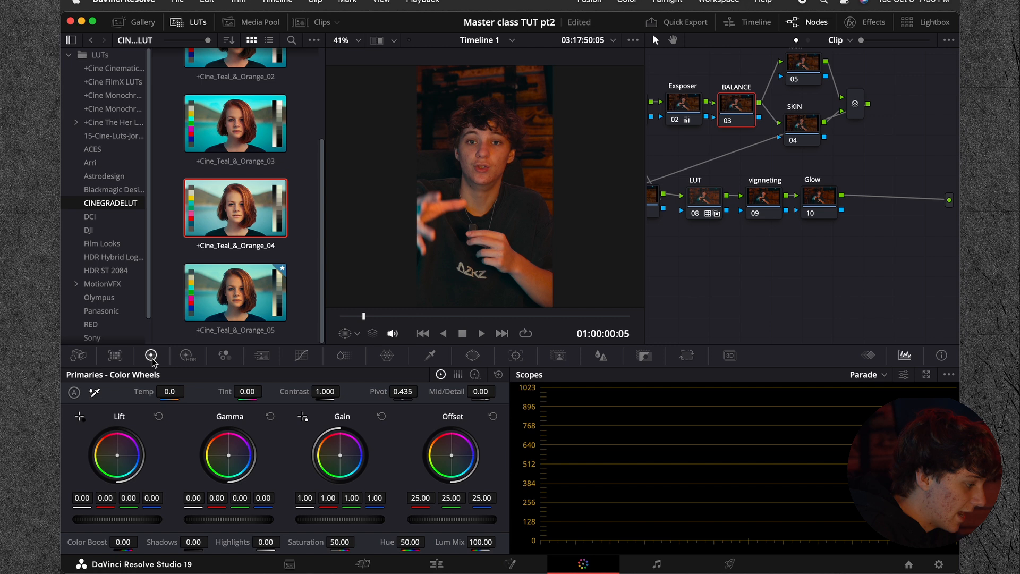
left_click_drag(176, 393, 149, 393)
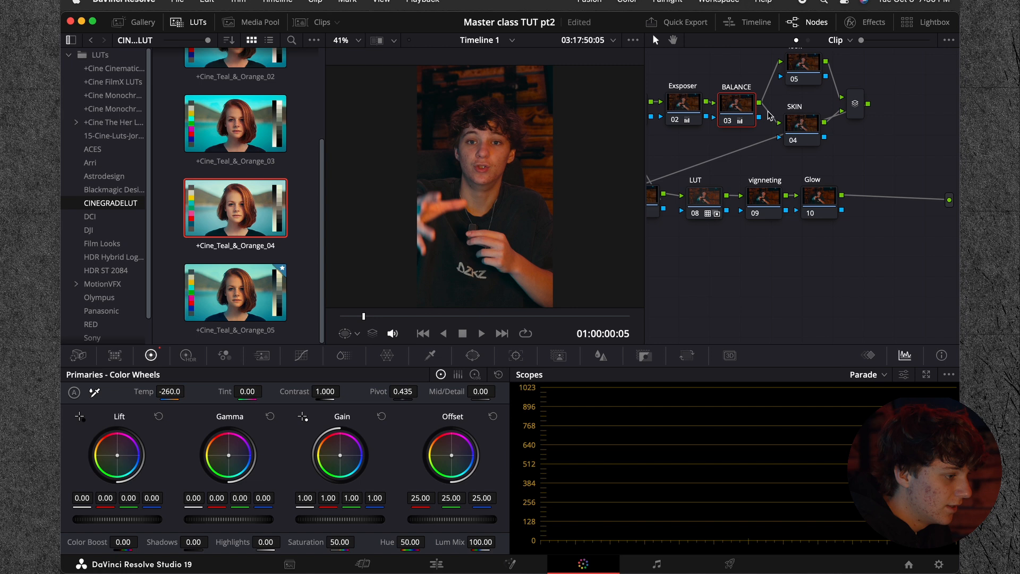
left_click(728, 121)
left_click(729, 121)
left_click(728, 121)
left_click(728, 121)
Step: Look through the Exsposer, vignneting and Glow nodes of the node tree one after another
scroll(729, 121, "left", 2)
left_click(709, 107)
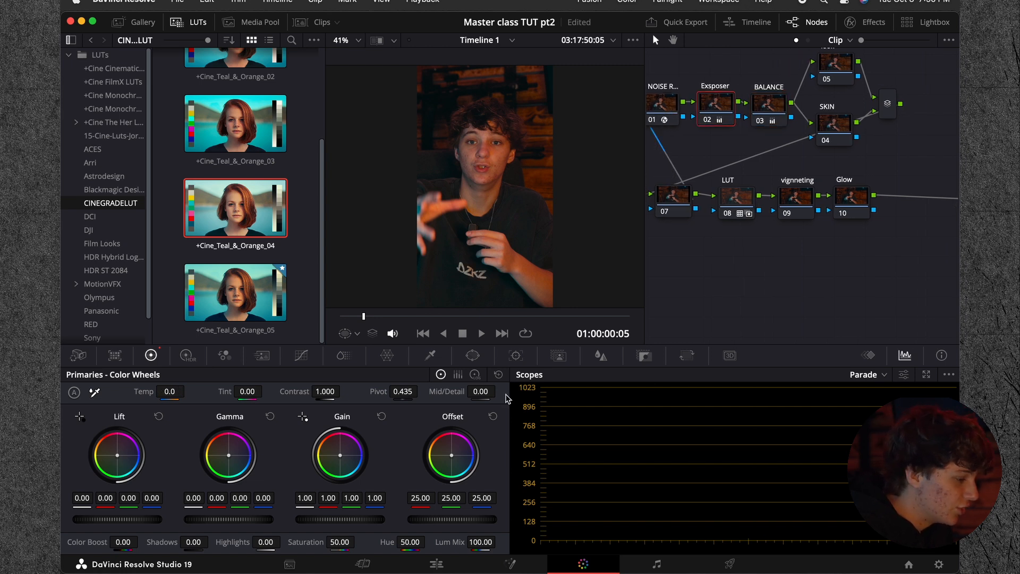
scroll(792, 247, "up", 2)
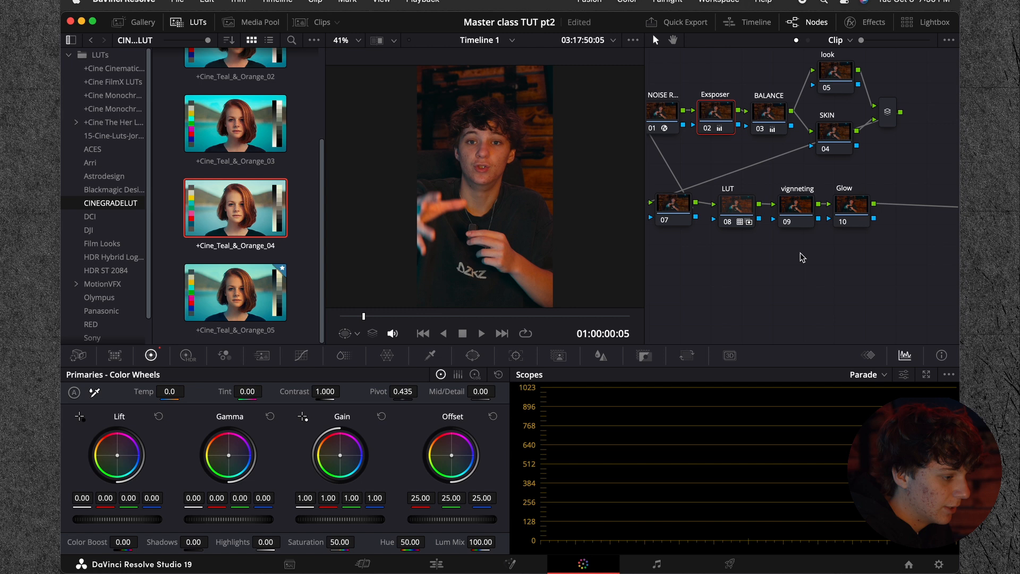
left_click(805, 207)
left_click(846, 211)
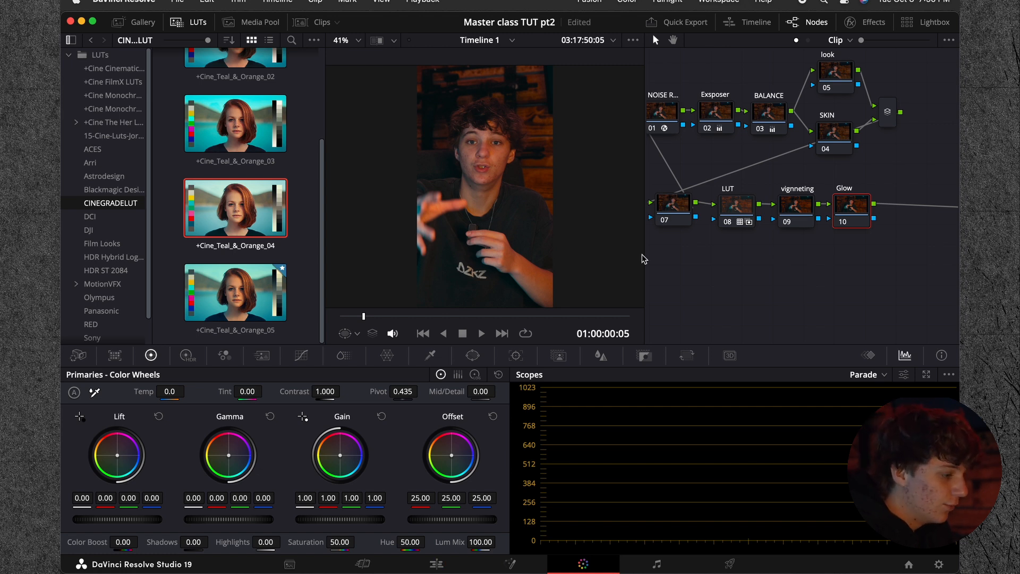
Step: Reset the grade of the LUT node
right_click(735, 208)
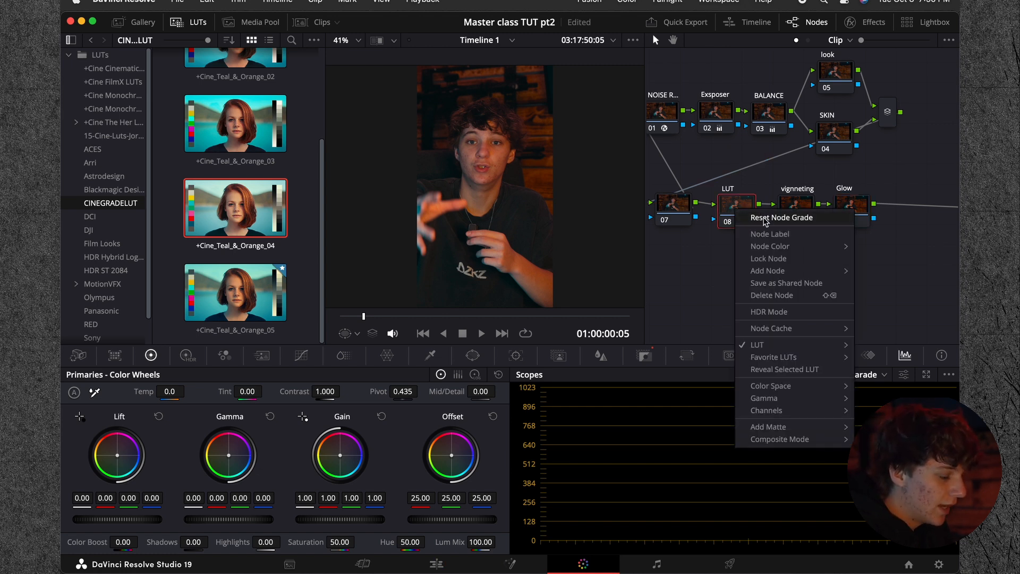
left_click(763, 218)
Step: Browse the +Cine FilmX, 15-Cine-Luts and +Cine The Her folders, previewing LUTs on the clip to find a replacement look
left_click(110, 83)
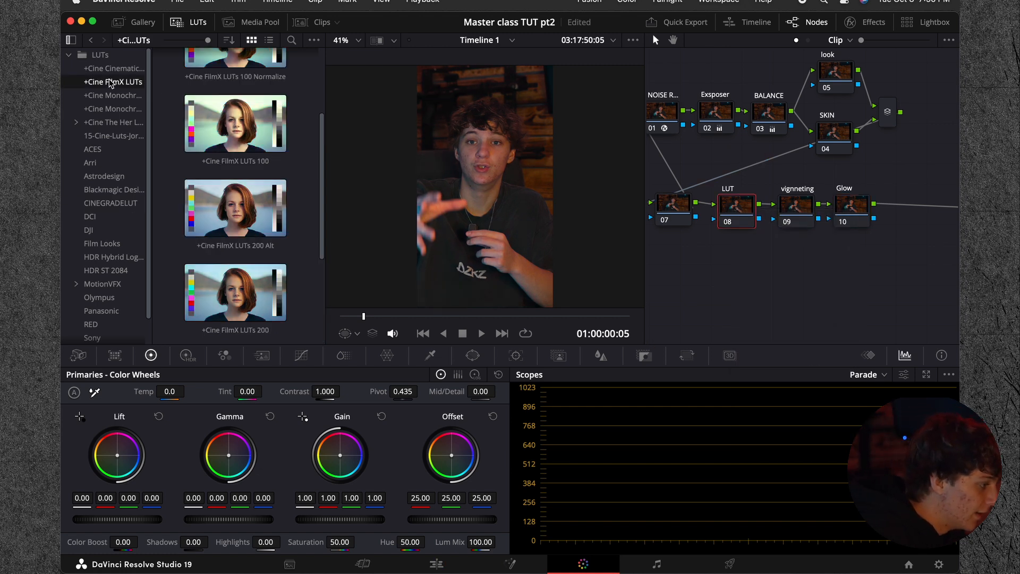
left_click(111, 136)
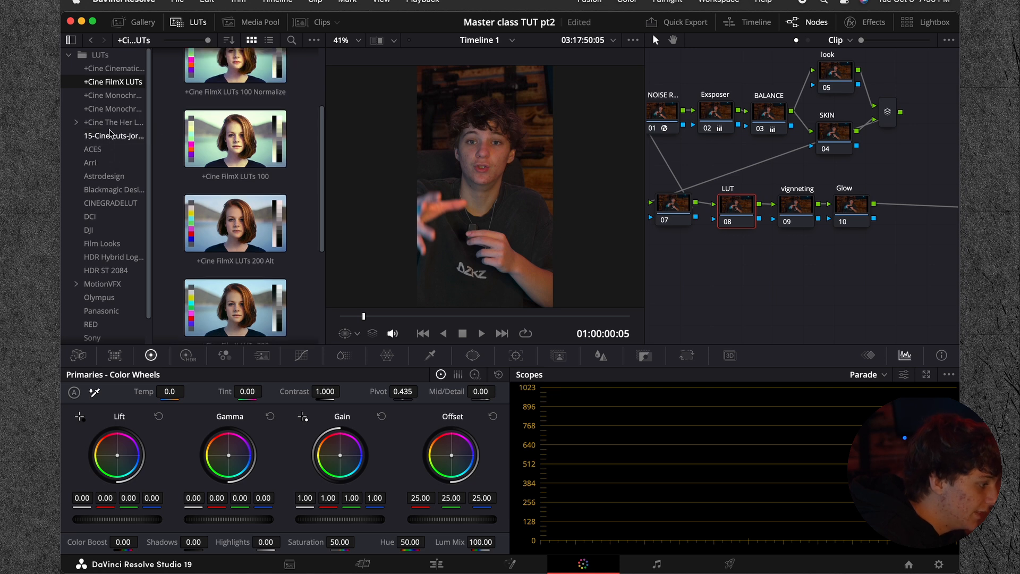
scroll(158, 173, "down", 5)
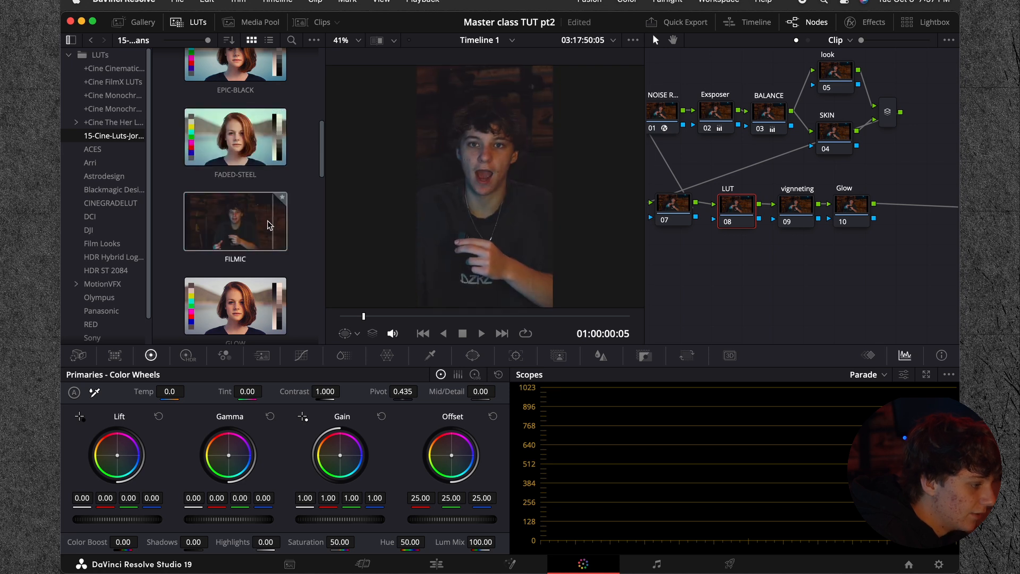
scroll(234, 223, "up", 5)
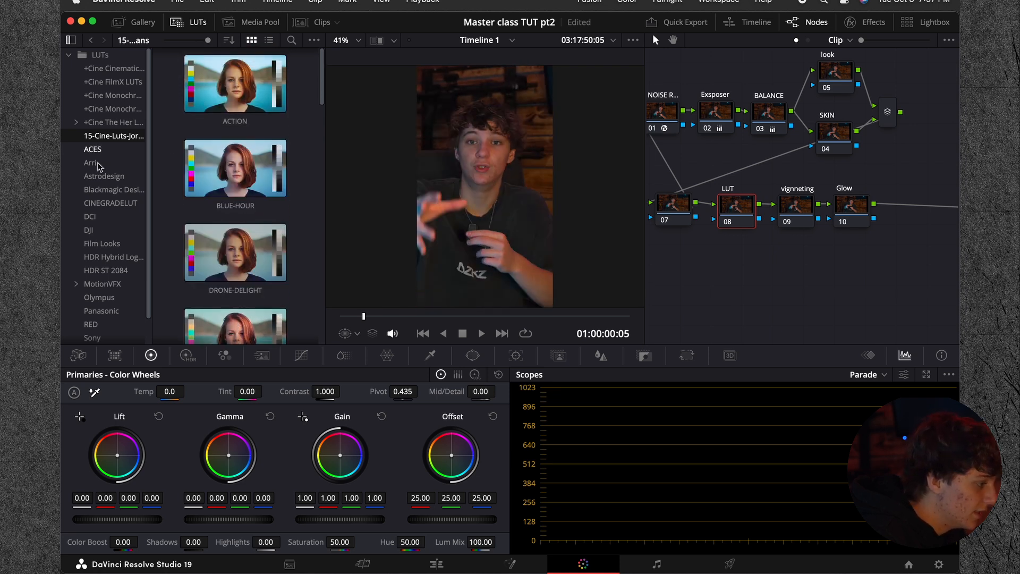
left_click(77, 122)
left_click(109, 136)
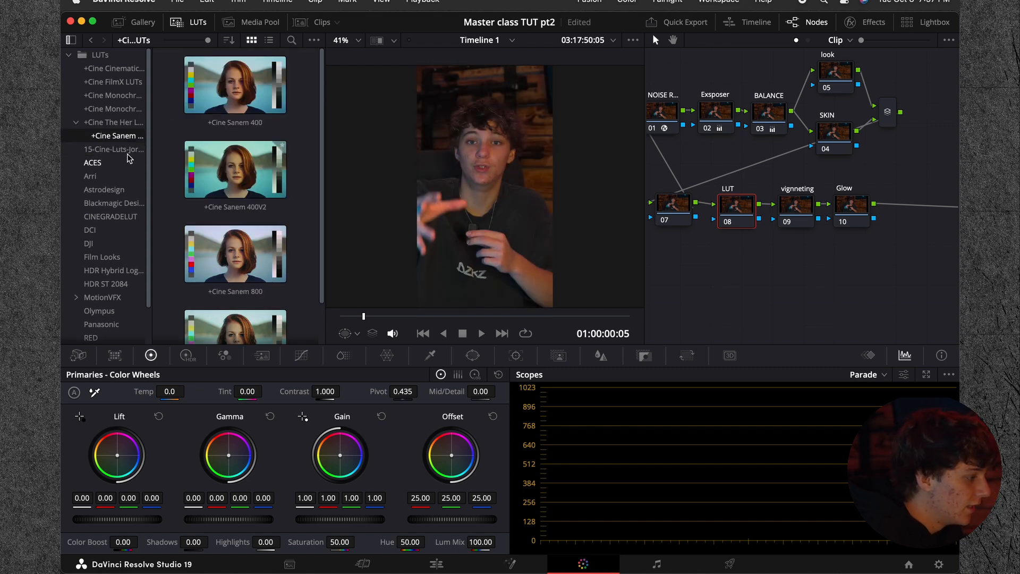
left_click(77, 123)
scroll(109, 151, "down", 1)
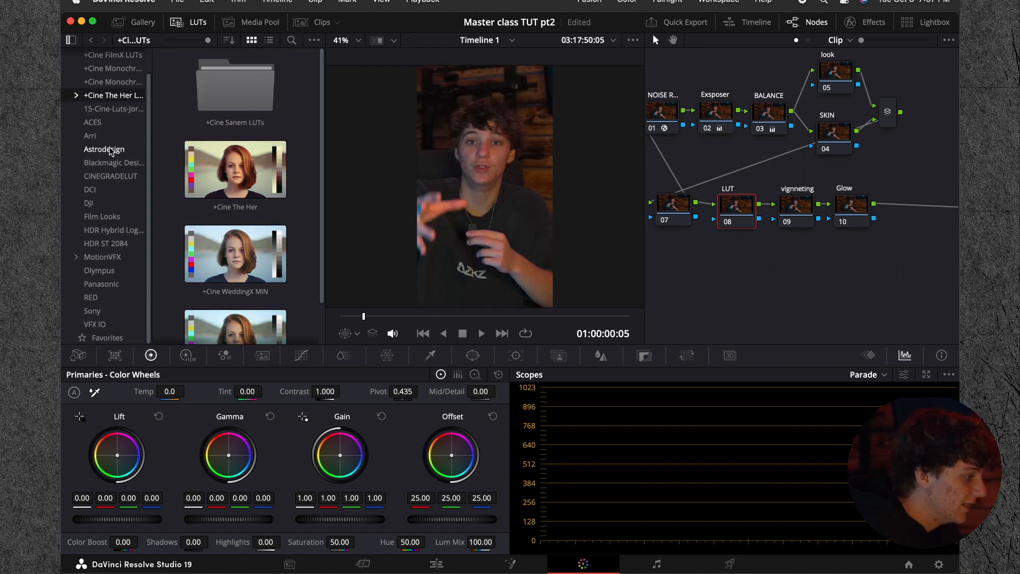
scroll(109, 151, "up", 1)
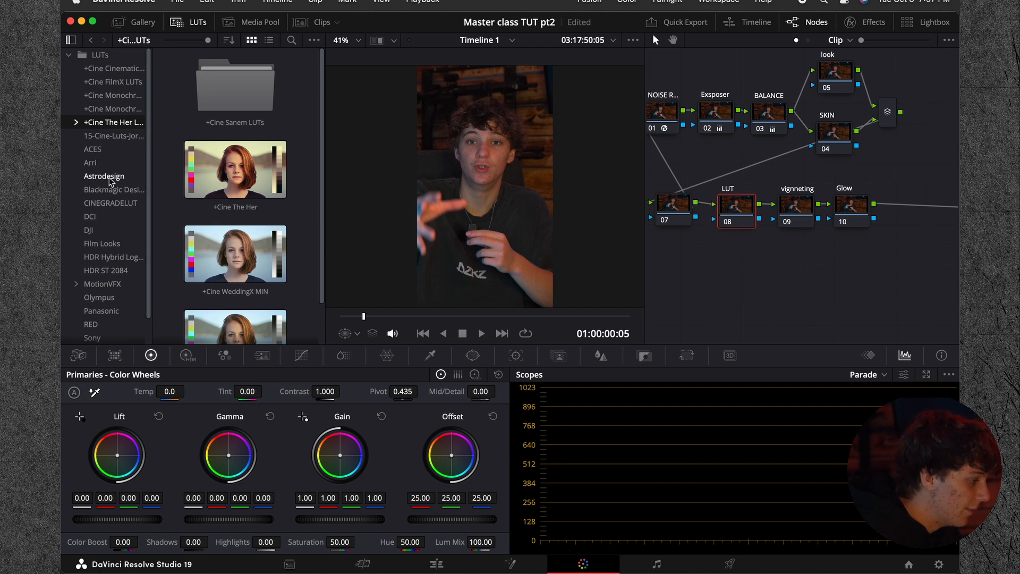
left_click(105, 137)
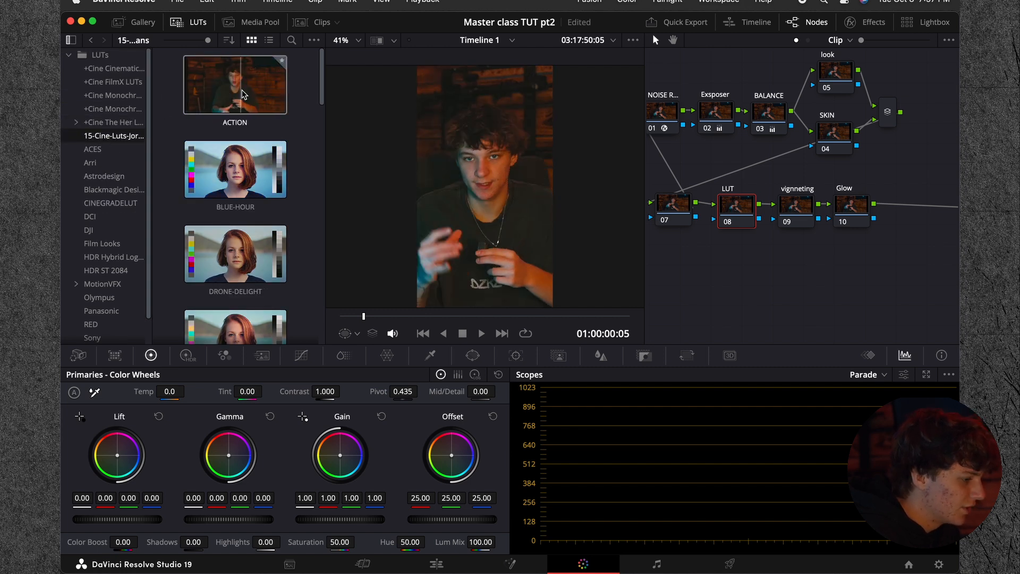
Step: Apply the +Cine Cinematic JK LUT from the +Cine Cinematic folder to the LUT node
left_click(111, 70)
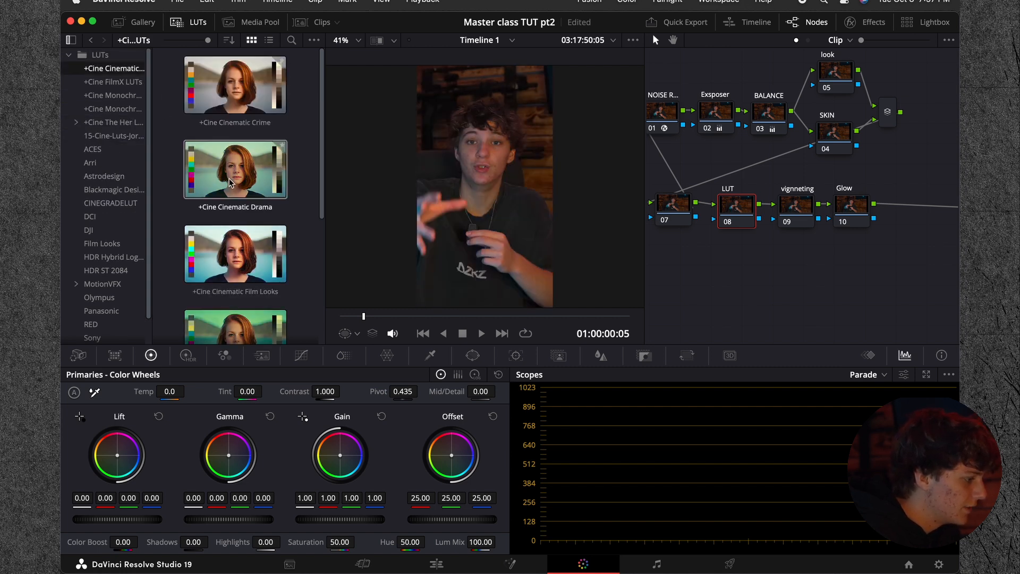
scroll(249, 278, "down", 3)
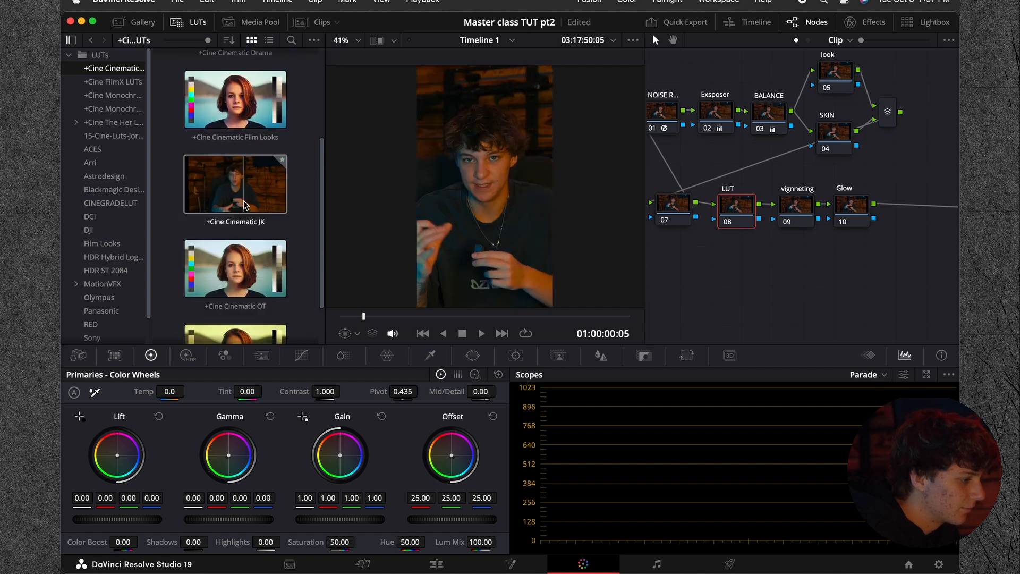
left_click_drag(235, 186, 737, 207)
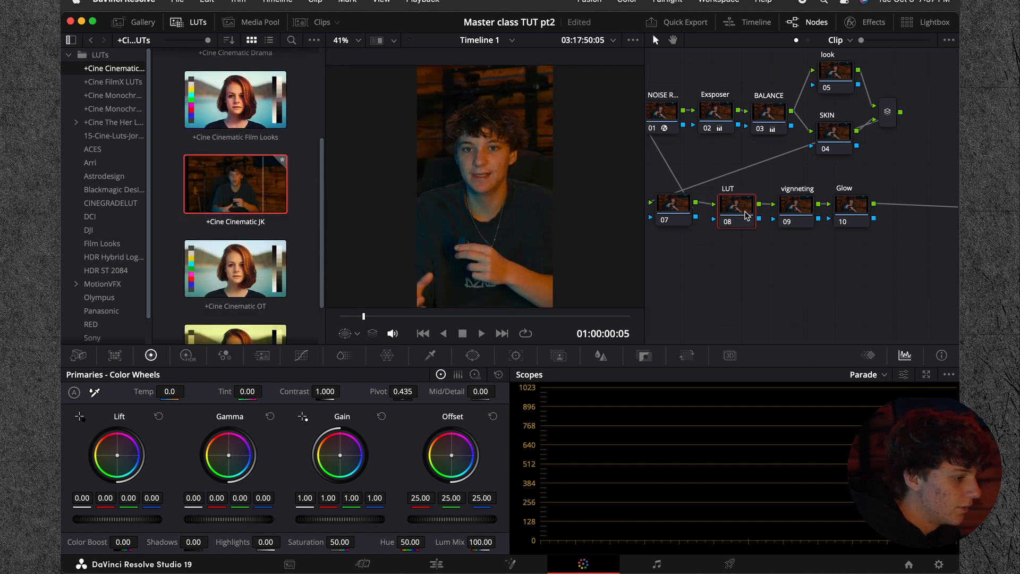
Step: Lower the LUT node's key output gain to 0.616 to soften the look
left_click(686, 355)
left_click(644, 356)
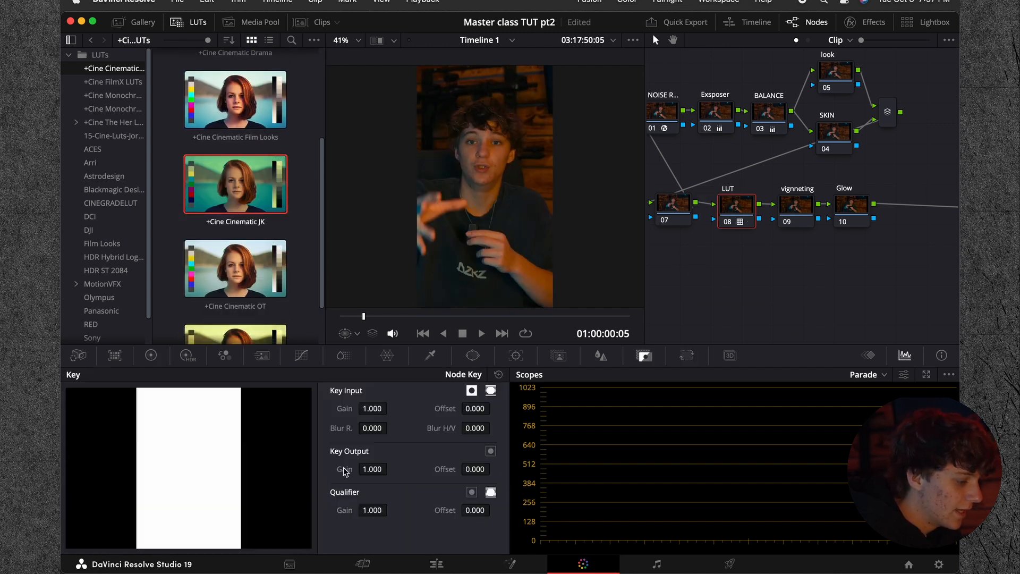
mouse_move(375, 468)
left_mouse_down()
mouse_move(367, 469)
mouse_move(376, 469)
left_mouse_up()
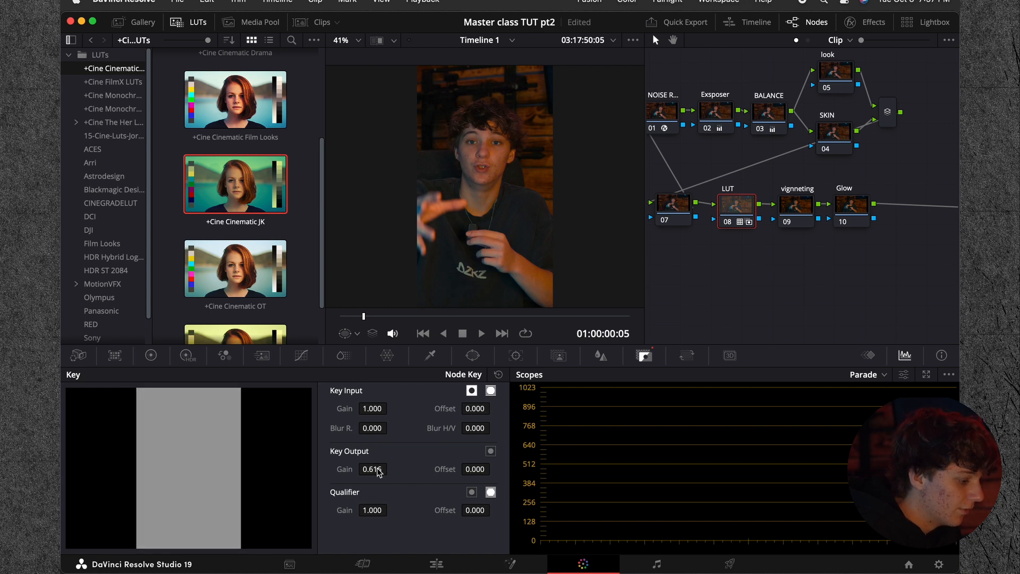
Step: Try the grade with the Exsposer node disabled, check the BALANCE node's primary corrections, and undo the node change
left_click(707, 128)
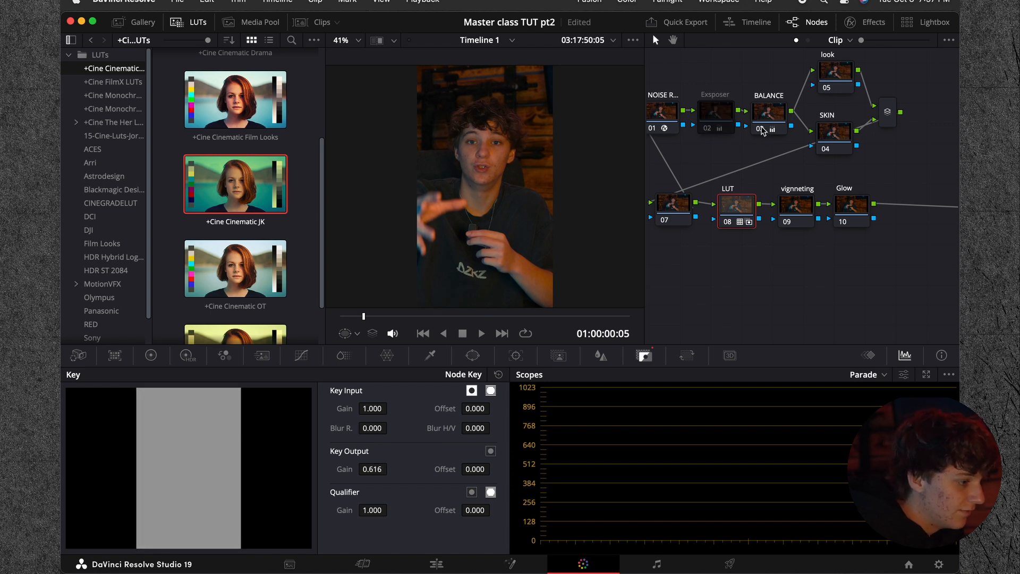
left_click(760, 129)
left_click(762, 128)
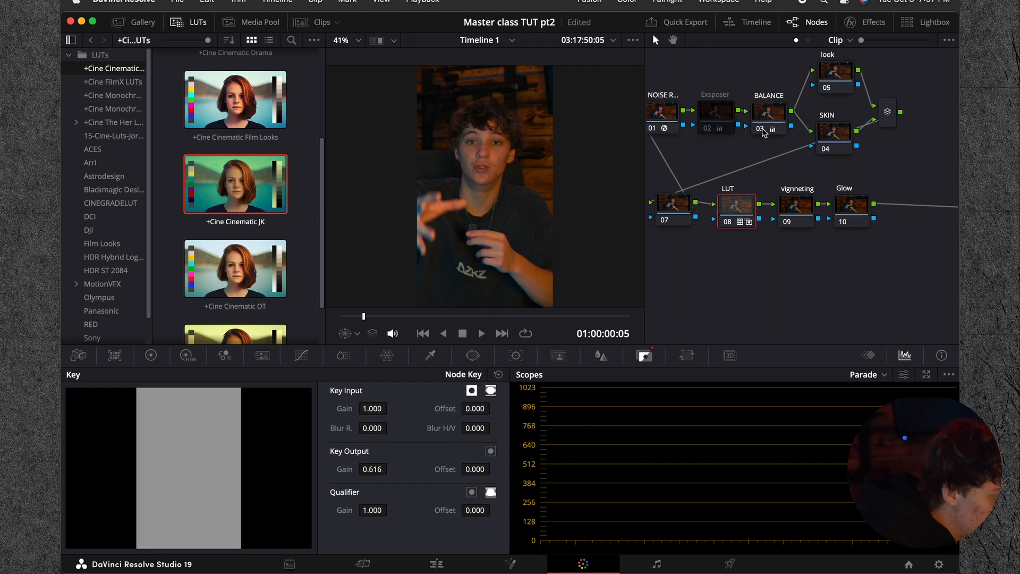
left_click(763, 116)
left_click(150, 355)
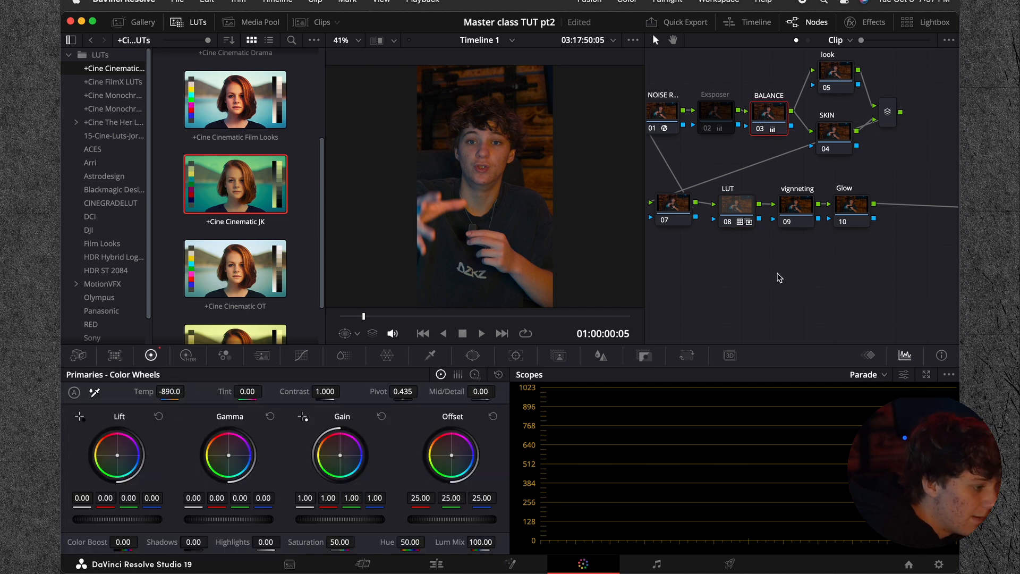
left_click(740, 211)
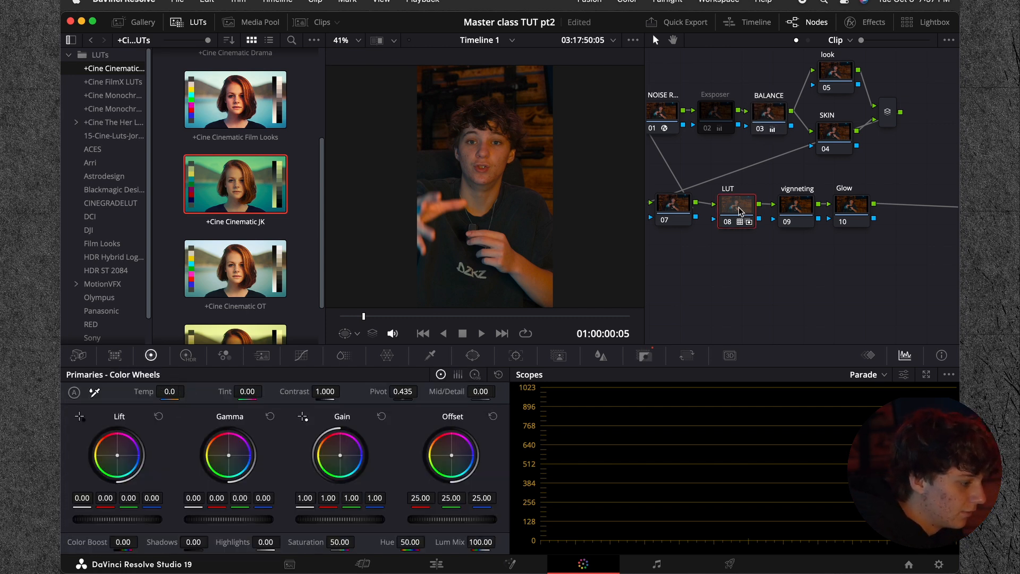
key("super+z")
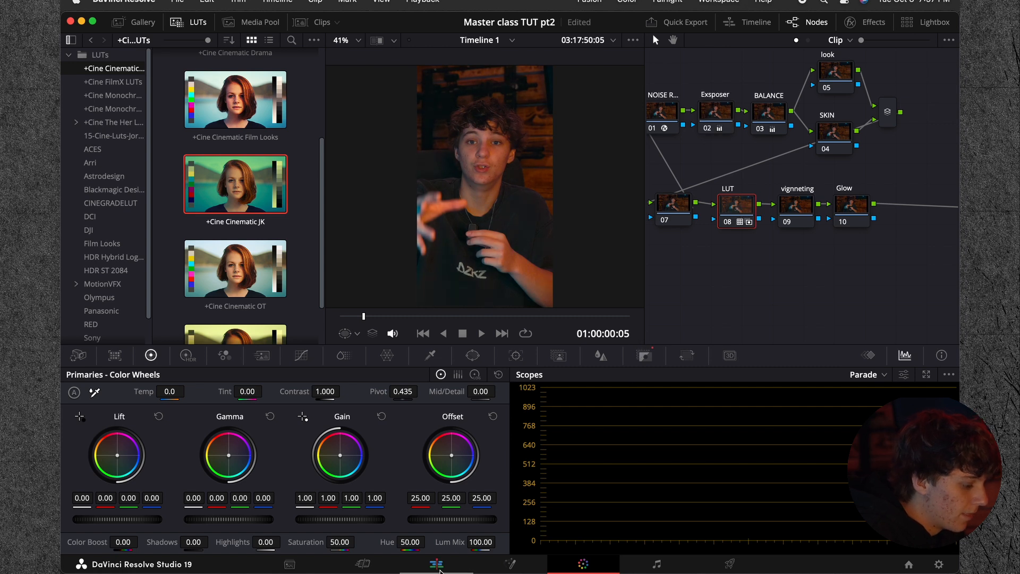
Step: Check the graded first clip in the Edit timeline and copy its grade to clips 02 through 09
left_click(436, 564)
mouse_move(503, 403)
left_mouse_down()
mouse_move(658, 403)
mouse_move(494, 404)
left_mouse_up()
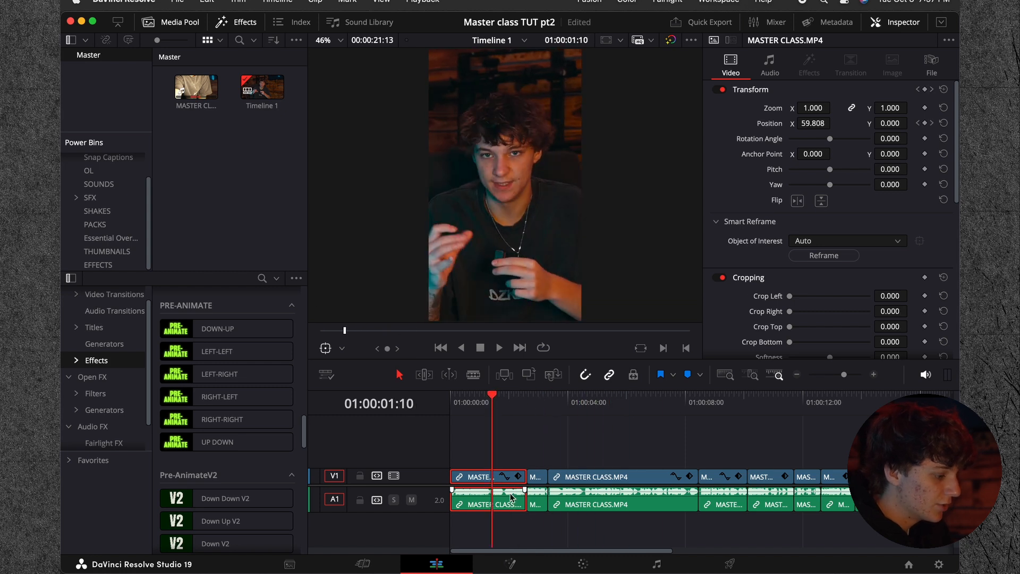
left_click(582, 567)
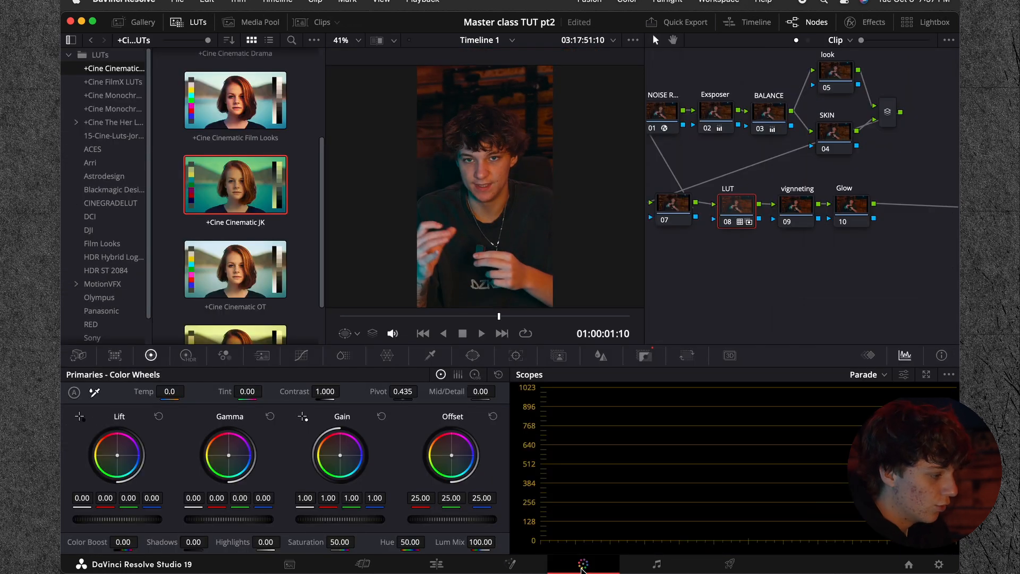
left_click(310, 27)
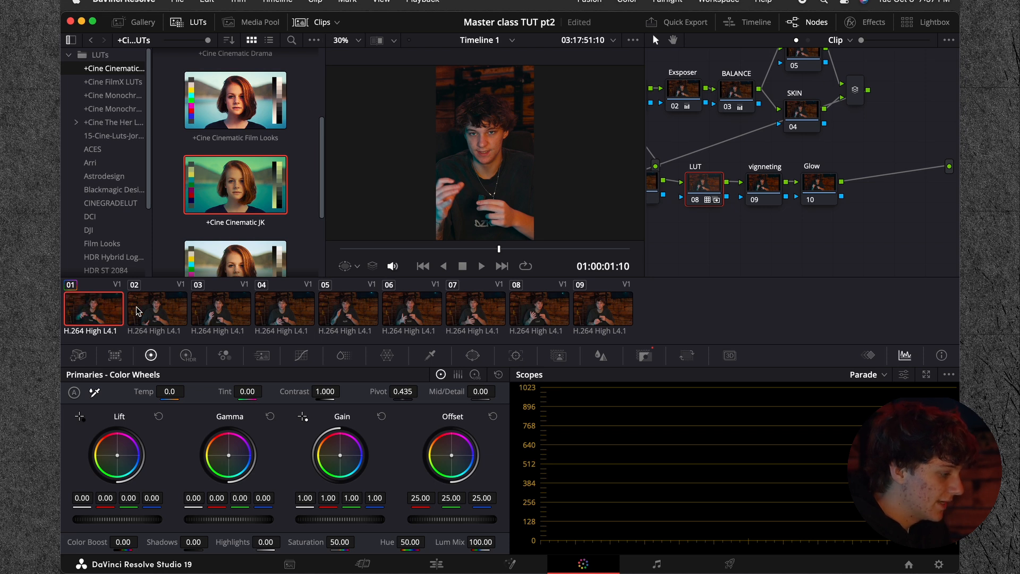
left_click(160, 309)
left_click(584, 313, "shift")
key("super+v")
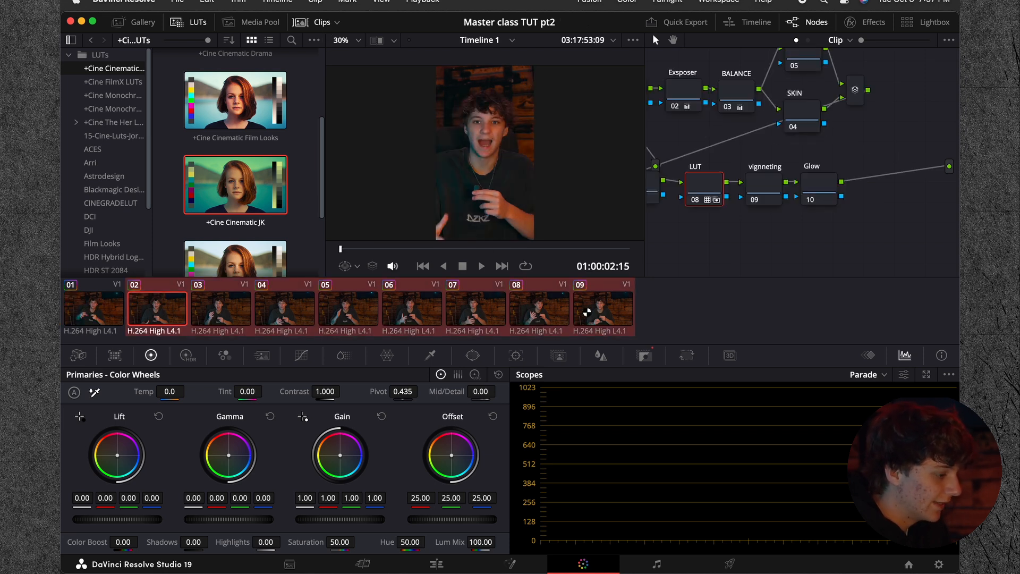
Step: Review the graded clips along the Edit timeline and return the playhead to the start
left_click(437, 564)
left_click_drag(558, 400, 867, 410)
left_click(796, 375)
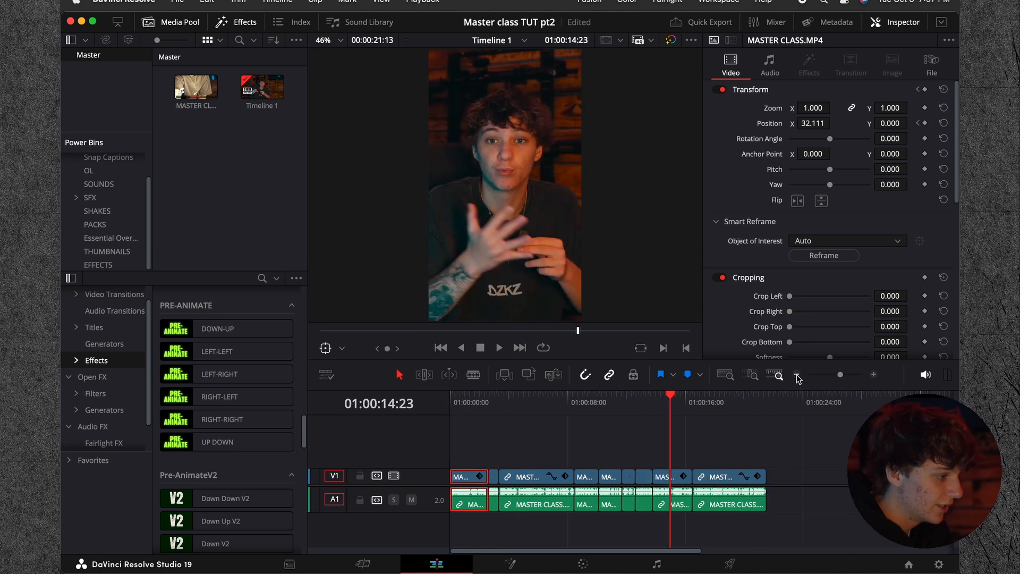
left_click_drag(667, 409, 452, 428)
left_click(873, 375)
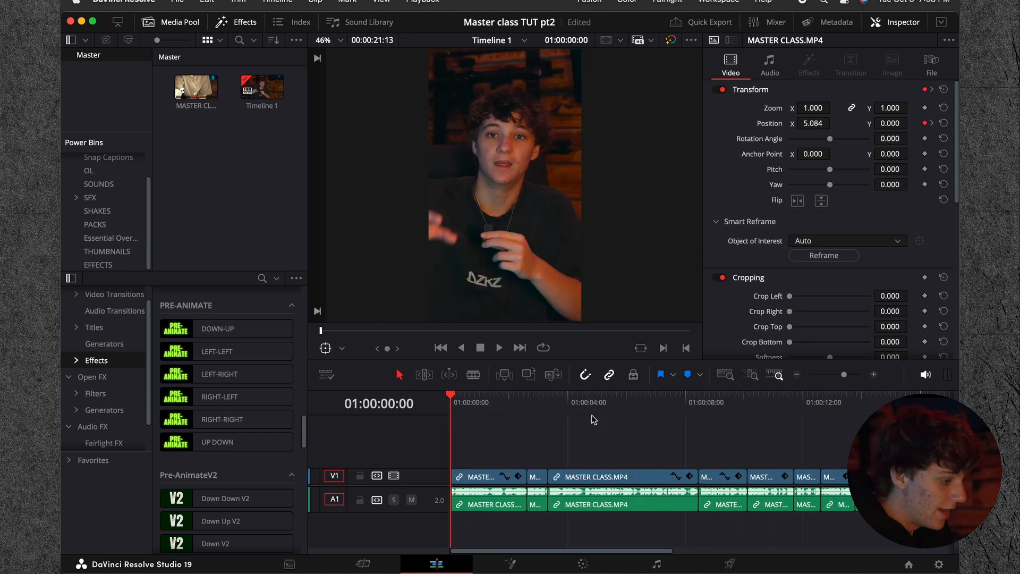
left_click(873, 375)
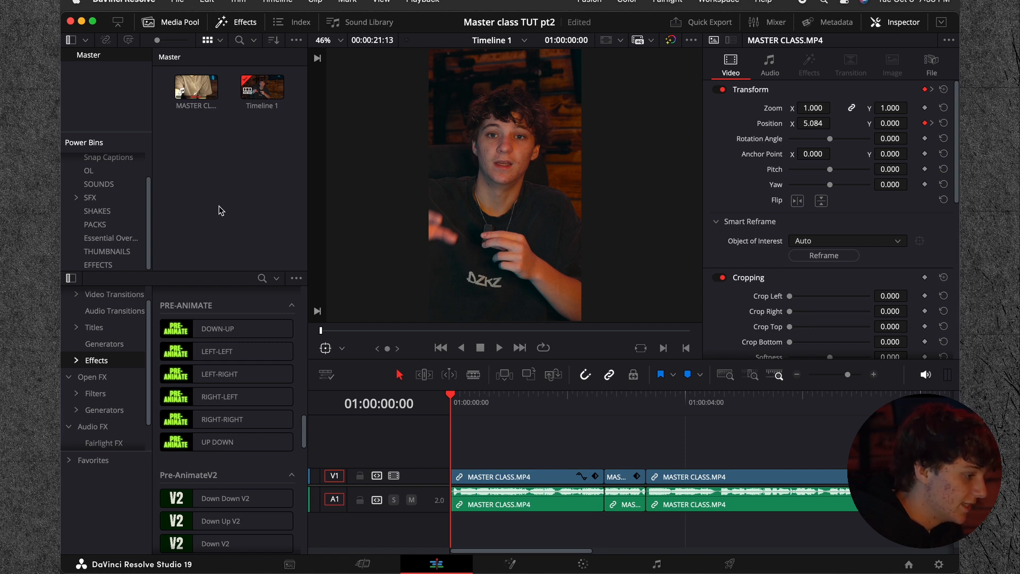
Step: Look through the Pre-AnimateV2 effects and the Essential Overlays and RH-SFX power bins
scroll(101, 196, "down", 1)
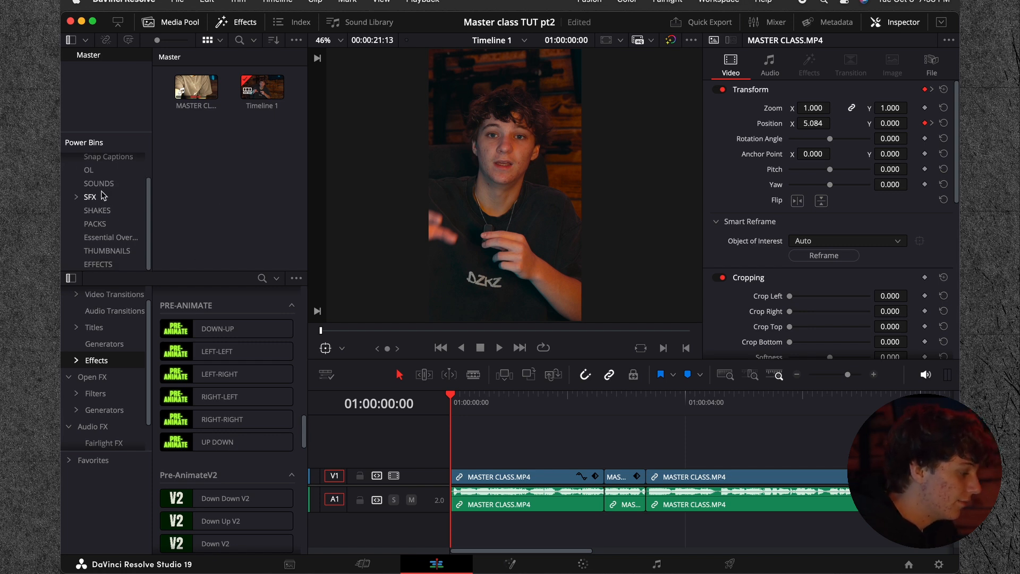
left_click(192, 197)
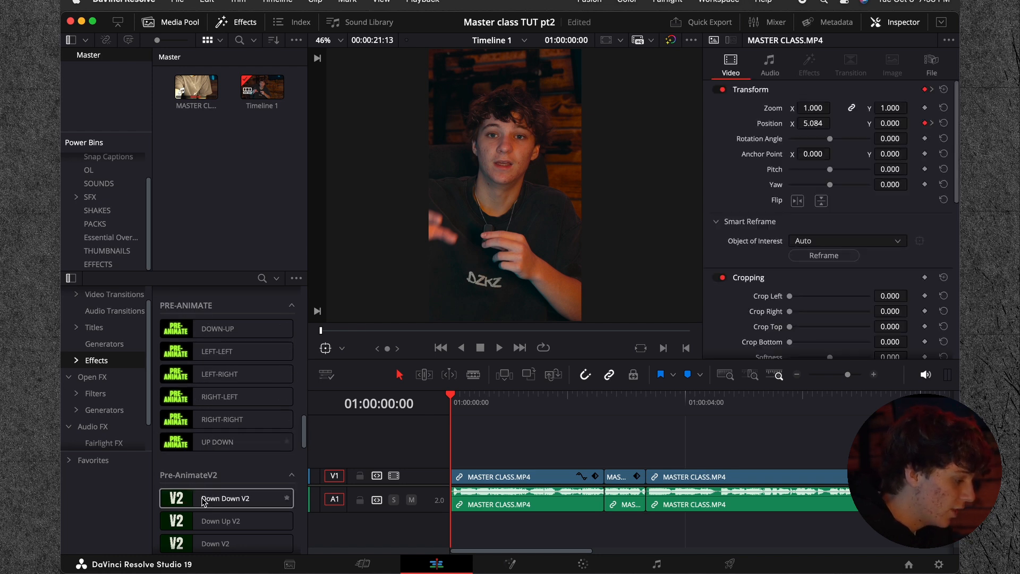
scroll(227, 499, "down", 10)
scroll(203, 502, "up", 8)
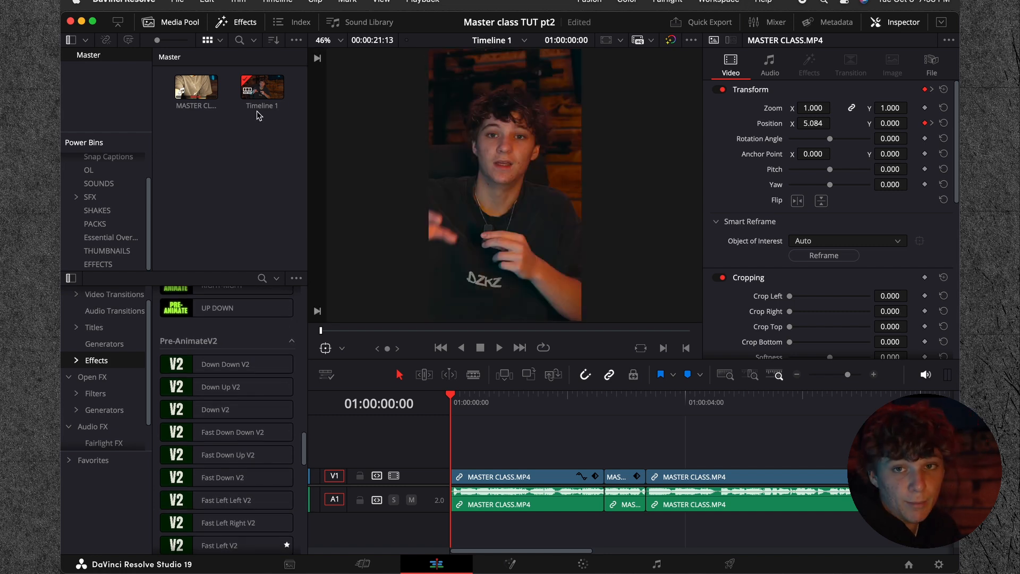
left_click(111, 237)
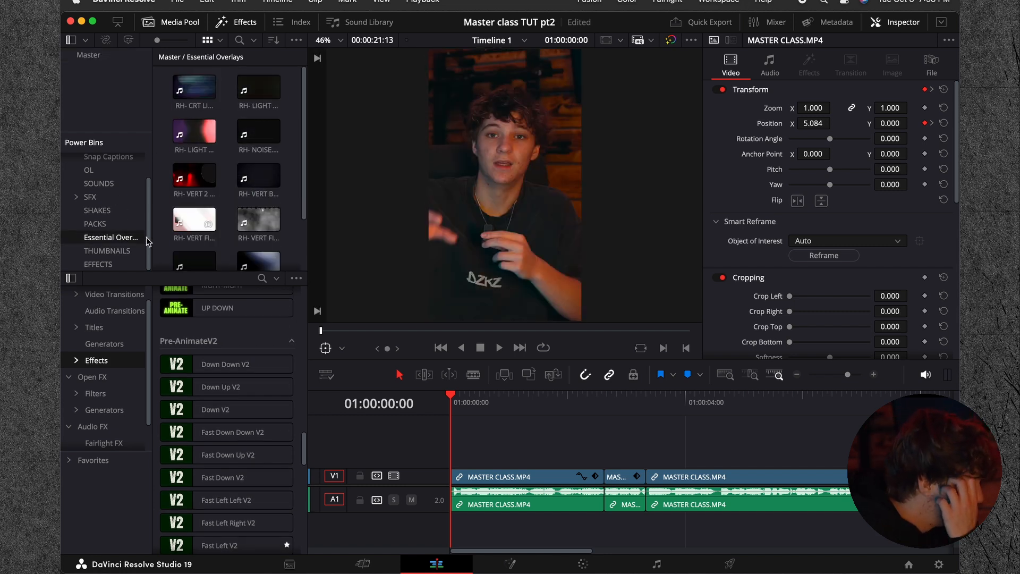
left_click(77, 197)
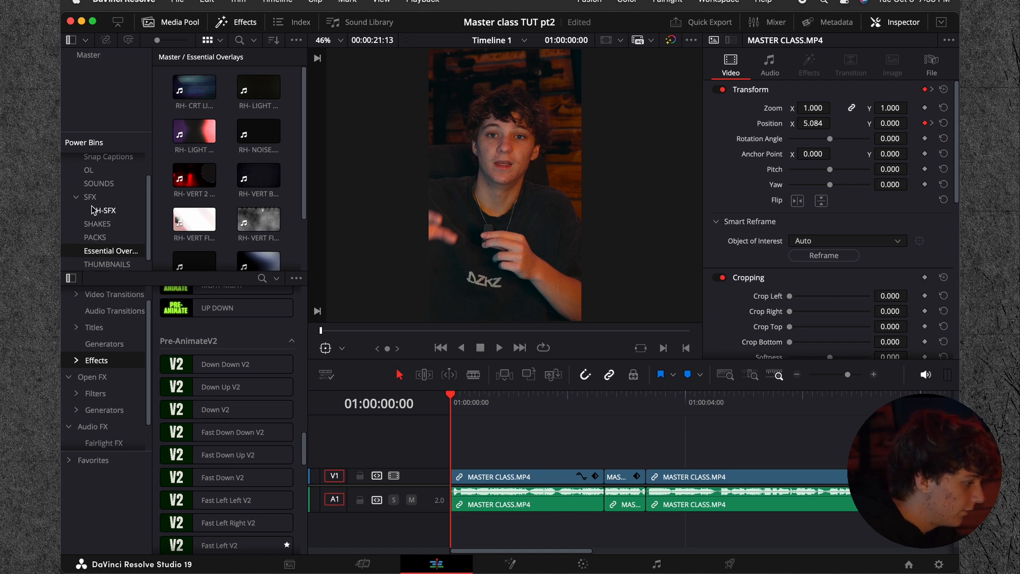
left_click(104, 210)
scroll(208, 198, "down", 2)
scroll(207, 197, "up", 3)
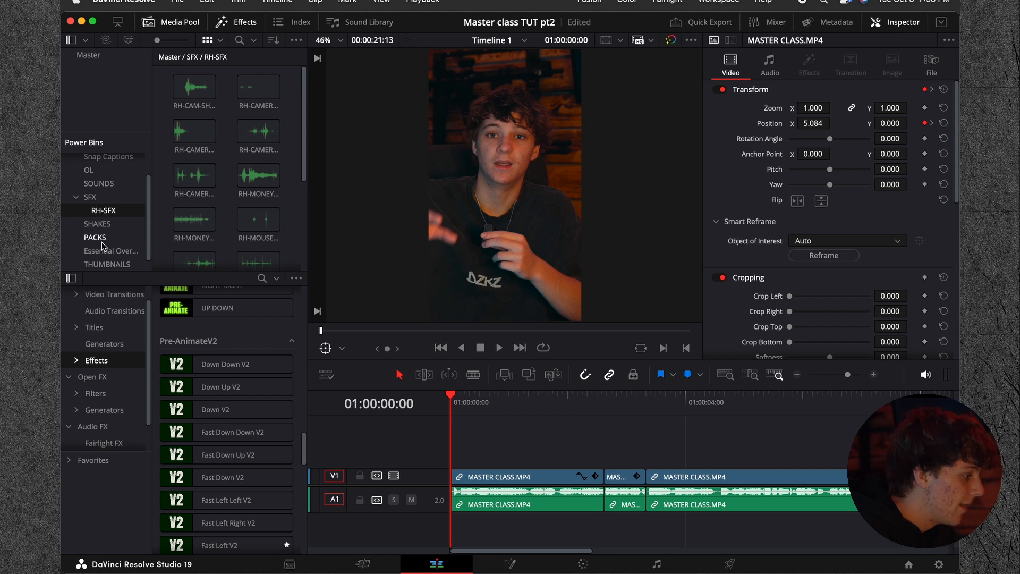
scroll(106, 252, "down", 1)
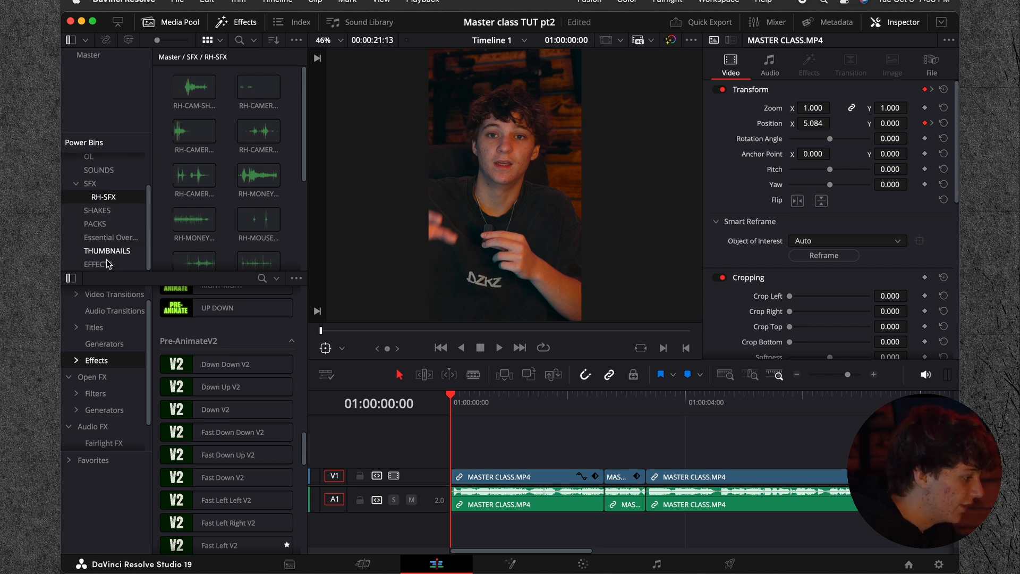
Step: Try the Flash+Shake#2 effect from the SHAKES power bin above the start of the second clip, play it, and delete it
left_click(101, 210)
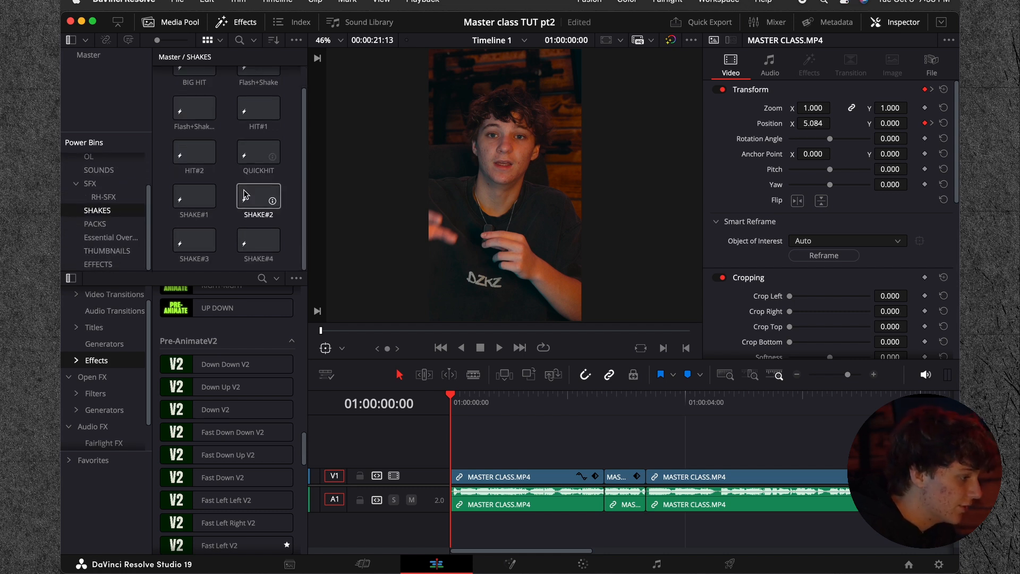
left_click_drag(203, 103, 443, 463)
key("super+z")
left_click_drag(194, 132, 610, 463)
left_click(588, 410)
key("space")
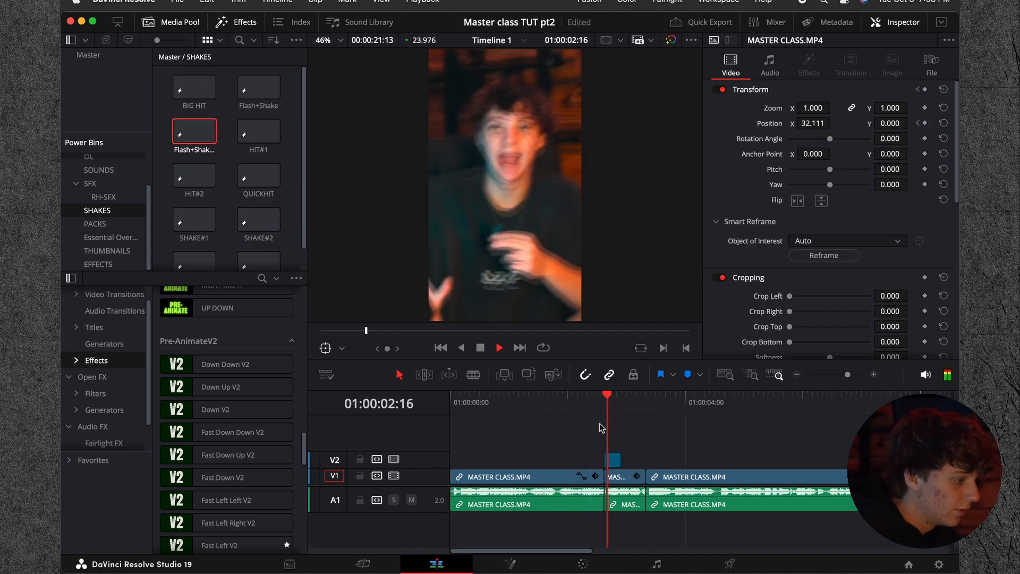
left_click(598, 411)
key("space")
key("space")
left_click(605, 401)
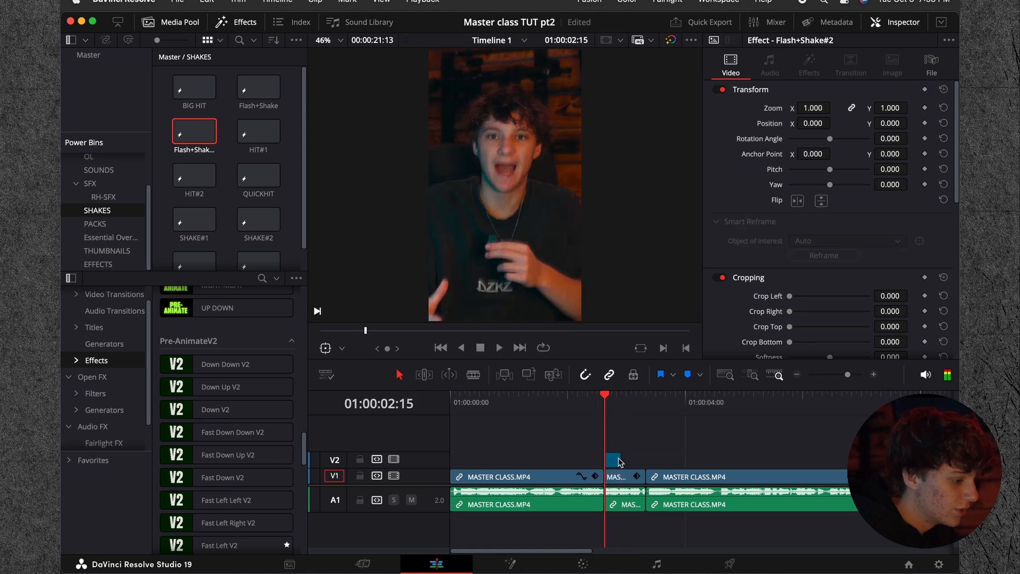
key("BackSpace")
Step: Place the HOLD effect from the EFFECTS power bin on track V2 above the first clip, starting at 01:00:00:00
left_click_drag(520, 399, 430, 416)
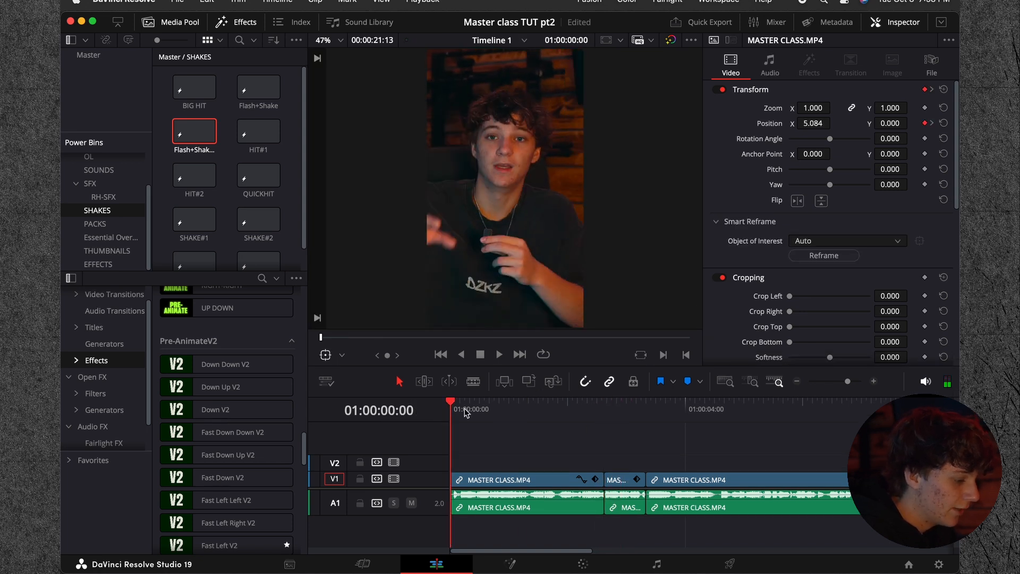
left_click(504, 402)
left_click_drag(501, 395, 448, 407)
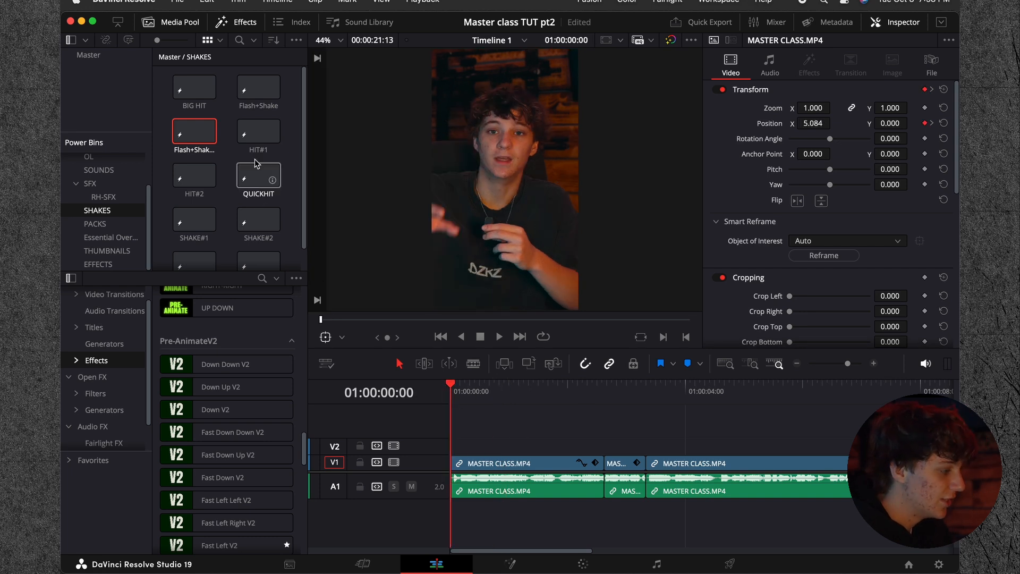
left_click(225, 148)
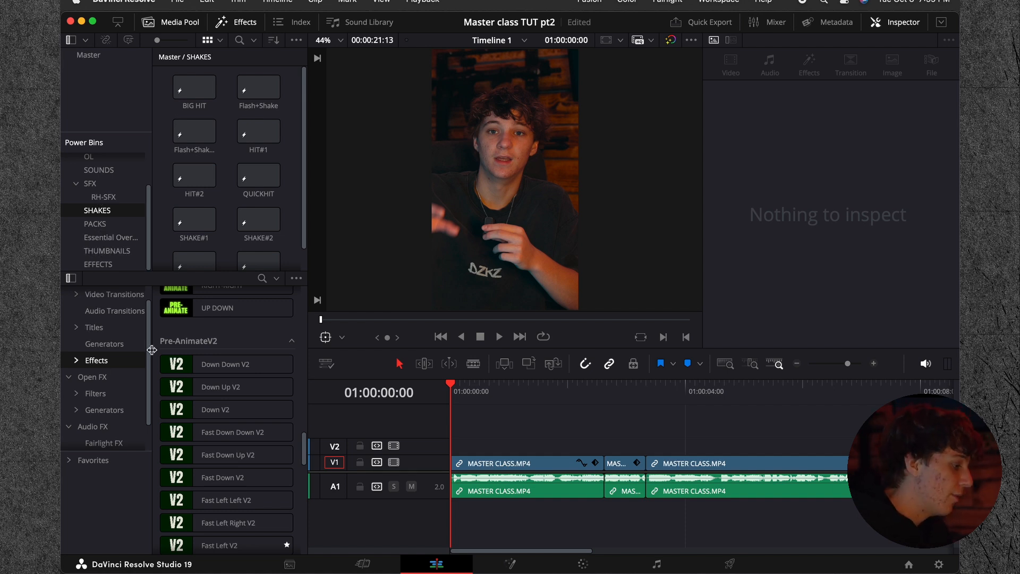
scroll(184, 347, "up", 4)
scroll(185, 348, "down", 8)
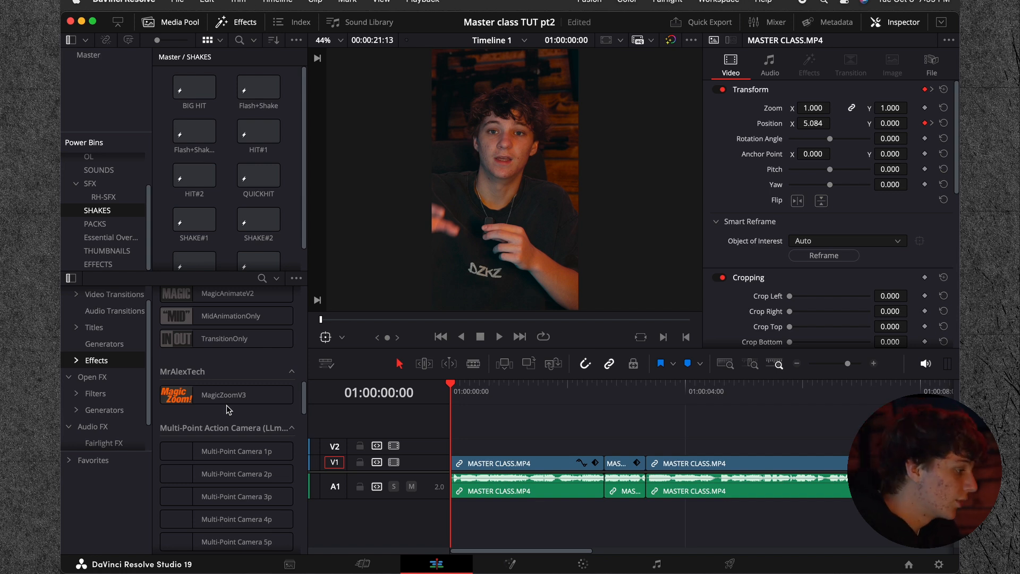
left_click(91, 55)
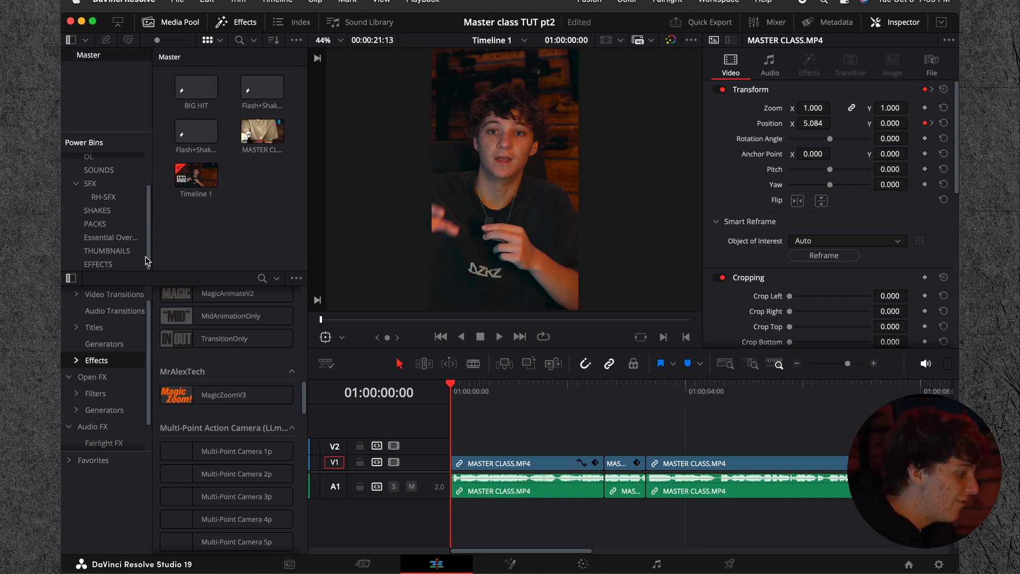
left_click(103, 265)
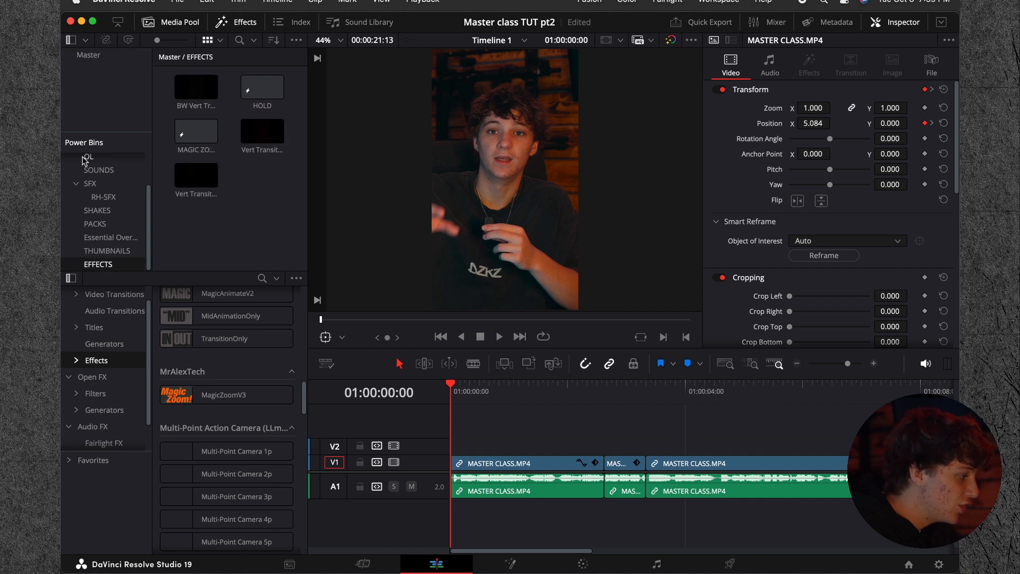
left_click_drag(261, 88, 449, 447)
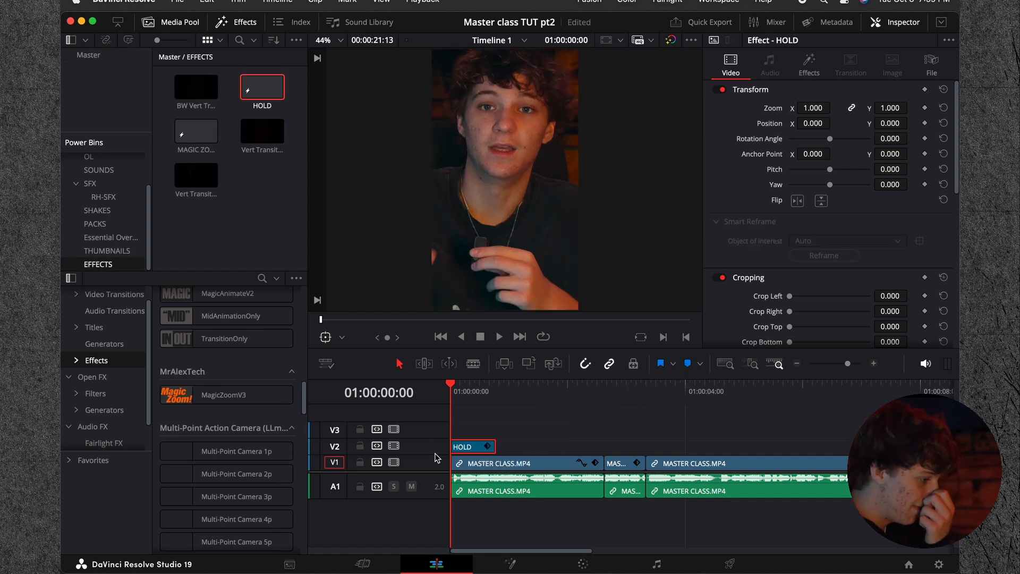
Step: Show the HOLD effect's MagicZoomV3 settings and play the opening of the timeline to preview the zoom-out
left_click(809, 65)
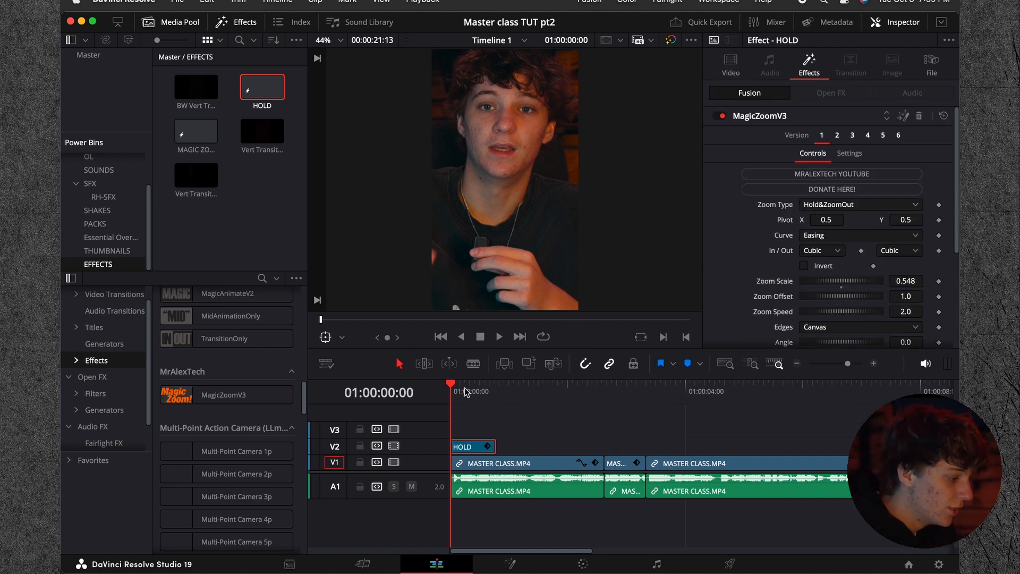
key("space")
key("space")
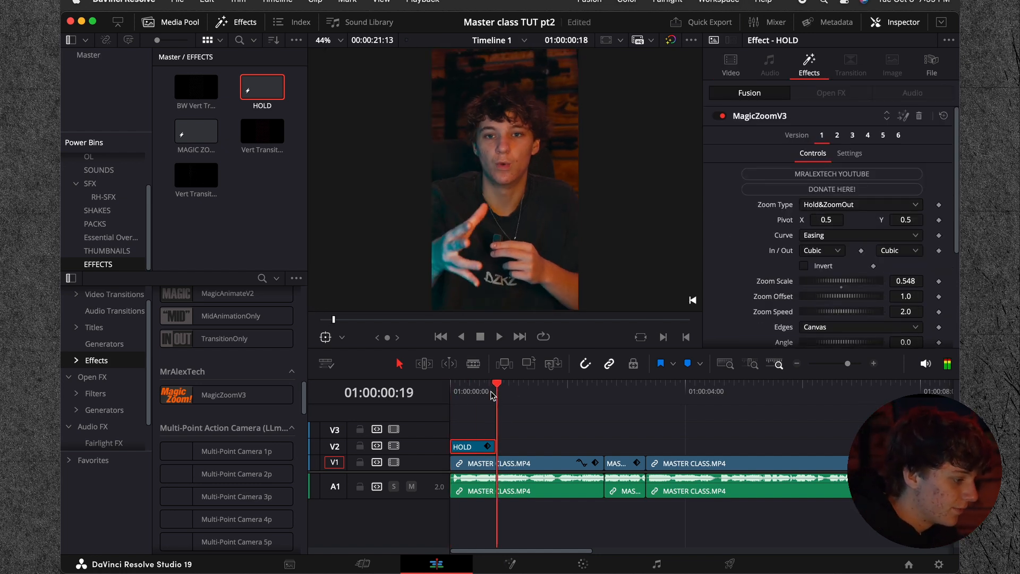
left_click_drag(496, 391, 352, 392)
key("space")
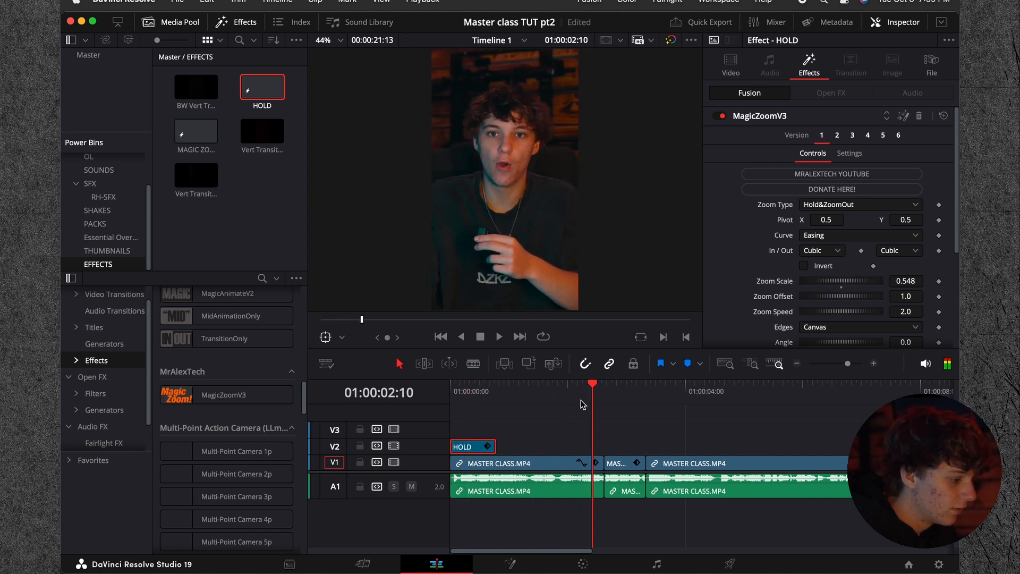
key("Home")
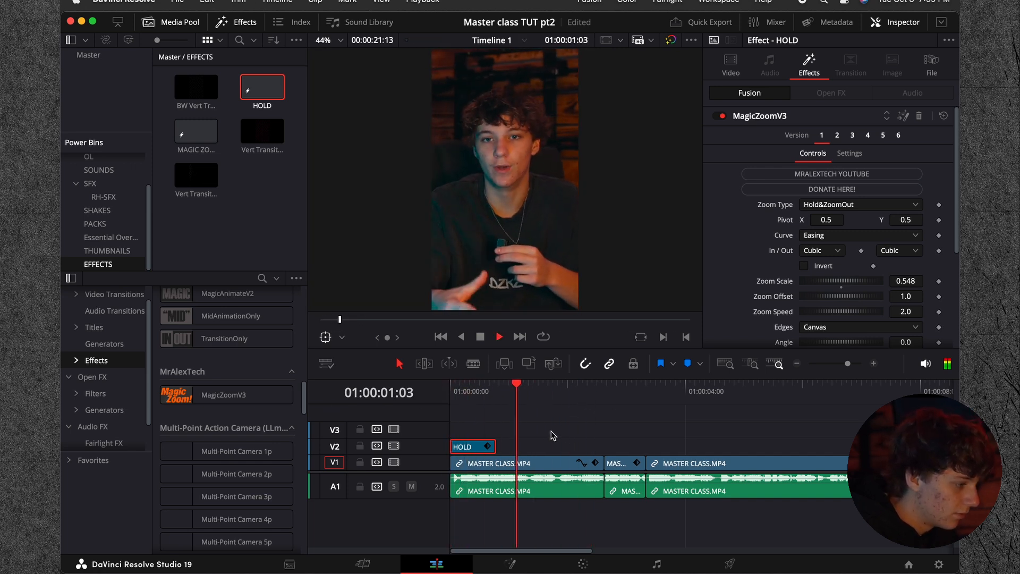
Step: Place the MAGIC ZOOM effect from the EFFECTS power bin on V2, starting at about 01:00:01:03, and play over it
key("Home")
left_click_drag(196, 131, 537, 452)
key("space")
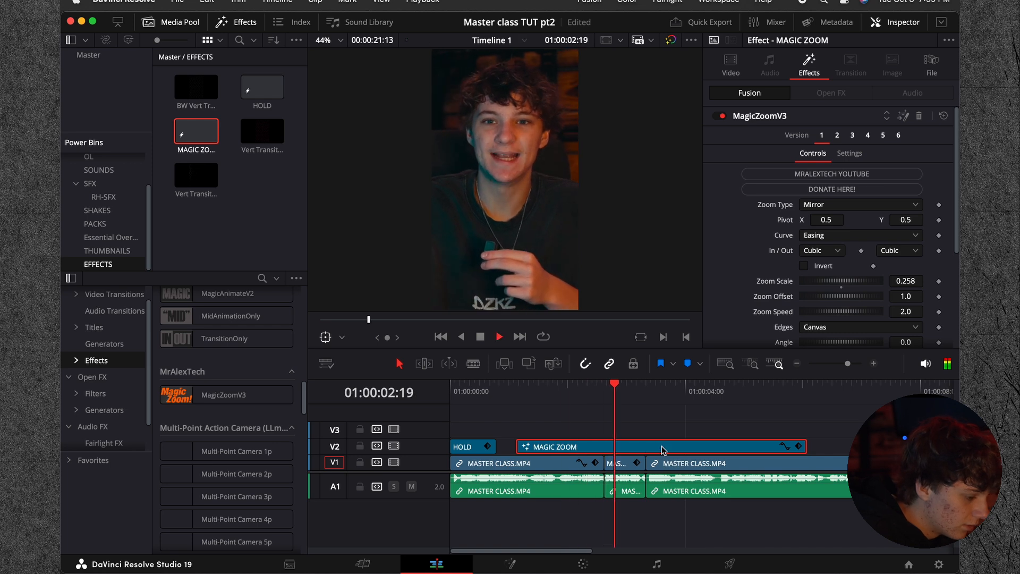
key("space")
Step: Split the MAGIC ZOOM effect at 01:00:03:08 and delete the part after the cut
left_click(645, 393)
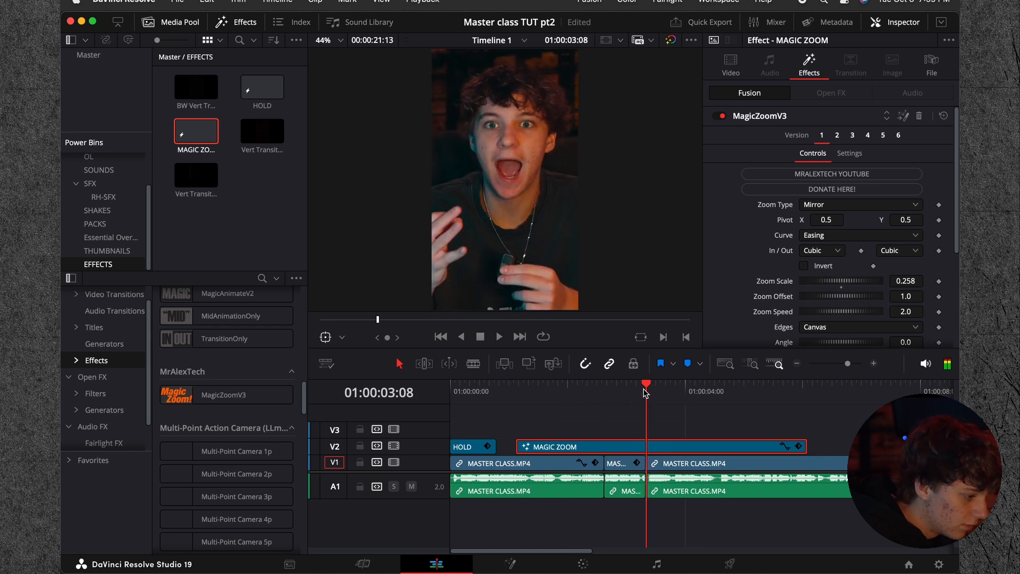
key("super+b")
left_click(670, 451)
key("BackSpace")
Step: Set the Zoom Type of the MAGIC ZOOM effect to Zoom&Hold
left_click(595, 392)
left_click(595, 443)
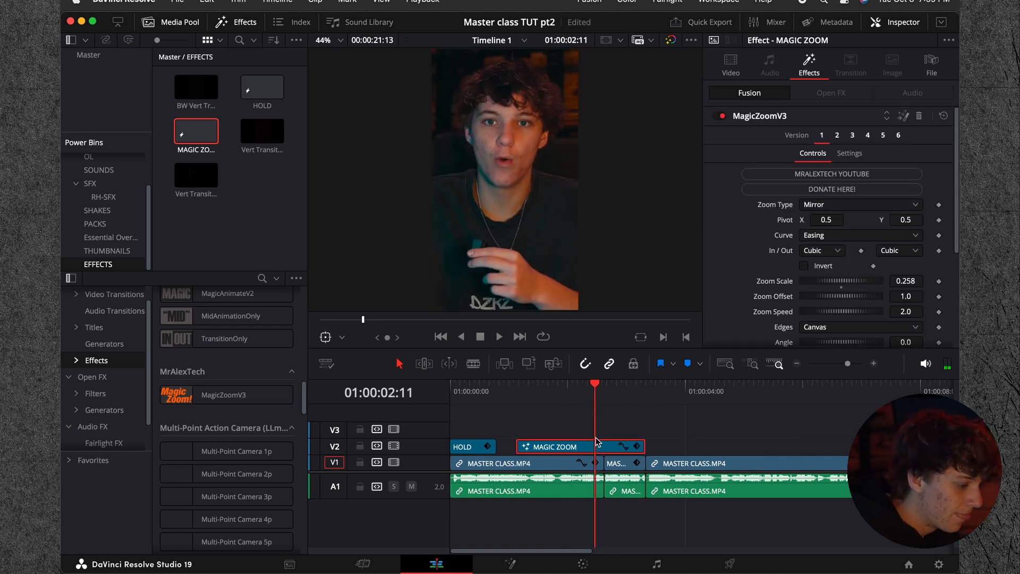
left_click(830, 207)
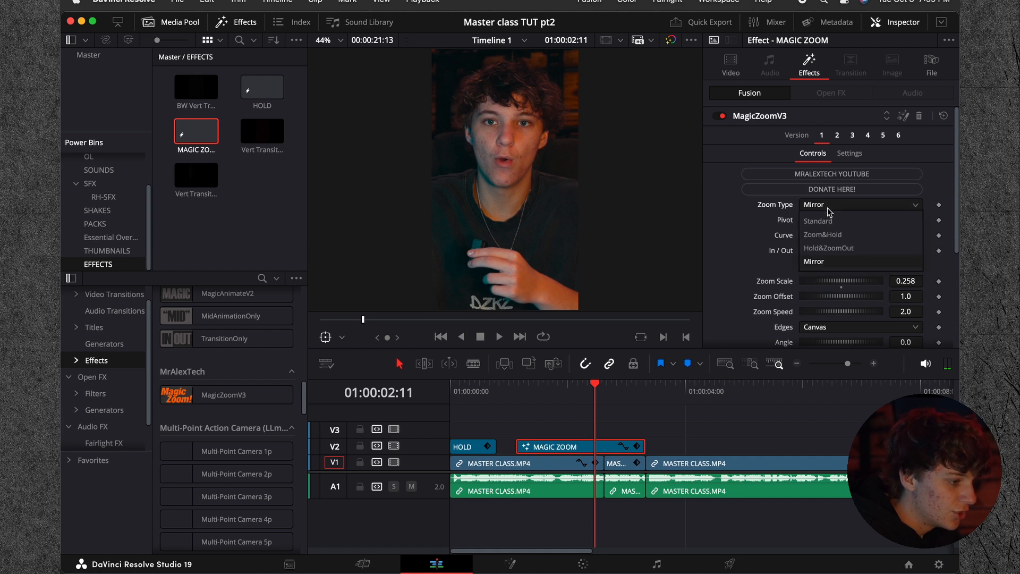
left_click(827, 236)
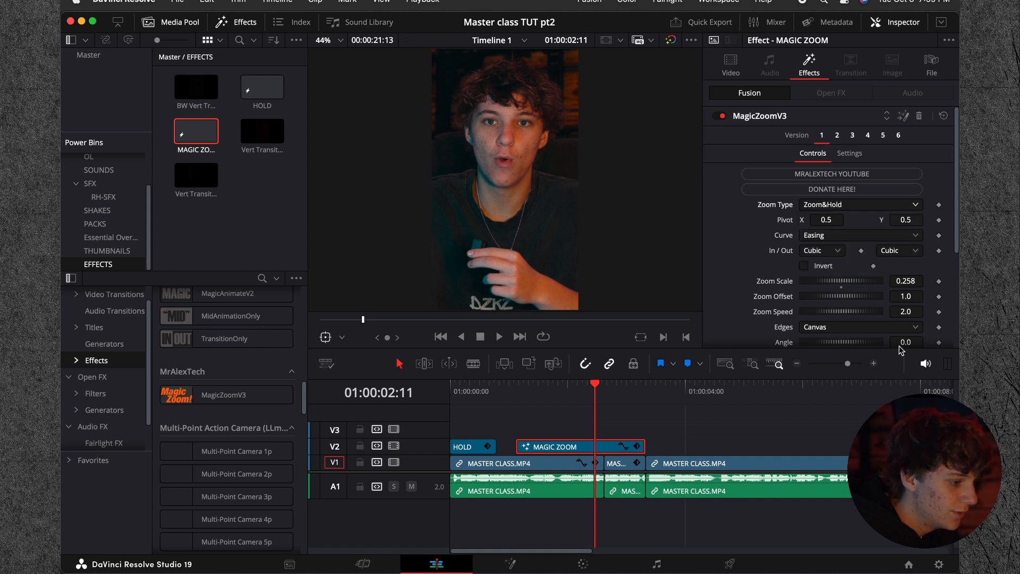
Step: Try the RH- VERT FILM 2 overlay from the Essential Overlays power bin on V4 across the cut at 01:00:03:08
left_click(874, 364)
left_click(109, 238)
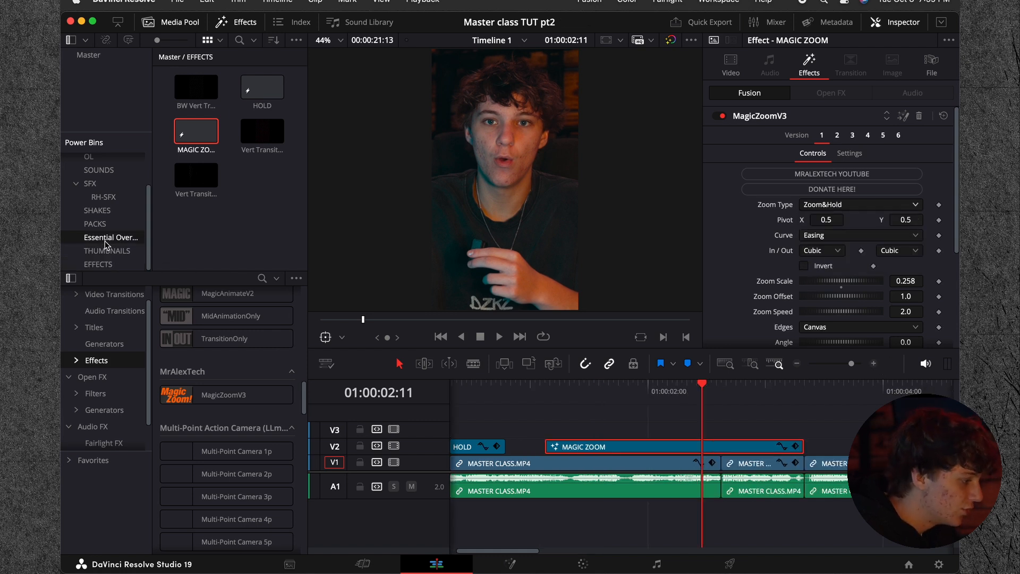
scroll(237, 223, "down", 2)
left_click_drag(194, 208, 786, 416)
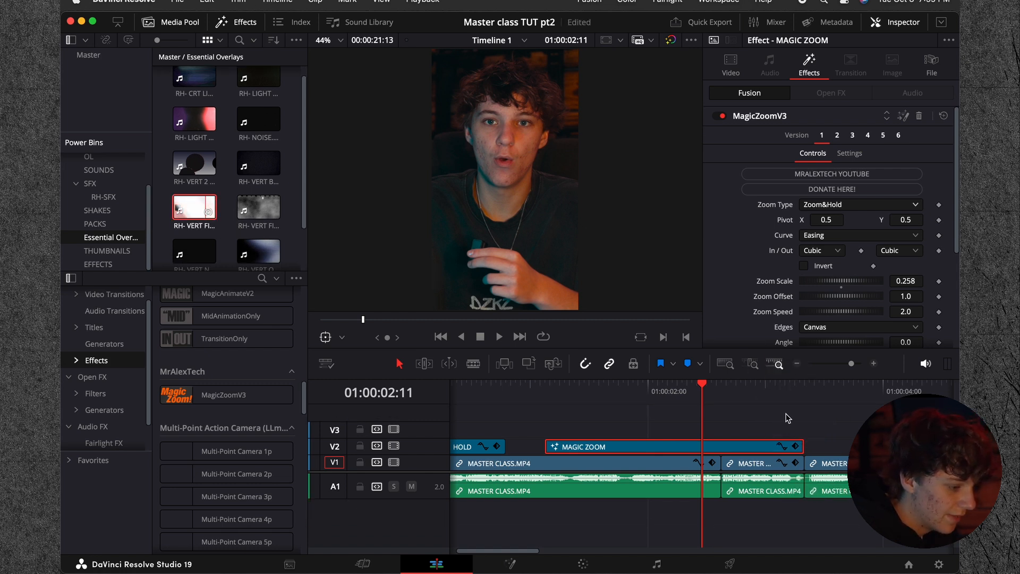
left_click_drag(194, 208, 785, 417)
left_click(796, 395)
left_click(804, 398)
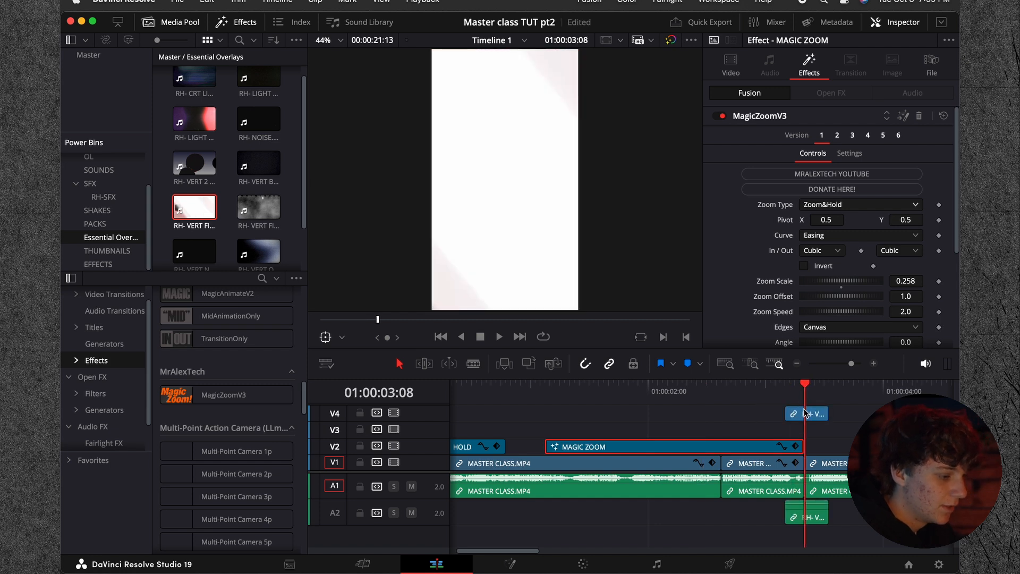
Step: Rotate the film overlay on V4 by 90 degrees and set its zoom to 0.580
left_click(805, 418)
left_click_drag(826, 102, 789, 104)
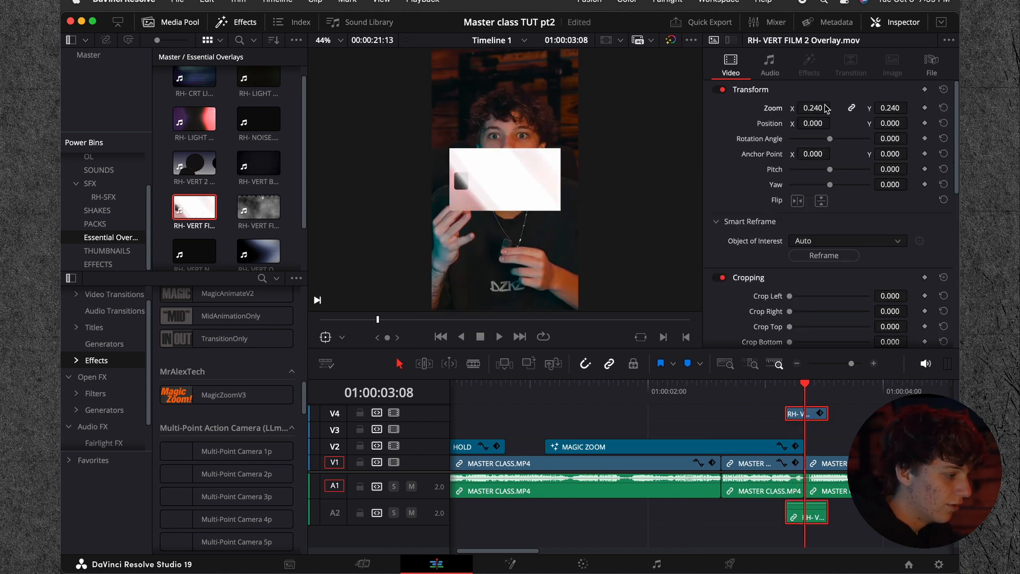
type("90")
key("Return")
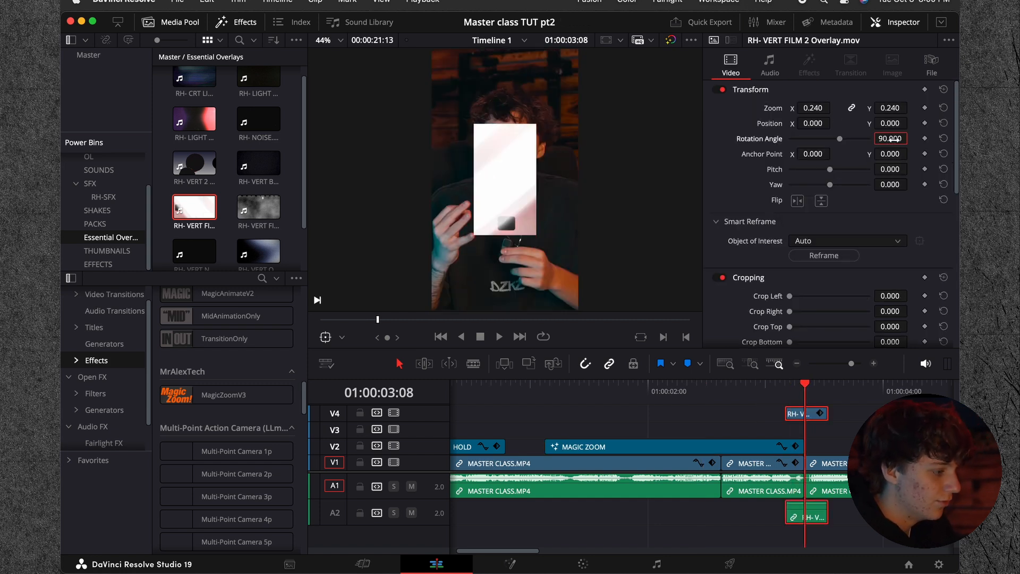
left_click_drag(838, 111, 834, 106)
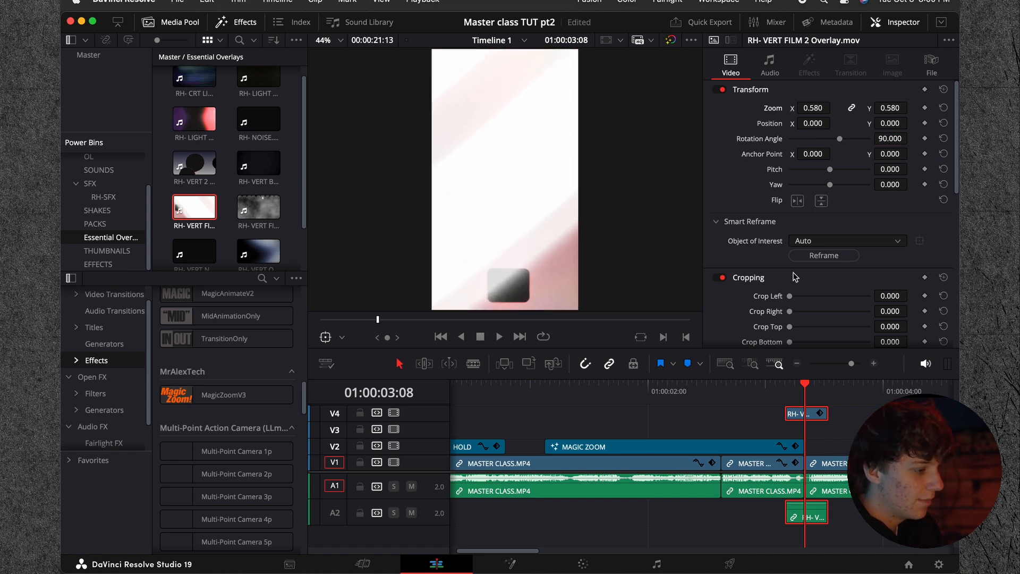
Step: Set the film overlay's composite mode to Screen, play it over the cut, and delete the overlay
scroll(794, 276, "down", 5)
left_click(821, 283)
left_click(806, 297)
left_click(737, 385)
key("space")
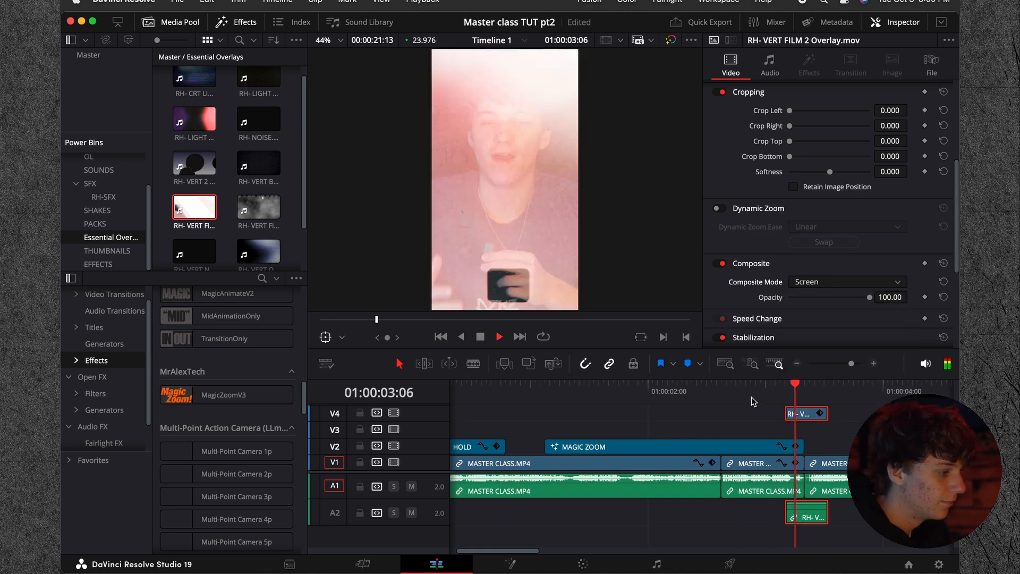
key("space")
left_click_drag(831, 385, 773, 390)
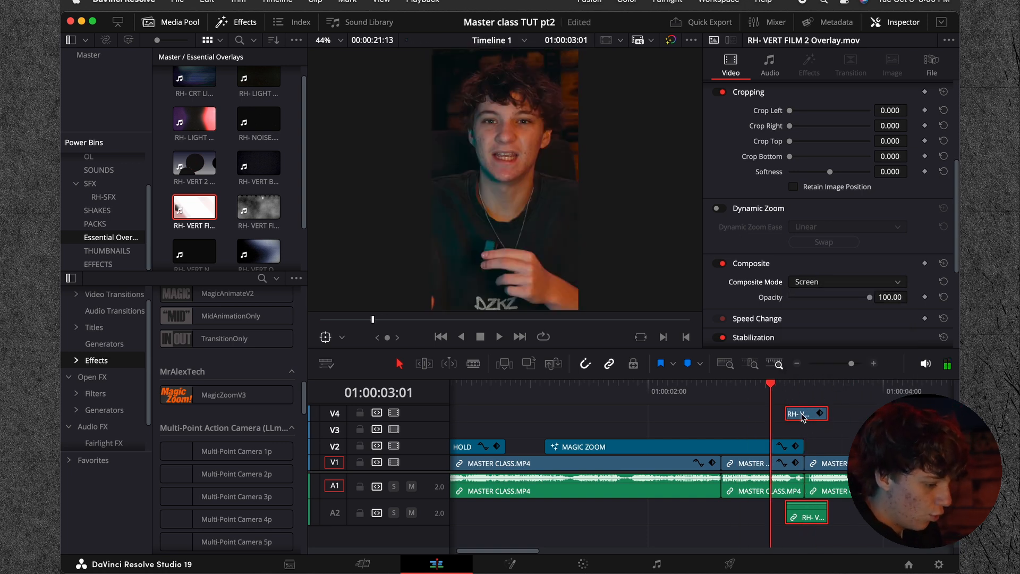
key("BackSpace")
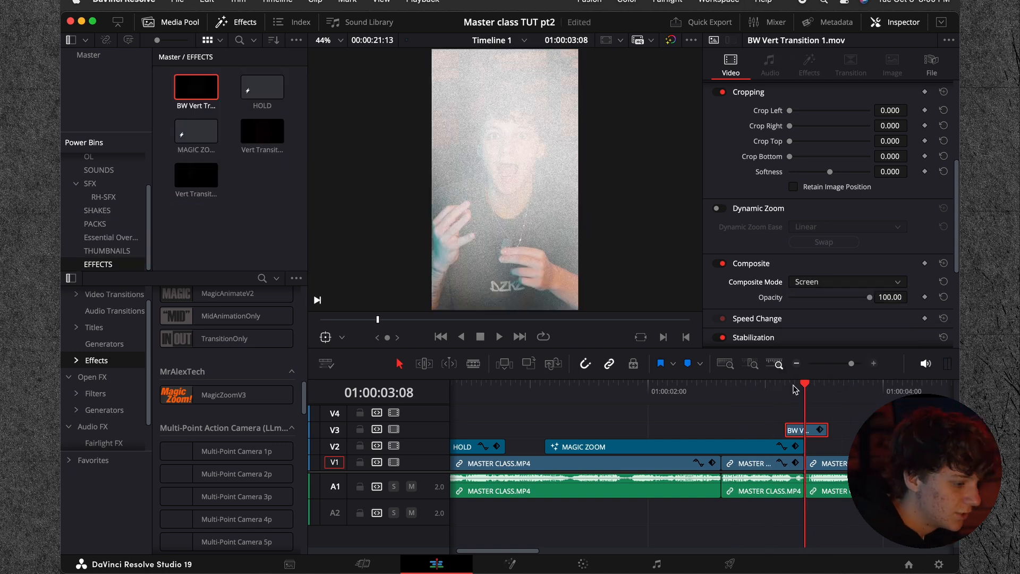
Step: Place BW Vert Transition 1.mov from the EFFECTS power bin on V3 across the cut at 01:00:03:08
left_click_drag(775, 393, 805, 388)
left_click(756, 392)
left_click(805, 390)
Step: Find RH-CAMERA4.wav in the SFX power bin and place it on A2 across the cut at 01:00:03:08
left_click(103, 197)
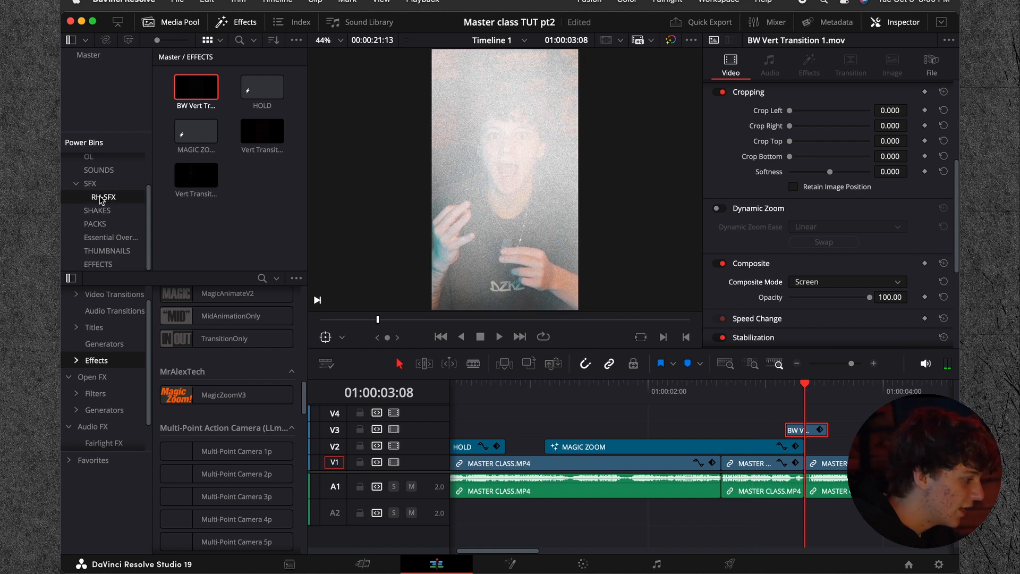
left_click(90, 183)
scroll(212, 187, "down", 3)
scroll(212, 187, "up", 3)
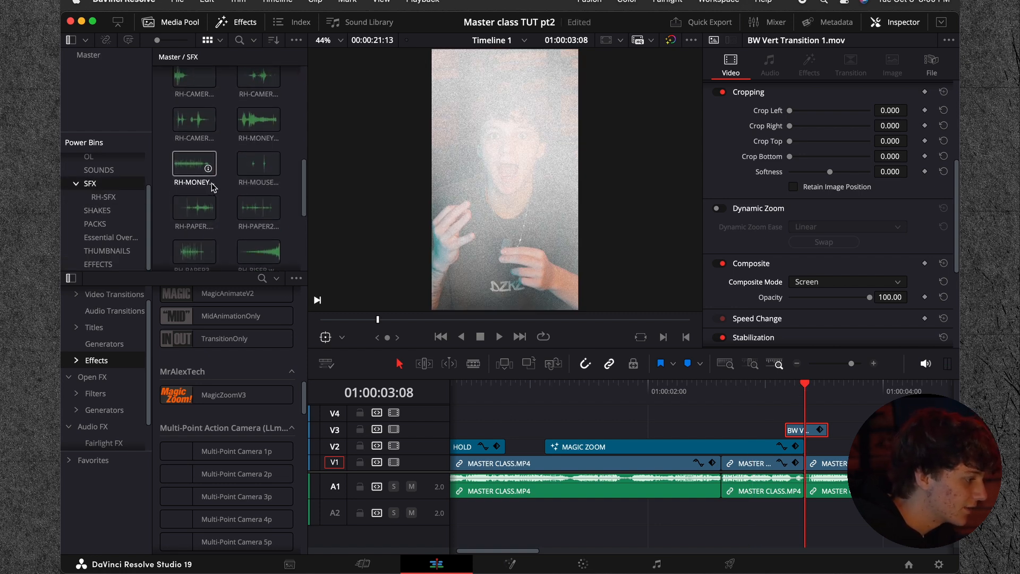
left_click(194, 120)
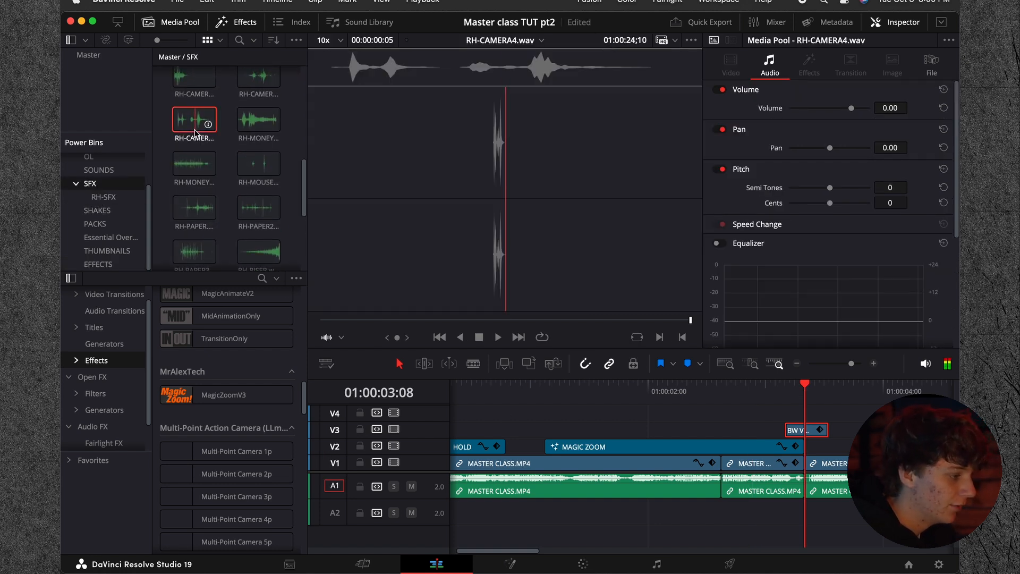
left_click_drag(194, 133, 799, 506)
left_click(873, 366)
left_click(872, 367)
left_click_drag(734, 520, 693, 515)
Step: Set RH-CAMERA4.wav to volume -11.40 and pitch -2 semitones, and change track A2 to mono
left_click_drag(892, 110, 866, 110)
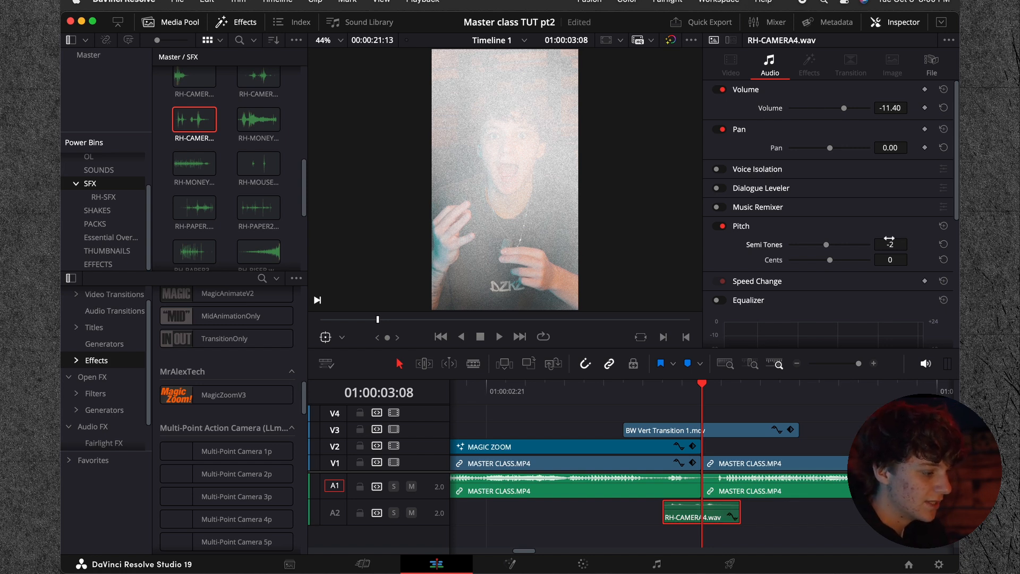
right_click(442, 524)
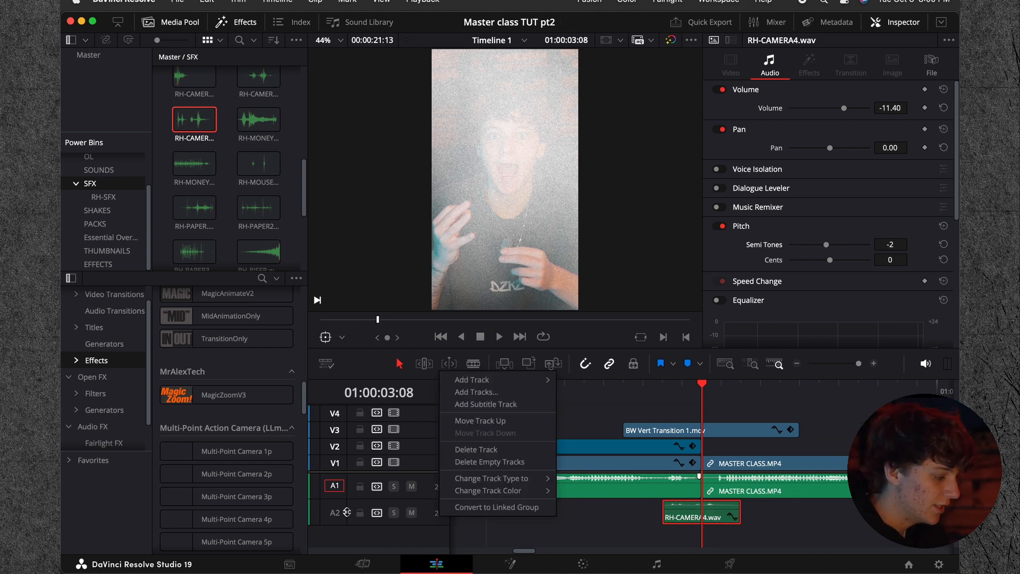
mouse_move(500, 481)
left_click(576, 481)
Step: Place RH-RISER.wav from the SFX power bin on A3 so that it ends at the cut at 01:00:03:08
left_click(692, 394)
left_click_drag(692, 394, 758, 390)
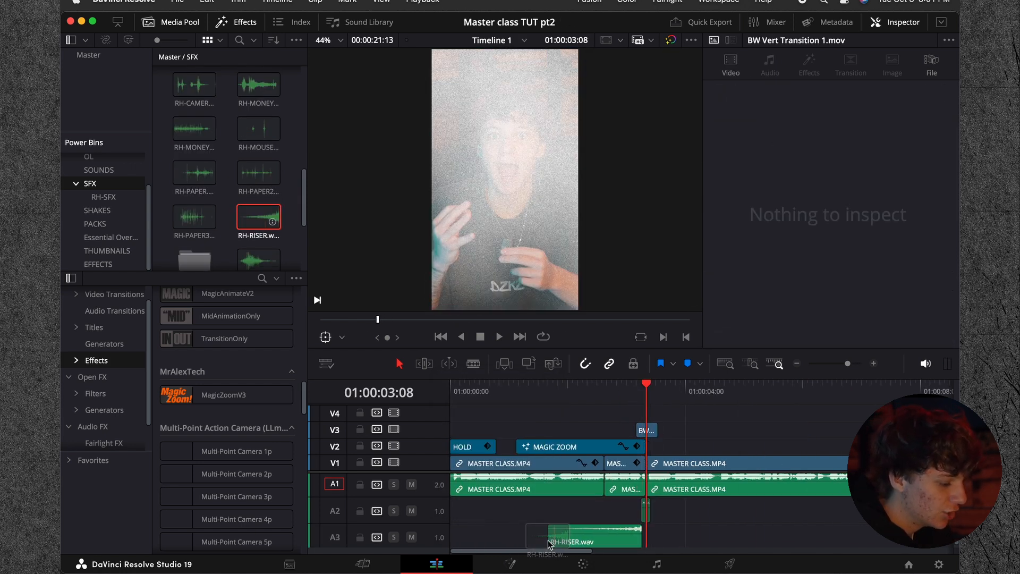
left_click(874, 364)
left_click_drag(634, 542, 654, 540)
Step: Lower the volume of RH-RISER.wav to -11.20
left_click_drag(890, 108, 850, 108)
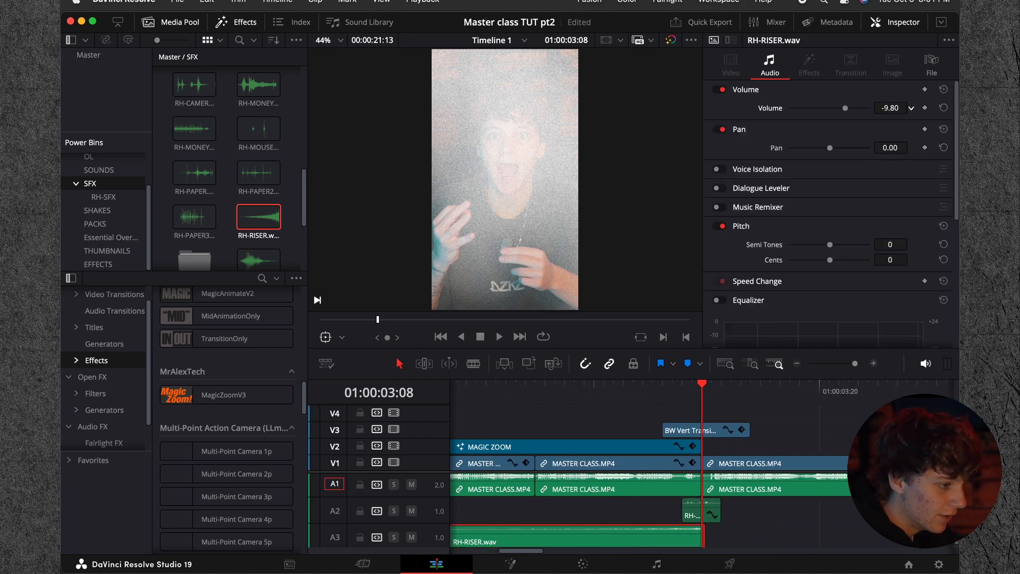
right_click(440, 538)
left_click(612, 522)
Step: Play the section under the MAGIC ZOOM effect through the cut to check the riser, camera sound and transition
left_click(565, 399)
key("space")
key("space")
left_click_drag(594, 396, 455, 396)
key("space")
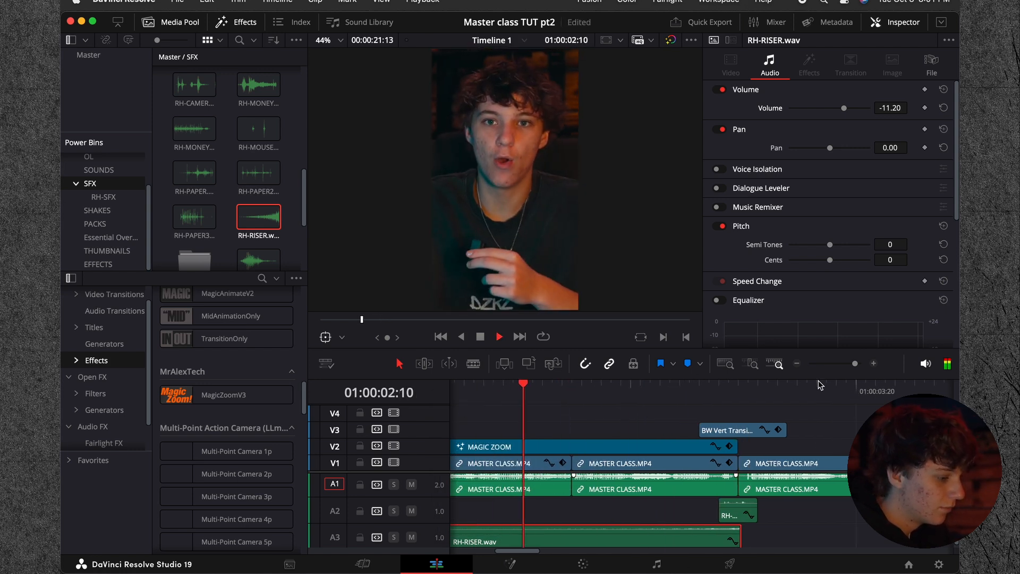
left_click(798, 363)
left_click(798, 363)
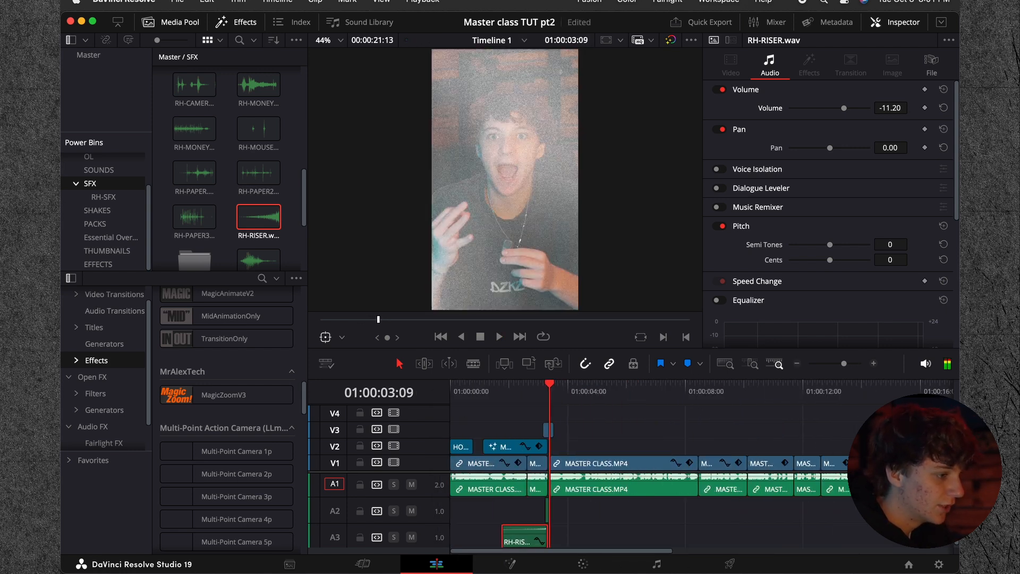
left_click(501, 392)
key("space")
left_click(581, 518)
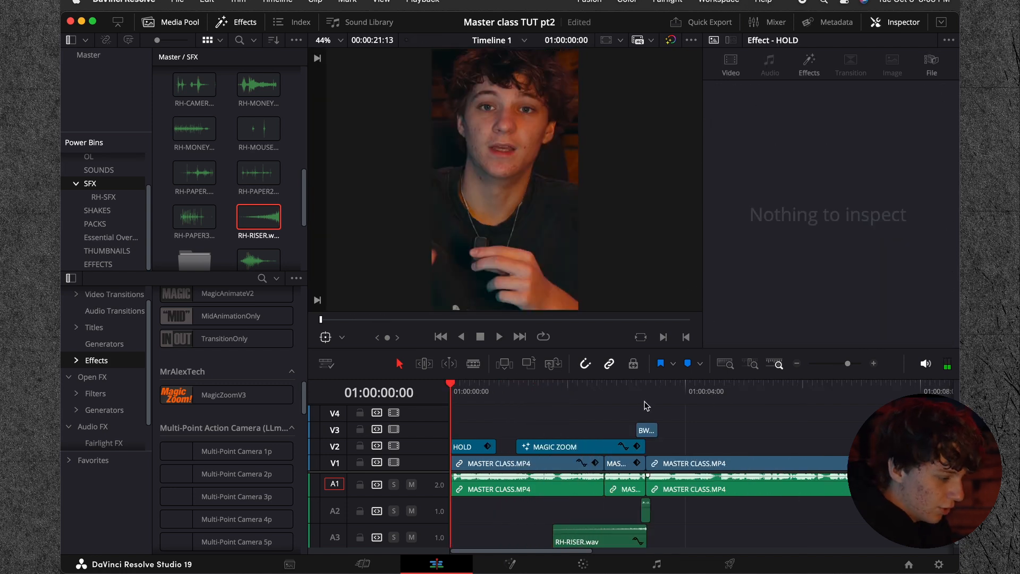
Step: Move BW Vert Transition 1.mov from V3 up to V4 and park the playhead at its start, 01:00:03:04
left_click(646, 398)
left_click(648, 433)
left_click_drag(649, 435, 642, 415)
left_click(636, 397)
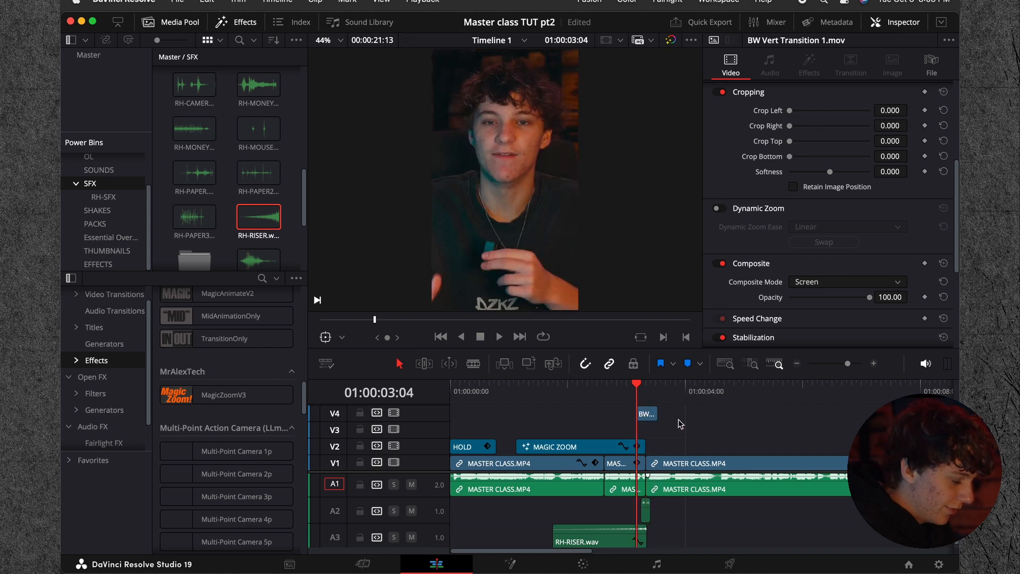
Step: Add a Text+ title on V3 below the transition clip, starting at 01:00:03:04
left_click(94, 328)
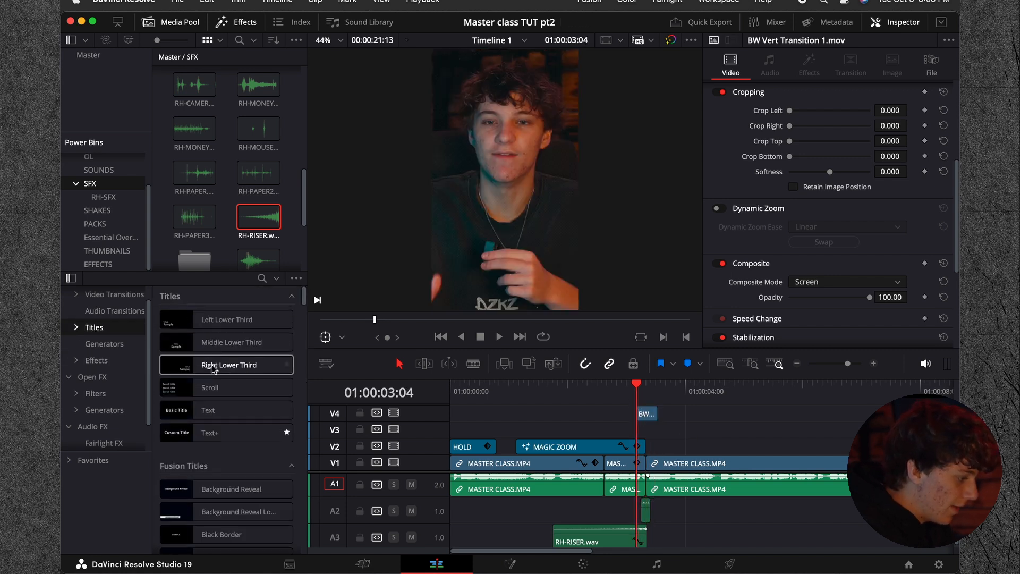
left_click_drag(215, 432, 657, 432)
scroll(657, 431, "right", 3)
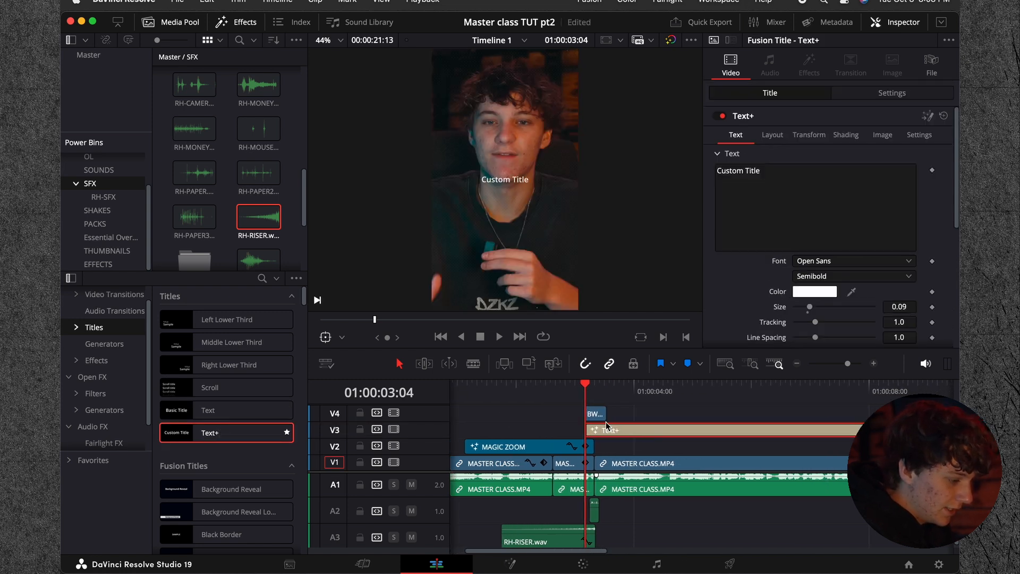
Step: Set the title text to HOURS in the FONTSPRING DEMO - Integral CF Bold font with a size of 0.2874
left_click(792, 165)
type("HOURS")
left_click(805, 263)
type("fo")
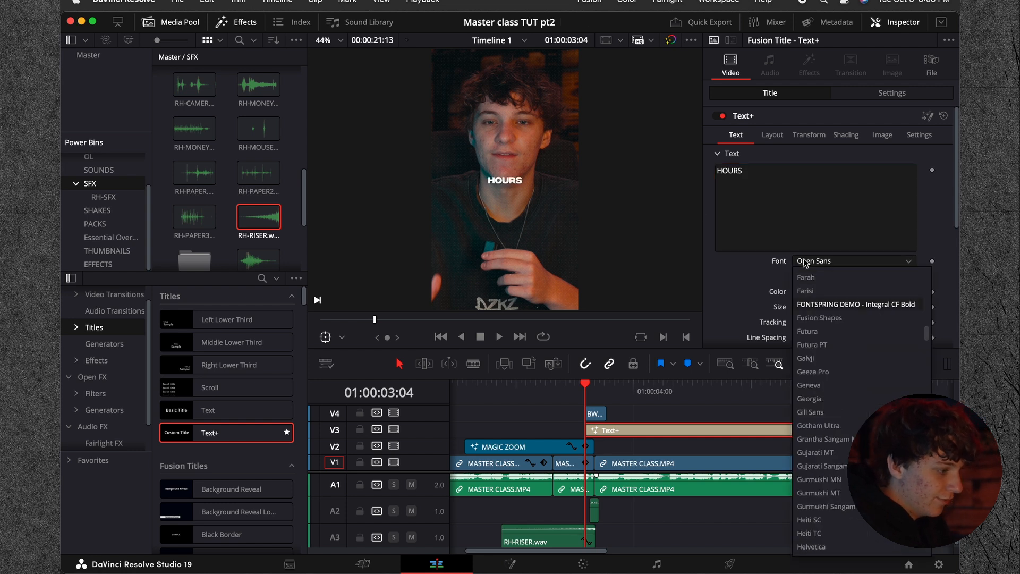
key("Return")
left_click_drag(810, 307, 841, 311)
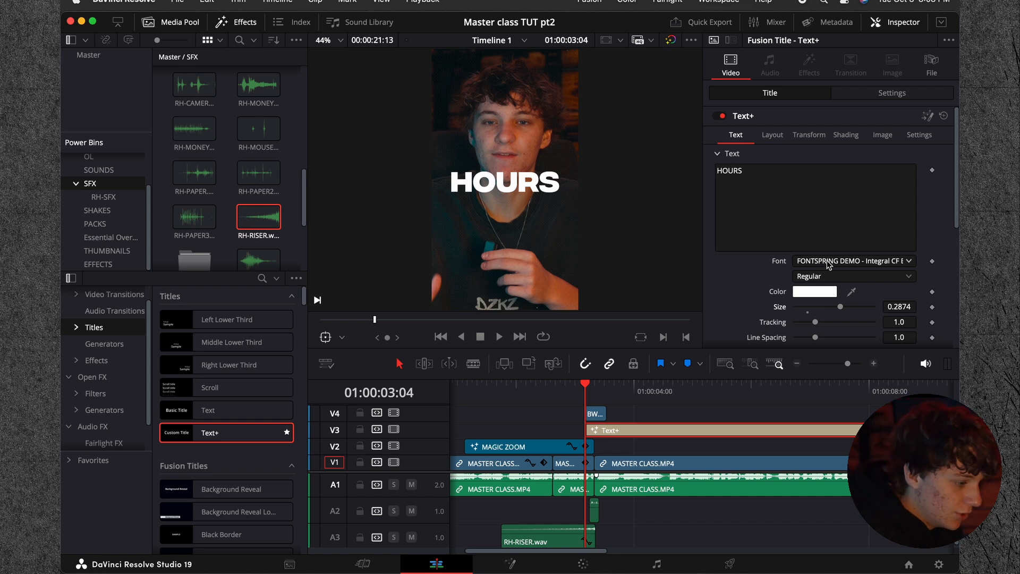
Step: Position the HOURS title with its layout center at X 0.512 and Y 0.45
left_click(772, 136)
left_click_drag(820, 185, 871, 190)
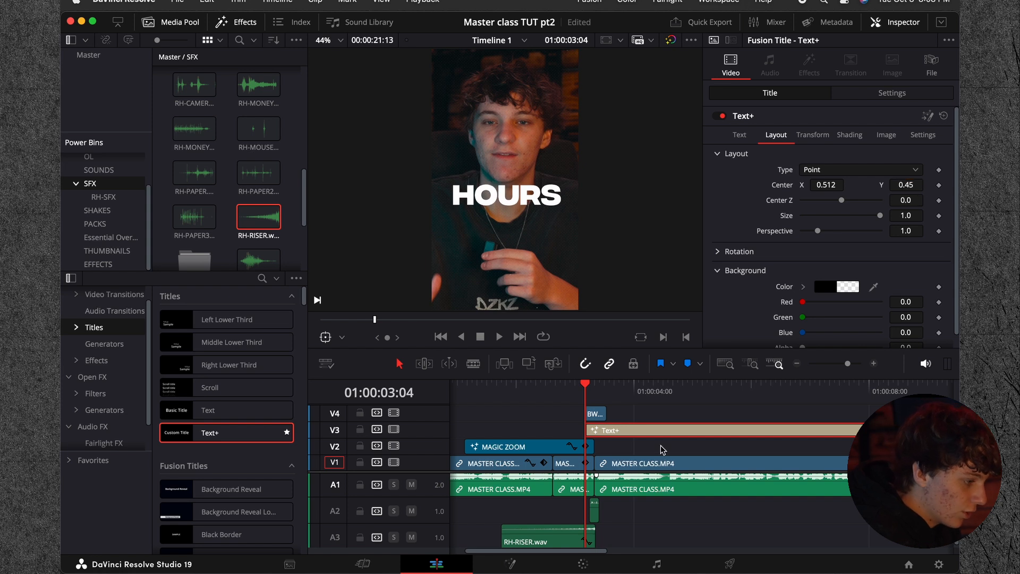
Step: Look at the title's shading and text settings, try shifting its layout center, and undo the shift
left_click(847, 136)
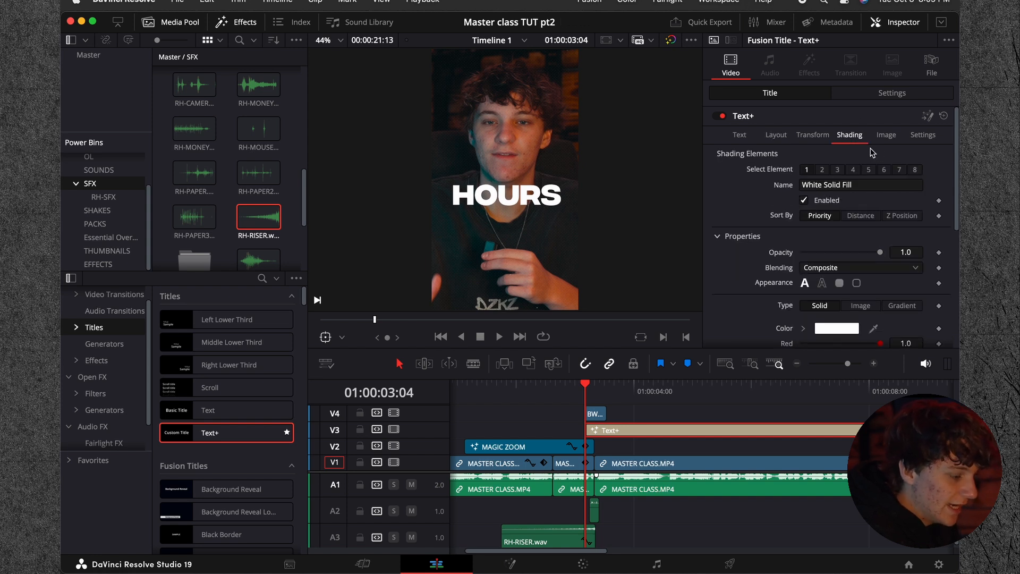
left_click(775, 136)
left_click(738, 135)
left_click(775, 135)
left_click_drag(915, 185, 829, 186)
key("super+z")
key("super+z")
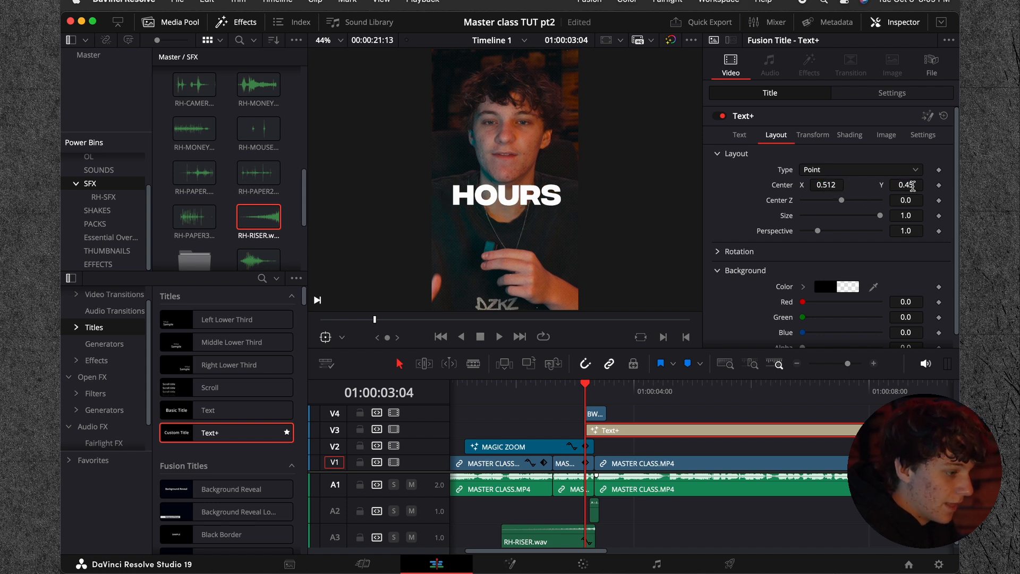
Step: Fine-tune the title's center Y to 0.449 and show its character spacing setting
left_click_drag(912, 185, 913, 185)
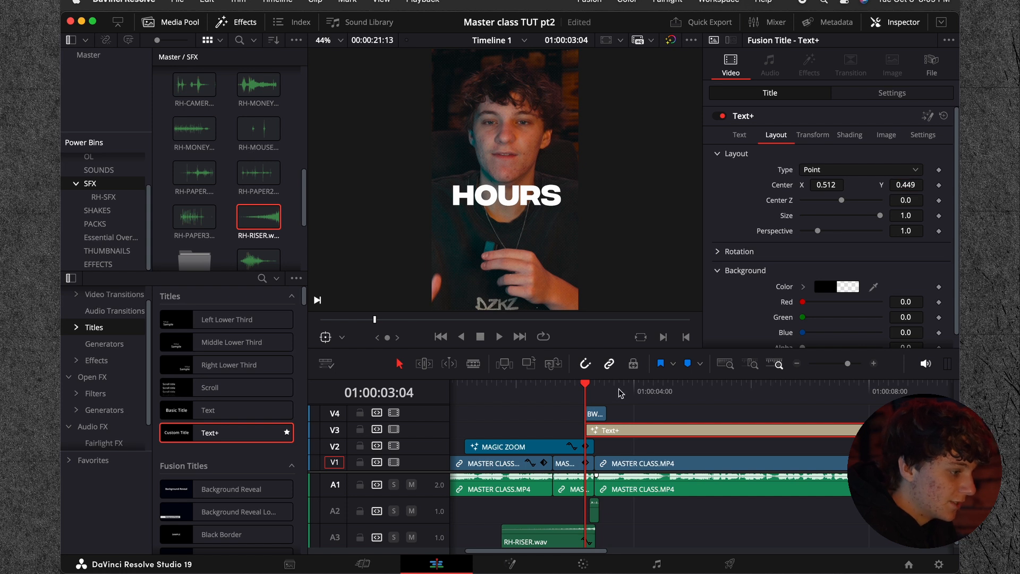
left_click(813, 136)
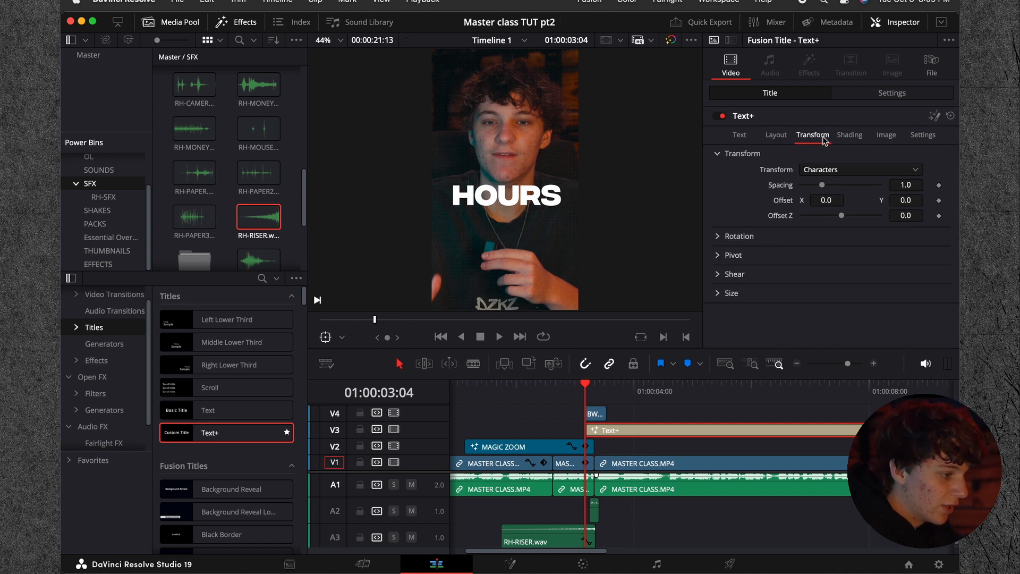
mouse_move(824, 185)
left_mouse_down()
mouse_move(839, 187)
mouse_move(823, 194)
left_mouse_up()
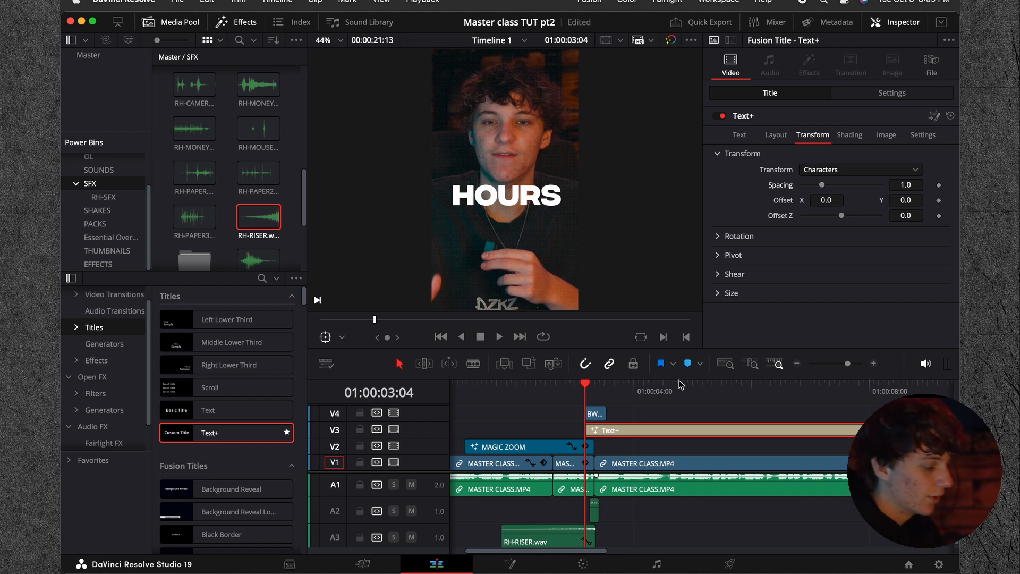
Step: Disable the BW Vert Transition 1.mov clip on V4
left_click(595, 414)
key("d")
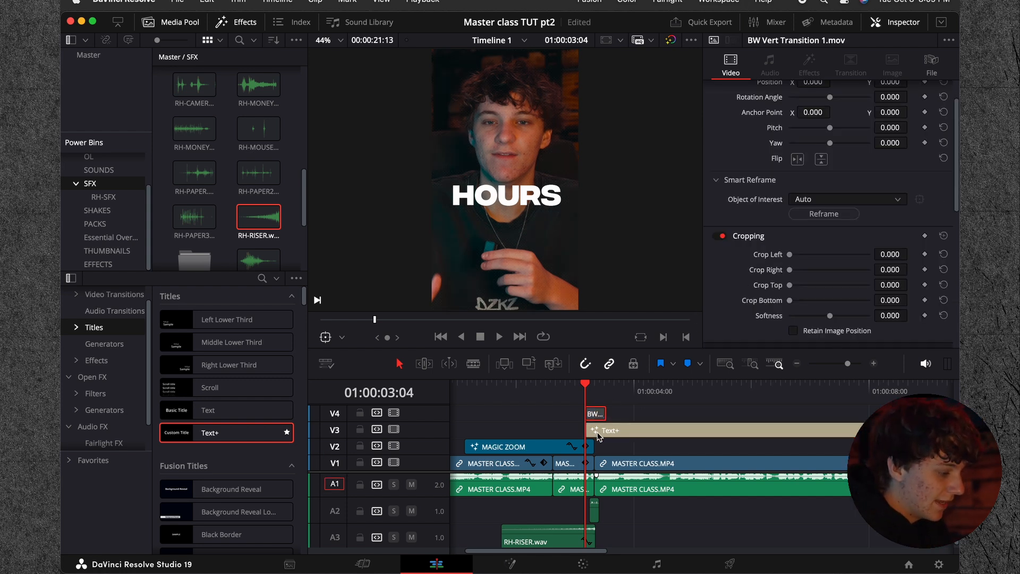
Step: Play through the HOURS title, split it at 01:00:04:20 and delete the part after the cut
left_click(602, 436)
key("space")
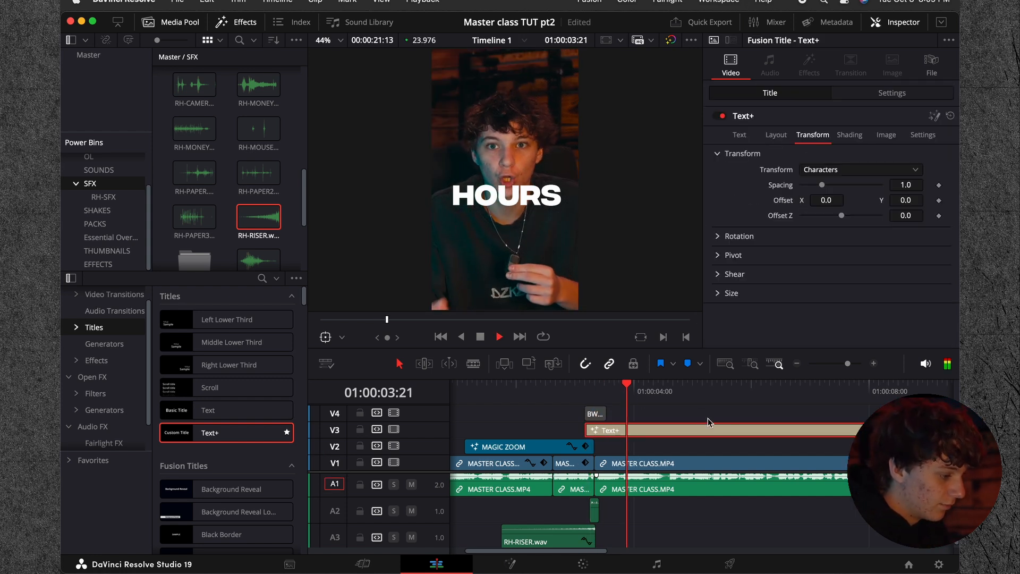
key("space")
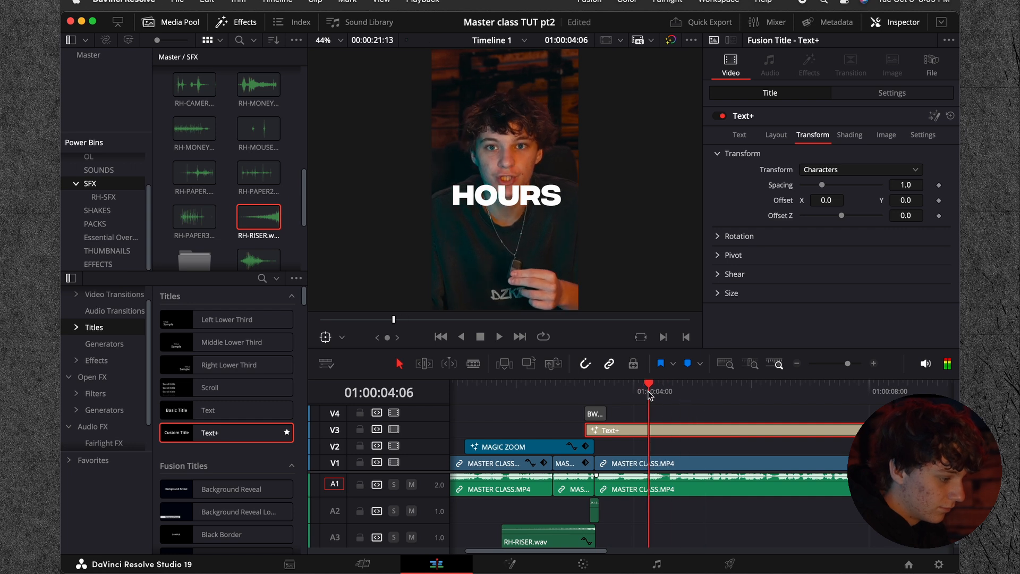
key("Right")
key("Right")
key("Right")
key("Right")
key("Right")
key("Right")
key("Right")
key("Right")
key("Right")
key("Right")
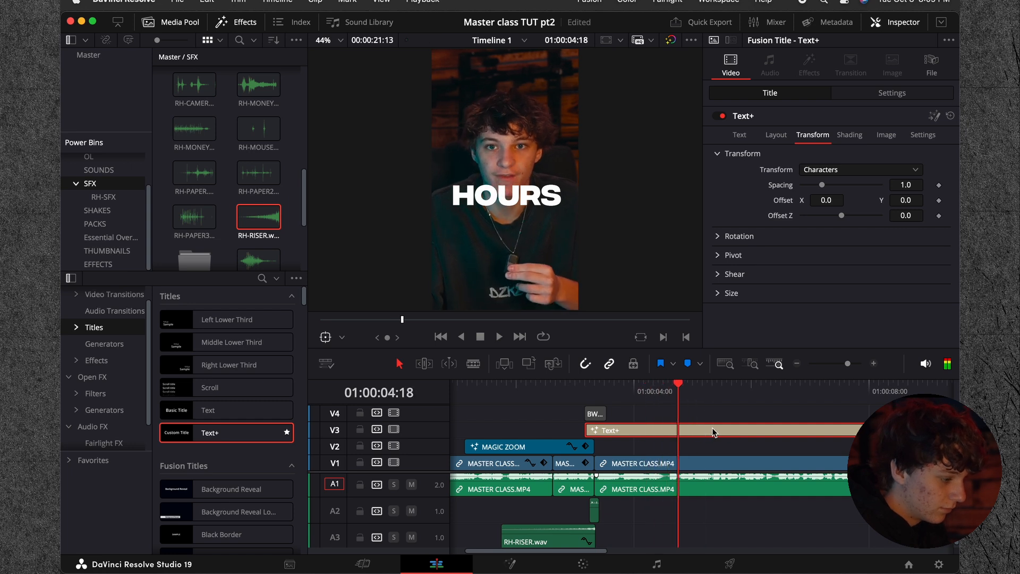
key("super+b")
left_click(726, 428)
key("BackSpace")
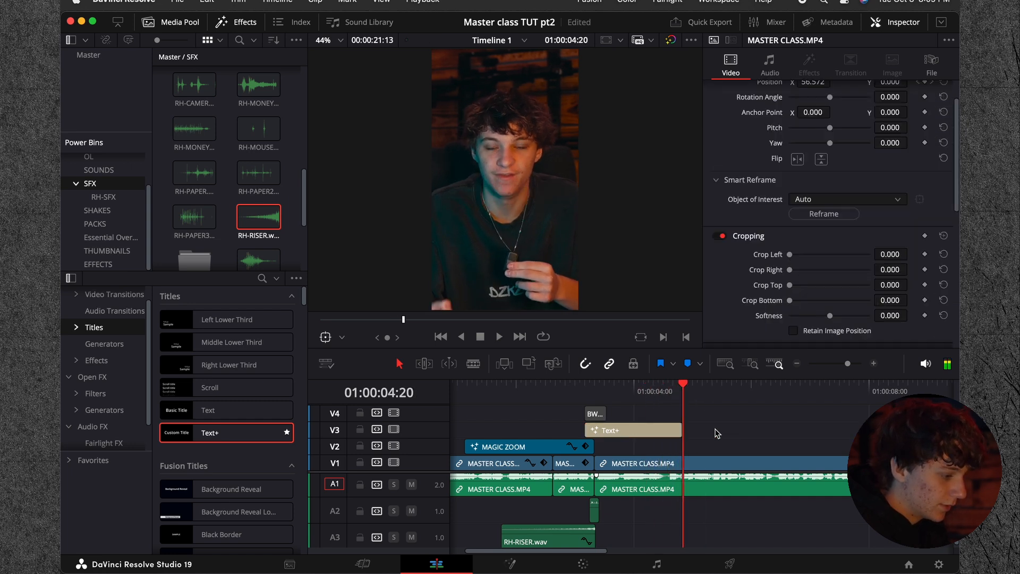
Step: Replay the title section and shorten the HOURS title to end at 01:00:04:14, deleting the remainder
left_click_drag(680, 387, 599, 387)
key("/")
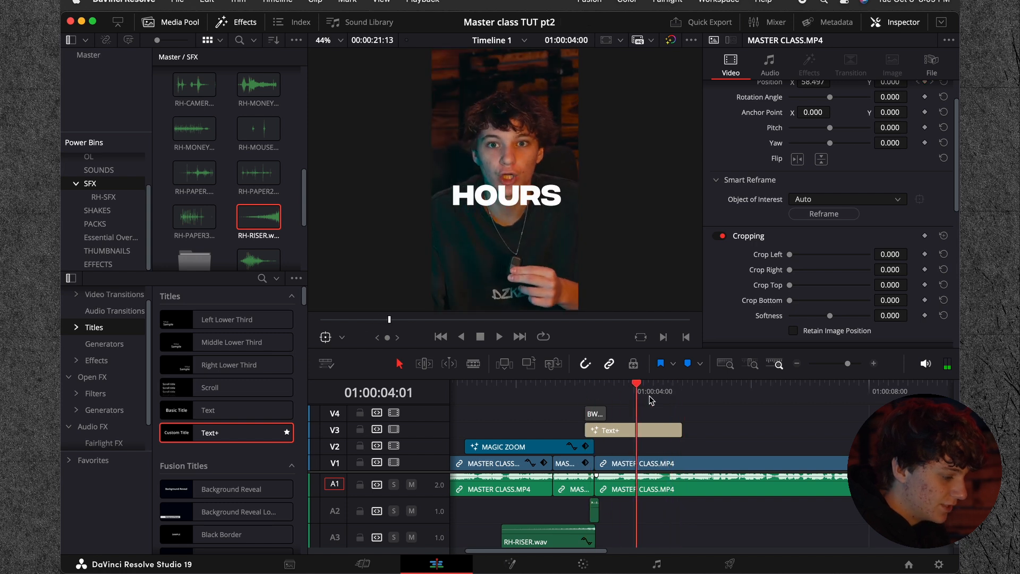
left_click(623, 437)
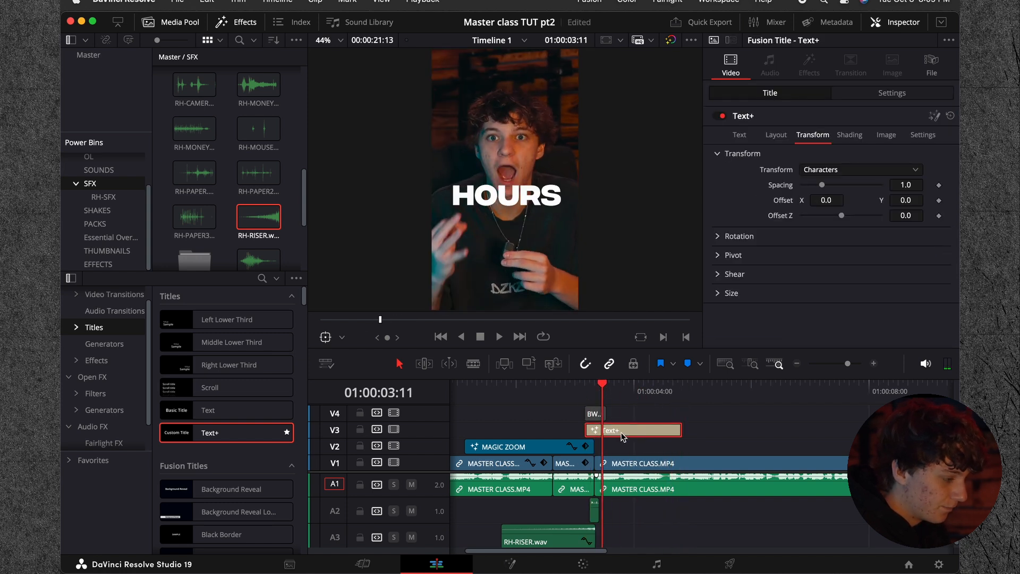
key("space")
key("super+equal")
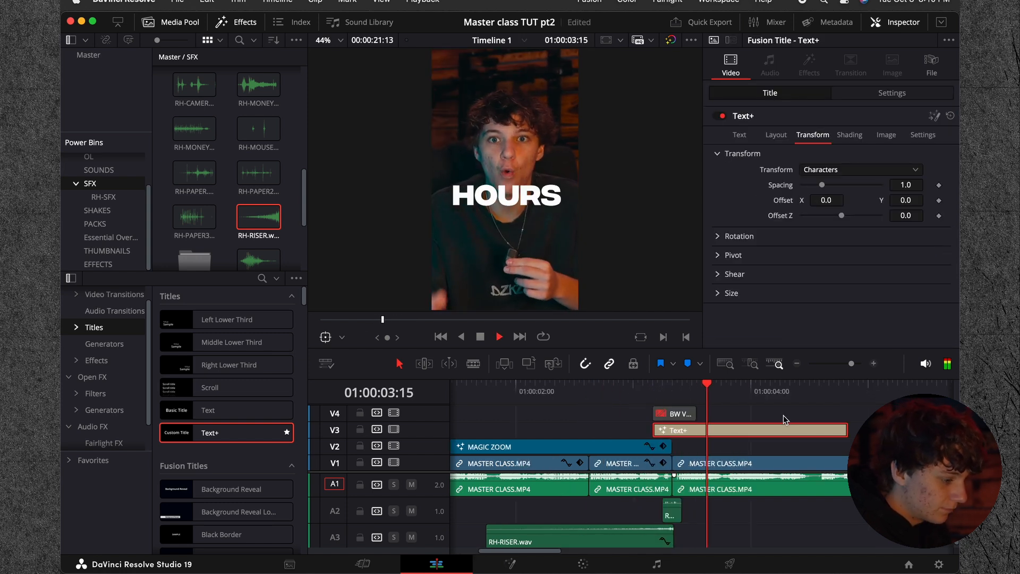
key("space")
key("Right")
key("Left")
key("super+b")
left_click(832, 430)
key("BackSpace")
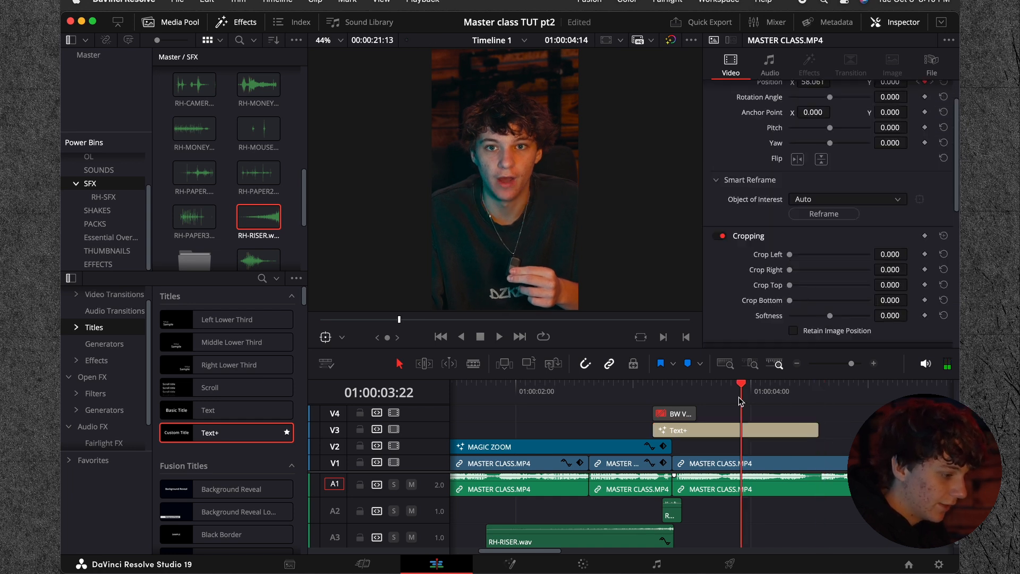
Step: Enable shading element 2, Red Outline, on the HOURS title with a thickness of 0.1
left_click(741, 397)
left_click(740, 428)
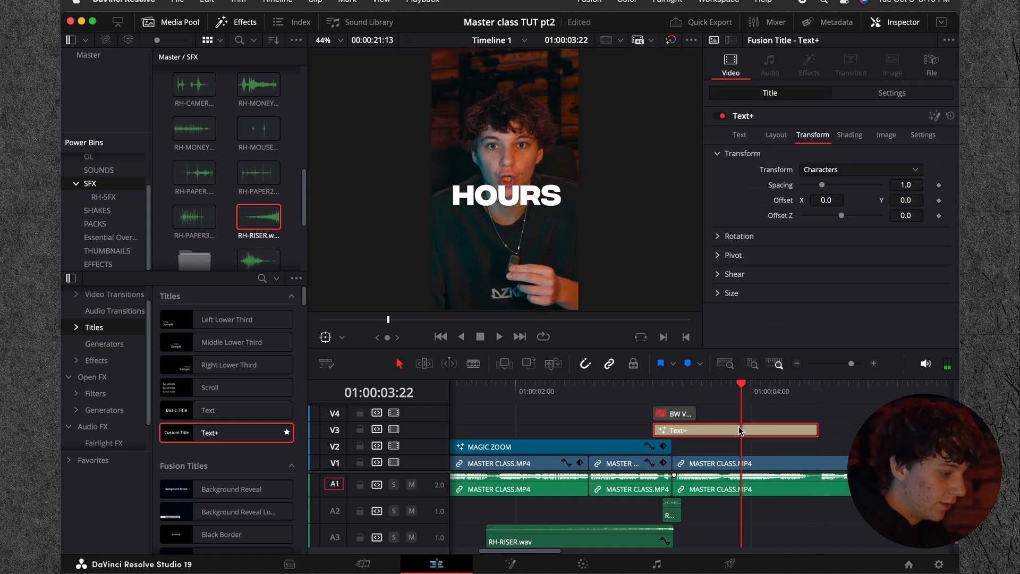
left_click(850, 137)
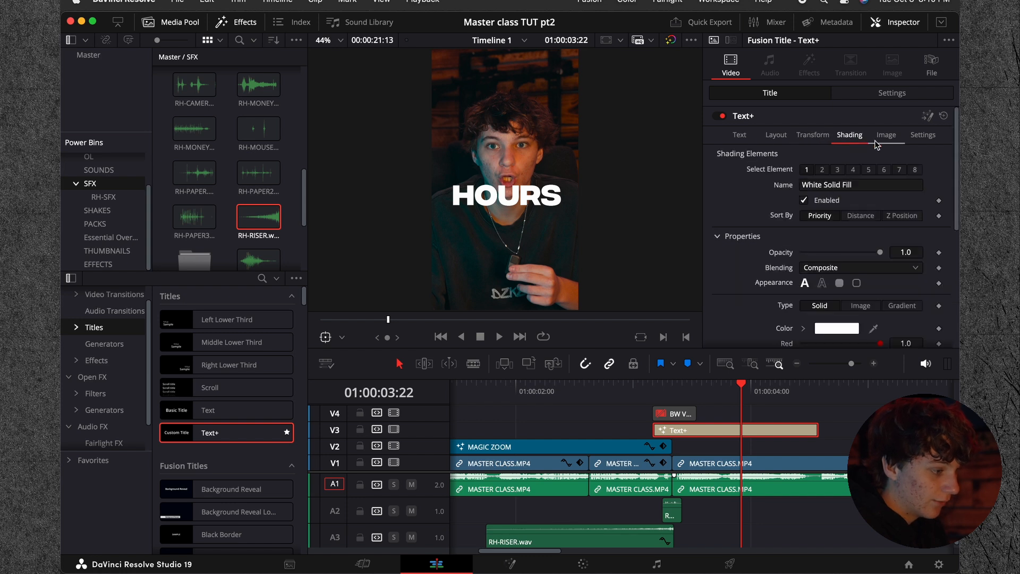
left_click(822, 170)
left_click(804, 201)
scroll(768, 261, "down", 2)
left_click_drag(818, 226, 896, 235)
scroll(813, 253, "down", 3)
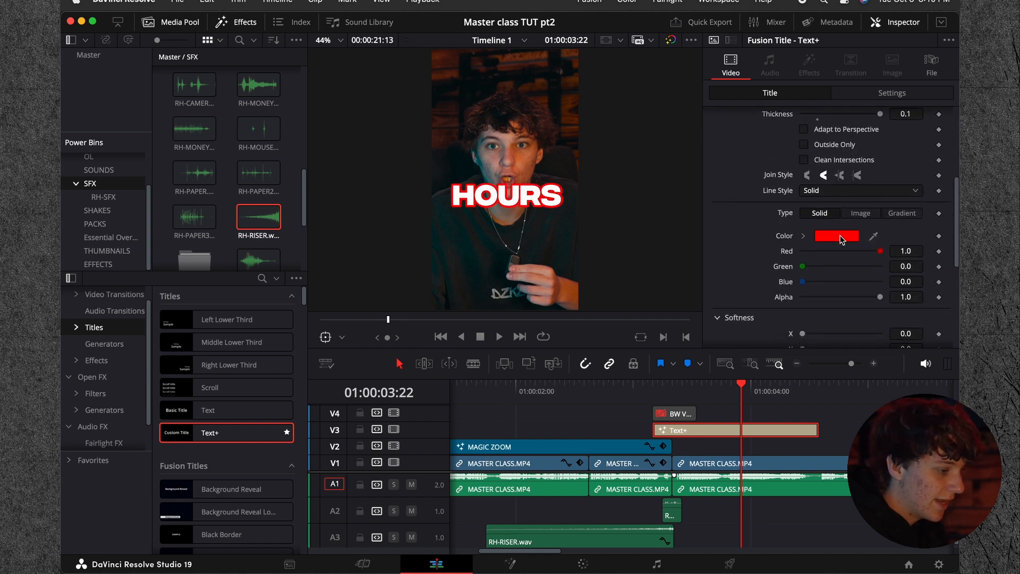
Step: Change the title's outline color to black
left_click(839, 236)
left_click_drag(178, 460, 193, 460)
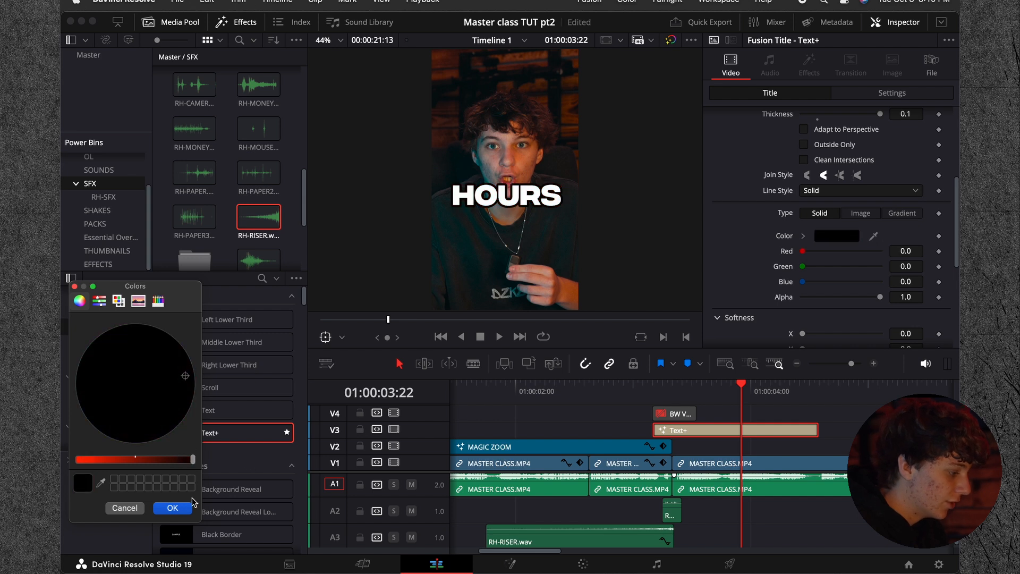
left_click(172, 509)
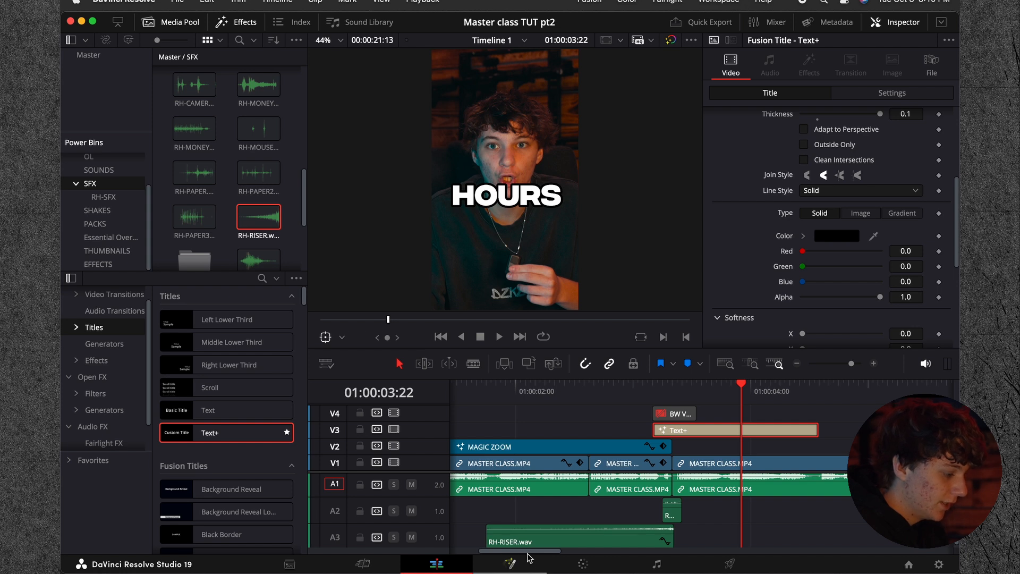
Step: Open the HOURS title in Fusion, move the Template node away from MediaOut1 and show its text settings
left_click(515, 567)
left_click_drag(192, 440, 123, 444)
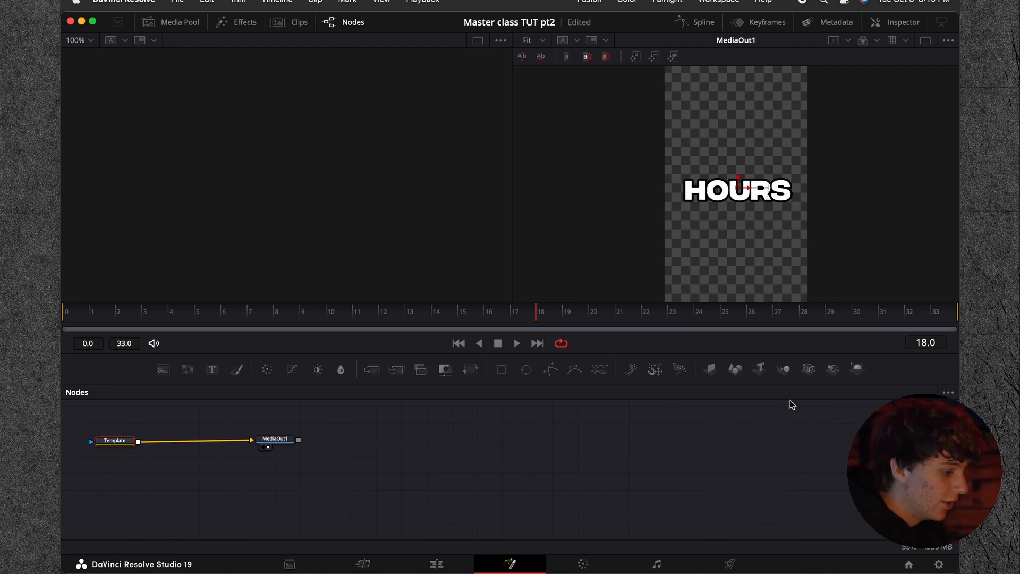
left_click(892, 25)
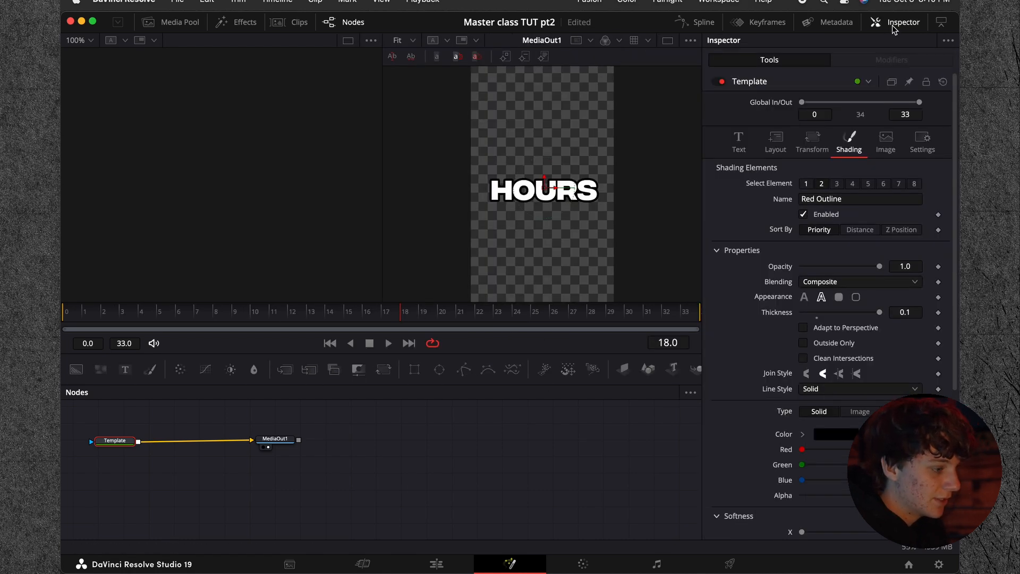
left_click(739, 142)
left_click_drag(114, 442, 122, 440)
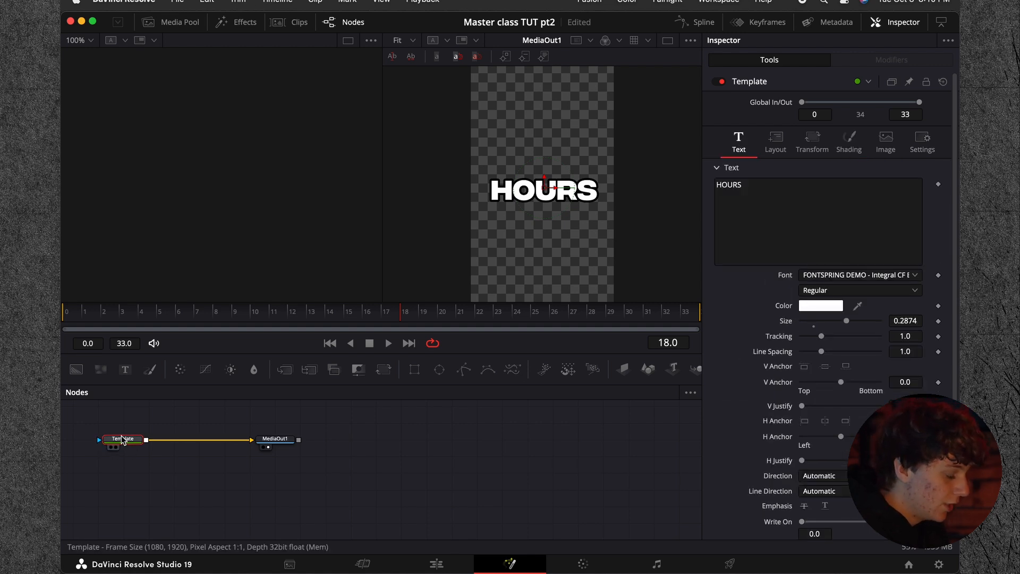
Step: Insert a Glow node after the Template node, space MediaOut1 farther away and select the Glow node
key("shift+space")
type("gl")
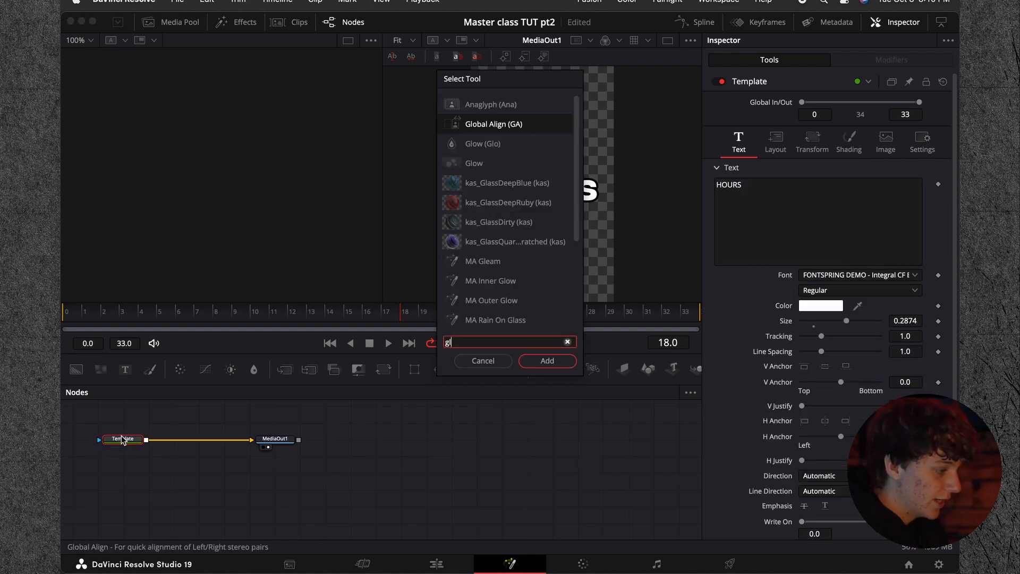
type("ow")
key("Return")
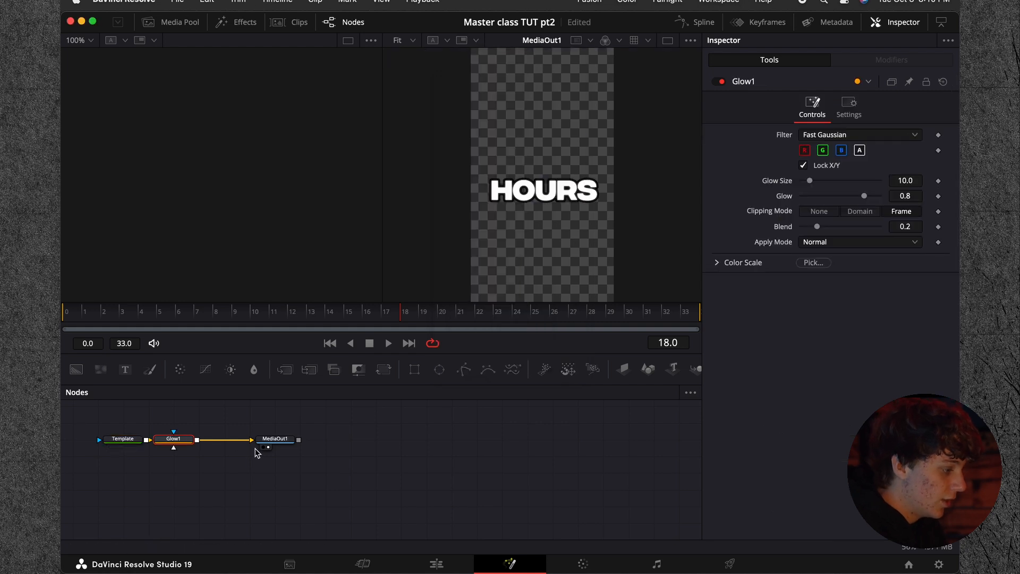
left_click_drag(275, 439, 319, 439)
left_click(172, 438)
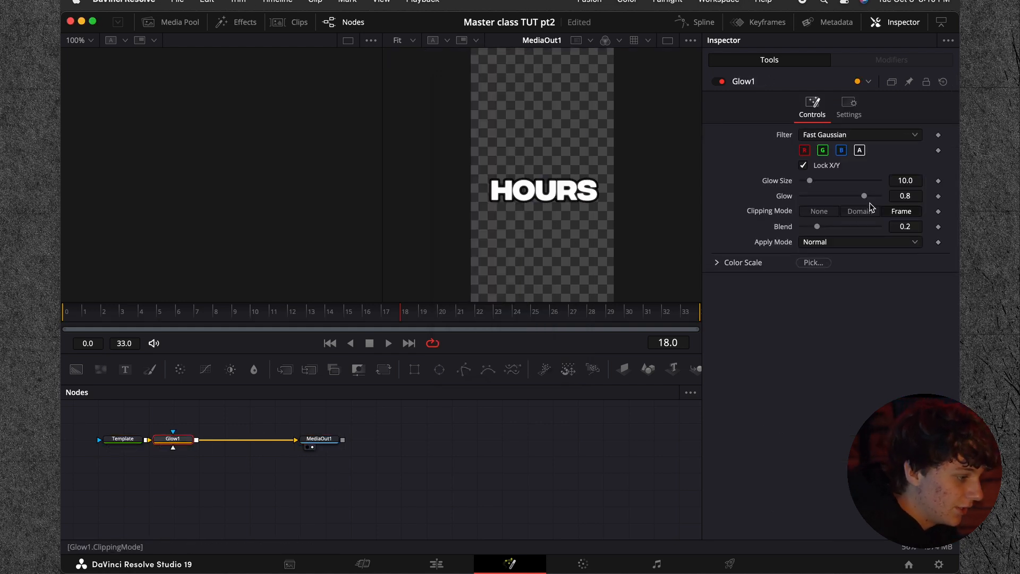
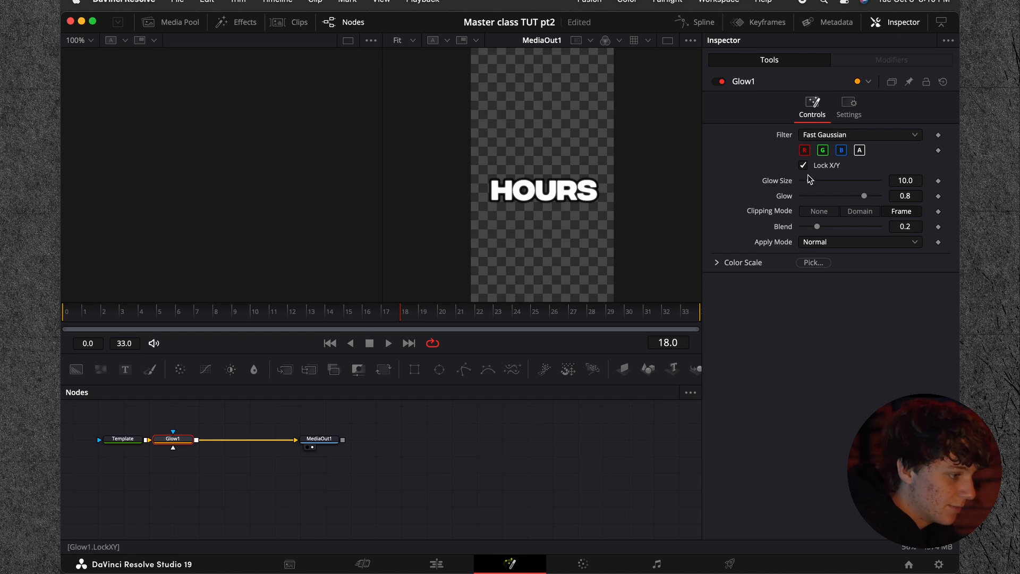
Step: Set the Glow node's glow size to 25.2 and glow to 0.709, and move MediaOut1 farther away
left_click_drag(810, 183, 848, 196)
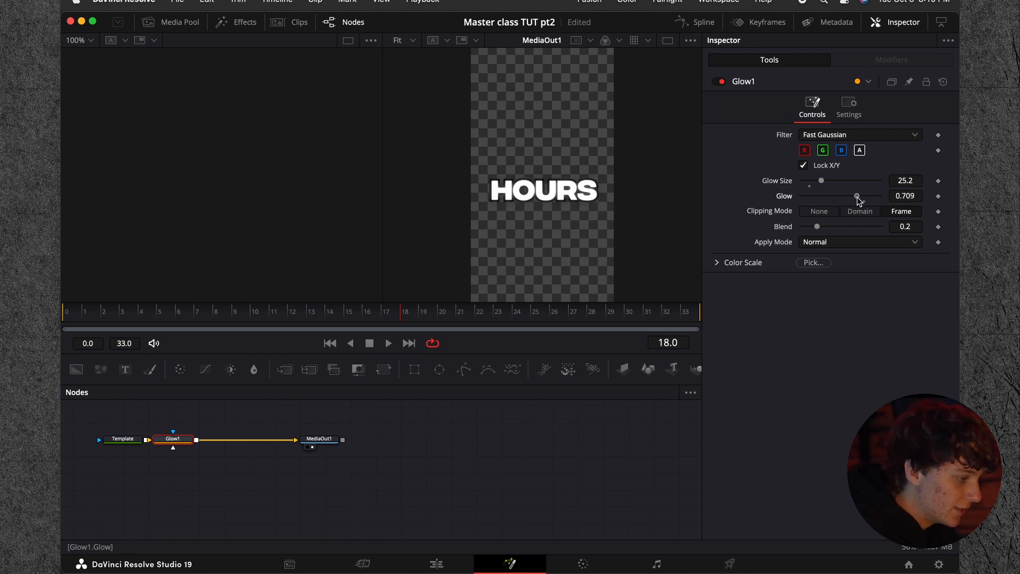
left_click_drag(318, 439, 370, 440)
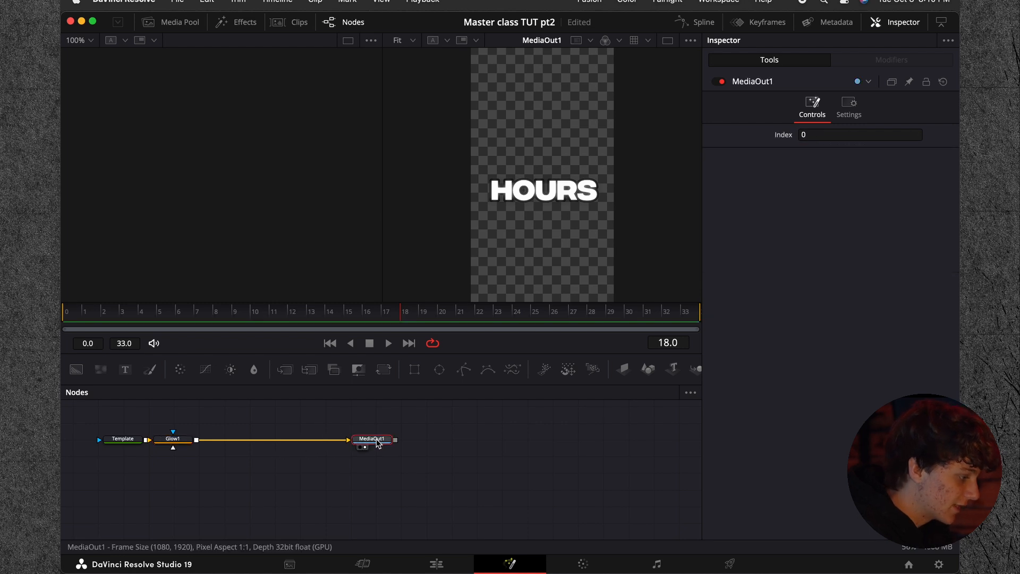
Step: Insert a Drop Shadow node after the Glow1 node
left_click(174, 442)
key("shift+space")
type("drop")
key("Up")
key("Up")
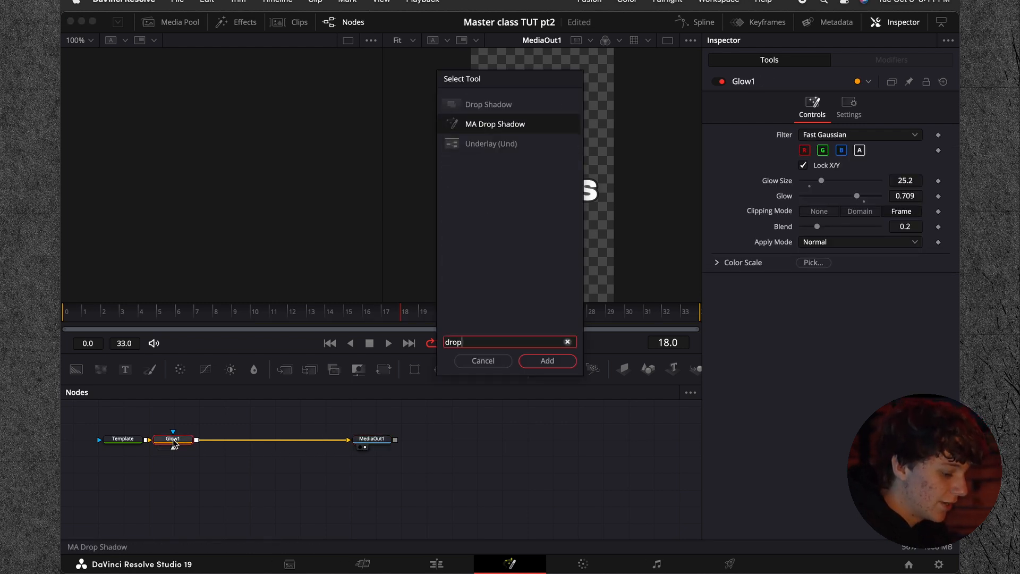
key("Return")
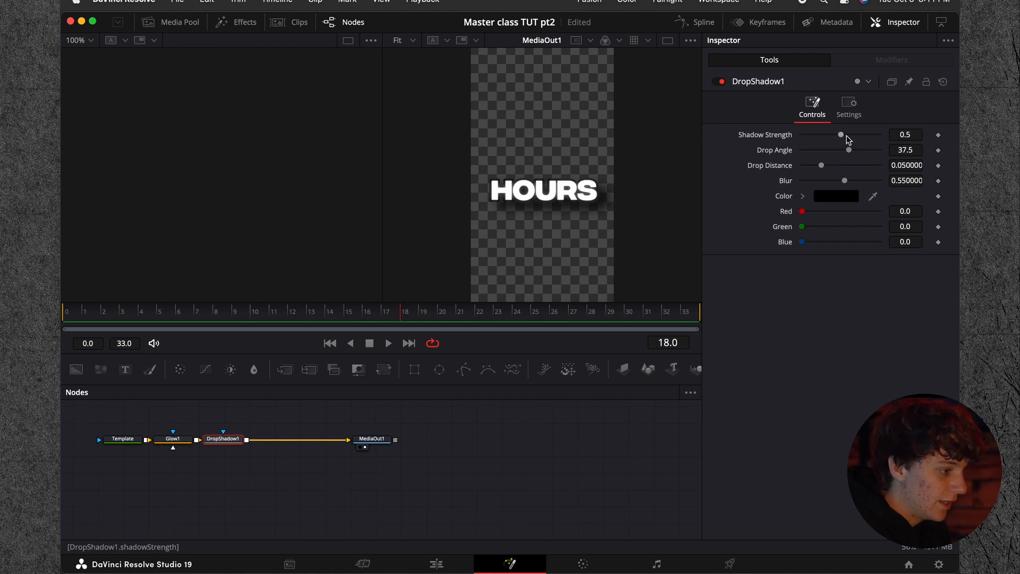
Step: Set the drop shadow's strength to 0.827, blur to 0.323, drop distance to 0.0173 and drop angle to 38.0
left_click_drag(841, 134, 865, 137)
left_click_drag(845, 181, 830, 181)
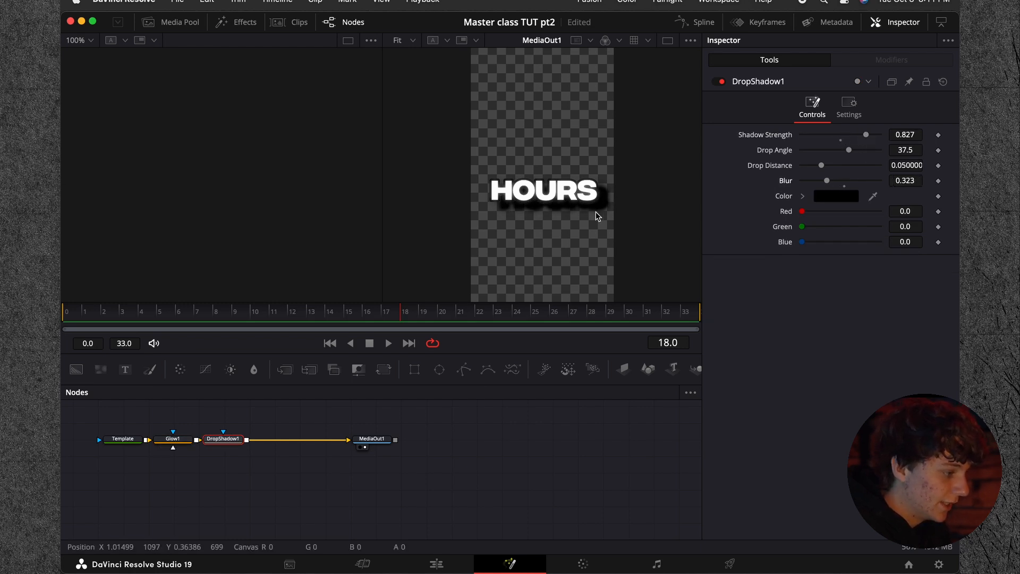
left_click_drag(849, 150, 850, 154)
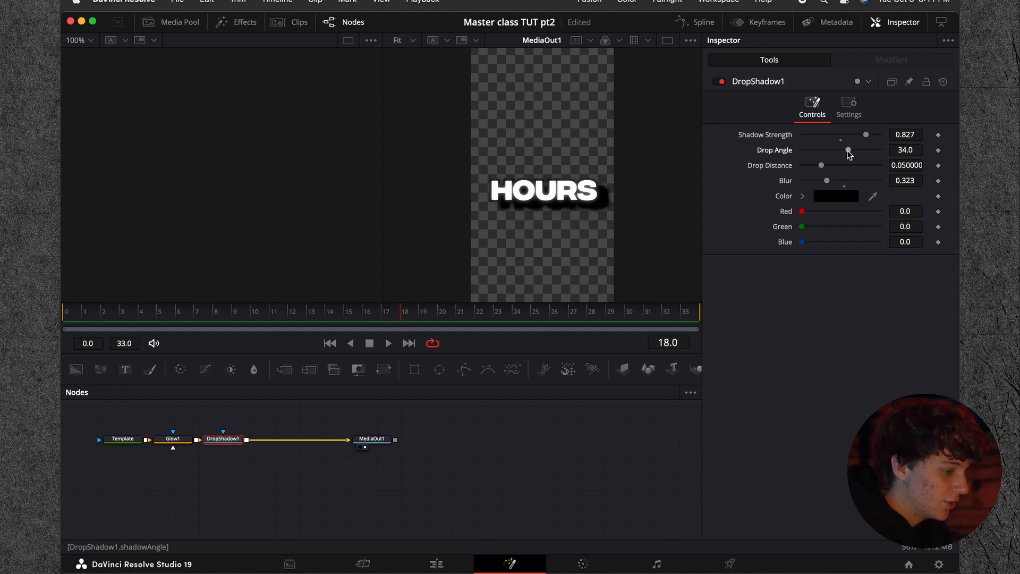
left_click_drag(821, 166, 810, 166)
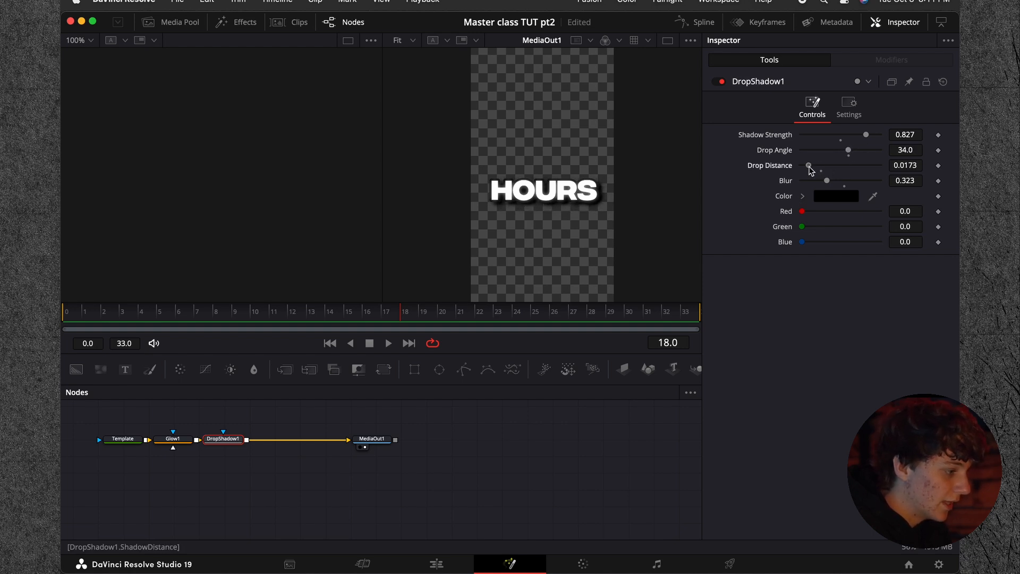
left_click_drag(847, 154, 851, 154)
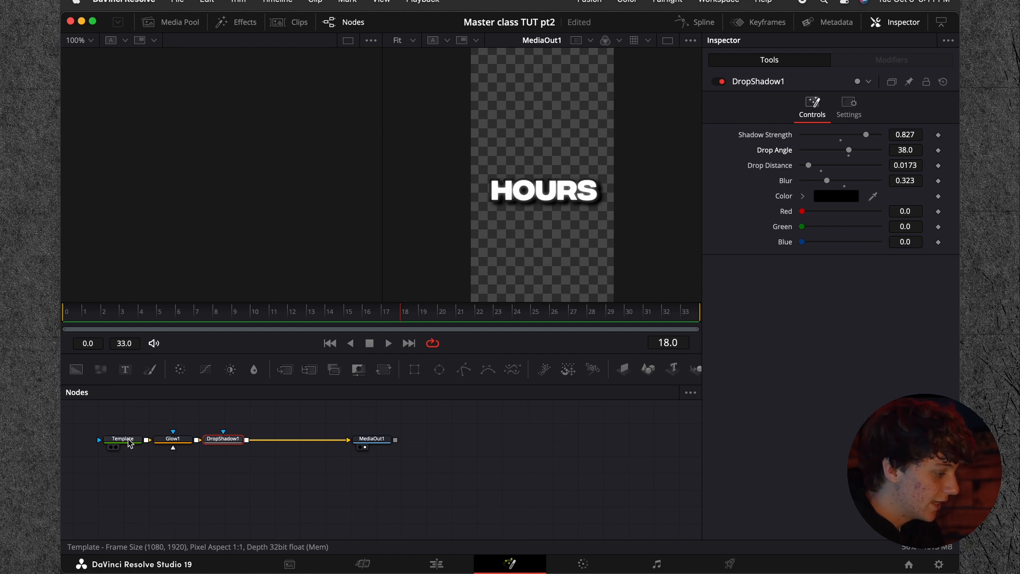
Step: Move the Glow1 and DropShadow1 nodes together next to MediaOut1 and show the Glow1 settings
left_click_drag(169, 422, 330, 438)
left_click(123, 439)
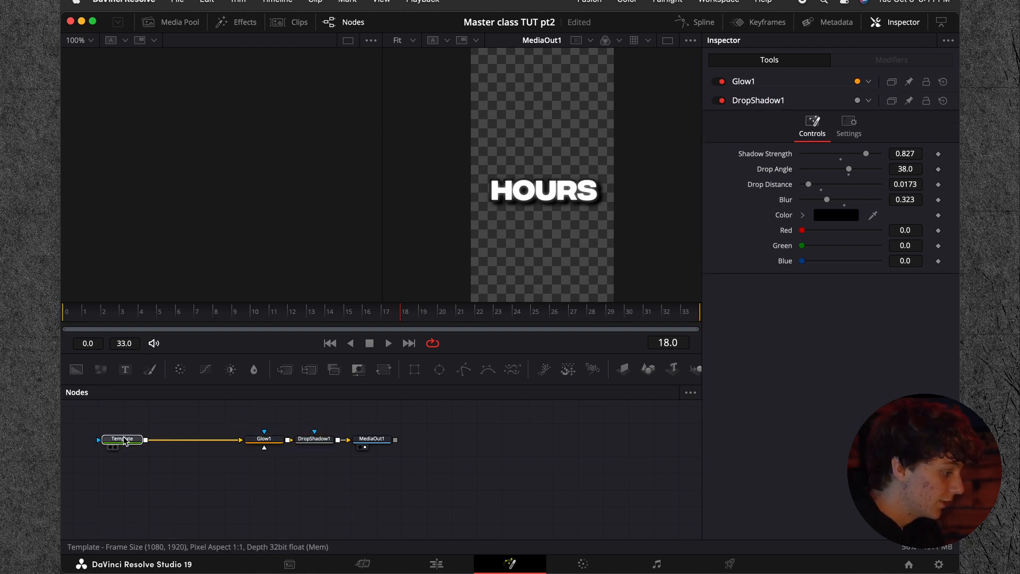
left_click(264, 440)
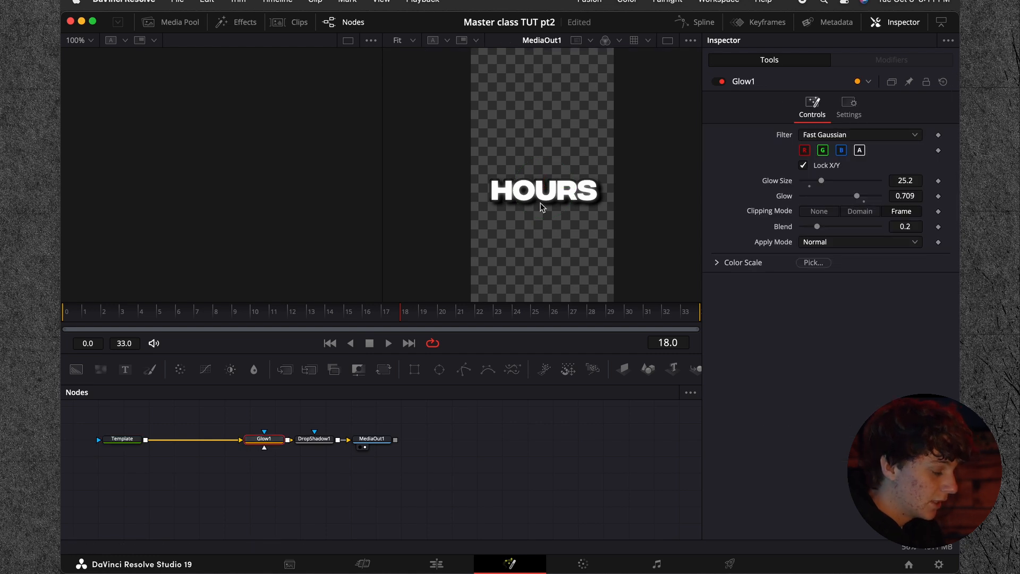
Step: Change the HOURS text color in the Template node to a saturated purple
left_click(131, 438)
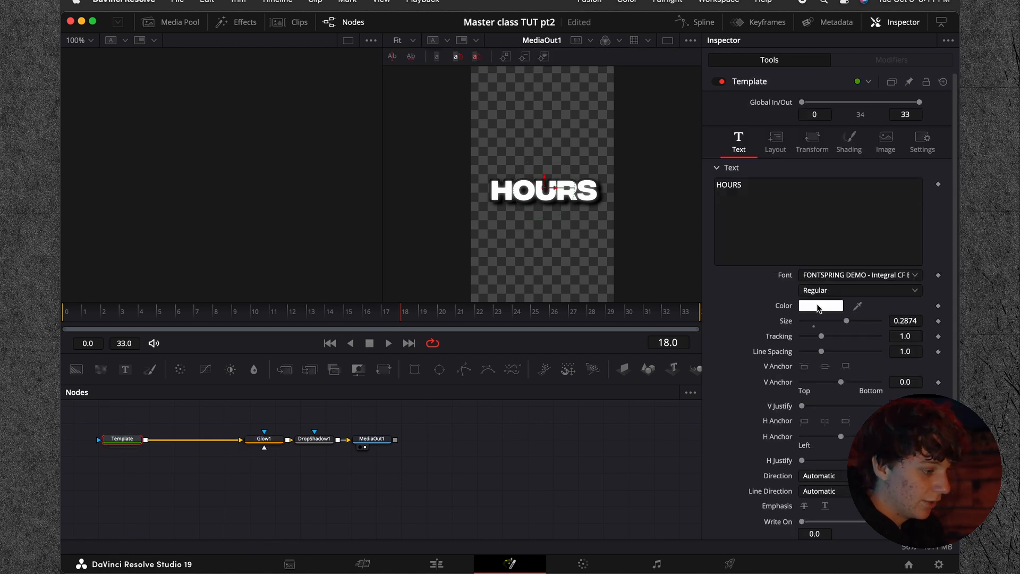
left_click(832, 309)
left_click_drag(136, 390, 130, 437)
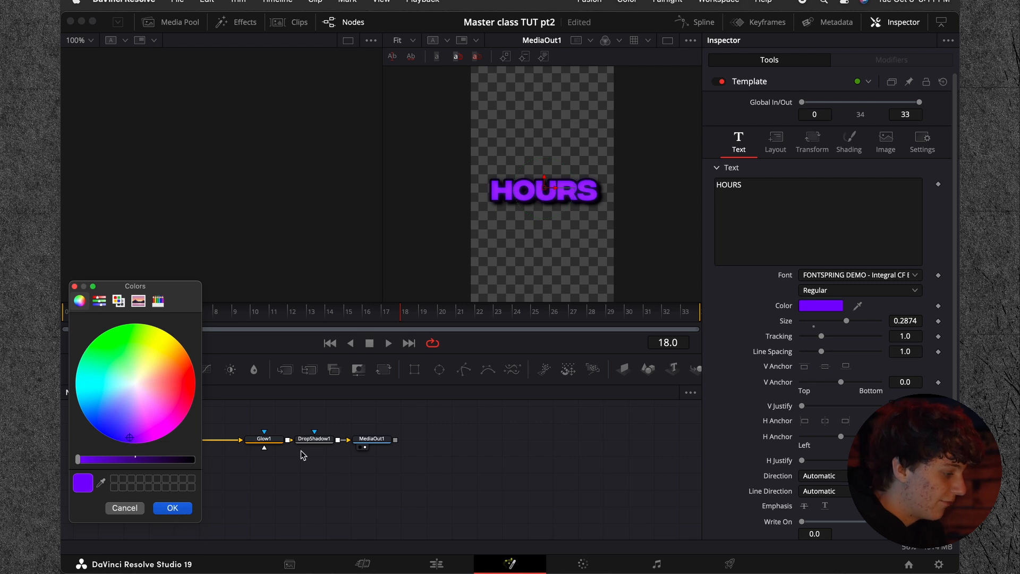
left_click(175, 510)
Step: Move MediaOut1 farther from DropShadow1 and change the HOURS text color to a lighter, bluish purple
left_click_drag(371, 439, 462, 439)
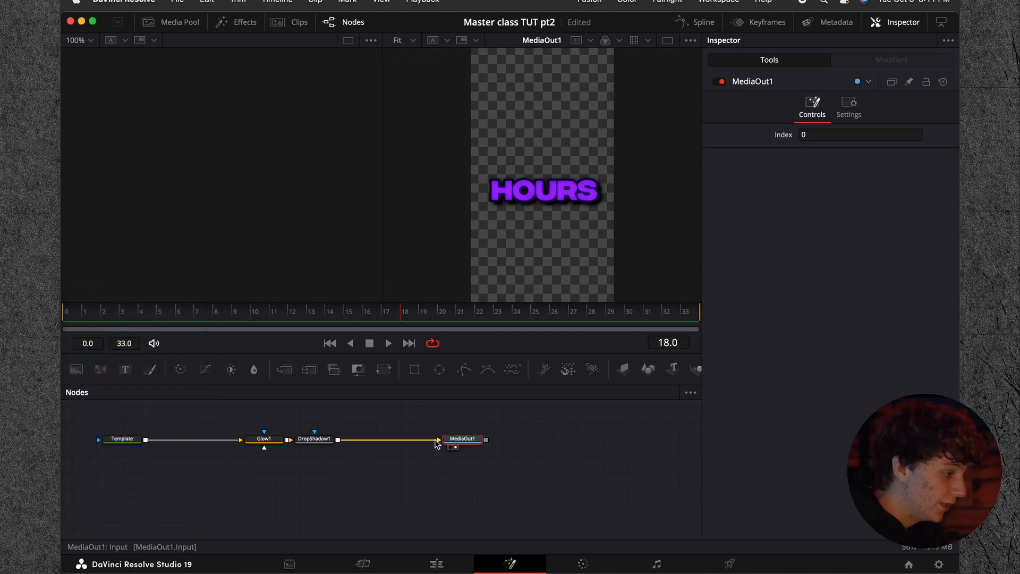
left_click(316, 441)
left_click(127, 439)
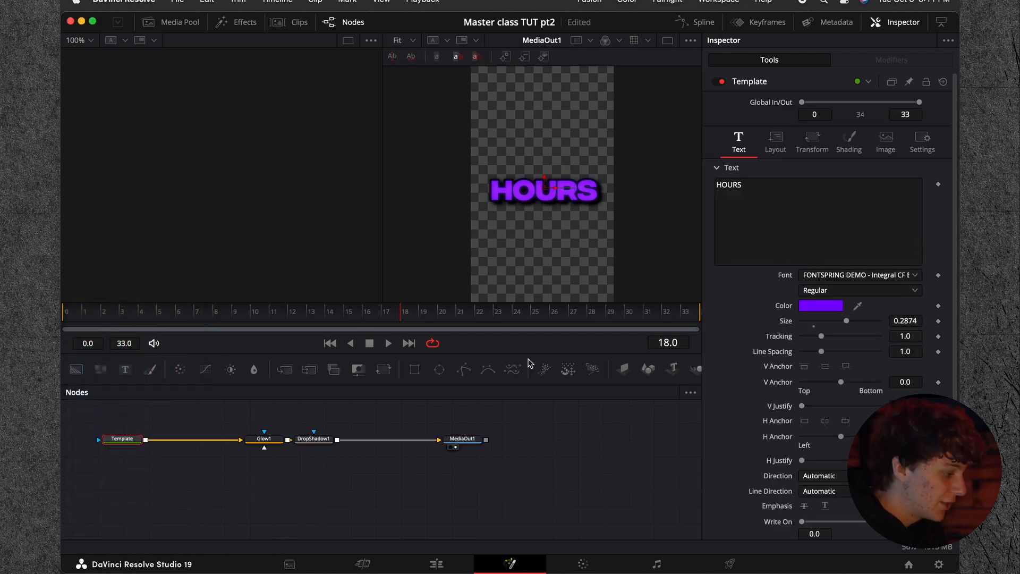
left_click(828, 306)
left_click(122, 430)
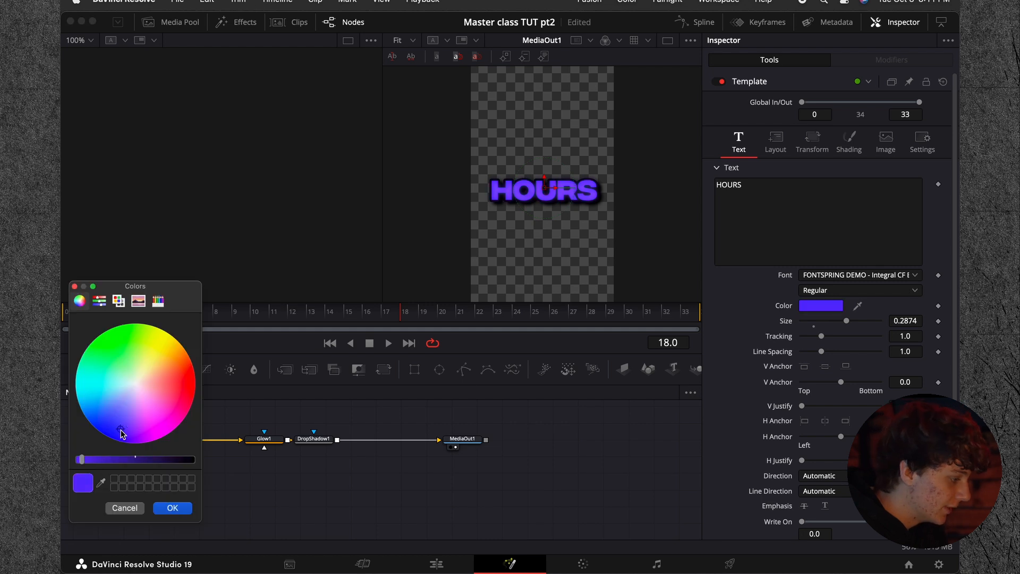
left_click_drag(124, 431, 126, 424)
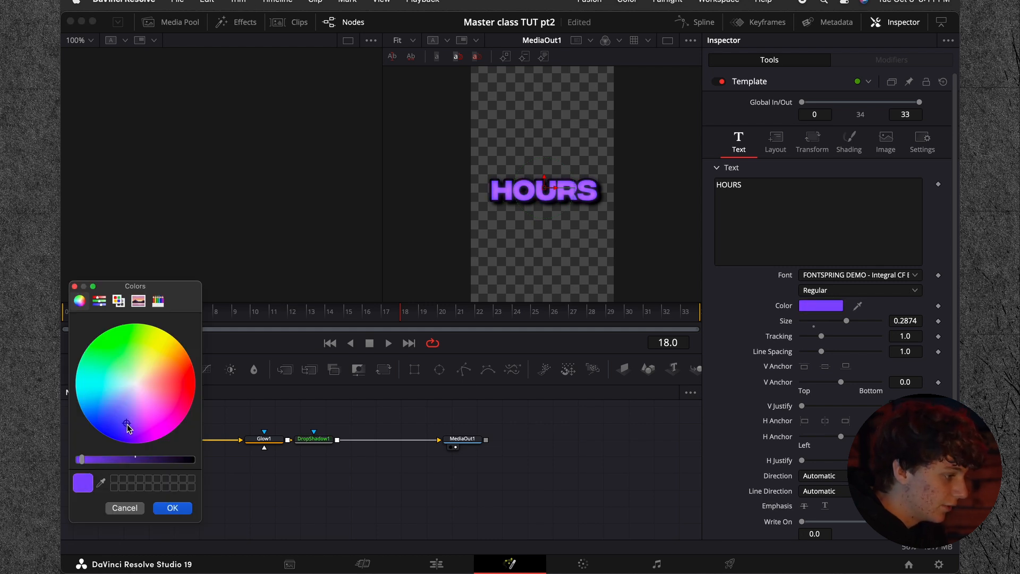
left_click(172, 508)
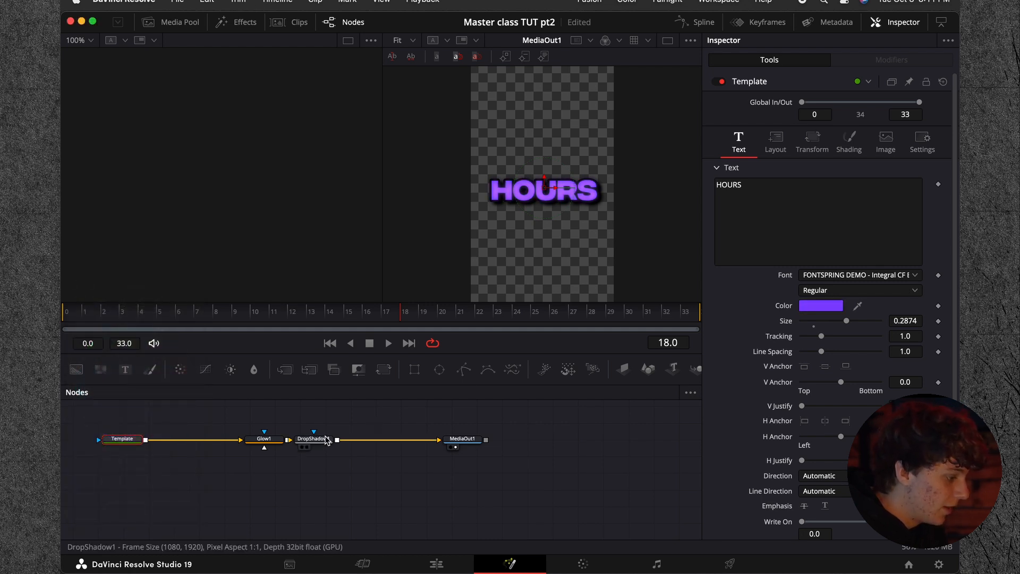
Step: Insert a Scanlines node after DropShadow1 and set its line frequency to 17.31
left_click(322, 440)
key("shift+space")
type("scan")
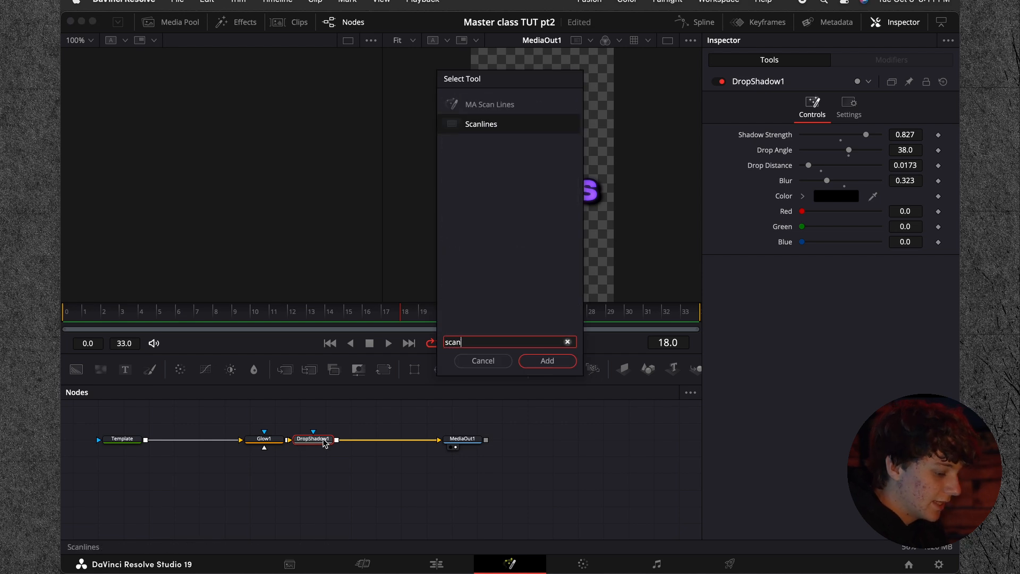
key("Return")
left_click_drag(835, 147, 870, 153)
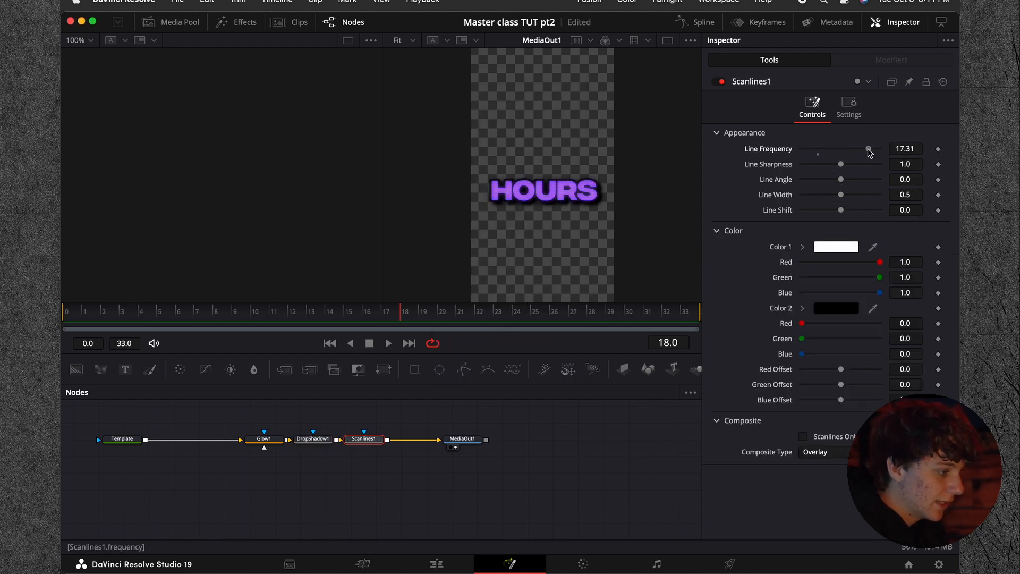
Step: Return to the Edit page and play back the section with the HOURS title several times
left_click(437, 563)
left_click_drag(719, 383, 636, 387)
key("space")
key("space")
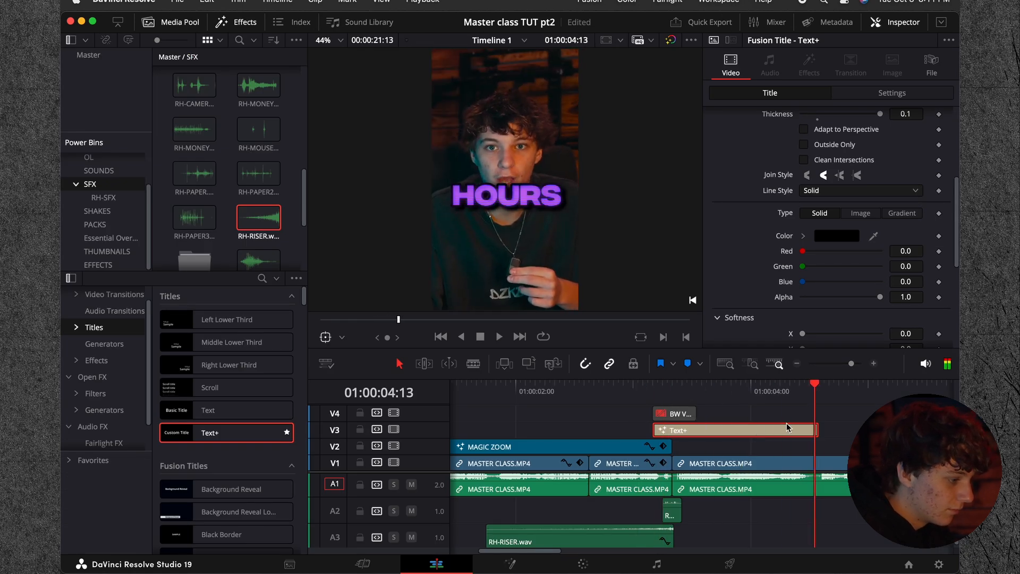
left_click_drag(833, 390, 697, 392)
key("space")
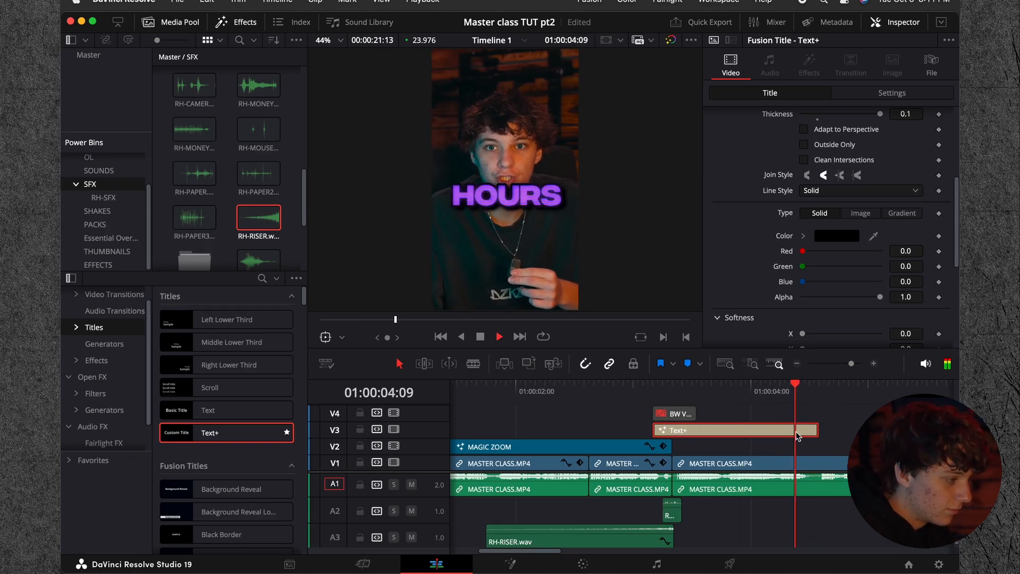
key("space")
left_click_drag(790, 391, 624, 397)
Step: Re-enable the BW Vert Transition 1.mov clip on V4 and play back the section
key("space")
key("space")
left_click(670, 416)
key("d")
key("space")
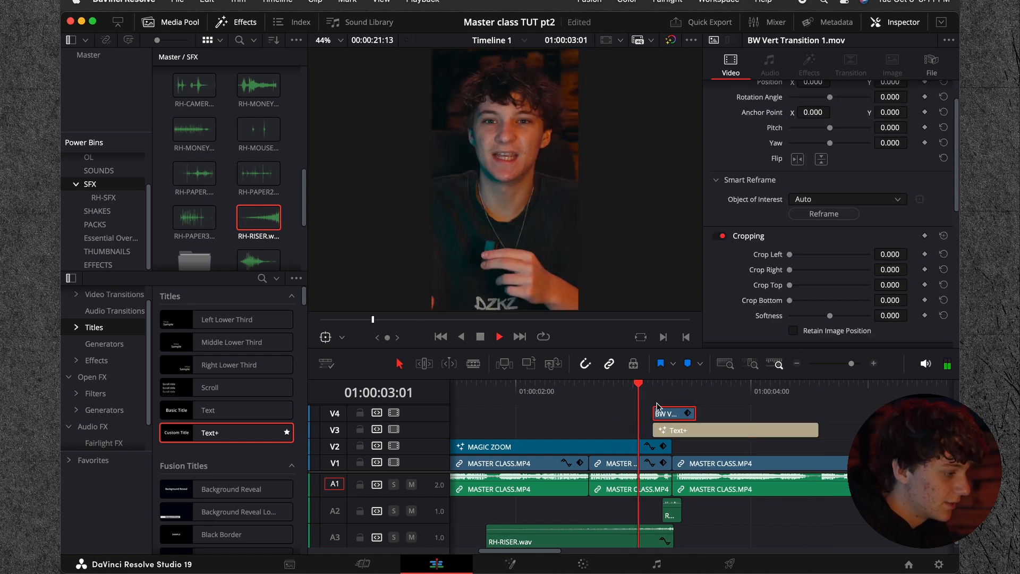
Step: Apply the Up V2 effect to the HOURS title and play back the result
key("space")
left_click(731, 431)
left_click(96, 360)
scroll(176, 428, "down", 20)
left_click_drag(233, 461, 722, 431)
left_click_drag(657, 383, 703, 399)
key("space")
key("space")
Step: Check the frames around the HOURS title's end and extend the title to about 3 seconds
key("Left")
key("Left")
key("Left")
key("Left")
key("Right")
key("Right")
key("Right")
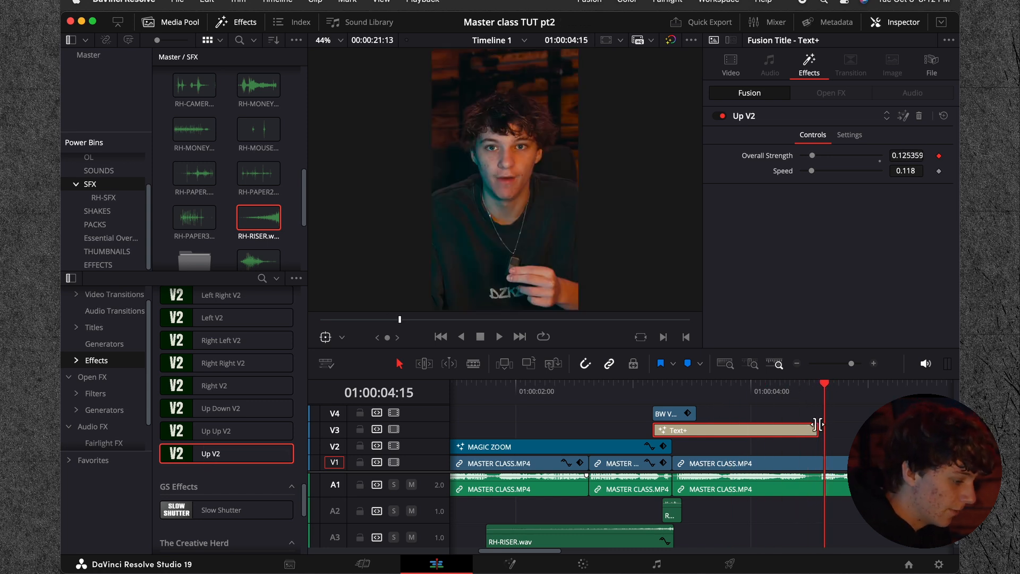
left_click_drag(822, 434, 924, 434)
left_click(797, 363)
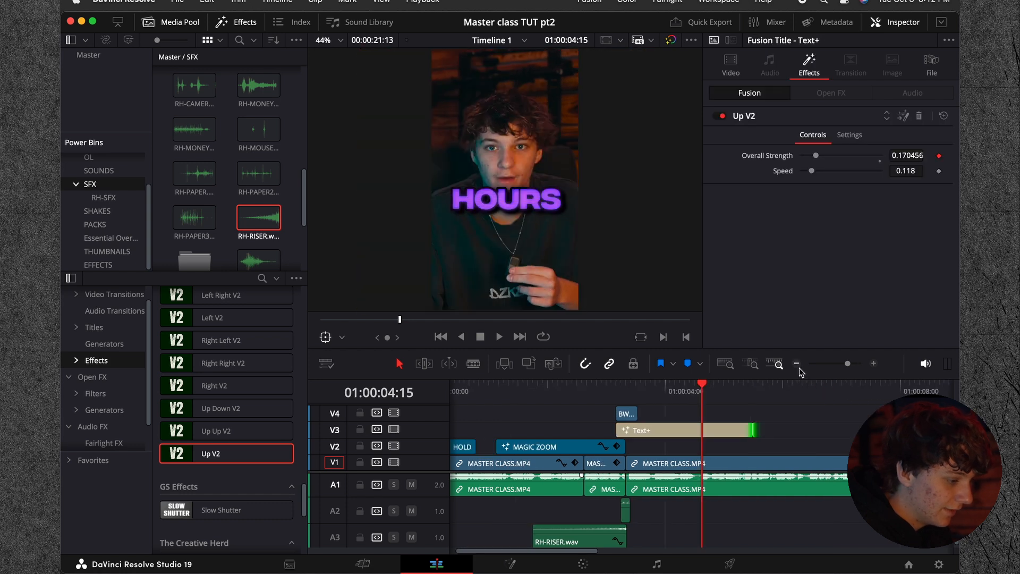
left_click_drag(751, 430, 793, 430)
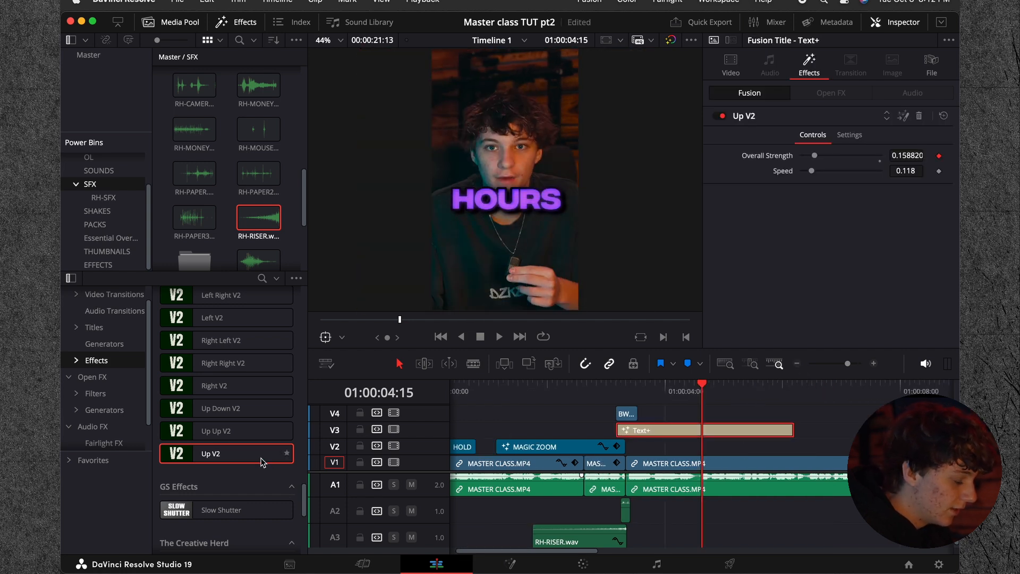
left_click_drag(701, 385, 735, 400)
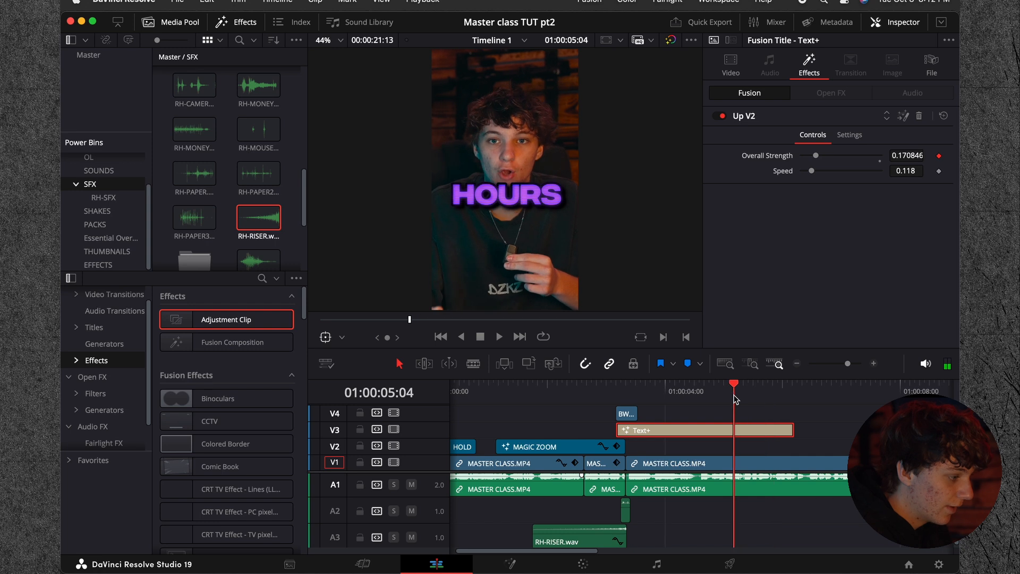
Step: Replace the title's Up V2 effect with Up Down V2, lengthen the title further and scrub through it
left_click(918, 117)
scroll(207, 376, "down", 15)
scroll(206, 375, "down", 10)
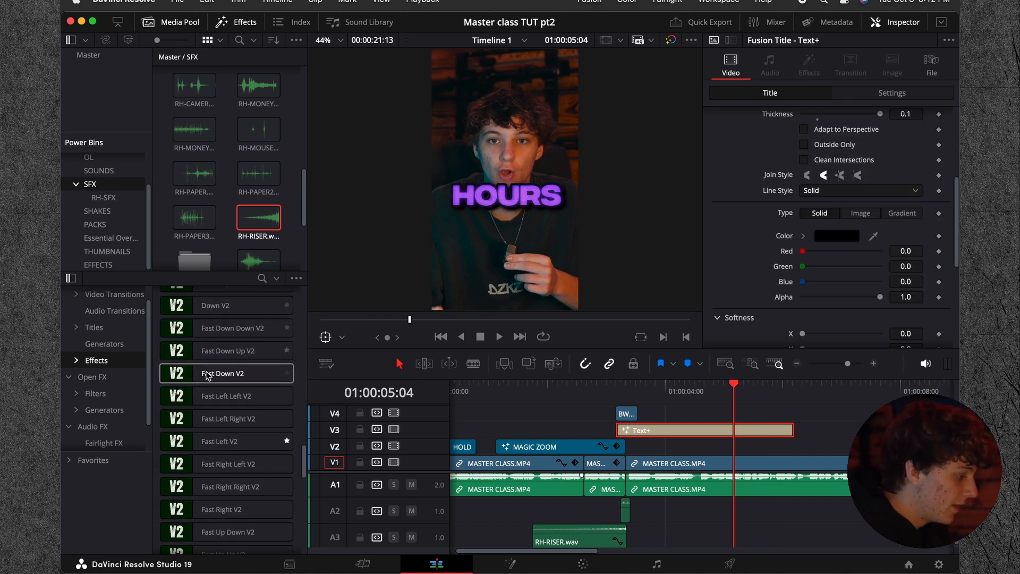
left_click_drag(201, 369, 696, 429)
left_click_drag(706, 387, 776, 392)
left_click_drag(795, 428, 860, 429)
left_click(795, 393)
left_click_drag(861, 397, 645, 409)
left_click(664, 429)
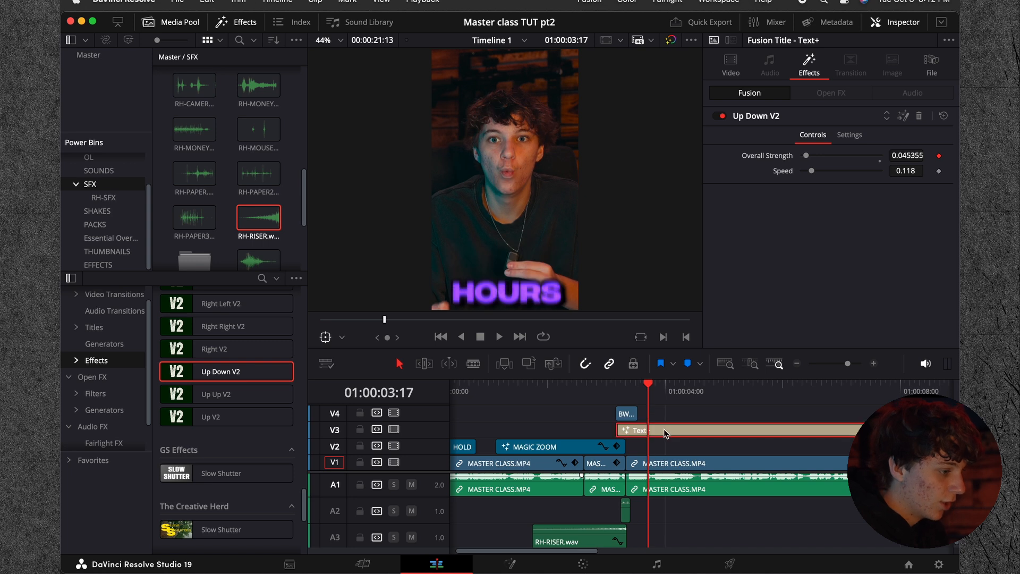
Step: Replace the title's Up Down V2 effect with Fast Down Up V2 and play it back
left_click(919, 116)
scroll(241, 400, "up", 10)
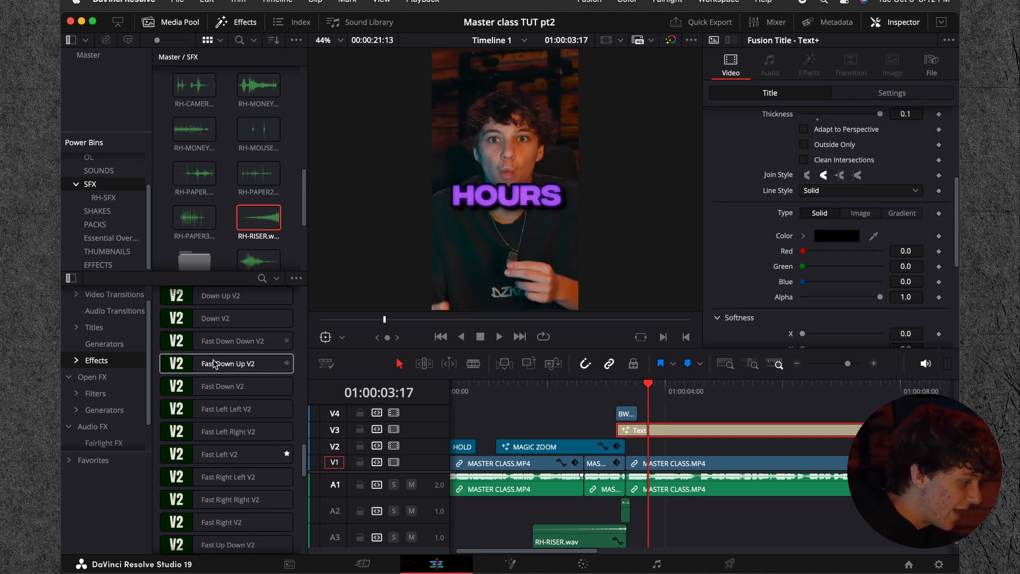
left_click_drag(218, 364, 643, 430)
left_click_drag(643, 393, 615, 393)
key("space")
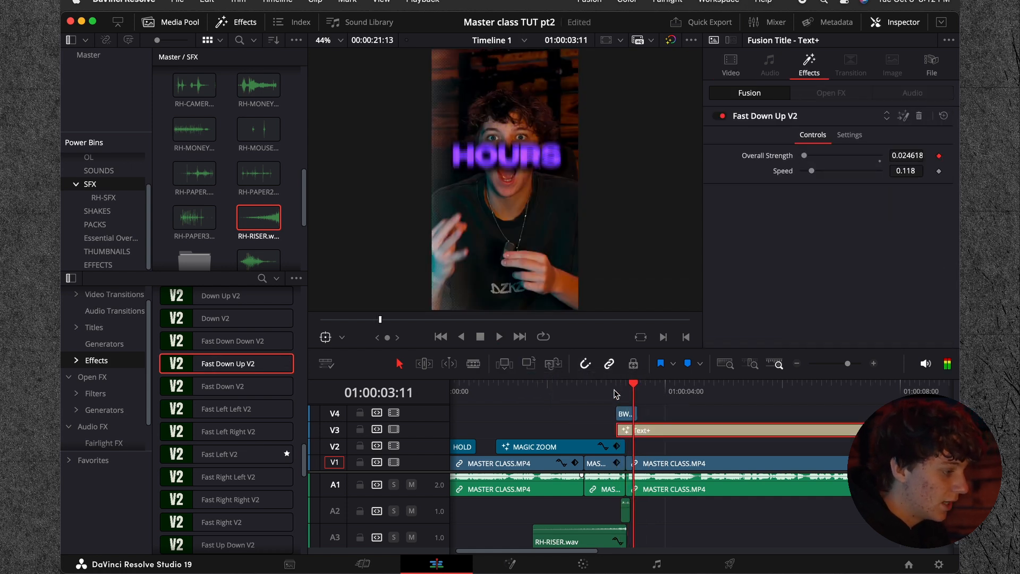
Step: Replace the title's Fast Down Up V2 effect with Fast Up Down V2
left_click(919, 116)
scroll(207, 343, "up", 4)
scroll(208, 347, "down", 4)
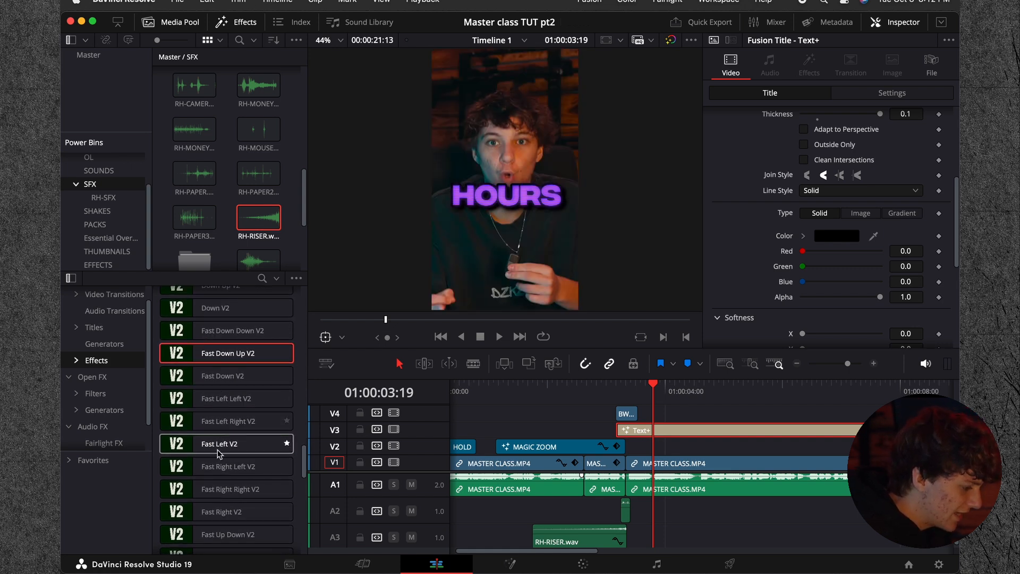
left_click_drag(218, 531, 701, 430)
Step: Shorten the HOURS title to less than one second and play it back from its start
left_click_drag(910, 430, 660, 442)
left_click(626, 391)
left_click(617, 392)
key("space")
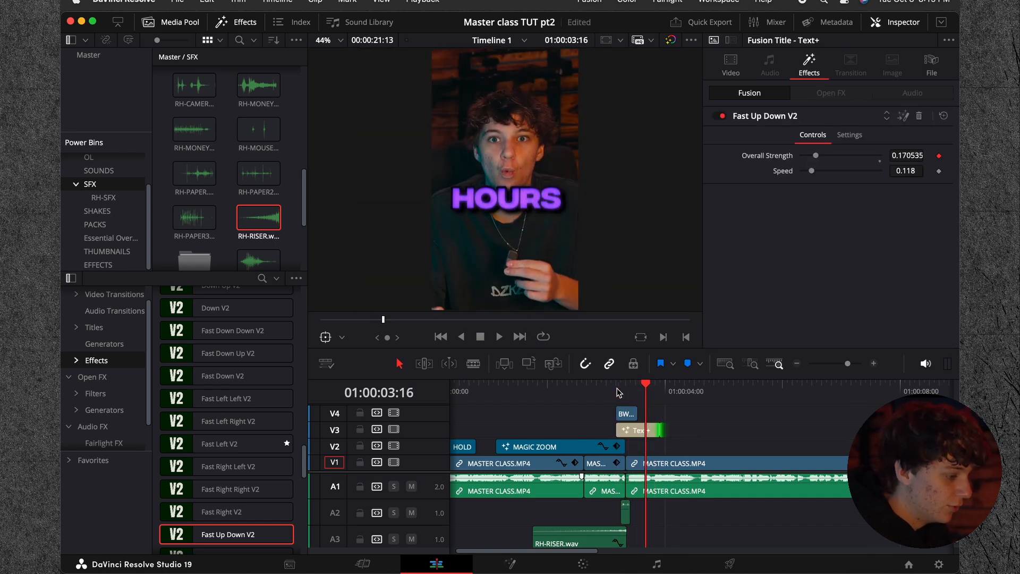
Step: Lengthen the HOURS title to about 1.5 seconds and play back its animation
left_click_drag(656, 429, 703, 429)
left_click_drag(689, 393, 665, 393)
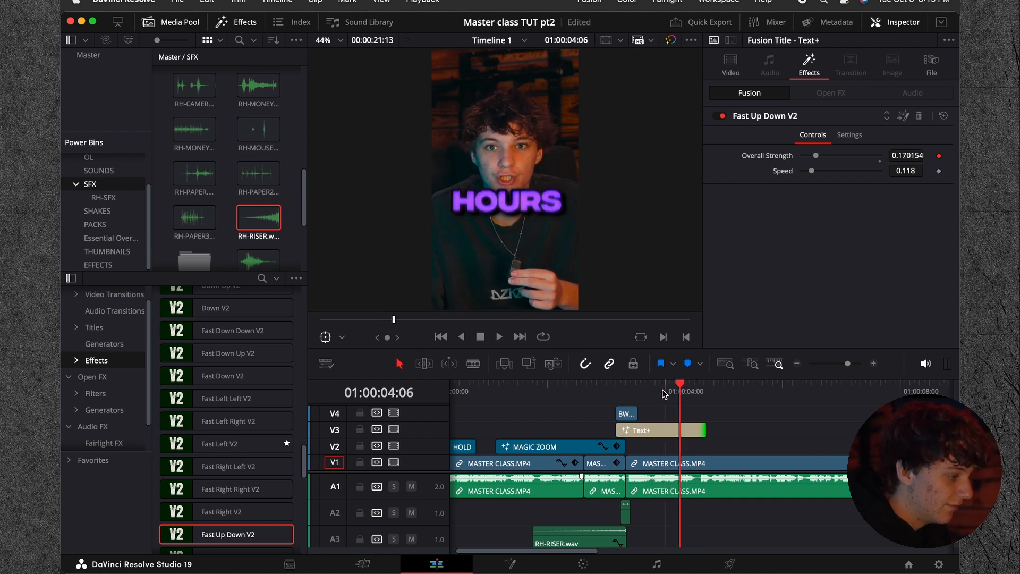
left_click_drag(663, 394, 613, 395)
key("space")
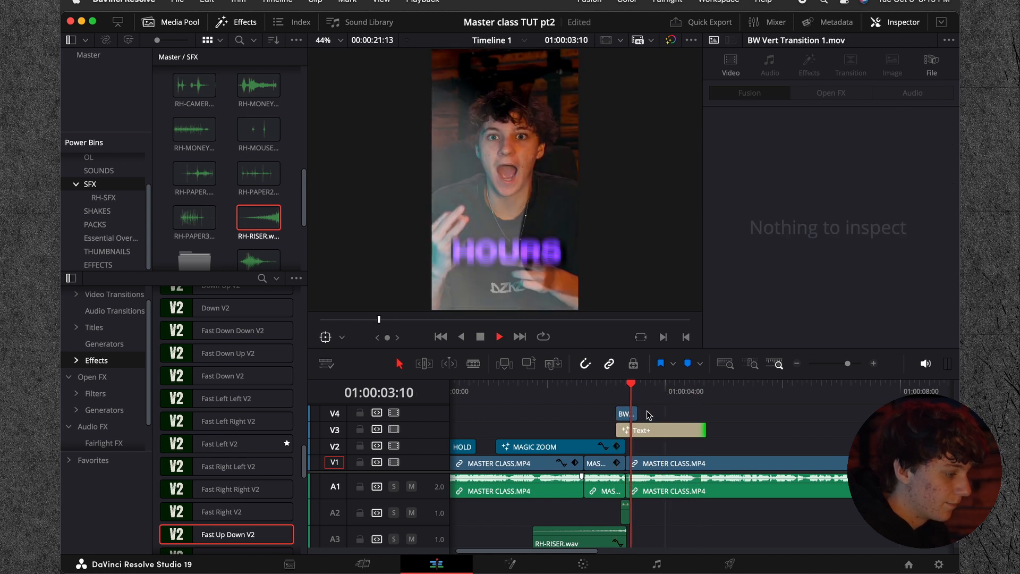
left_click_drag(626, 393, 621, 393)
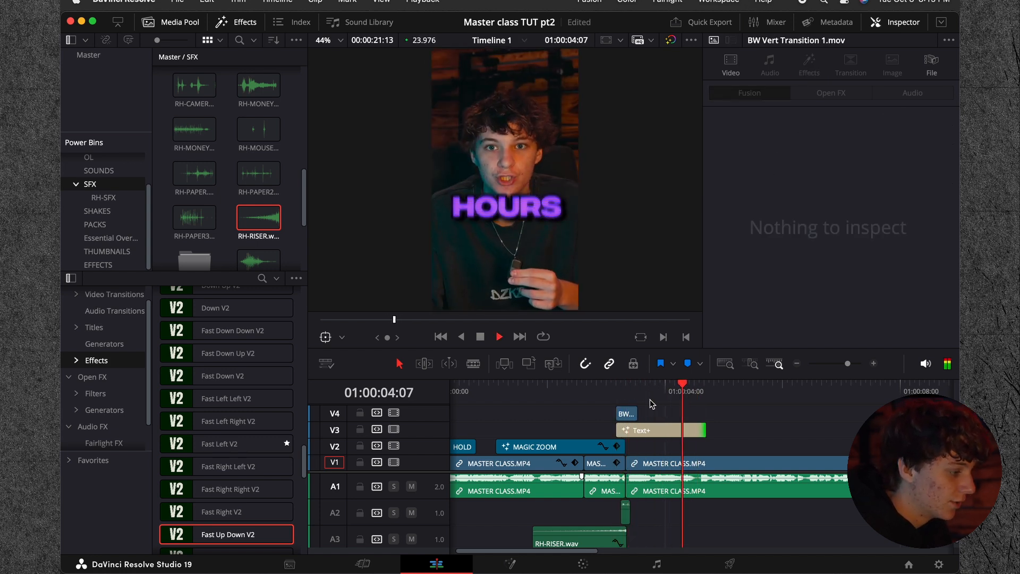
Step: Play back the HOURS title several times to check how its Fast Up Down V2 animation enters and leaves
key("space")
left_click(797, 363)
left_click_drag(581, 394, 551, 392)
left_click(565, 429)
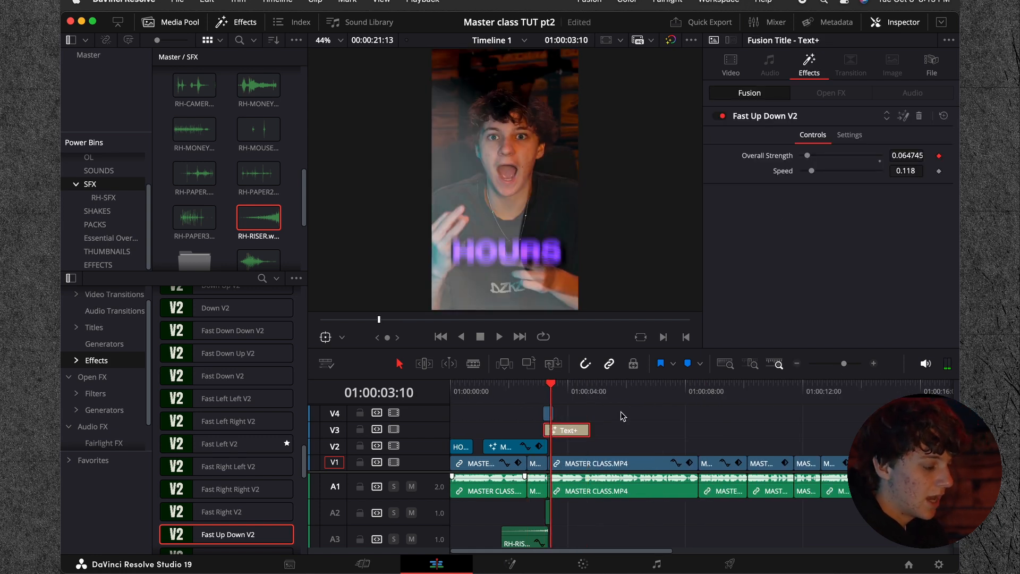
key("space")
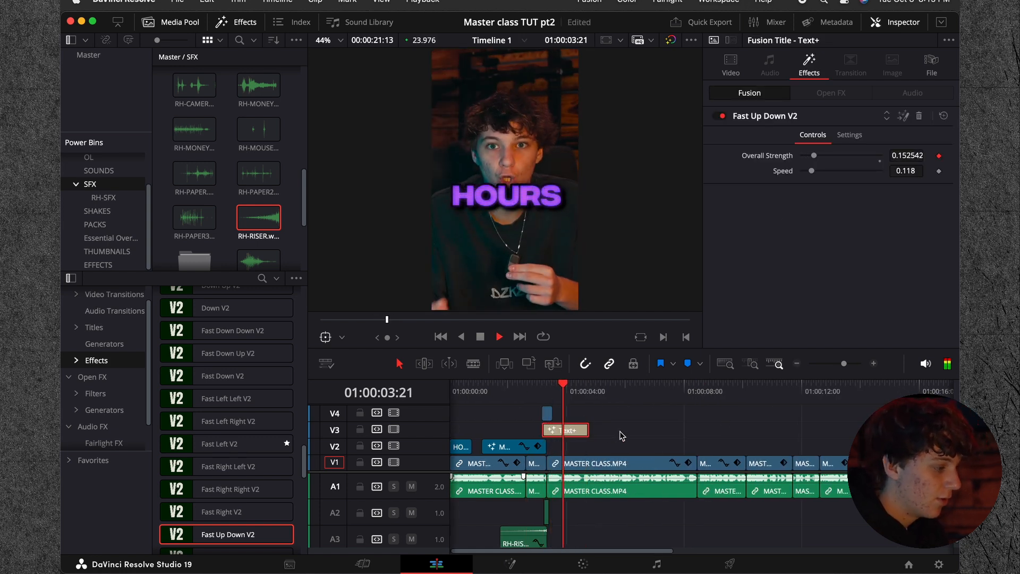
key("space")
left_click_drag(584, 395, 536, 396)
key("space")
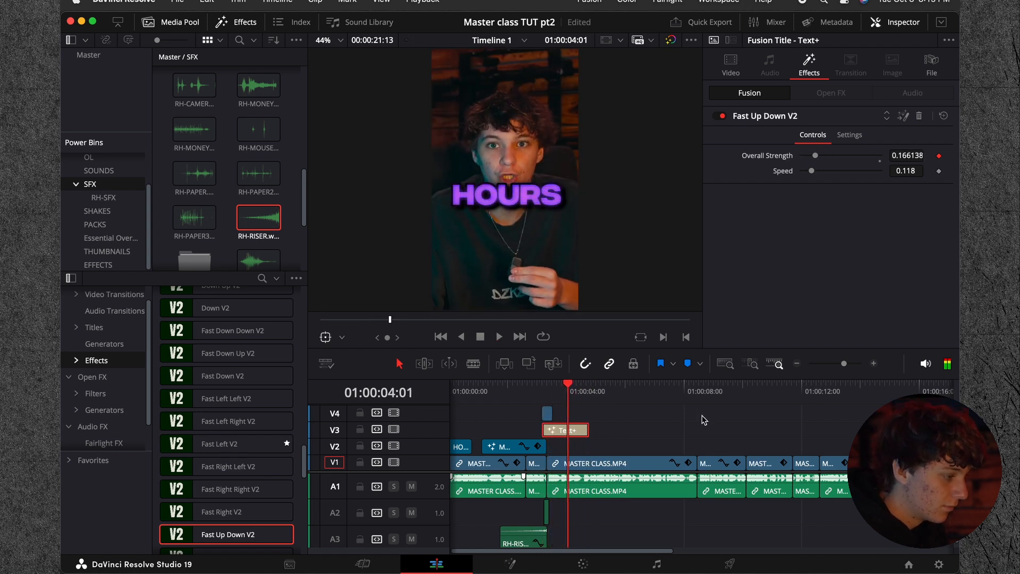
key("space")
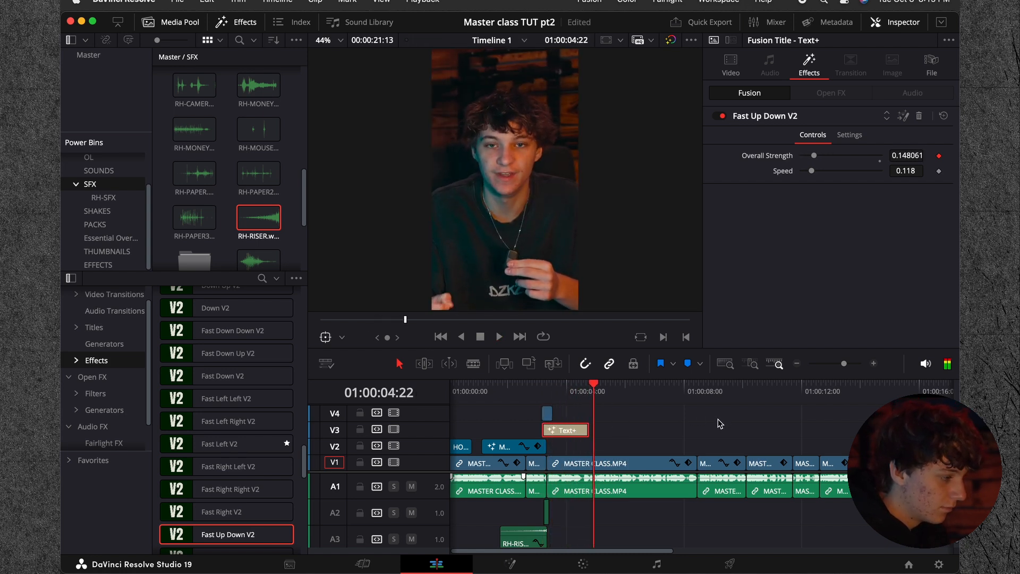
left_click_drag(589, 397, 569, 395)
left_click(873, 364)
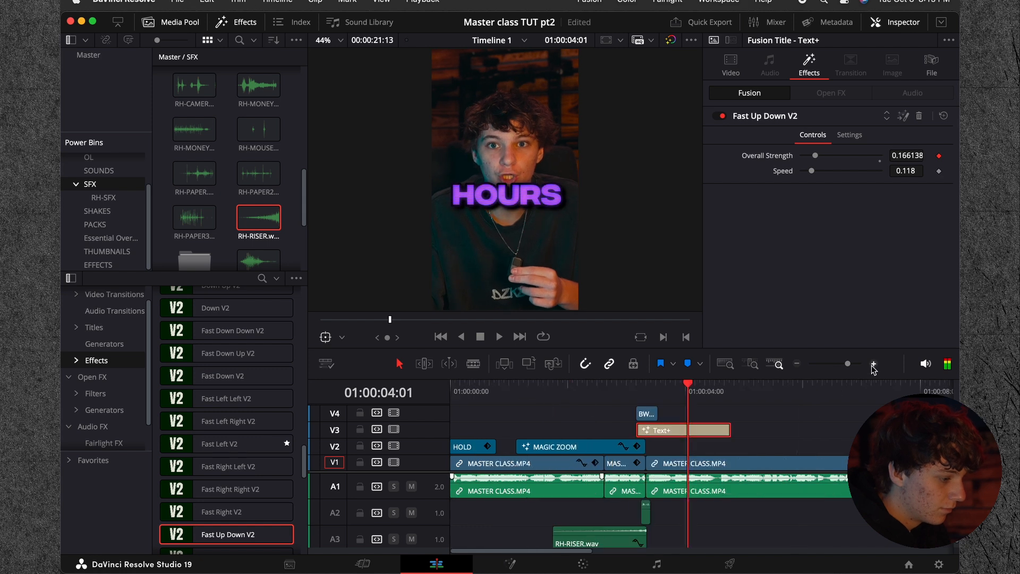
left_click(873, 364)
key("space")
key("space")
Step: Replace the HOURS title's Fast Up Down V2 effect with Up V2 and play it back from the title's start
left_click(921, 114)
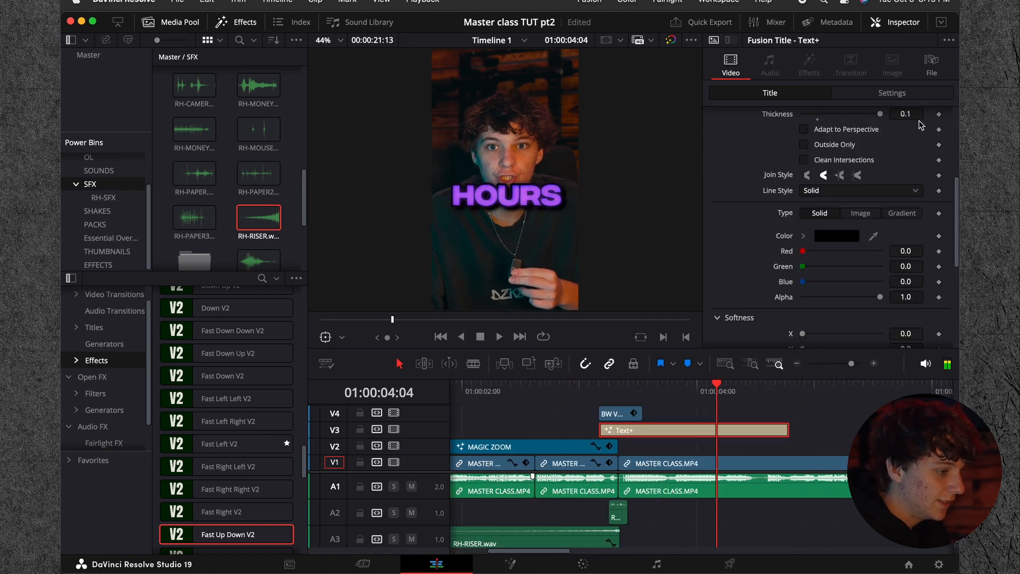
scroll(236, 509, "down", 10)
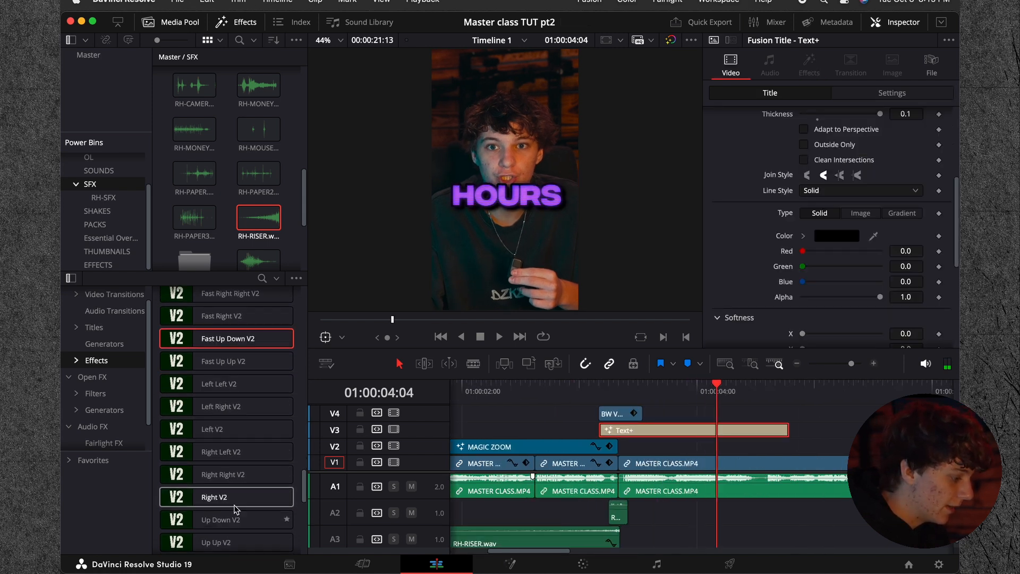
left_click_drag(234, 467, 704, 430)
left_click(602, 394)
key("space")
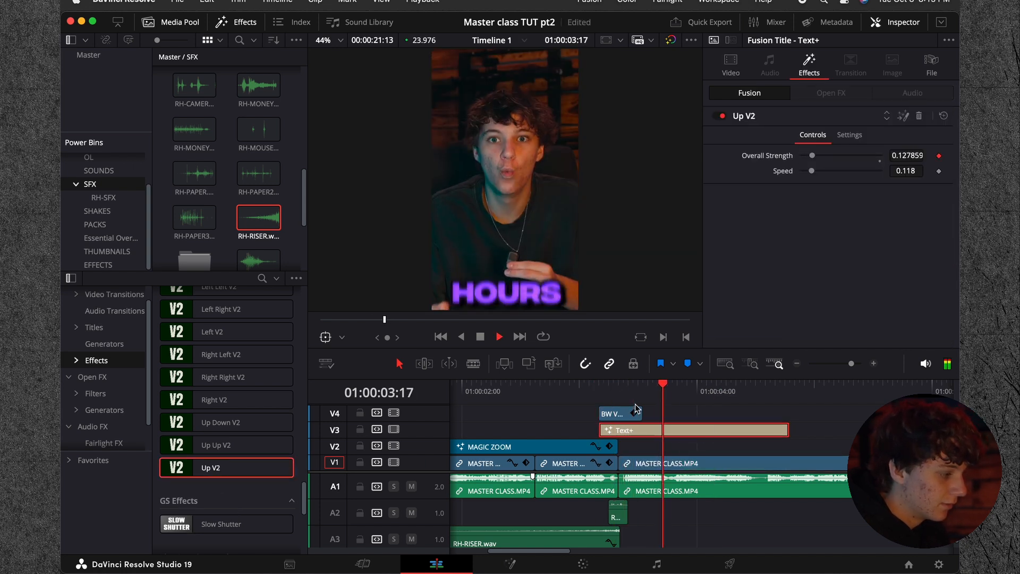
key("space")
Step: Split the HOURS title at 01:00:04:14 and delete the piece after the cut
left_click_drag(793, 393, 766, 404)
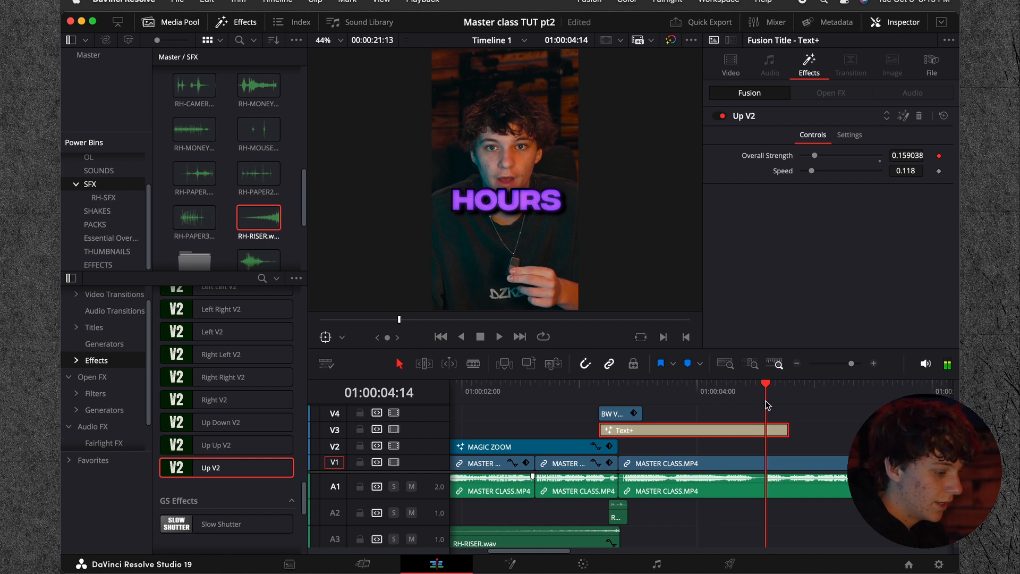
left_click(780, 434)
left_click(780, 429)
key("super+b")
left_click(779, 429)
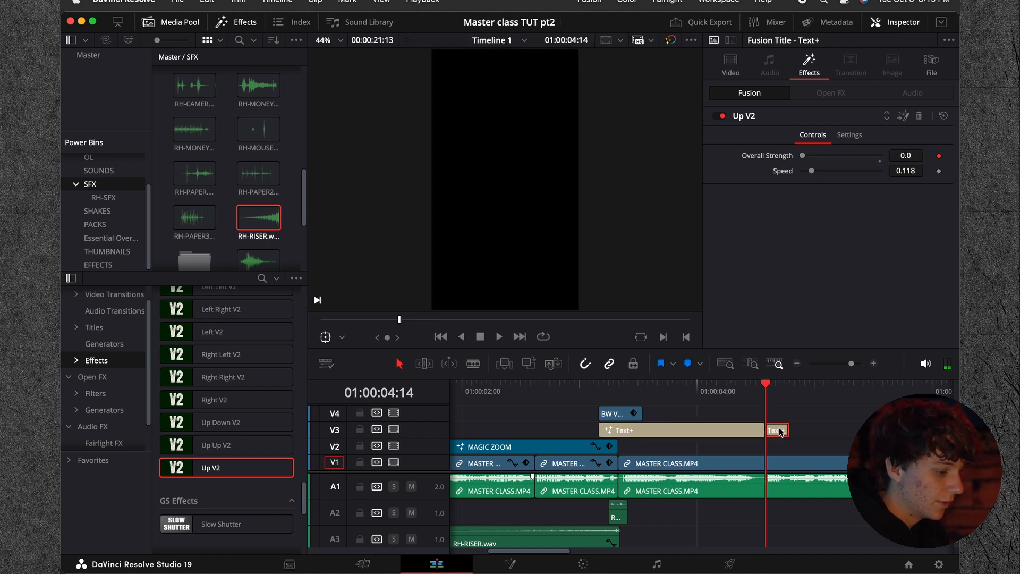
key("BackSpace")
mouse_move(761, 392)
left_mouse_down()
mouse_move(733, 393)
mouse_move(779, 400)
mouse_move(764, 397)
left_mouse_up()
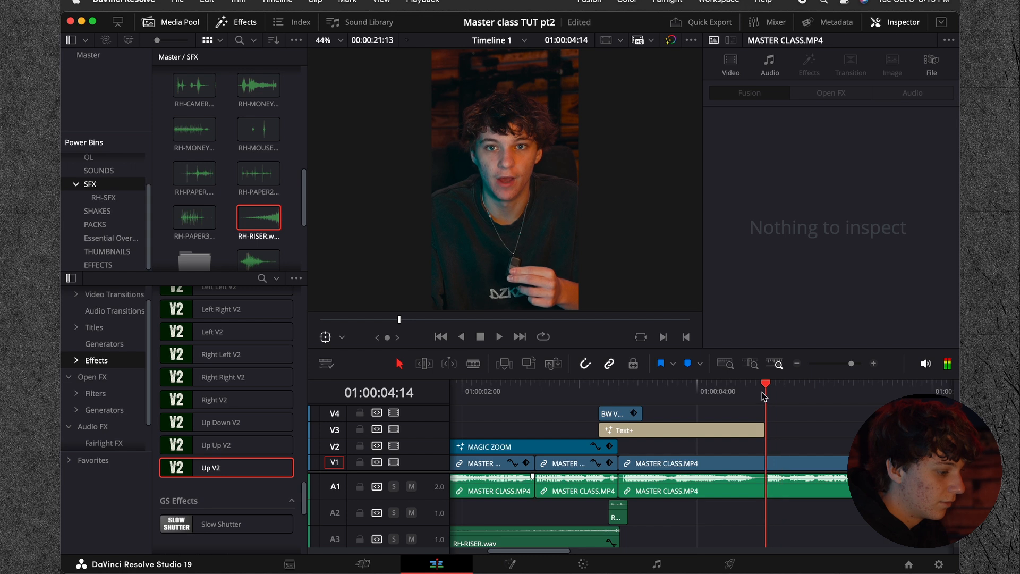
Step: Place the RH-NOISE.mov clip from Essential Overlays on V3 directly after the HOURS title
left_click(110, 240)
right_click(271, 184)
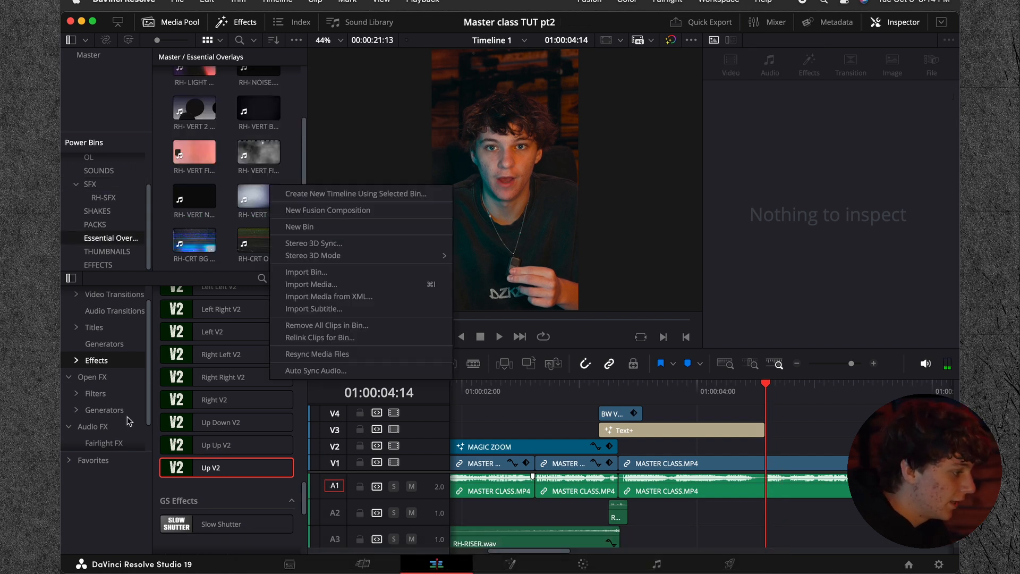
left_click(222, 177)
scroll(222, 177, "up", 3)
left_click_drag(259, 133, 797, 430)
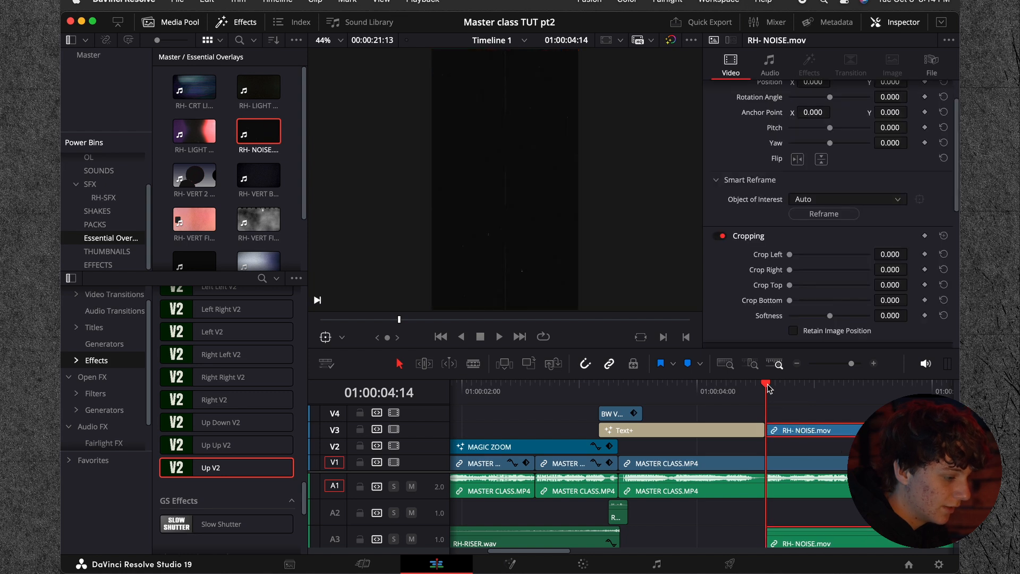
Step: Play through the RH-NOISE.mov section to find where the overlay should end
left_click(796, 364)
key("space")
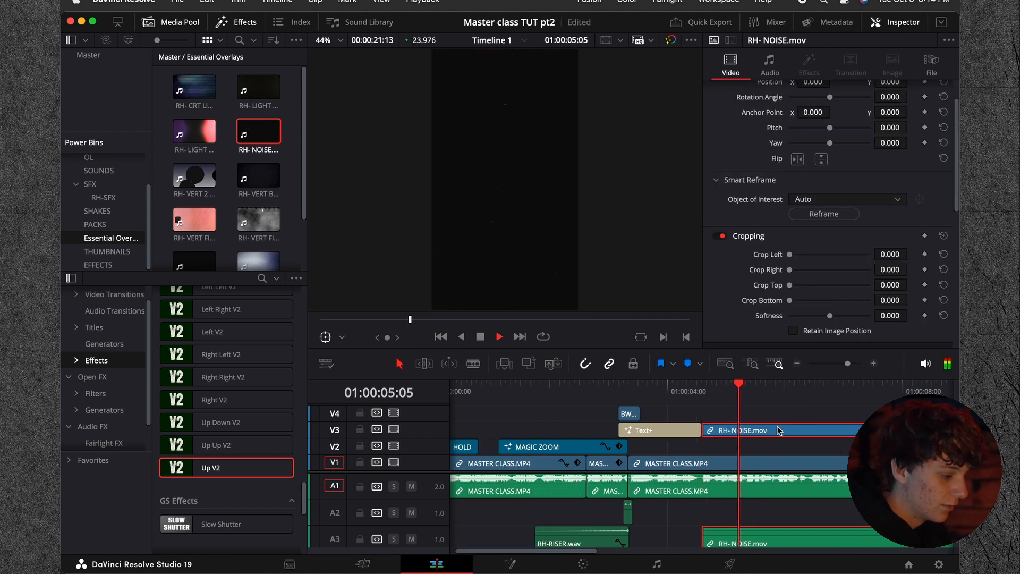
key("space")
left_click(761, 390)
key("space")
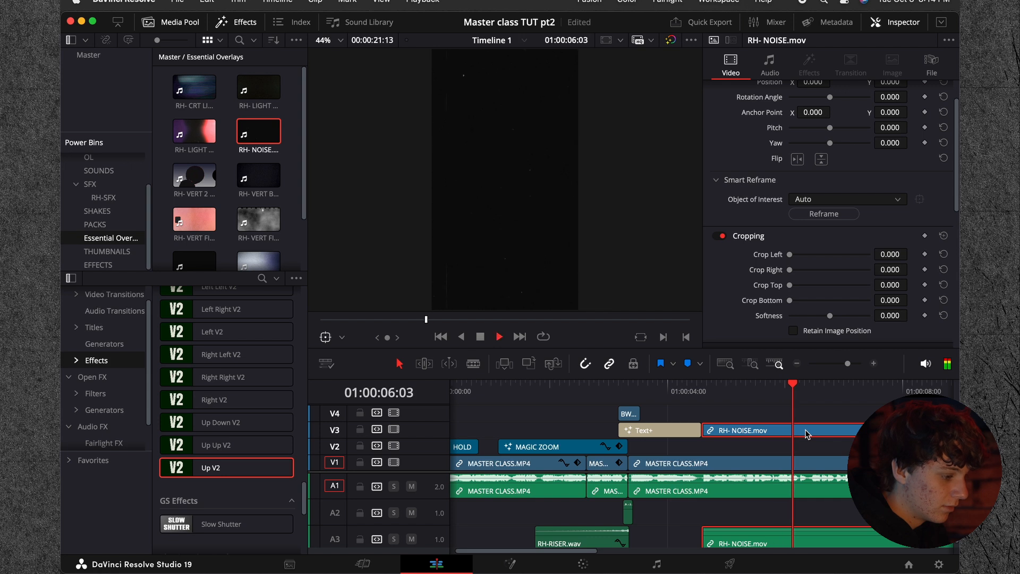
key("super+b")
key("super+z")
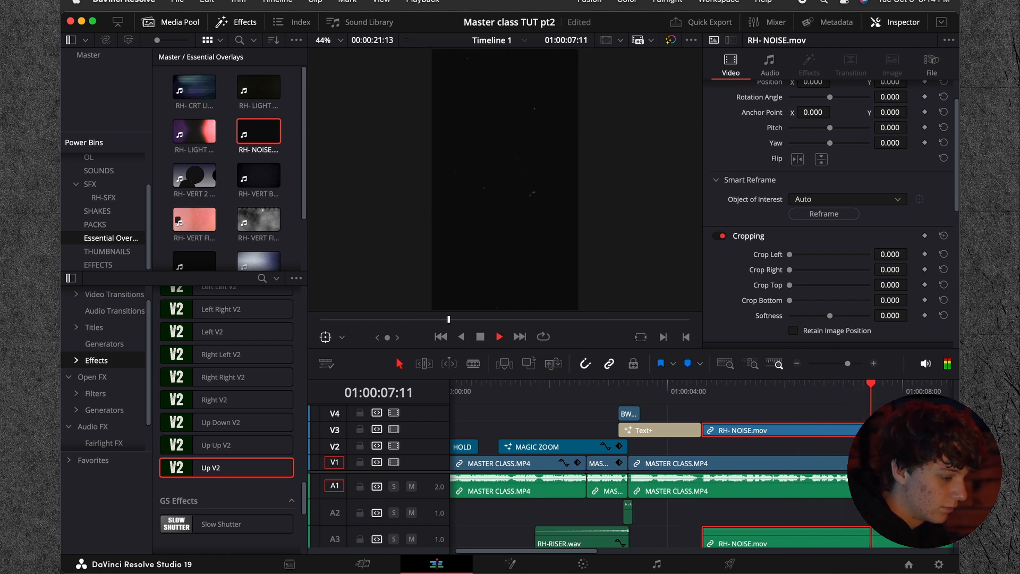
Step: Shorten the MASTER CLASS.MP4 clip to end at 01:00:08:09 and trim the RH-NOISE.mov overlay to the same point
left_click(834, 392)
key("space")
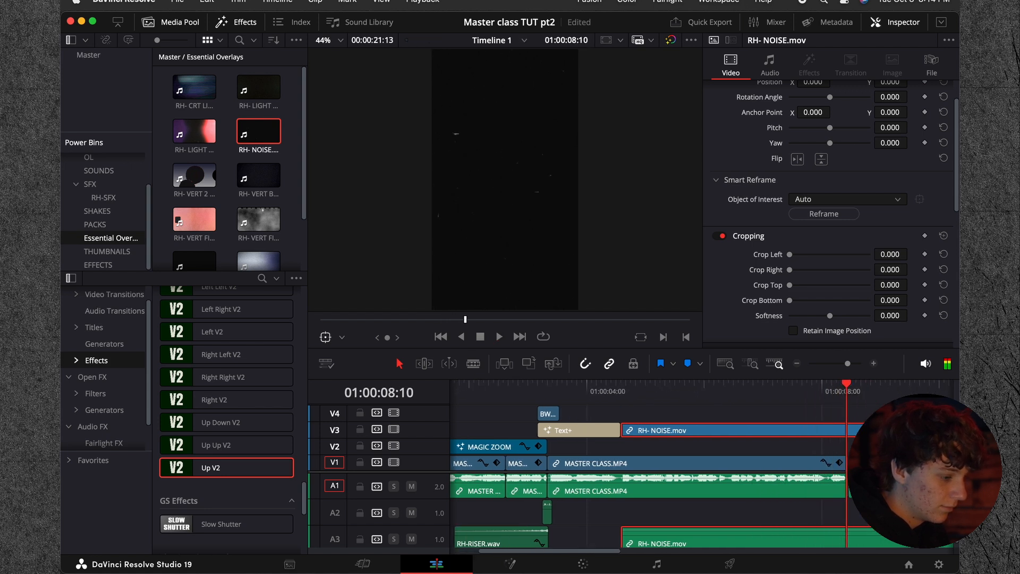
key("space")
left_click(814, 463)
left_click(847, 463)
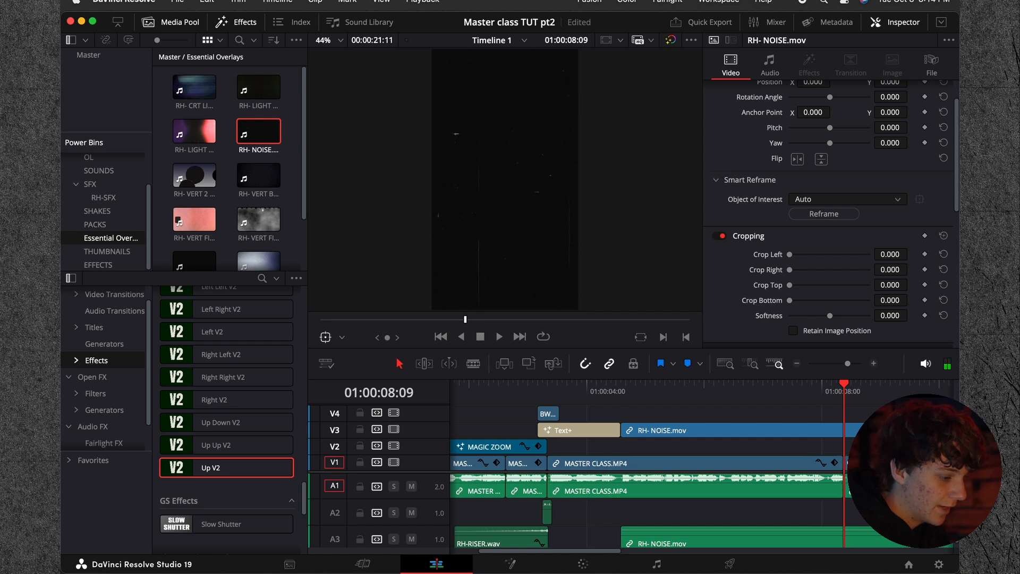
left_click(759, 402)
Step: Rotate the RH-NOISE.mov overlay by 90 degrees and scale its zoom to 0.630 so it fills the vertical frame
left_click(756, 435)
scroll(813, 122, "up", 2)
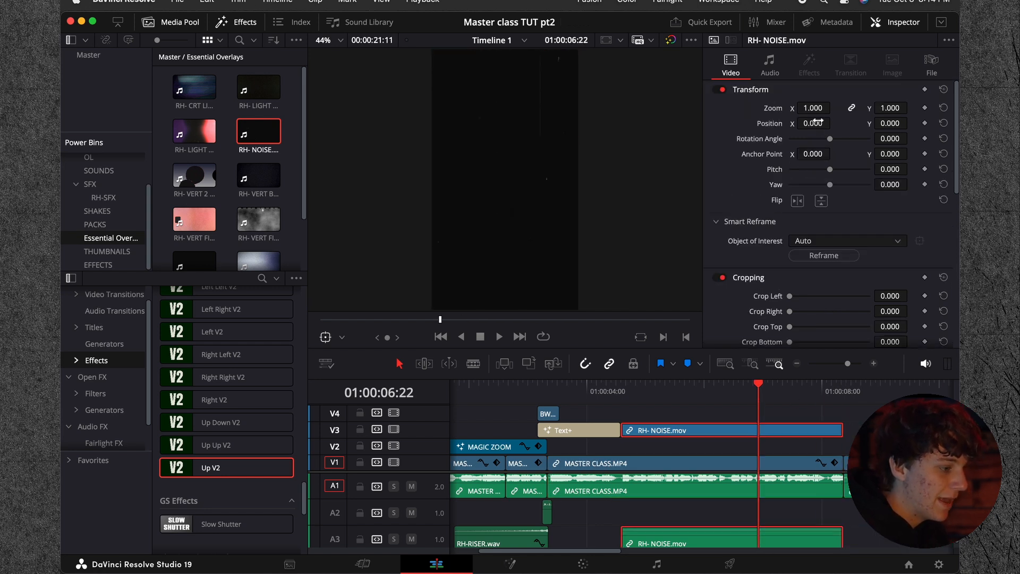
left_click_drag(812, 108, 817, 110)
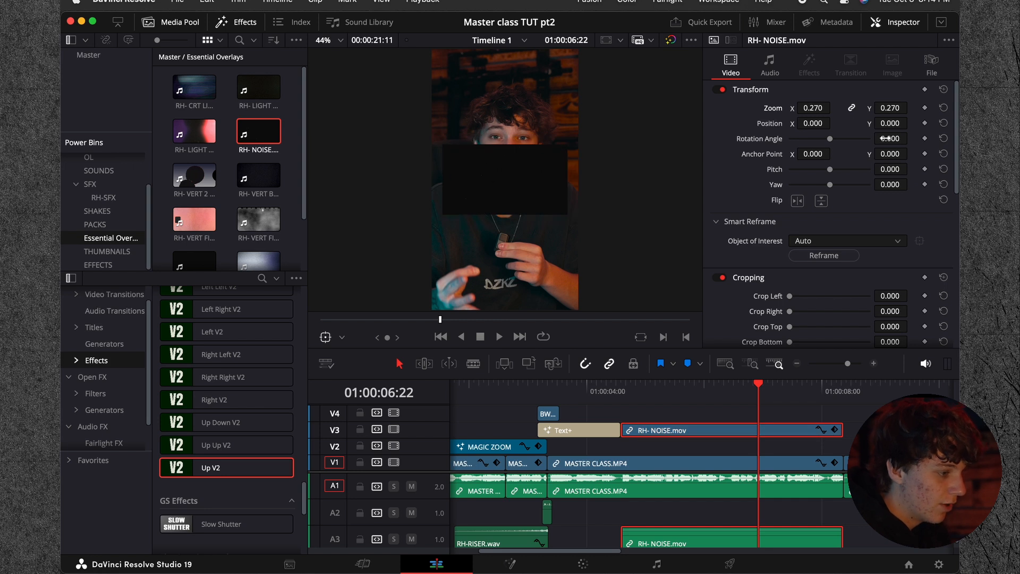
type("90")
key("Return")
left_click_drag(811, 106, 834, 107)
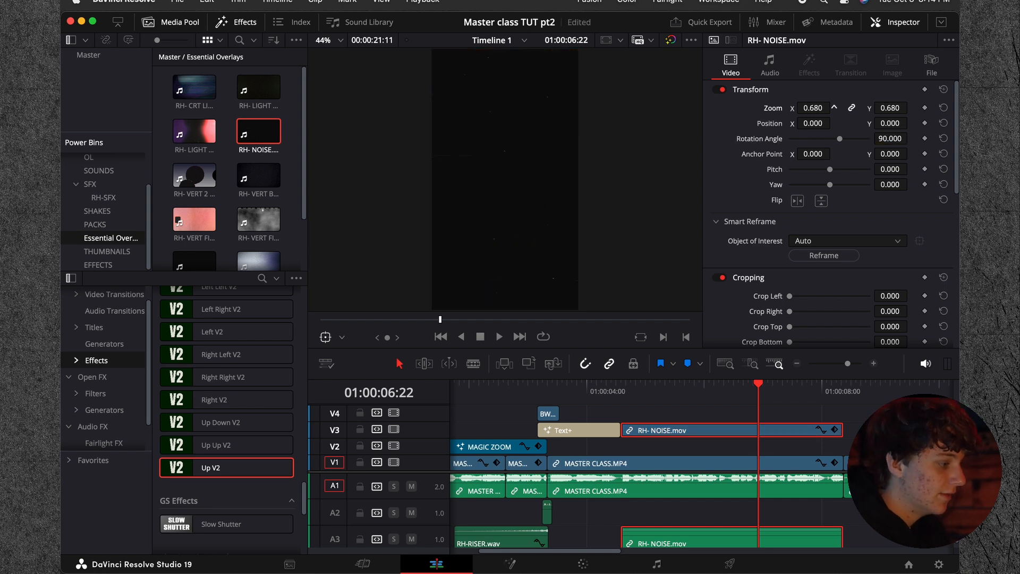
Step: Play back the start of the noise overlay and delete only the RH-NOISE.mov audio on A3
left_click_drag(730, 398, 604, 397)
key("space")
key("space")
right_click(659, 427)
left_click(683, 422)
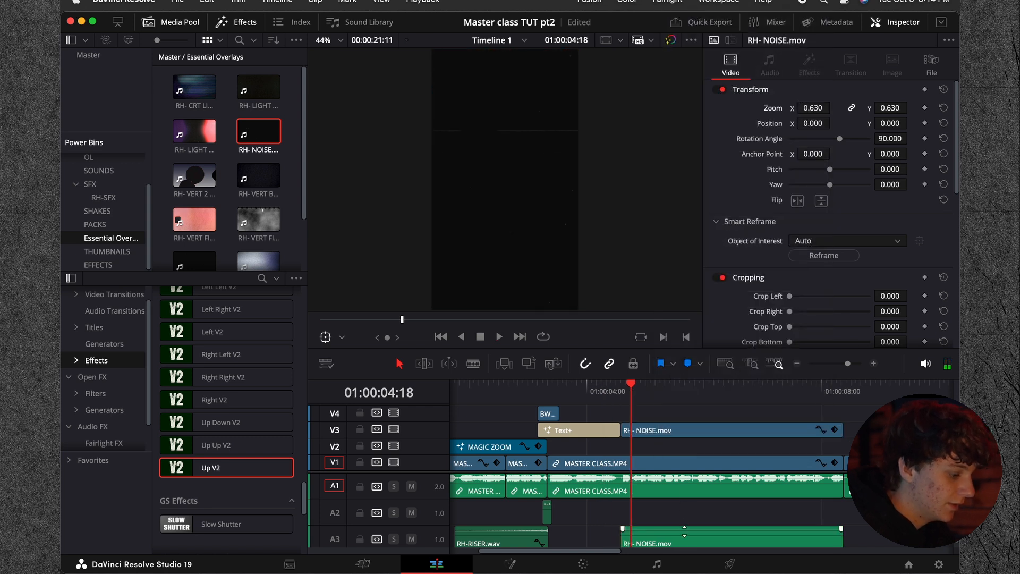
key("Delete")
Step: Play back the change from the HOURS title to the noise overlay
left_click(609, 392)
key("space")
key("space")
left_click_drag(627, 392, 605, 393)
key("space")
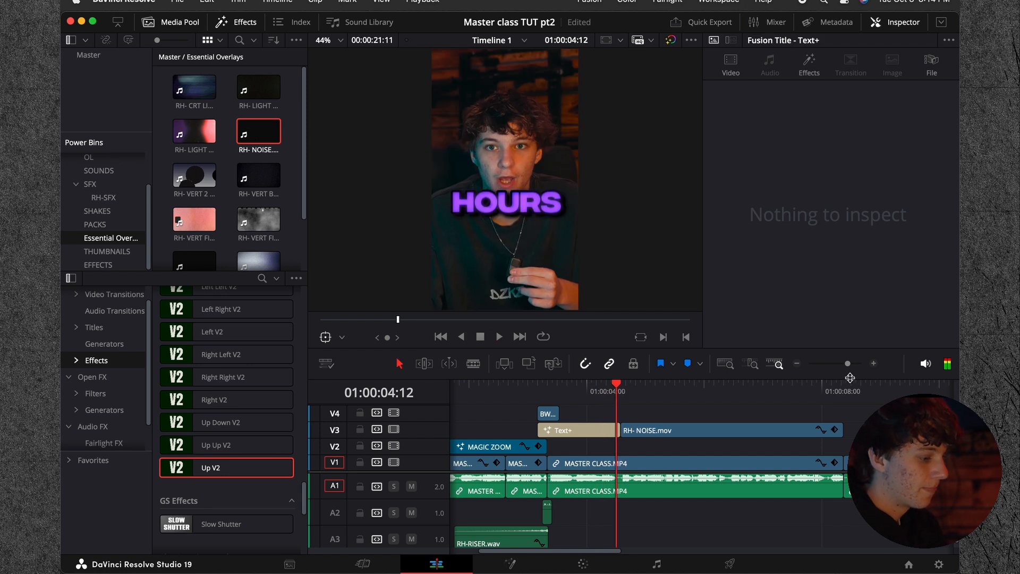
Step: Add a Text+ title on V4 above the RH-NOISE.mov overlay, starting at 01:00:04:14
left_click(795, 366)
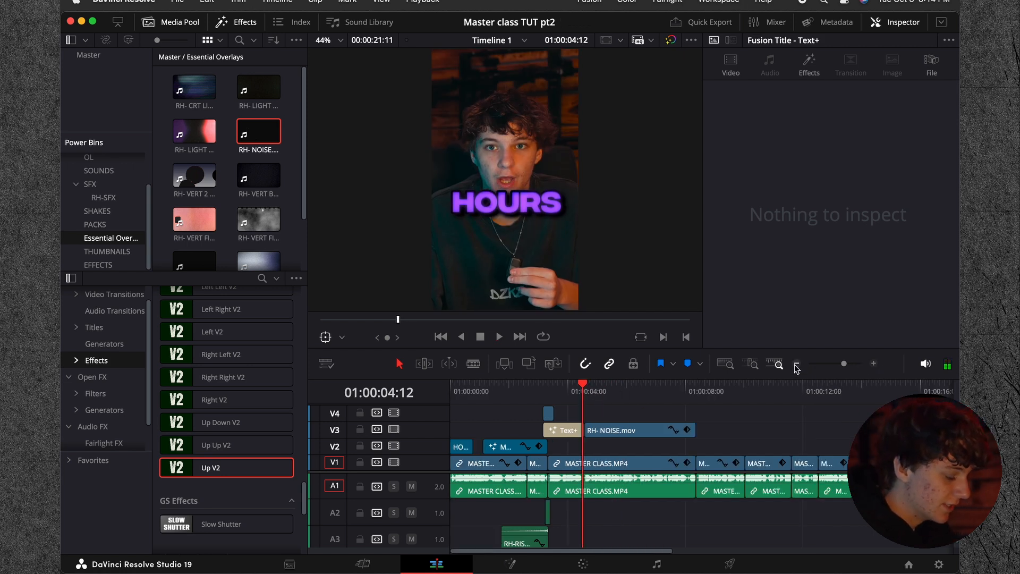
left_click(873, 362)
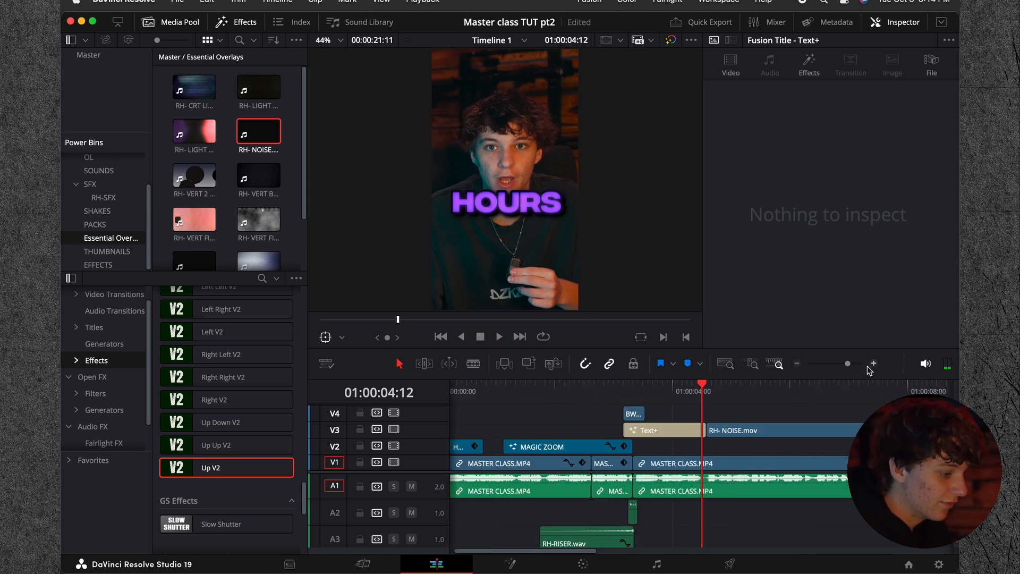
left_click(707, 393)
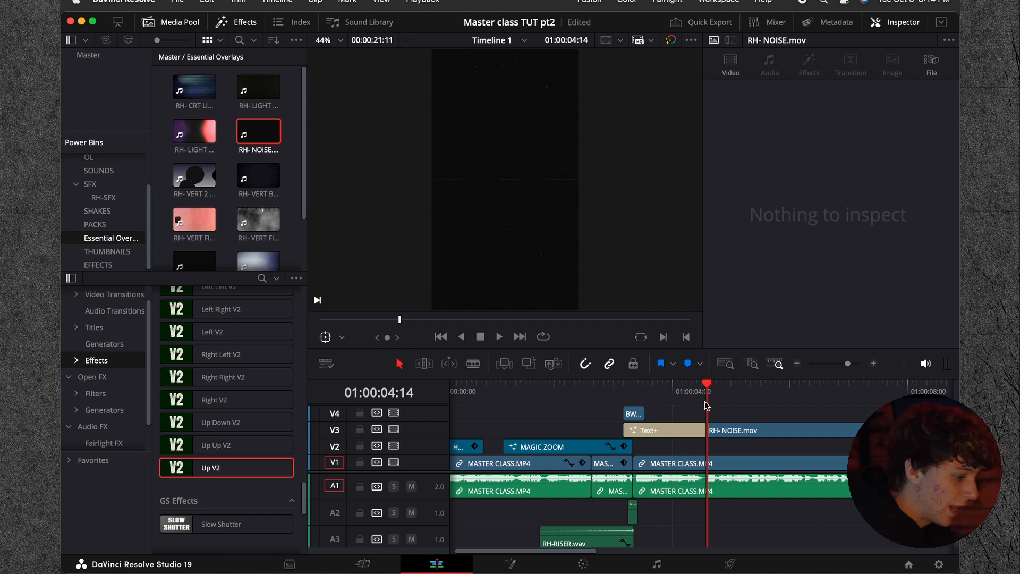
left_click(92, 330)
scroll(212, 432, "up", 5)
left_click_drag(211, 431, 711, 414)
scroll(760, 223, "up", 5)
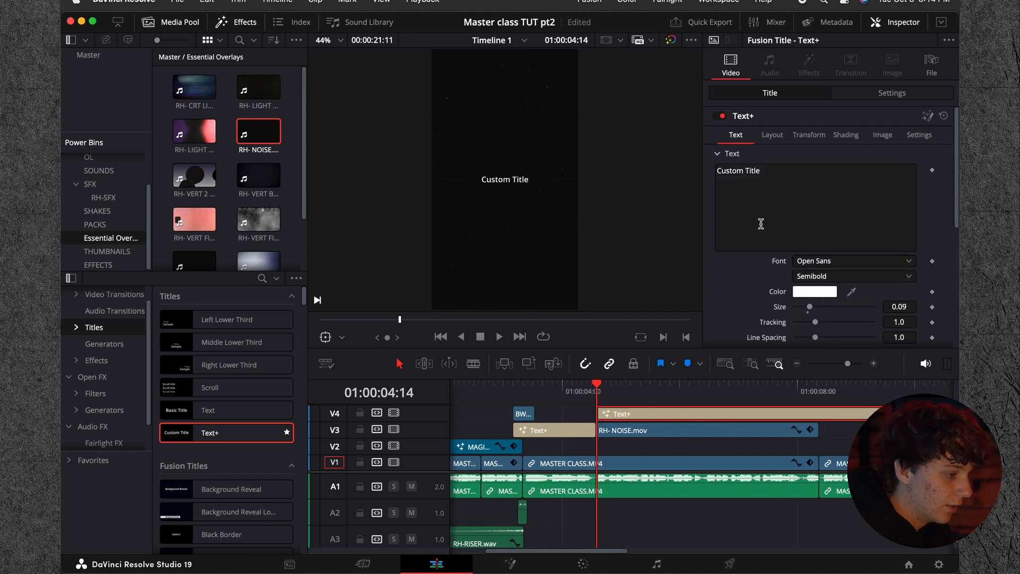
Step: Set the new title's font to Raleway Light Italic and its size to 0.1693
left_click(827, 263)
type("ral")
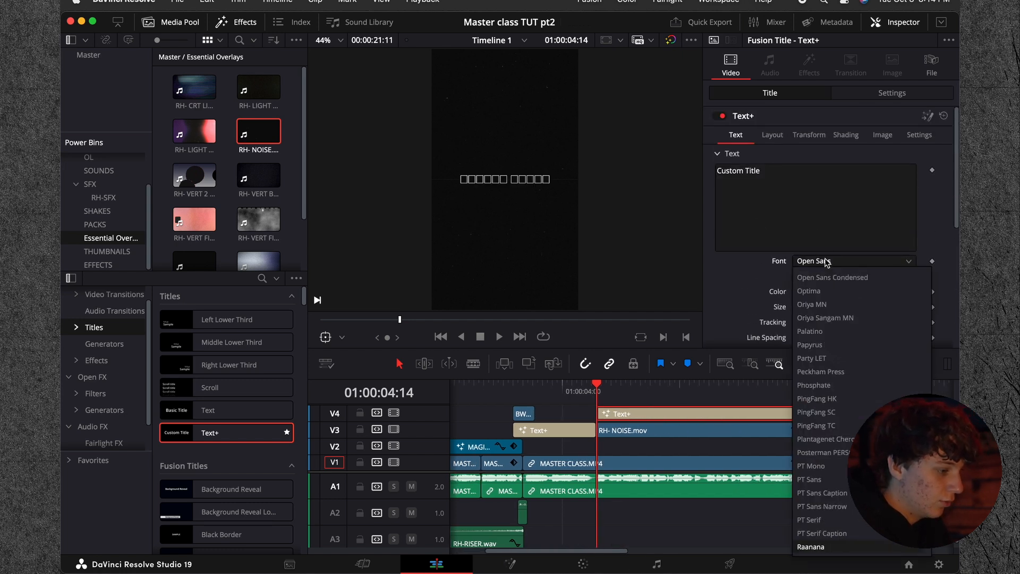
key("Return")
left_click(823, 276)
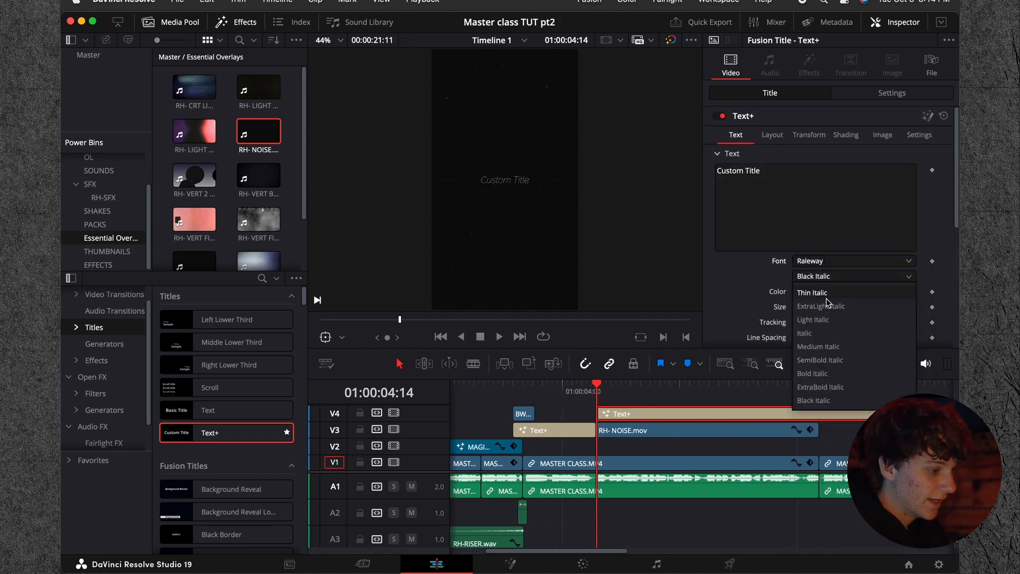
left_click(825, 321)
left_click_drag(810, 311, 823, 314)
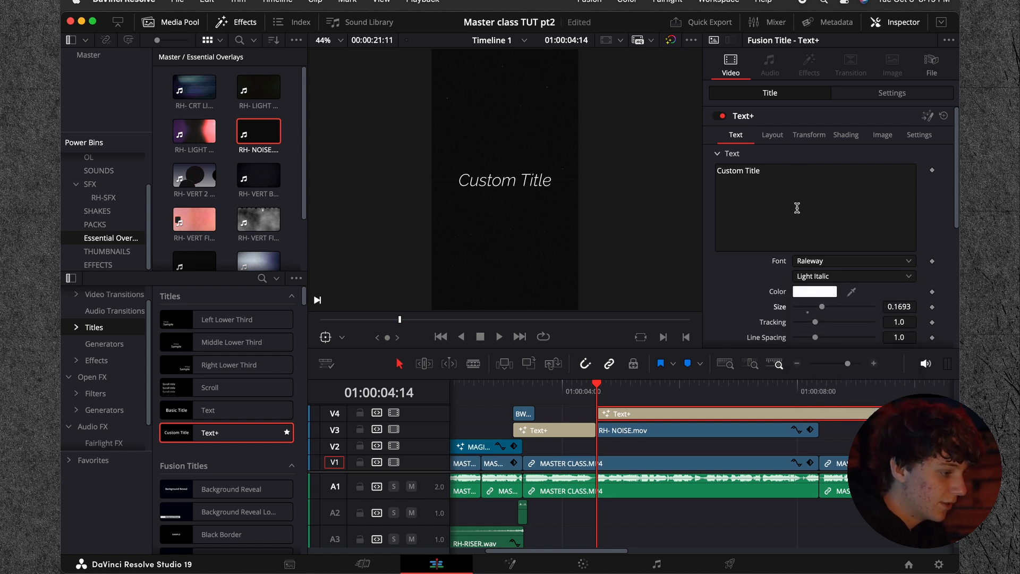
Step: Set the title's text to "OF" and split the title at 01:00:04:22, where the next word starts
left_click_drag(792, 177, 628, 149)
type("O")
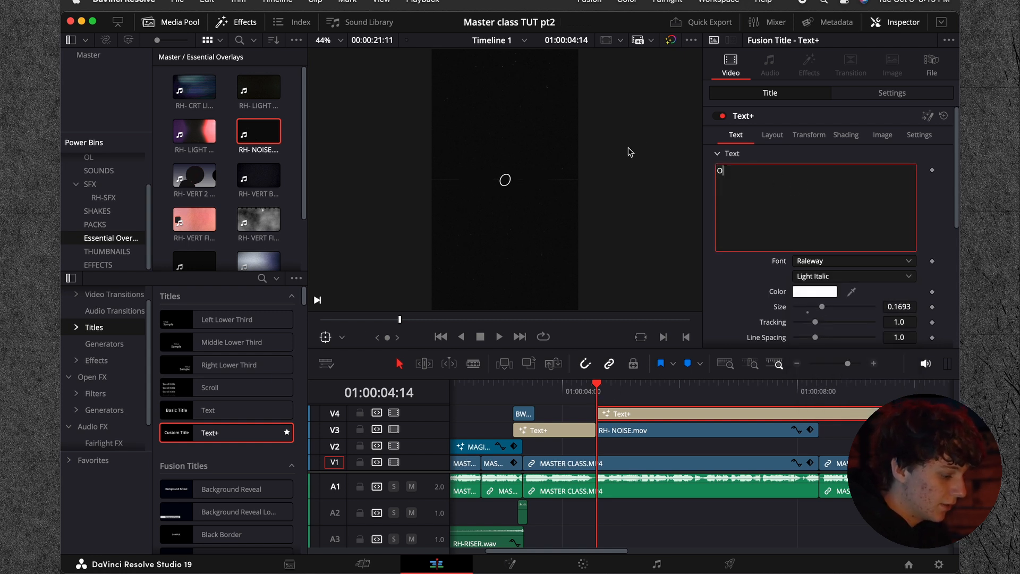
left_click(634, 416)
key("Right")
key("Right")
key("Right")
key("Right")
key("Right")
key("Right")
key("Right")
key("Right")
key("super+b")
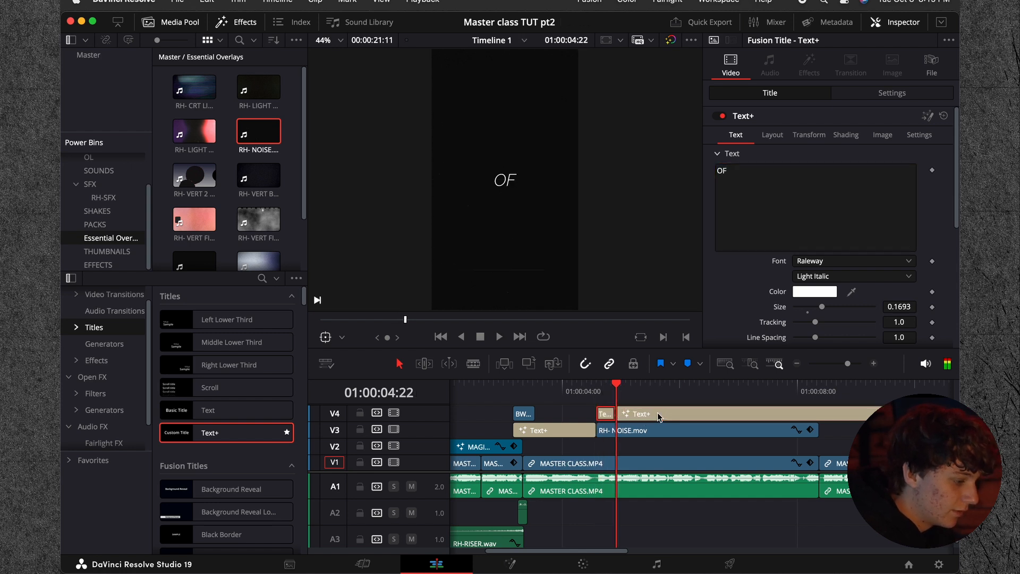
Step: Change the title after the OF segment to "Vid" and split it where the next spoken word starts
left_click(657, 417)
left_click_drag(744, 173, 659, 171)
type("Vid")
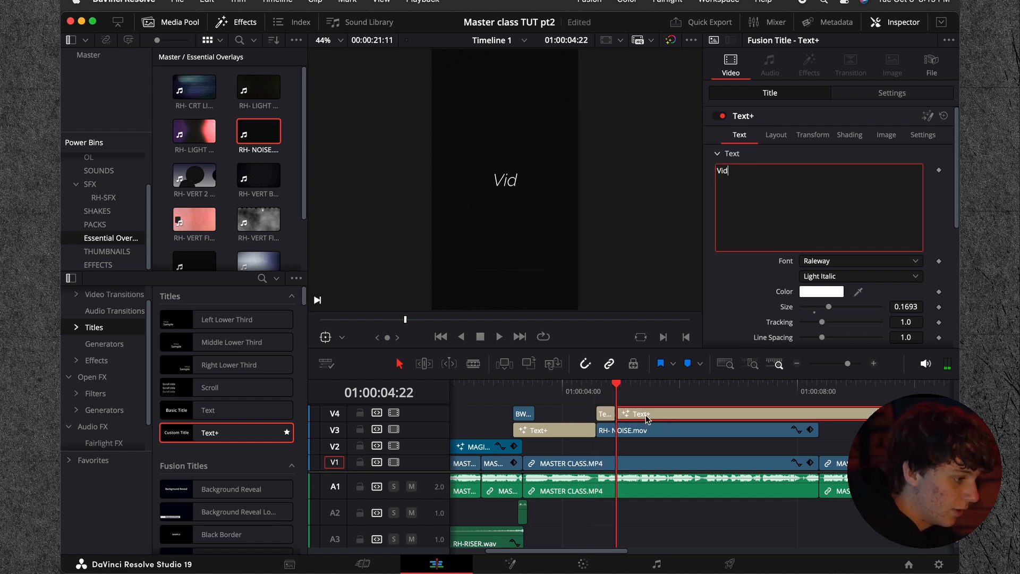
left_click(649, 418)
key("Right")
key("Right")
key("Right")
key("Right")
key("Right")
key("Right")
key("Right")
key("Right")
key("Right")
key("super+b")
Step: Change the remaining title after the second word to "EDITING" and split it where that spoken word ends
left_click(679, 411)
key("space")
left_click(823, 168)
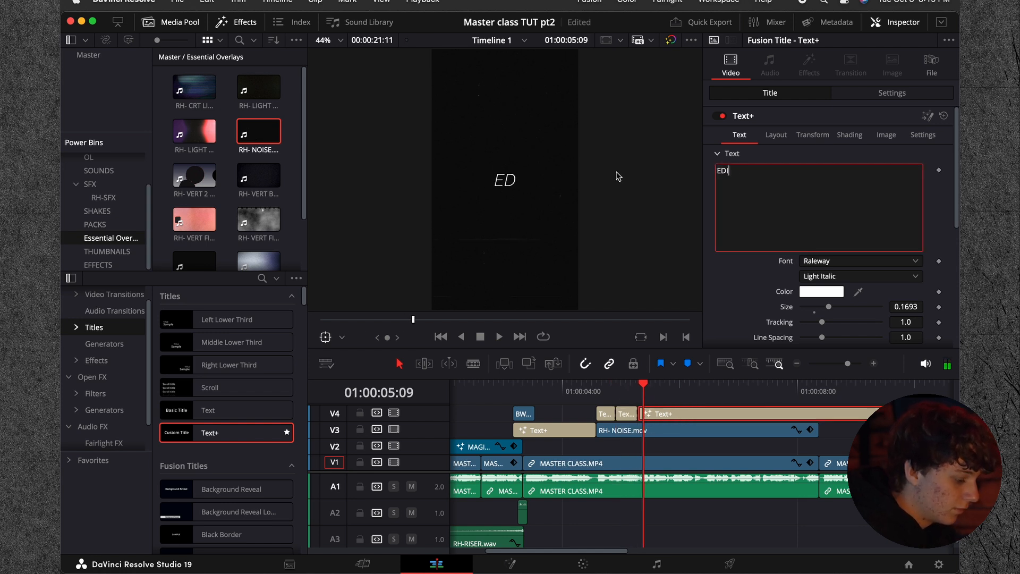
left_click(666, 411)
key("Right")
key("Right")
key("Right")
key("Right")
key("Right")
key("Right")
key("Right")
key("Right")
key("Right")
key("Right")
key("super+b")
left_click(689, 412)
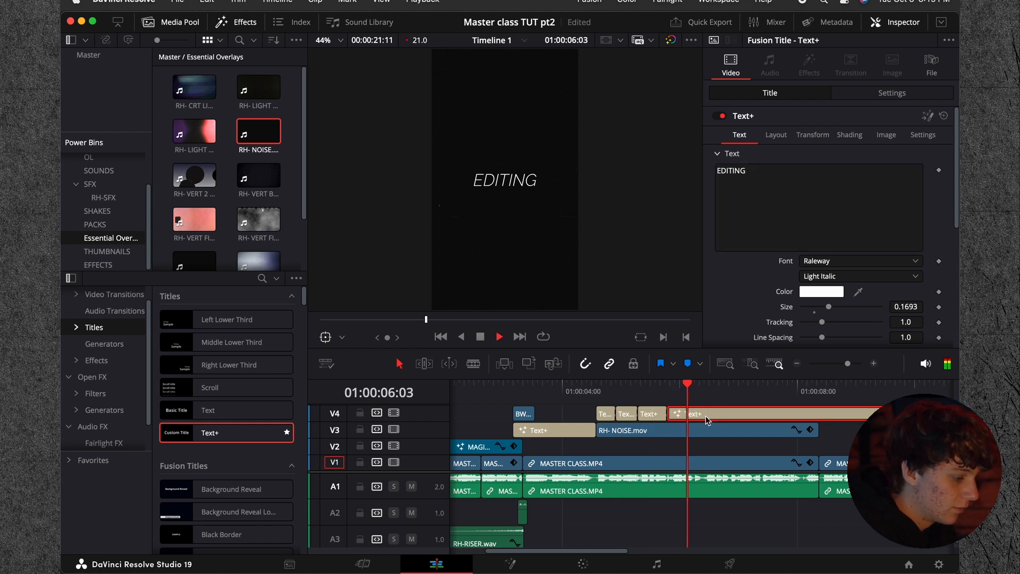
Step: Change the title after EDITING to "TIME" and split it at 01:00:06:02, where the next spoken word starts
left_click(797, 175)
type("TIME")
left_click_drag(658, 386, 580, 384)
key("space")
key("space")
key("Left")
key("Left")
key("Left")
key("Left")
key("Left")
key("Left")
key("Right")
key("Right")
key("Right")
key("Right")
key("Right")
key("super+b")
key("Right")
key("Right")
key("Right")
key("Right")
key("super+b")
key("Up")
key("shift+BackSpace")
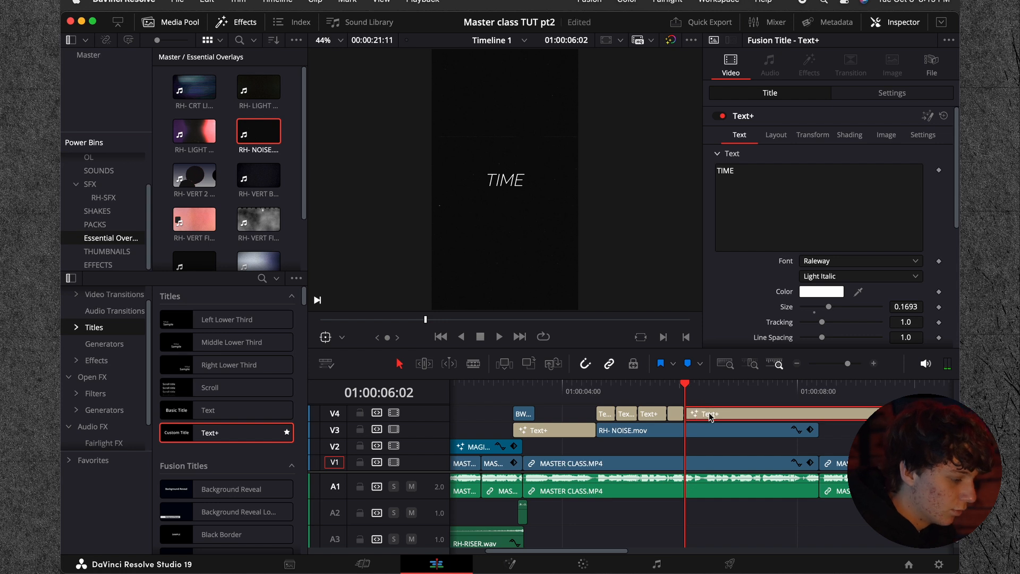
Step: Change the title after TIME to "IN" and place davinci.png on a new track above it
left_click(772, 186)
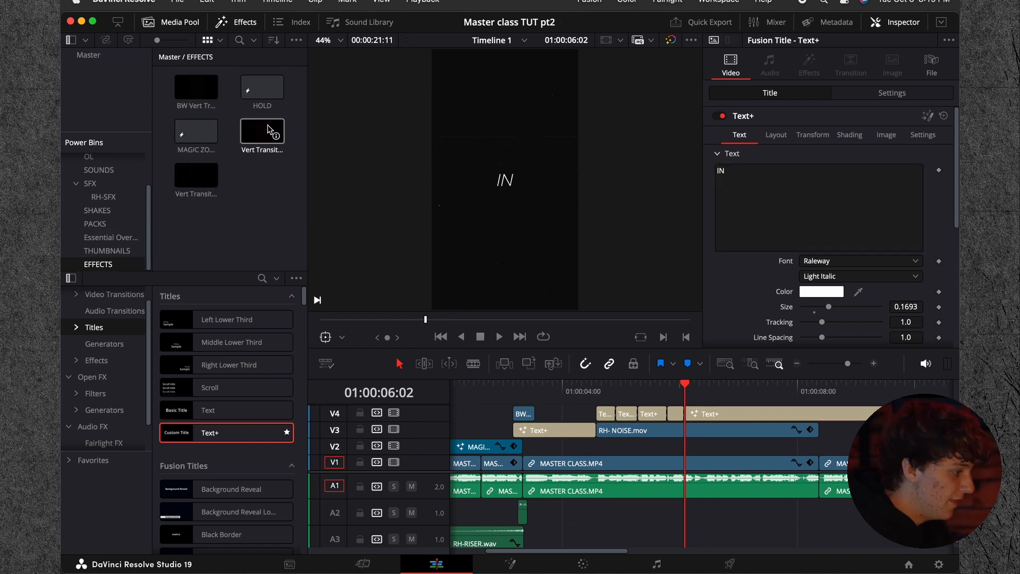
left_click(107, 250)
left_click_drag(248, 105, 707, 410)
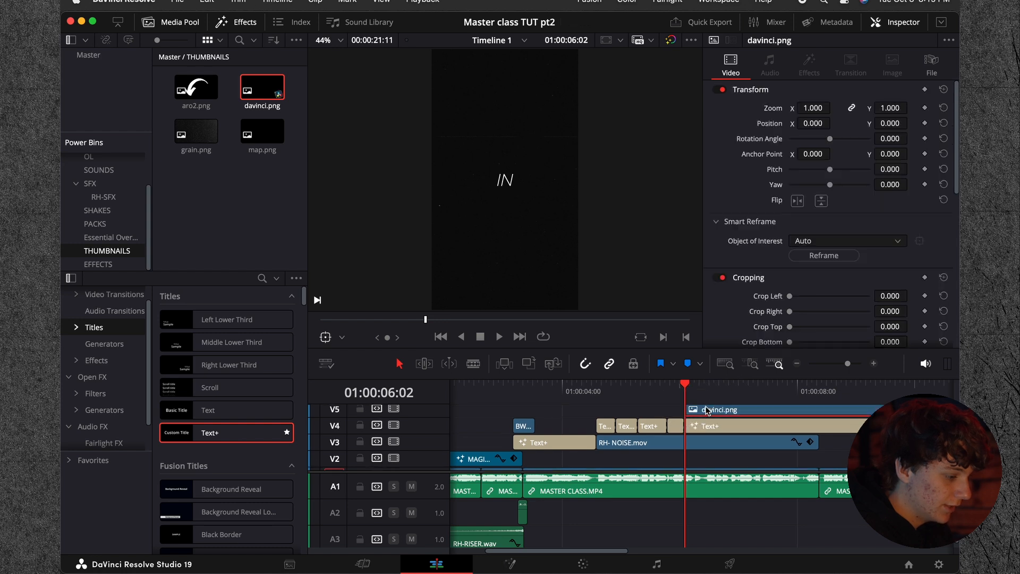
Step: Center the DaVinci logo in the frame with position X -345, Y 989 and a rotation angle of -17.2
left_click_drag(816, 126, 822, 130)
left_click_drag(887, 136, 877, 136)
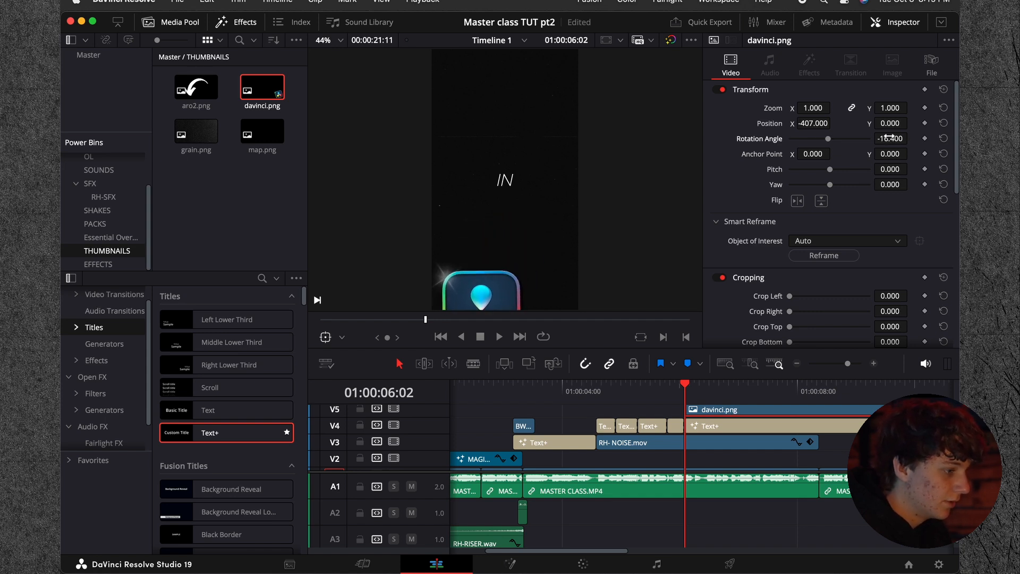
left_click_drag(821, 121, 823, 123)
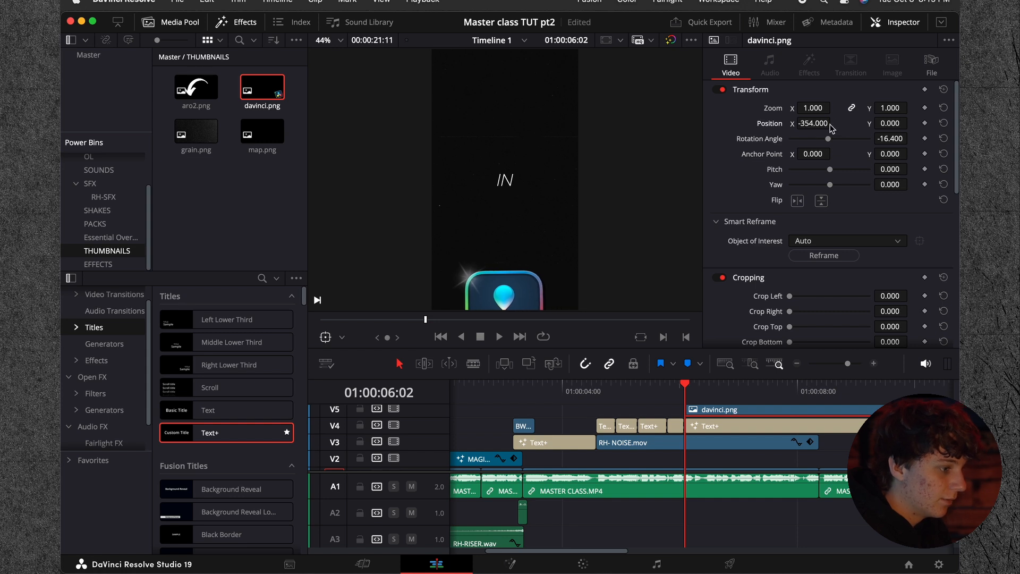
left_click_drag(890, 123, 911, 138)
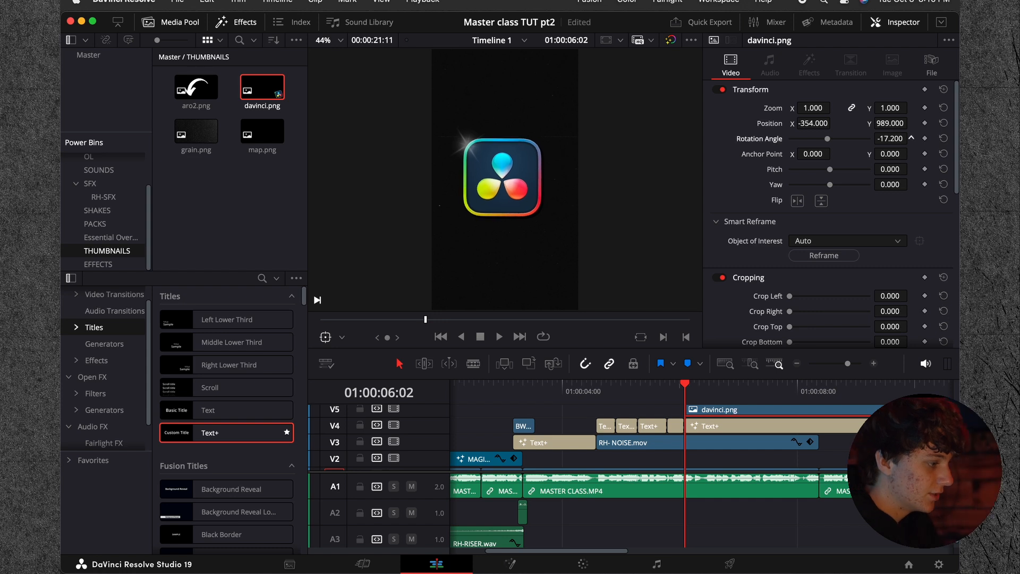
left_click_drag(802, 124, 805, 125)
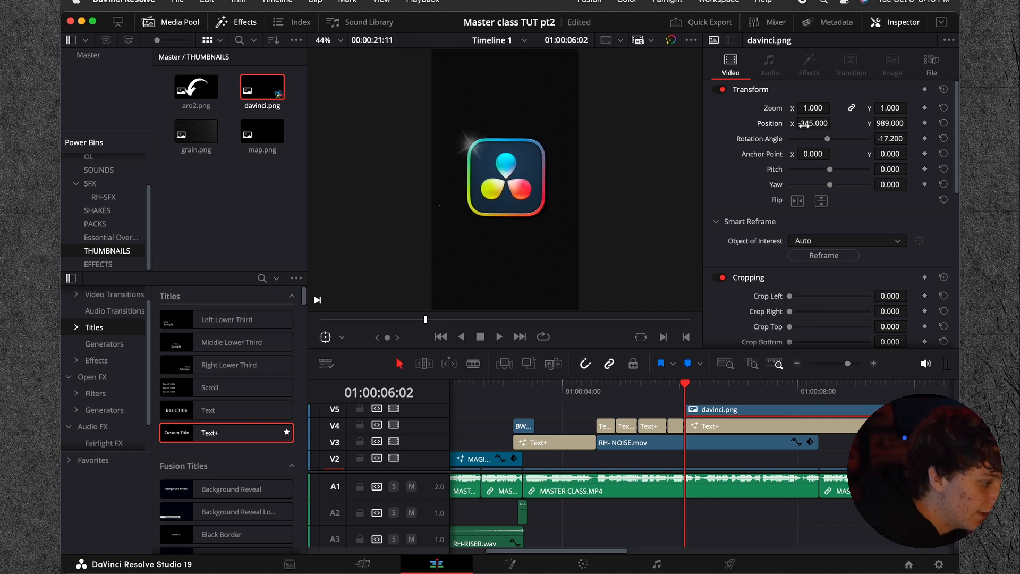
Step: Move the davinci.png clip earlier so it starts just before the TIME title, and preview its timing
left_click(669, 393)
key("space")
key("space")
left_click_drag(688, 412, 661, 410)
left_click(650, 391)
left_click(686, 412)
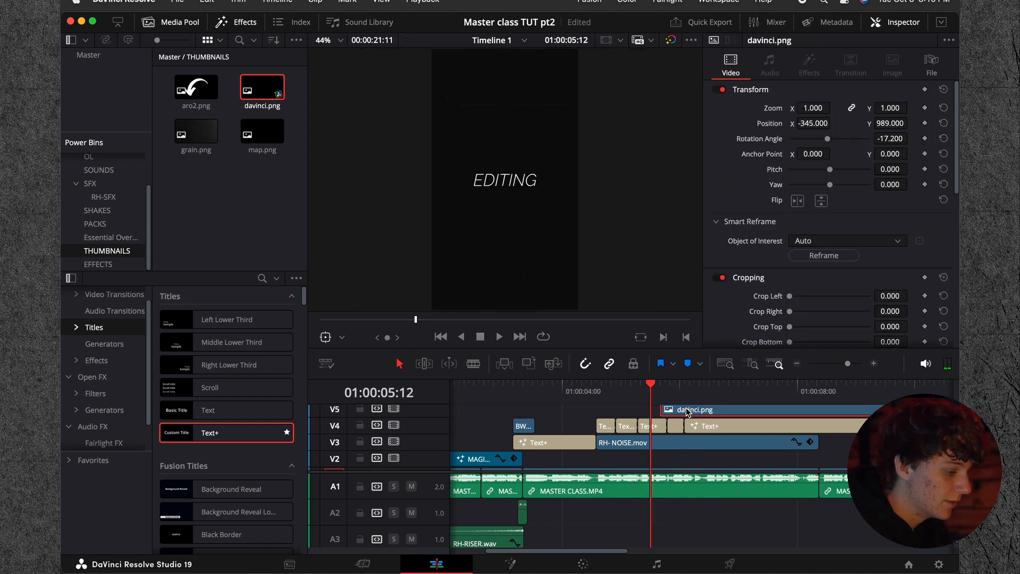
key("space")
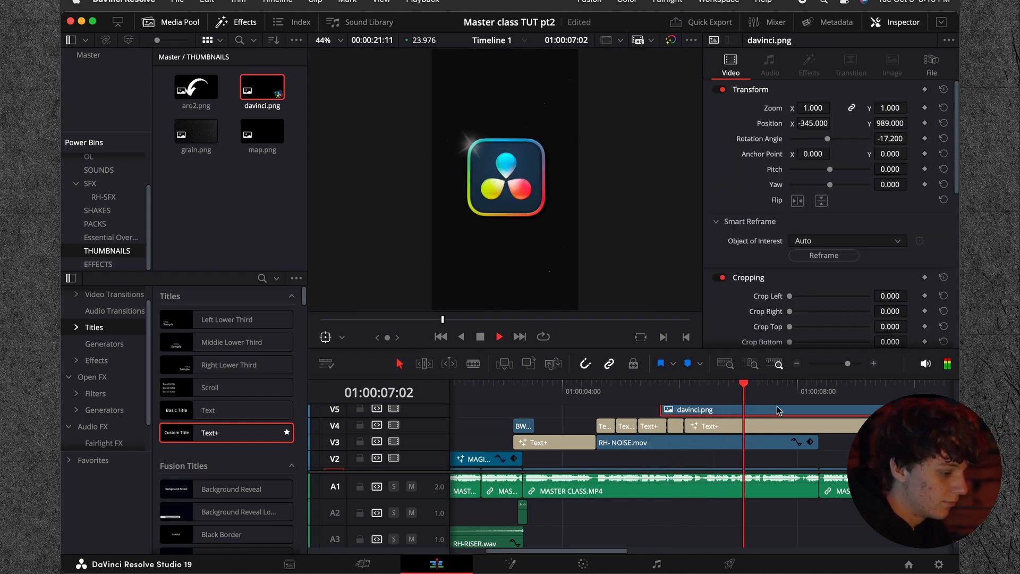
Step: Cut the davinci.png clip and the IN title at 01:00:08:09, where the noise overlay ends, and delete the leftovers
left_click_drag(749, 392, 720, 392)
key("space")
key("space")
key("space")
key("space")
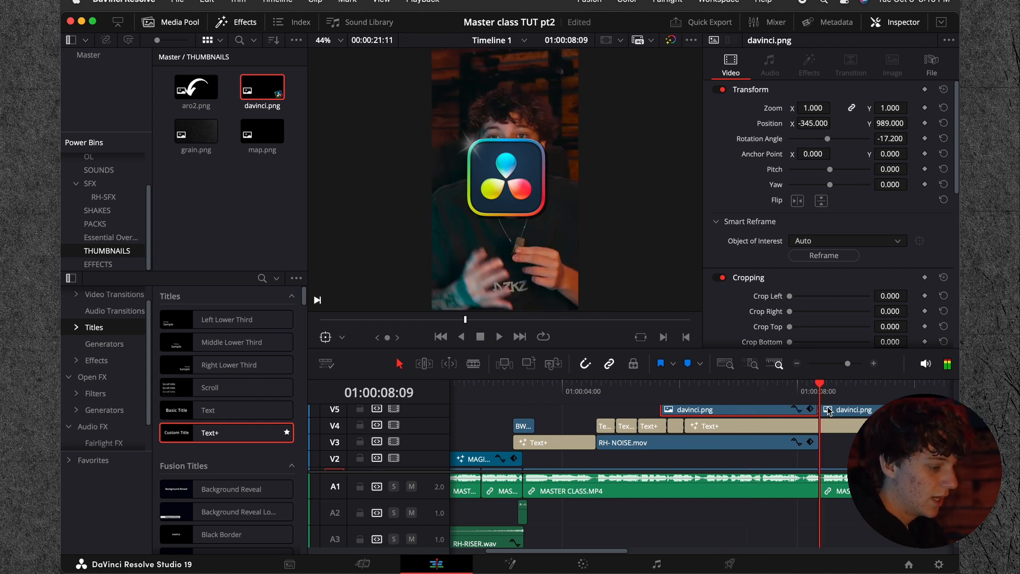
left_click(840, 424)
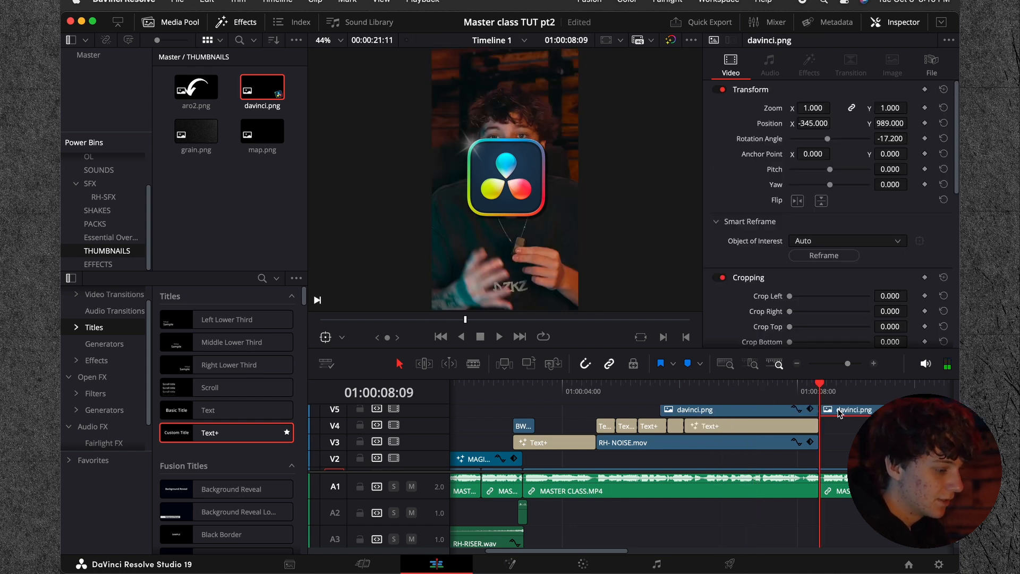
key("Delete")
Step: Convert the davinci.png clip into a compound clip named Compound Clip 1
left_click(666, 394)
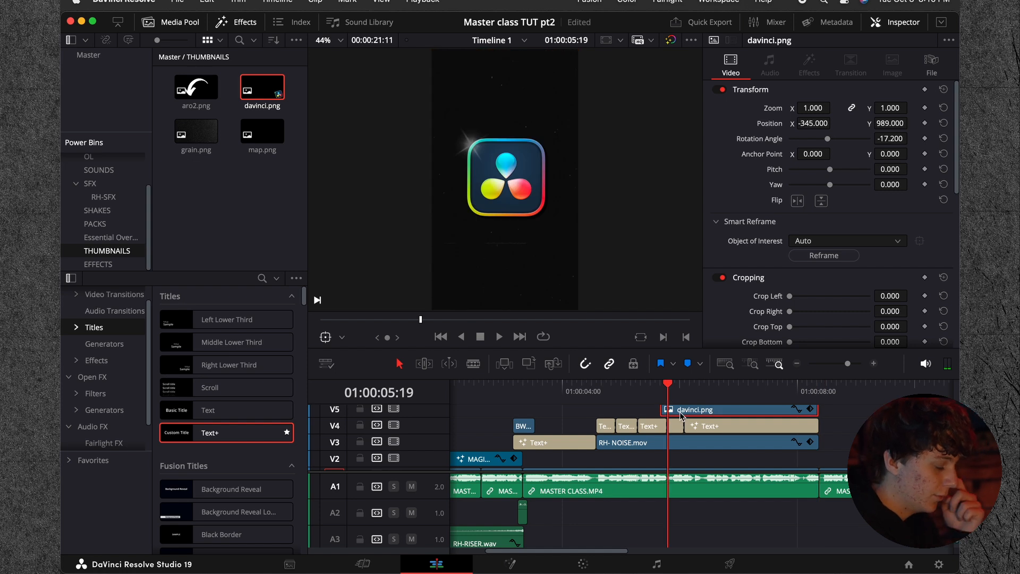
left_click(96, 360)
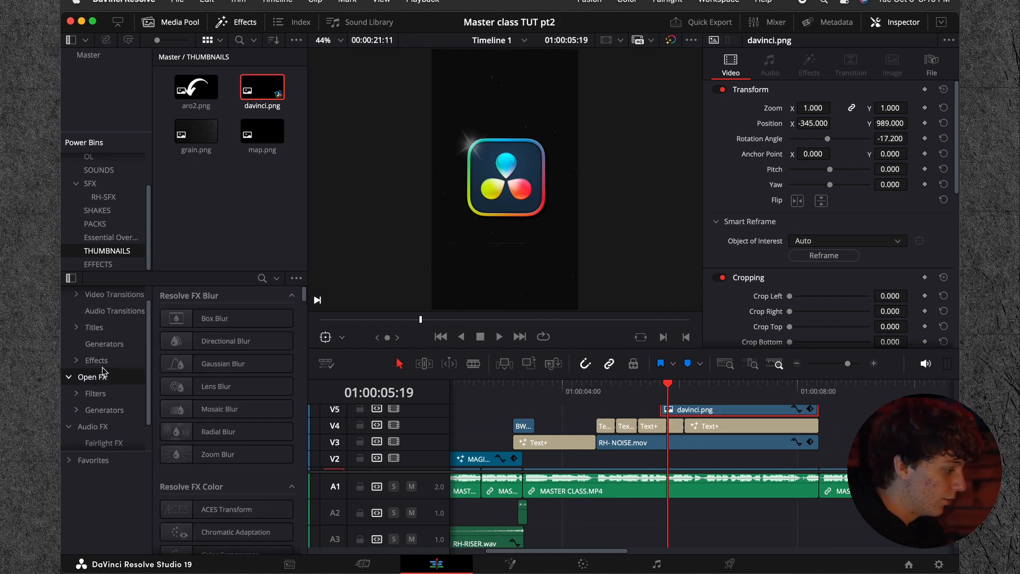
scroll(211, 431, "down", 10)
right_click(705, 419)
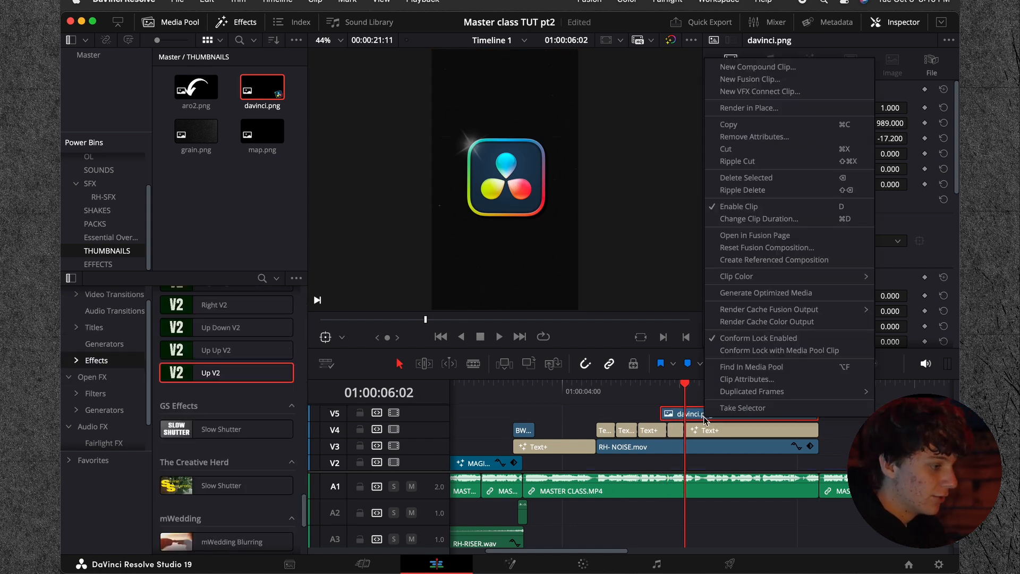
left_click(757, 67)
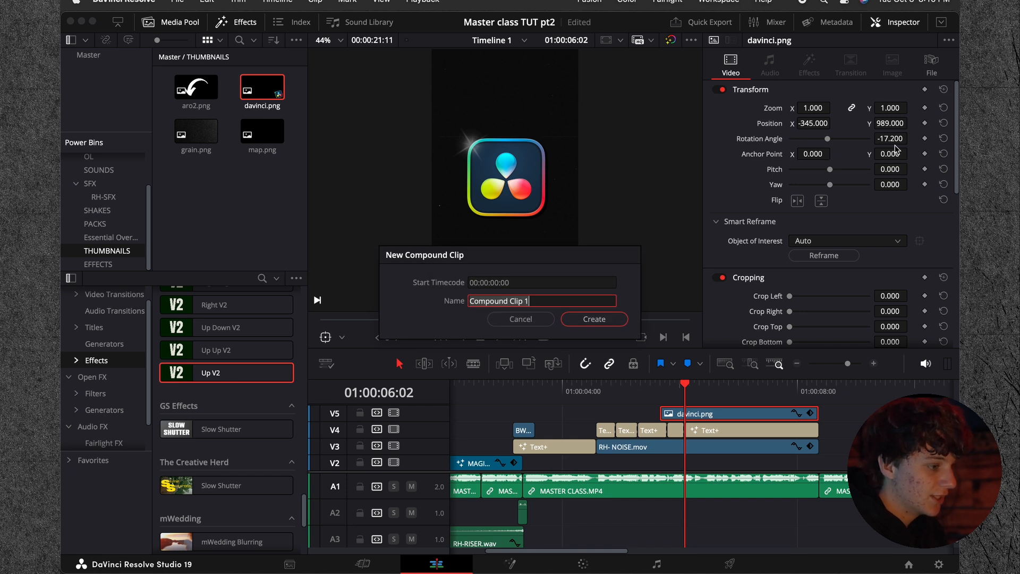
left_click(596, 318)
Step: Apply the Up V2 effect to the logo's compound clip and play back the animation
left_click_drag(259, 374, 707, 413)
left_click(659, 388)
left_click(646, 388)
key("space")
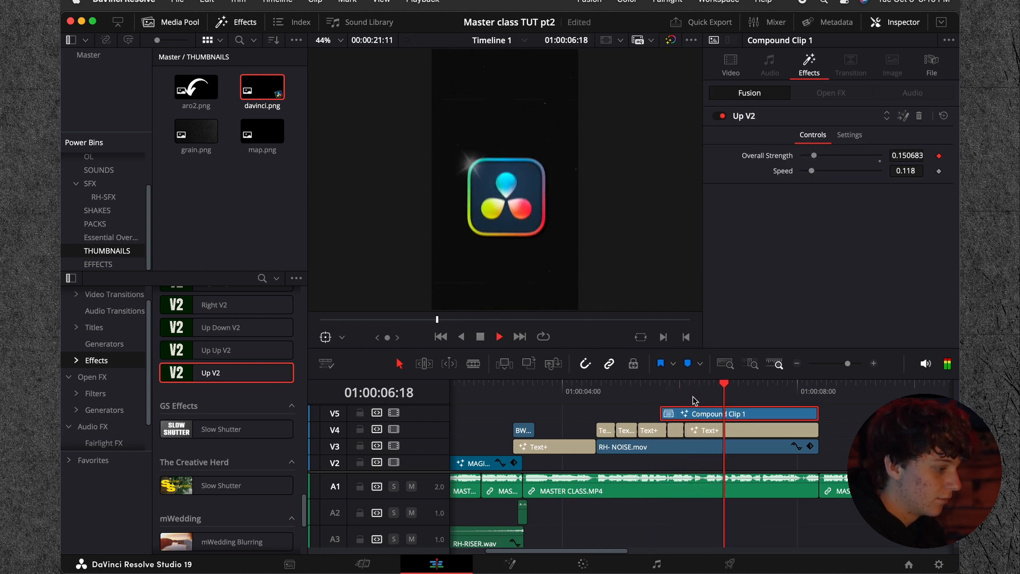
Step: Cut the IN title at 01:00:07:03 and delete the part after the cut
key("space")
left_click(726, 433)
left_click(756, 431)
key("BackSpace")
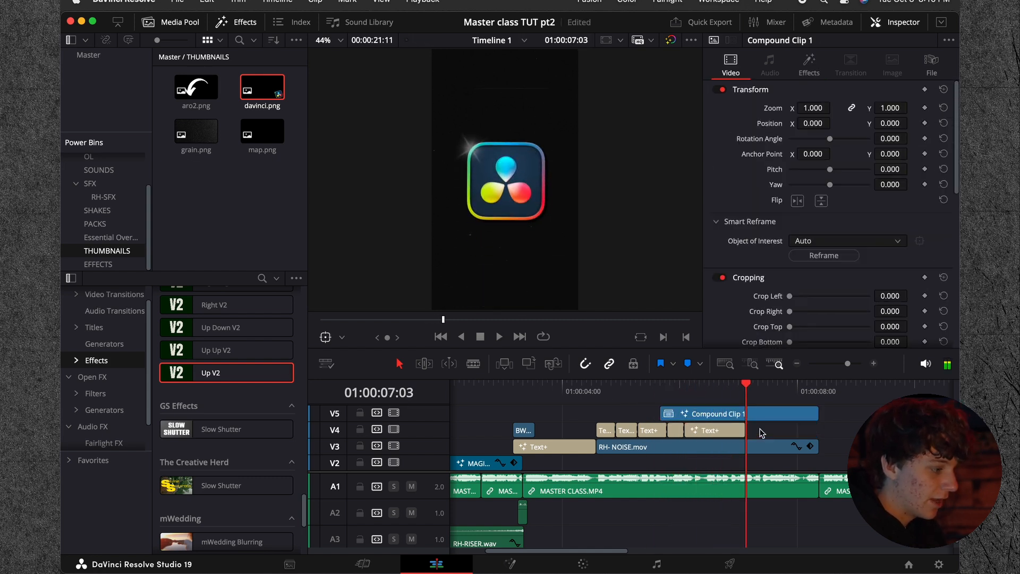
Step: Add a Text+ title reading "STUDIO 19" above the compound clip, starting at 01:00:07:04
scroll(754, 426, "right", 3)
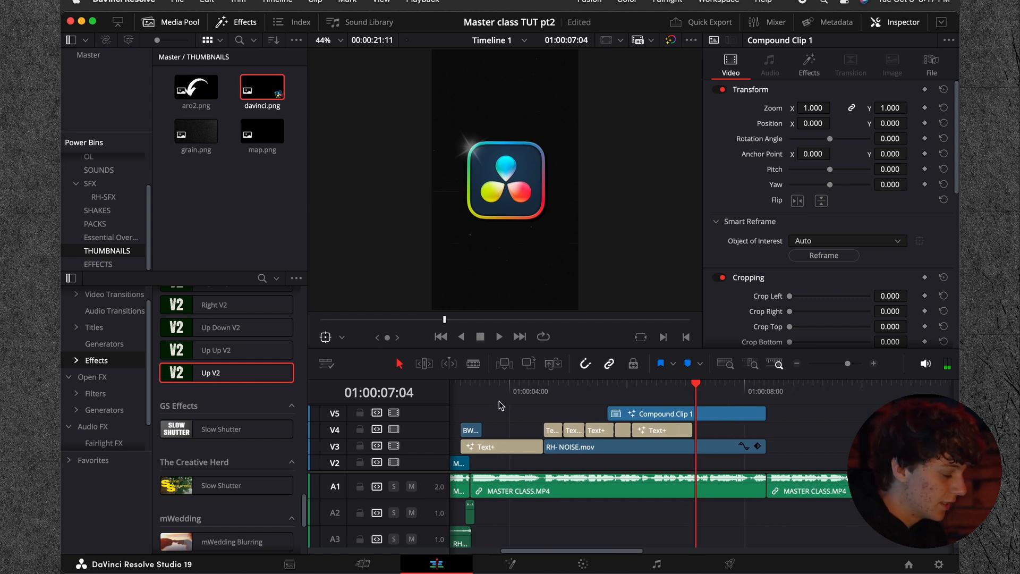
left_click(95, 327)
scroll(255, 380, "up", 5)
left_click_drag(213, 433, 712, 415)
left_click(835, 174)
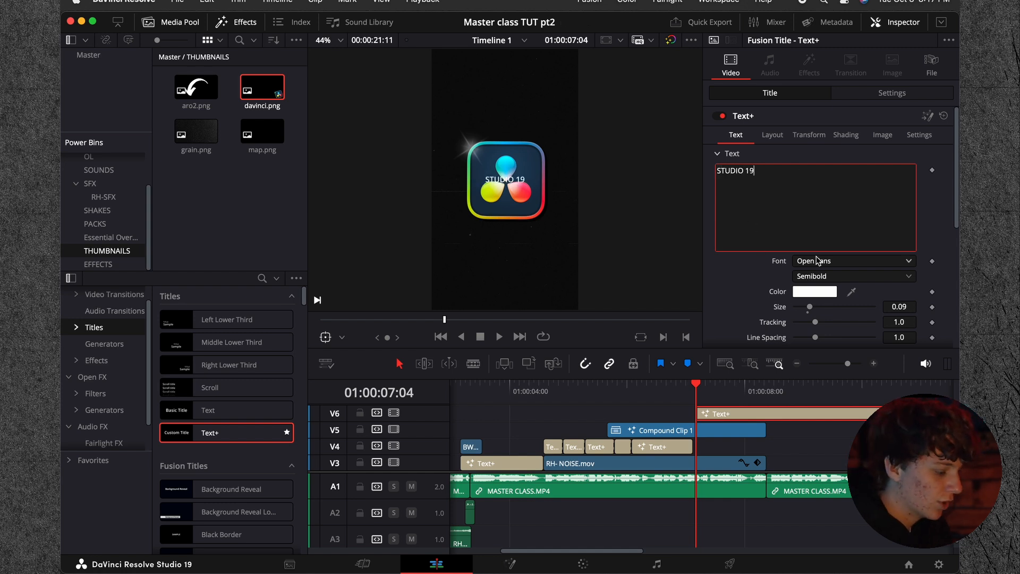
Step: Set the STUDIO 19 title's font to FONTSPRING DEMO - Integral CF Bold and its size to 0.2047
left_click(817, 261)
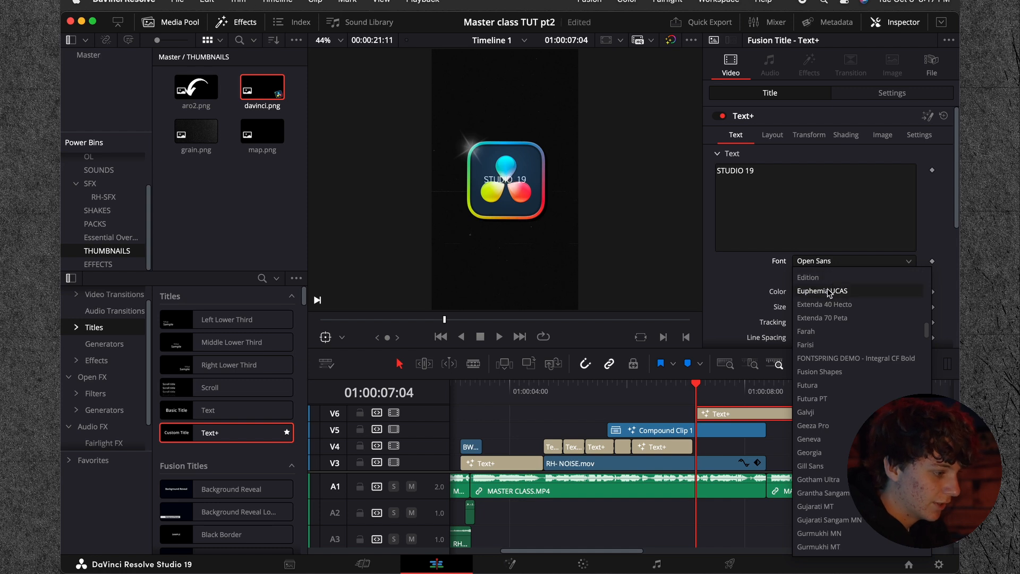
left_click(827, 304)
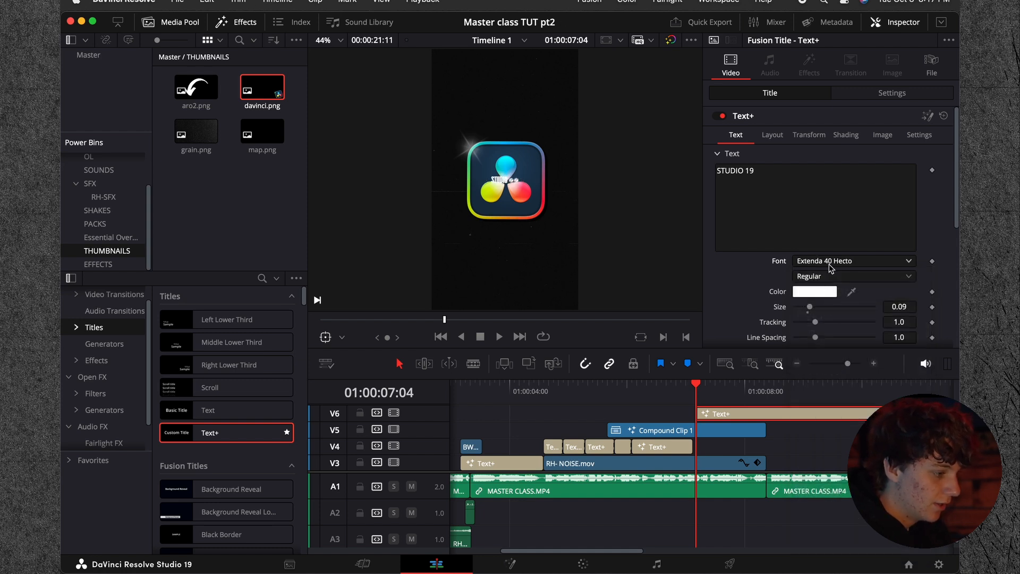
left_click(830, 264)
key("Return")
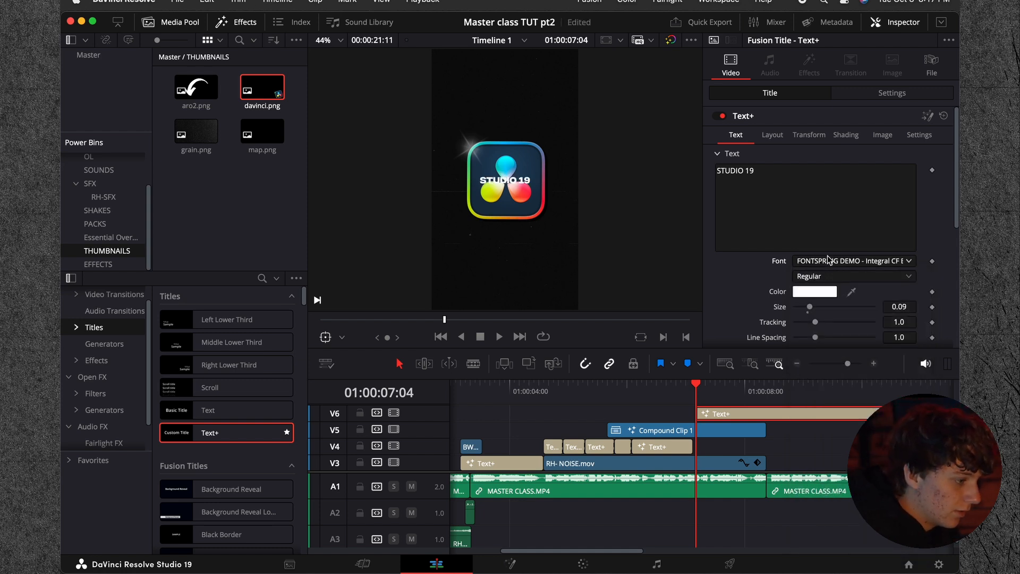
left_click(771, 134)
left_click(738, 135)
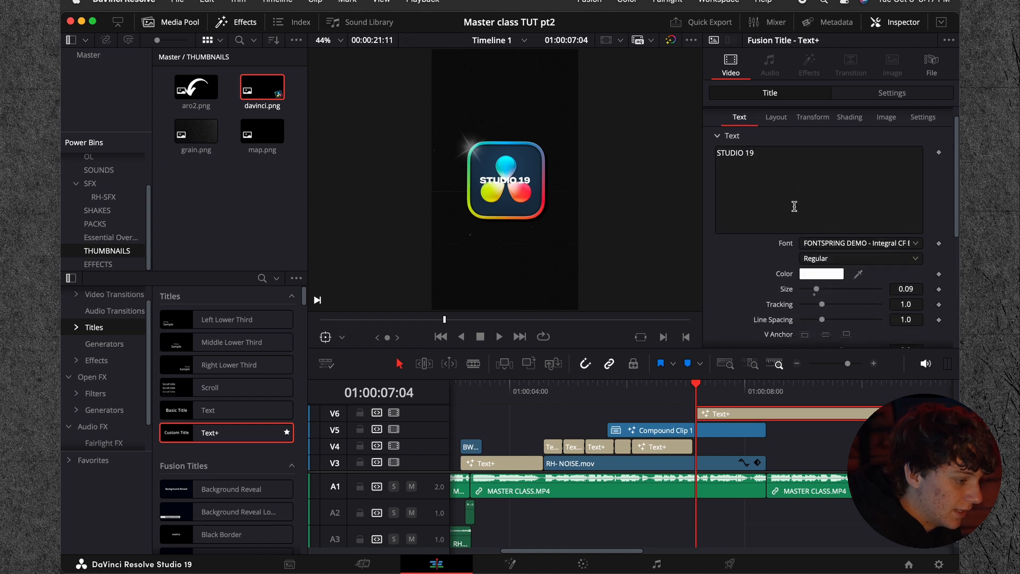
left_click_drag(826, 288, 835, 291)
Step: Set the STUDIO 19 title's center Y to 0.295 so it sits below the logo, and preview it
left_click(775, 115)
left_click_drag(911, 171, 880, 173)
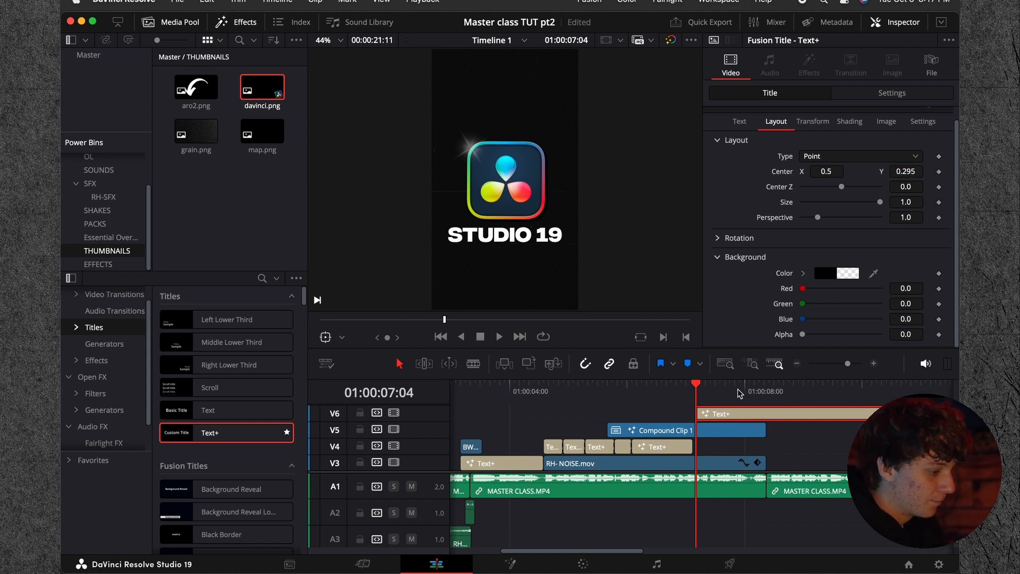
left_click_drag(683, 393, 665, 395)
key("space")
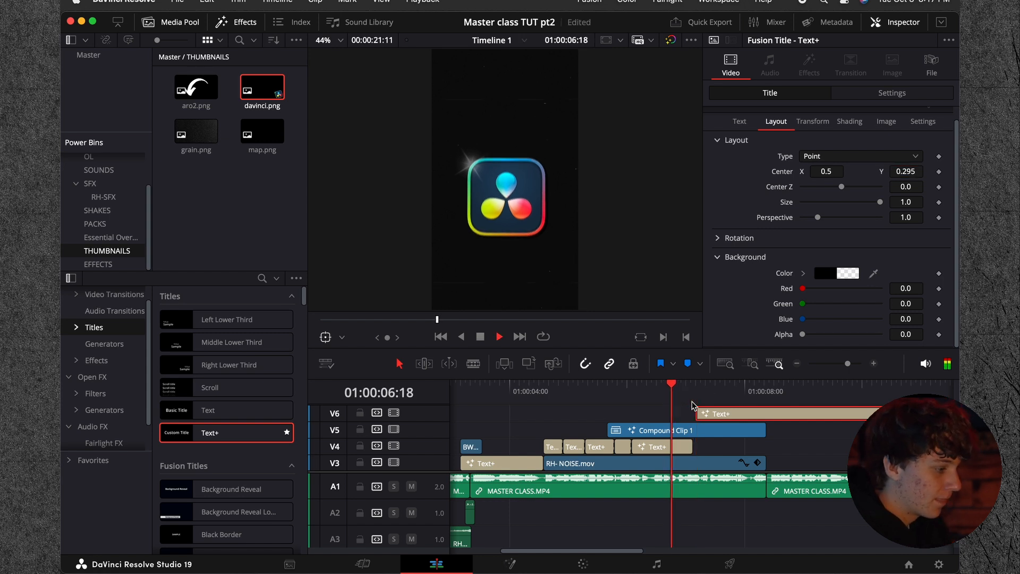
Step: Split the STUDIO 19 title at 01:00:08:09, where the compound clip ends, and delete the remainder
left_click_drag(755, 390, 765, 397)
key("super+b")
left_click(786, 419)
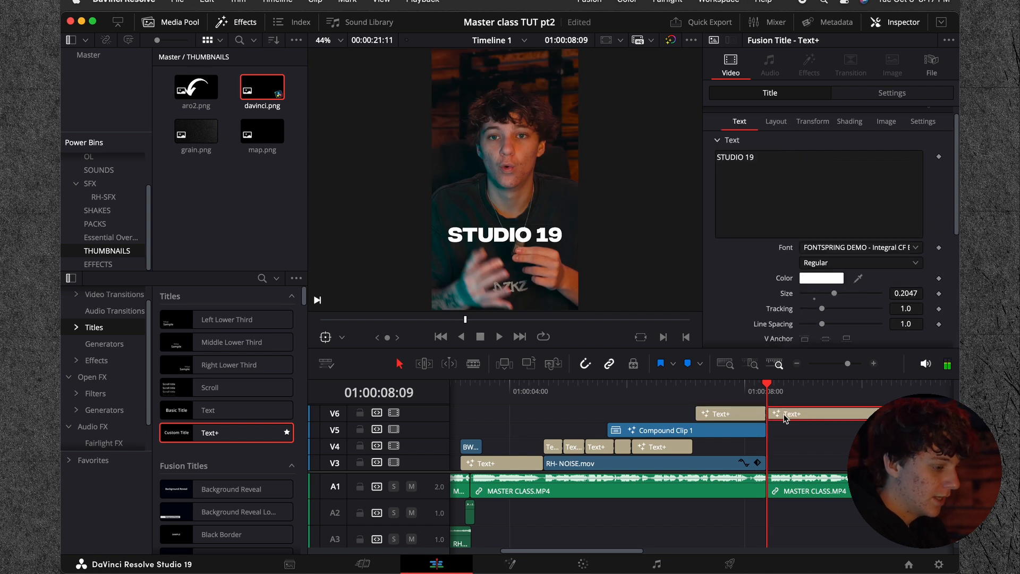
key("Delete")
Step: Apply the Right V2 effect to the STUDIO 19 title
left_click(699, 395)
left_click(711, 419)
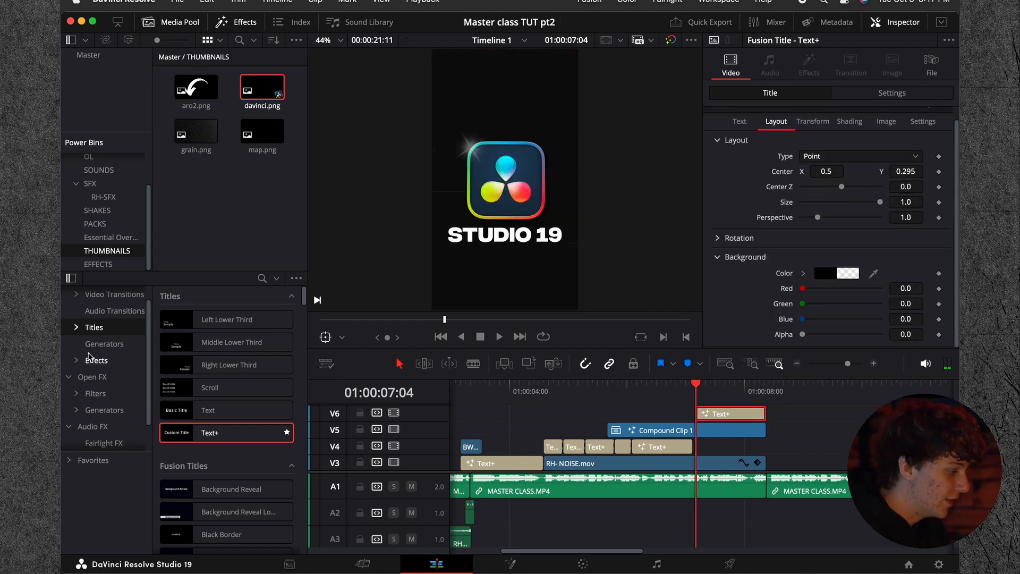
left_click(91, 360)
scroll(231, 378, "down", 15)
scroll(230, 378, "down", 10)
scroll(231, 379, "up", 1)
left_click_drag(218, 383, 702, 398)
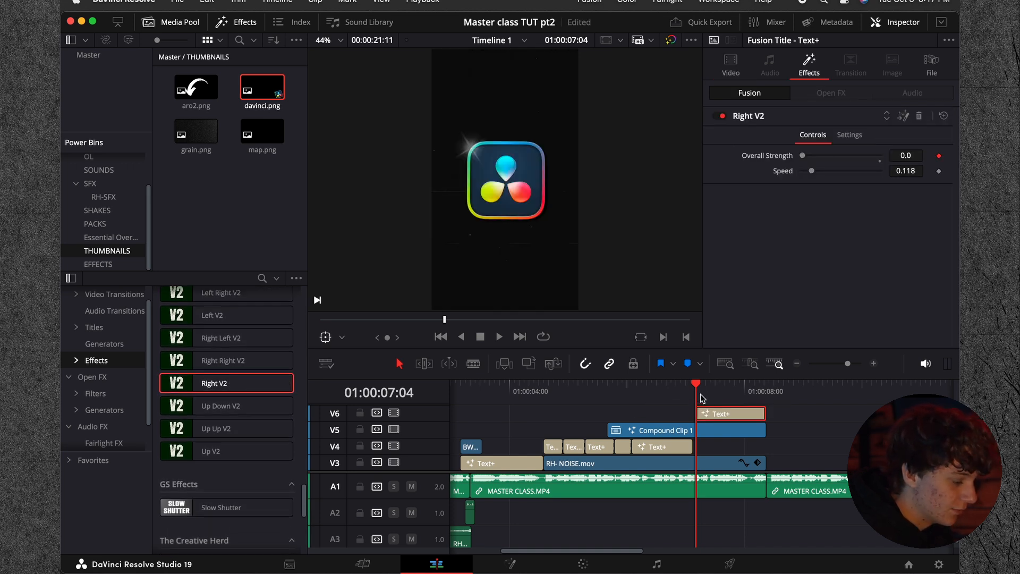
Step: Play back the captions, logo and STUDIO 19 title to check their animation and timing
key("space")
left_click(661, 394)
key("space")
key("space")
left_click(795, 365)
left_click_drag(673, 390, 585, 391)
key("space")
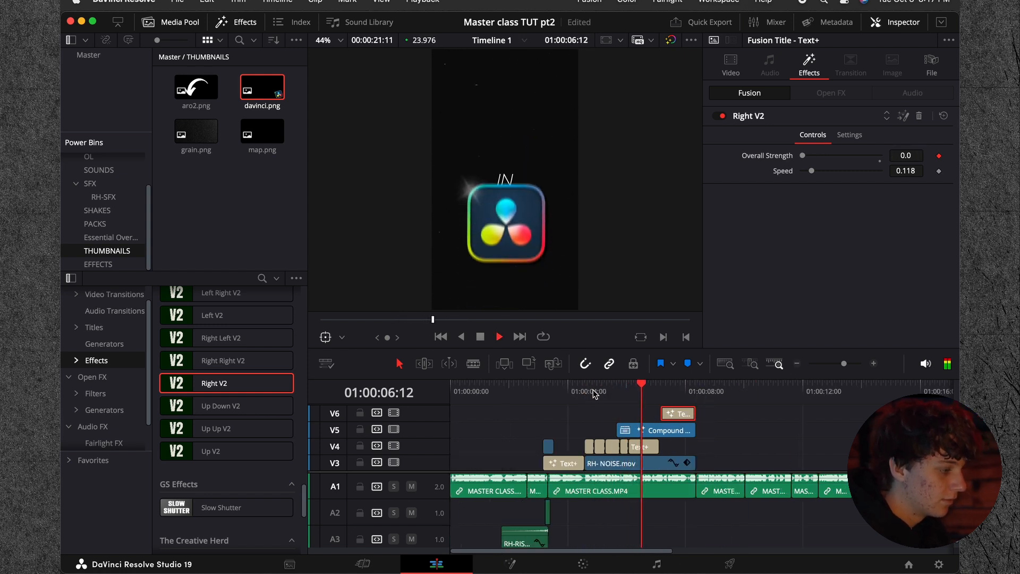
key("space")
left_click(595, 394)
key("space")
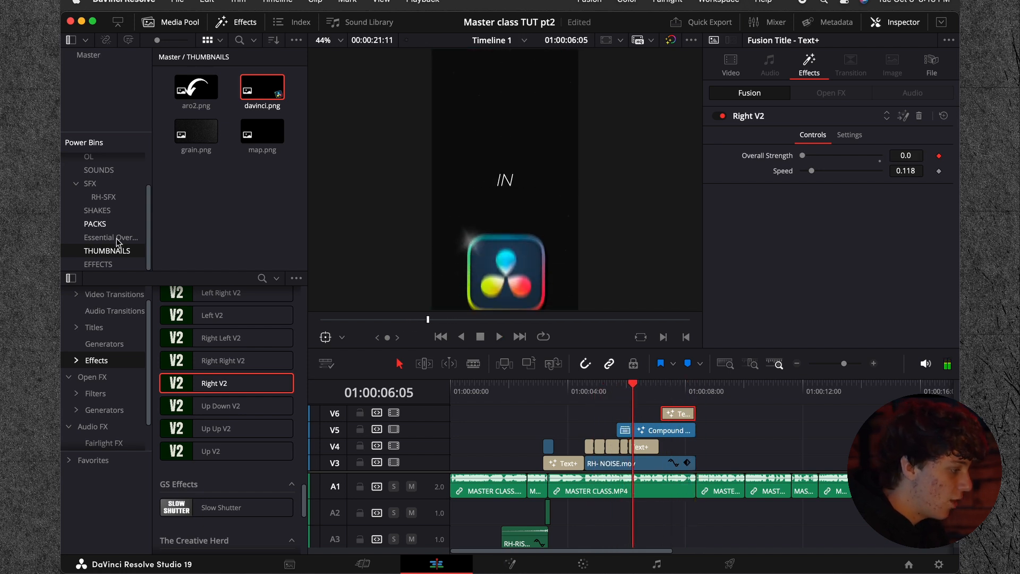
Step: Place the MAGIC ZOOM effect on a new top track, starting where the STUDIO 19 title ends
left_click(99, 264)
left_click_drag(196, 133, 697, 414)
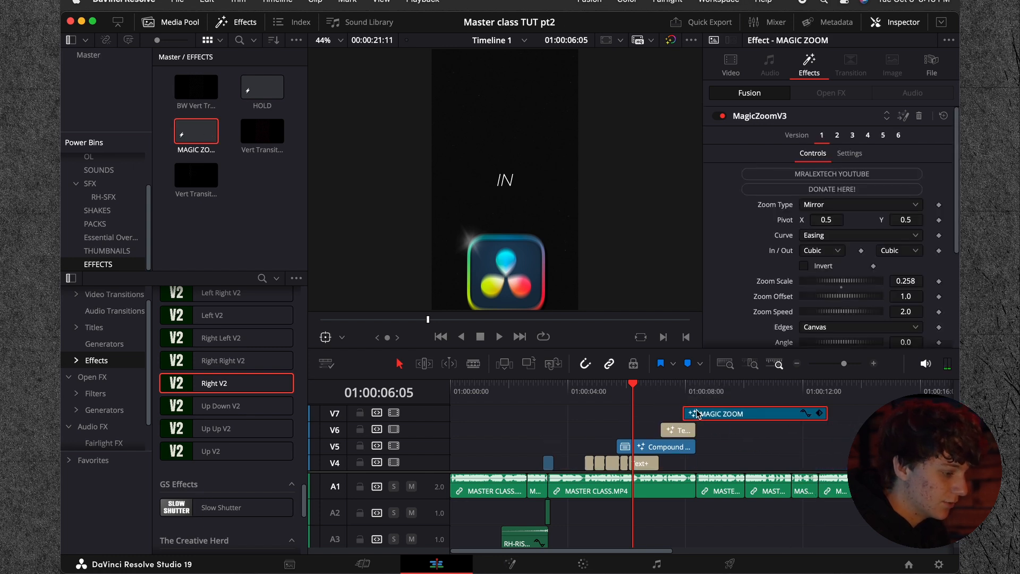
Step: Place the Flash+Shake#2 effect above the compound clip at 01:00:06:01 and preview it
left_click(874, 364)
key("Left")
key("Left")
key("Left")
key("Left")
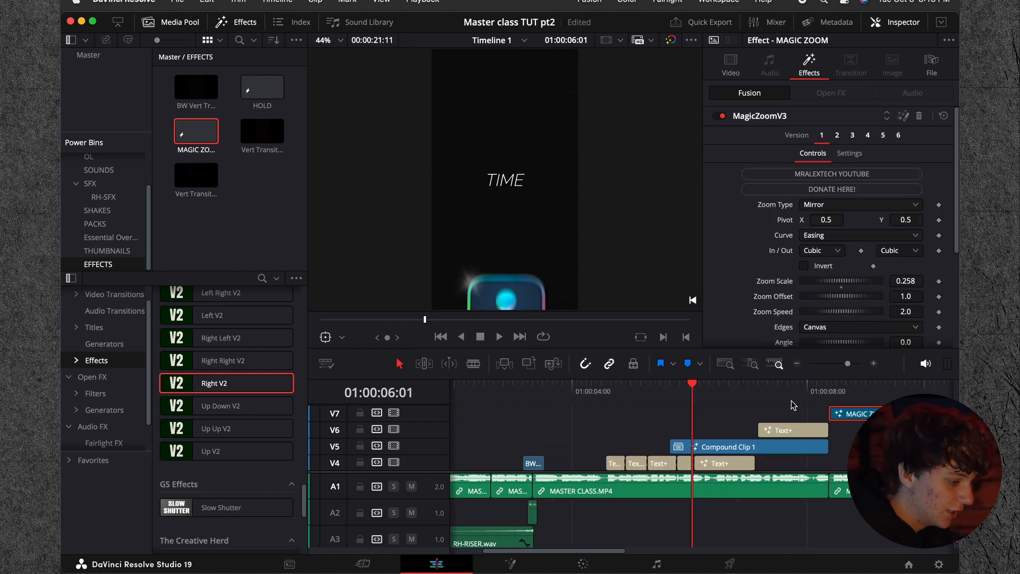
left_click(100, 212)
left_click_drag(194, 137, 712, 434)
left_click(873, 364)
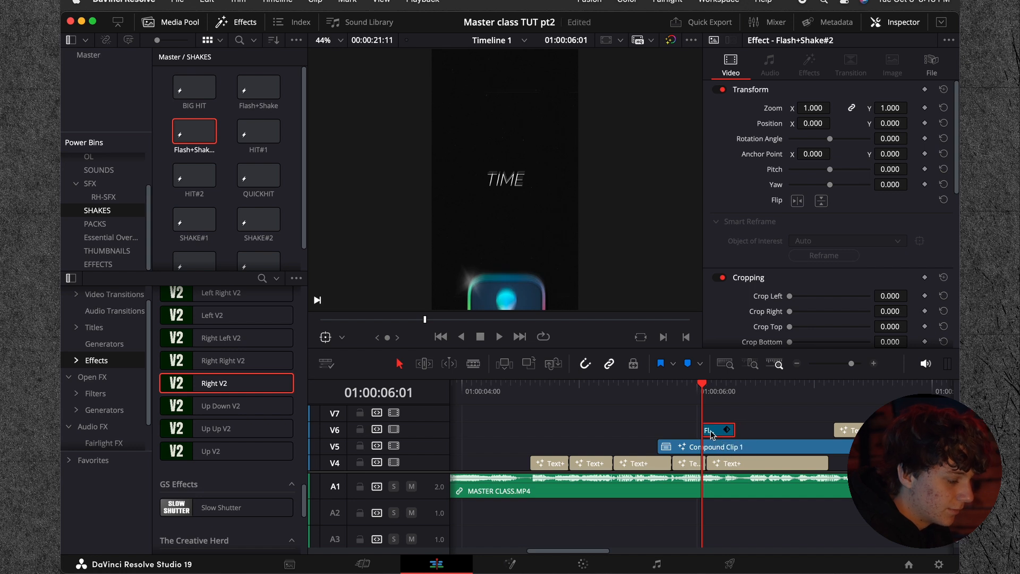
key("space")
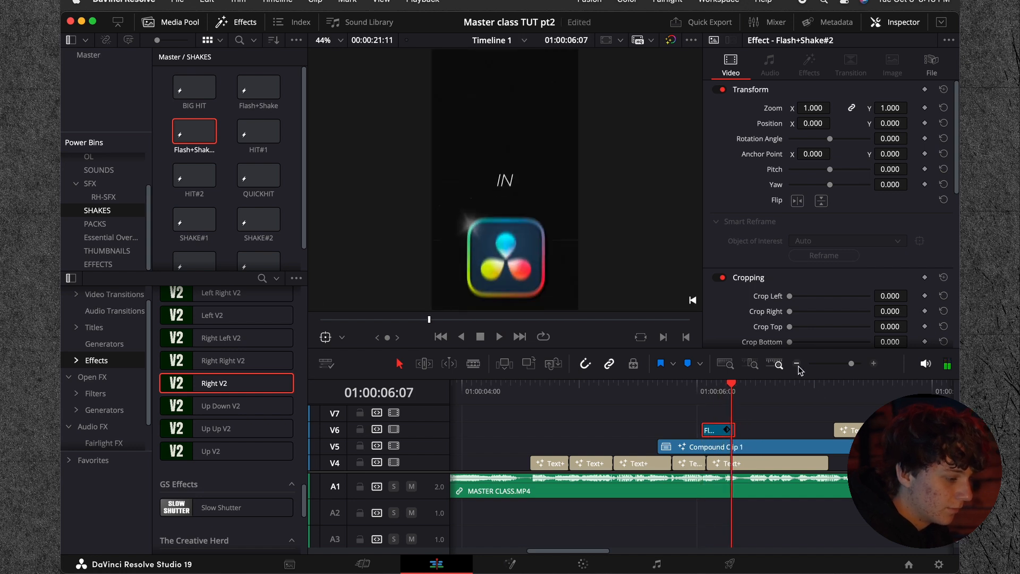
Step: Move the MAGIC ZOOM effect earlier so it starts together with the Flash+Shake#2 effect
left_click(799, 366)
left_click(798, 366)
left_click_drag(743, 415, 675, 414)
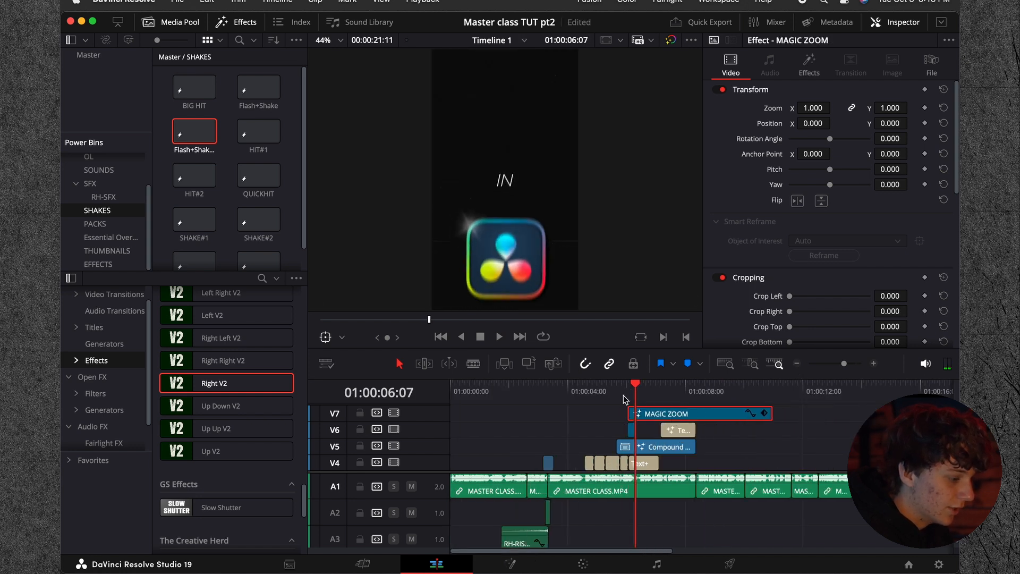
Step: Move the MAGIC ZOOM effect later so it starts shortly before the STUDIO 19 title, and preview the timing
left_click(619, 393)
key("space")
left_click(874, 363)
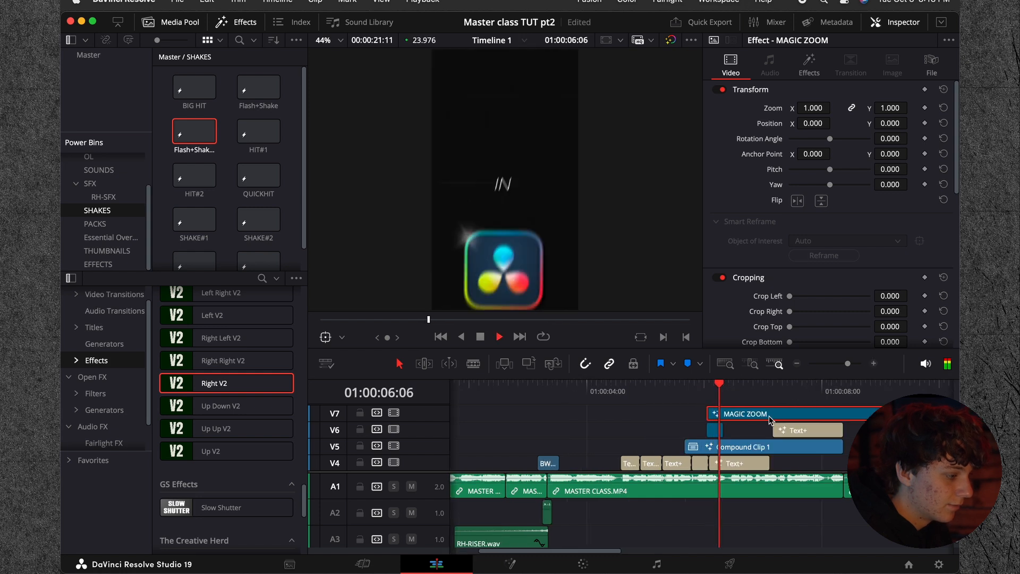
key("space")
left_click_drag(749, 416, 693, 391)
key("space")
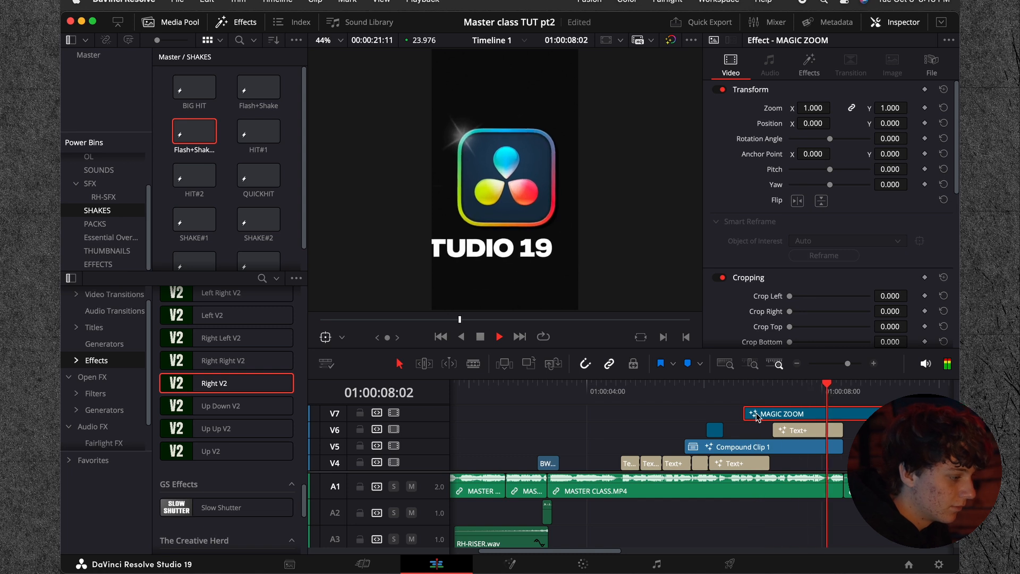
key("space")
Step: Set the STUDIO 19 title's text size to 0.1811 and play the result
left_click(822, 392)
left_click(822, 430)
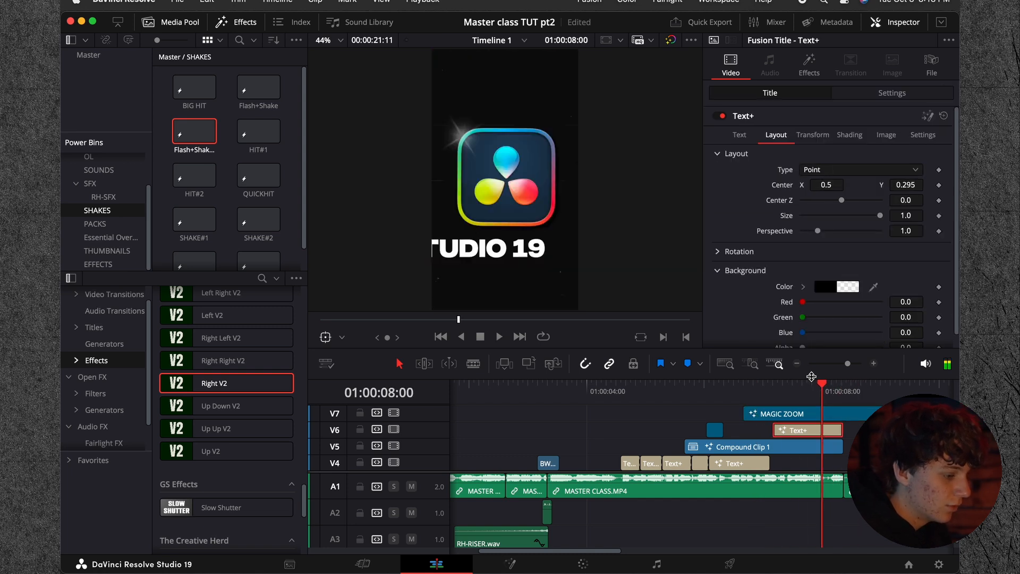
mouse_move(816, 392)
left_mouse_down()
mouse_move(804, 393)
mouse_move(826, 402)
left_mouse_up()
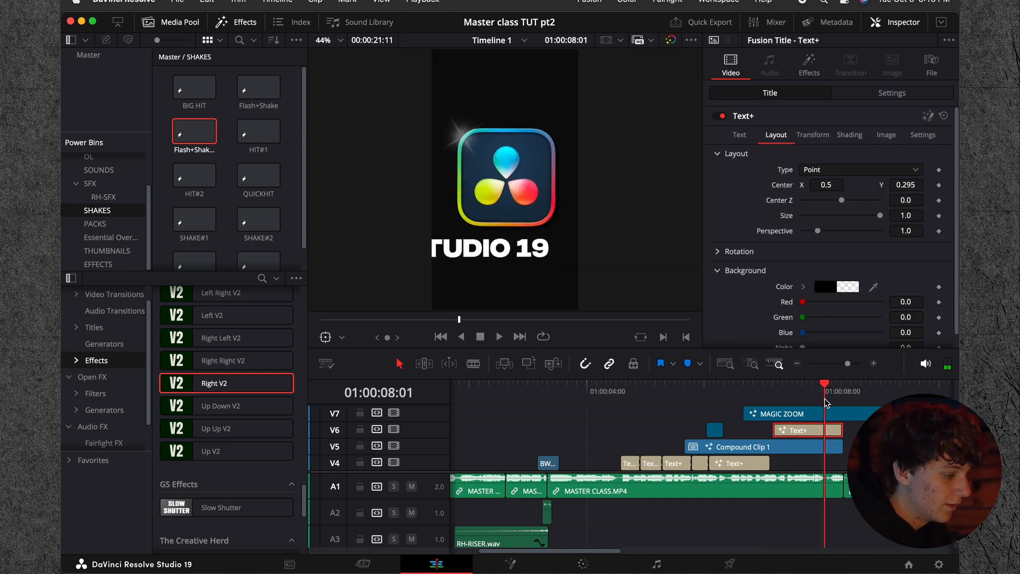
left_click(738, 134)
left_click_drag(834, 308, 829, 309)
key("space")
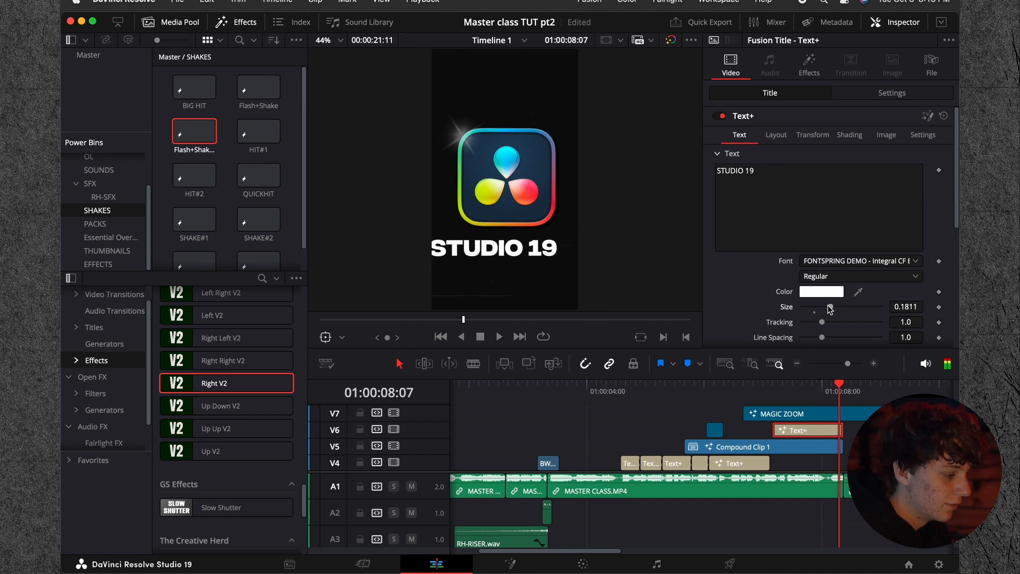
Step: Split the MAGIC ZOOM effect just after the STUDIO 19 title ends and delete the remainder
left_click(844, 392)
left_click(877, 428)
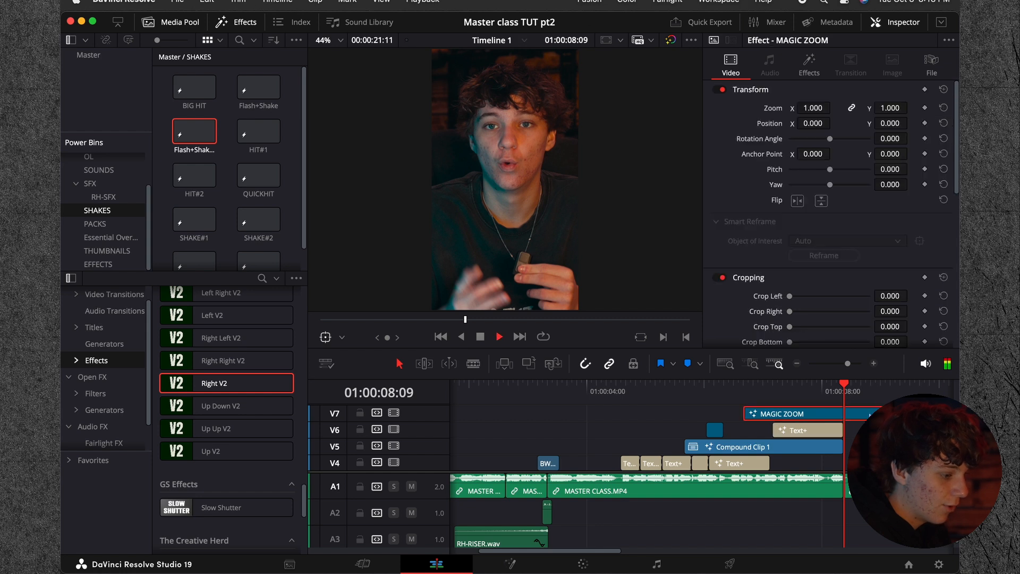
key("space")
key("Right")
key("super+b")
left_click(877, 414)
key("BackSpace")
Step: Play back the captions, logo and STUDIO 19 section to check how the zoom and shake effects work together
left_click_drag(854, 391, 663, 391)
key("space")
key("space")
key("space")
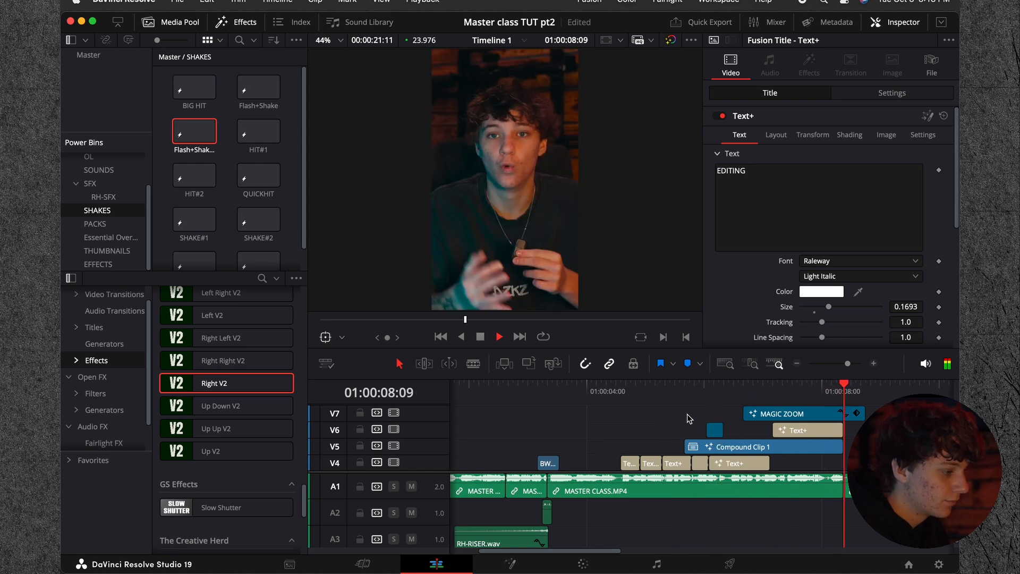
key("space")
left_click(797, 364)
left_click_drag(701, 389, 556, 391)
key("space")
scroll(779, 434, "down", 3)
scroll(842, 399, "up", 3)
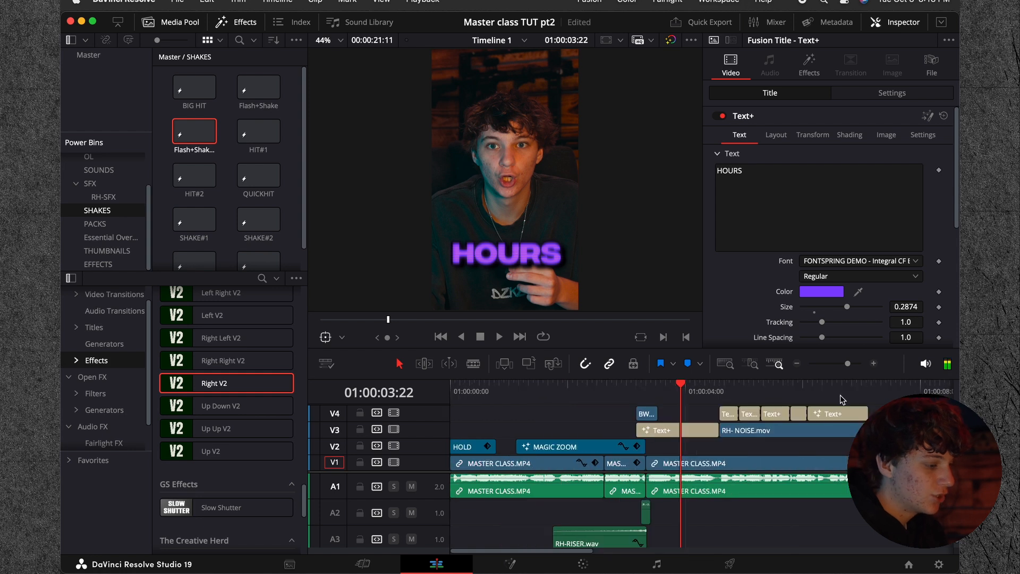
Step: Play the video from its beginning to check where sound effects are needed
left_click(797, 363)
scroll(688, 424, "up", 3)
scroll(685, 424, "down", 3)
left_click_drag(513, 393, 412, 399)
key("space")
key("space")
Step: Audition RH-SWOOSH1.wav from the RH-SFX bin and place it on track A2 at about 01:00:05:00
left_click(873, 364)
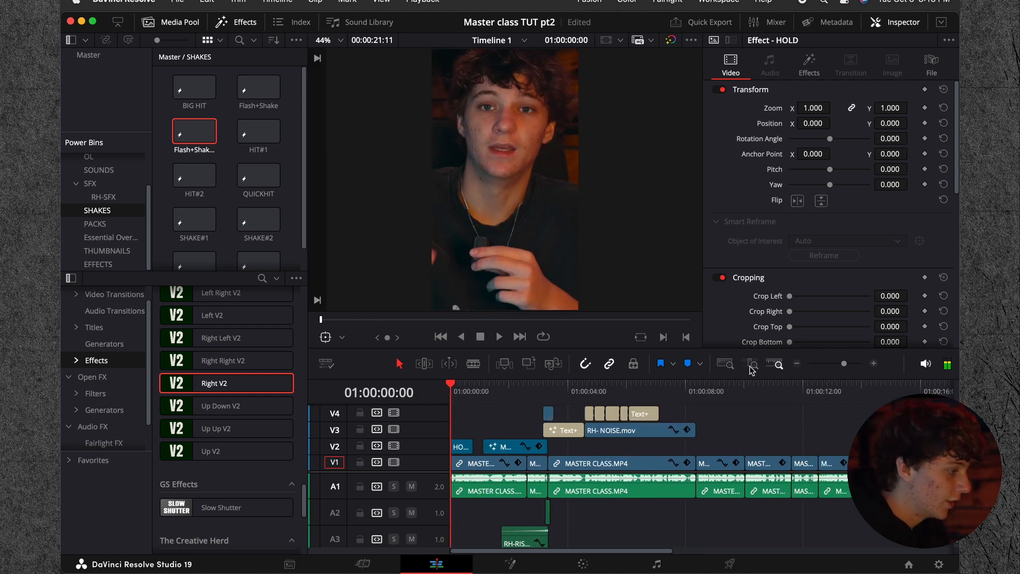
left_click(103, 198)
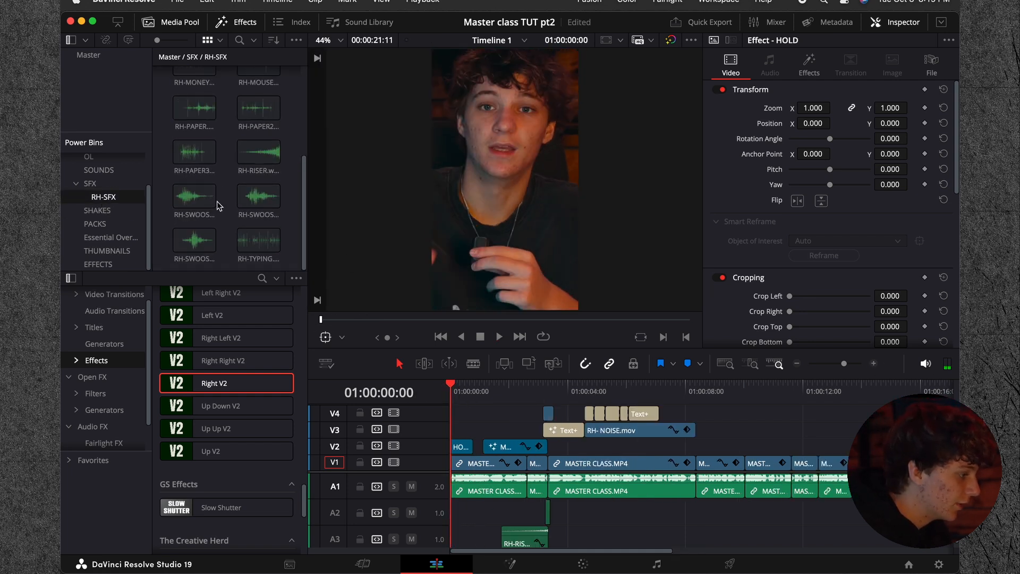
left_click(192, 202)
key("space")
left_click_drag(192, 201, 611, 512)
Step: Place RH-SWOOSH2.wav at the start of track A2, set its volume to -9.80, and preview it
left_click(259, 197)
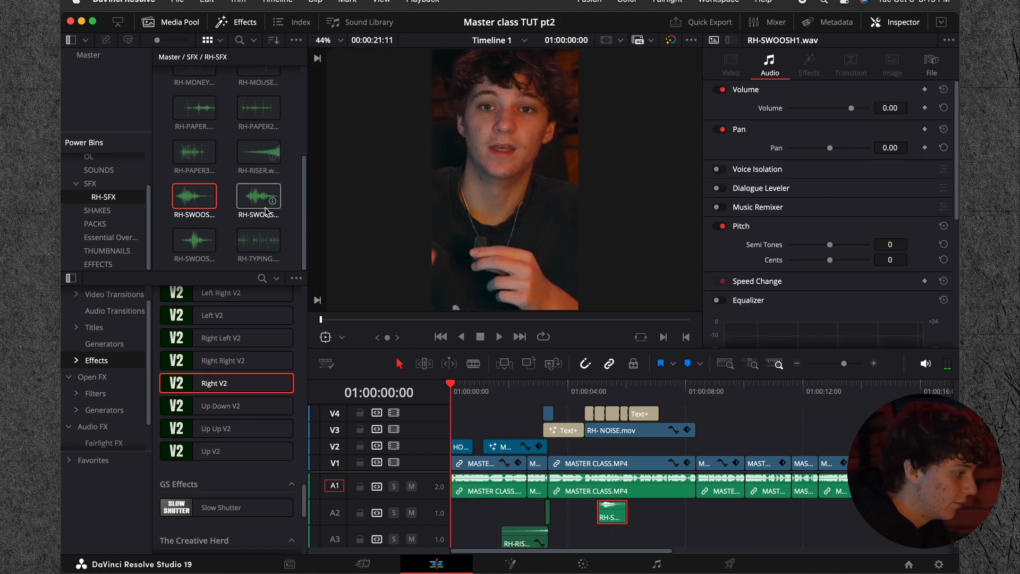
key("space")
left_click_drag(259, 196, 461, 518)
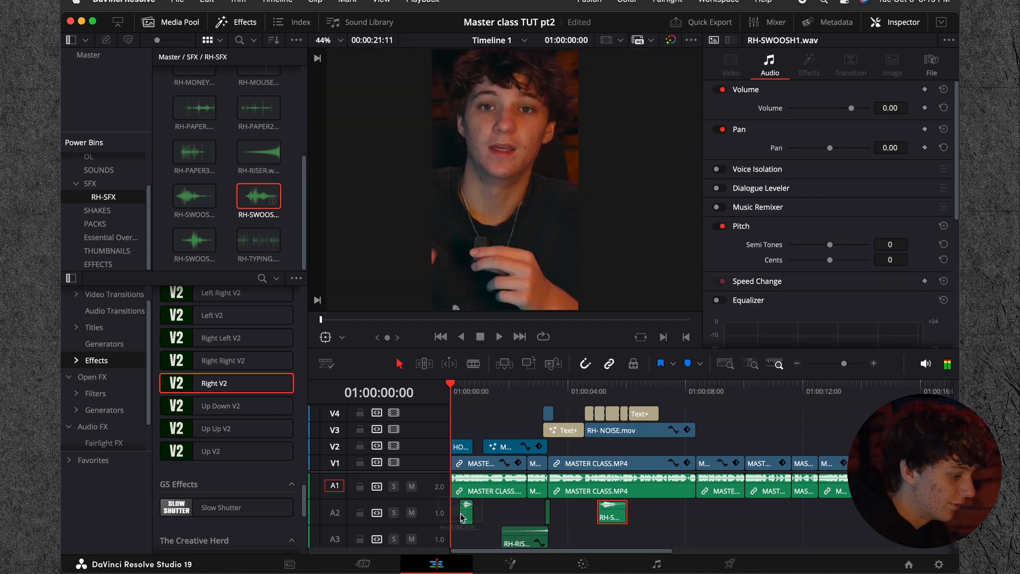
left_click(873, 365)
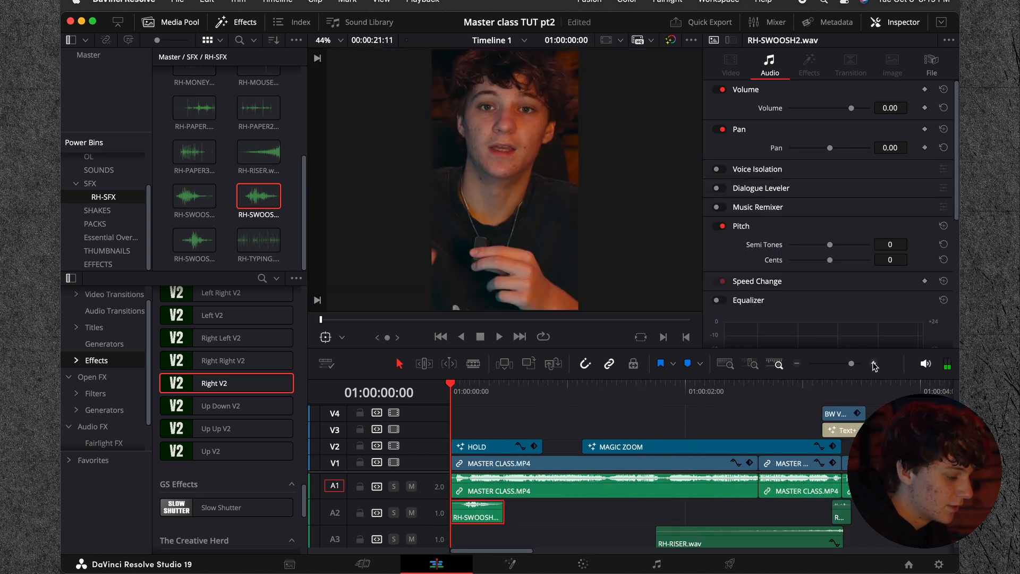
key("Return")
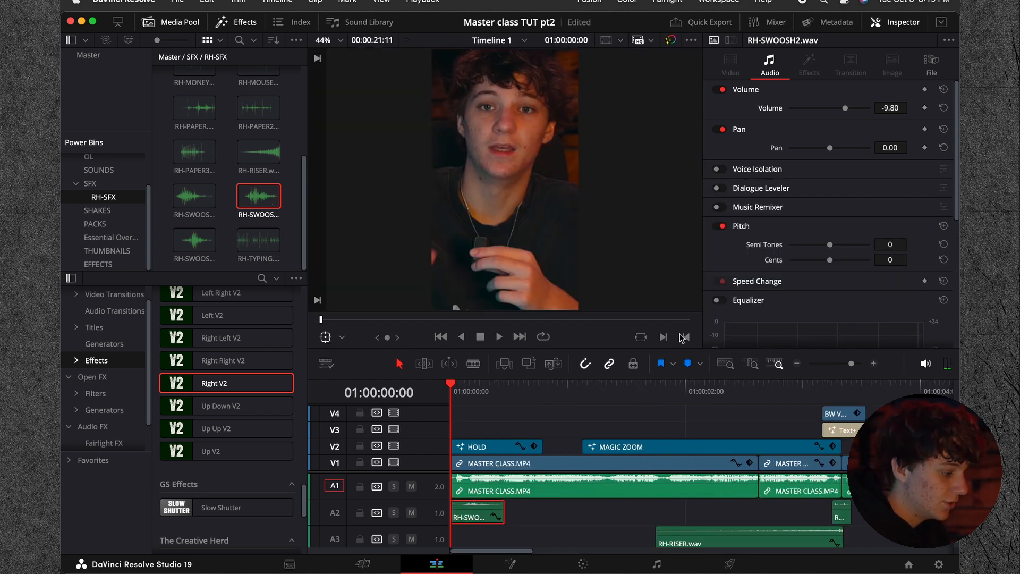
key("space")
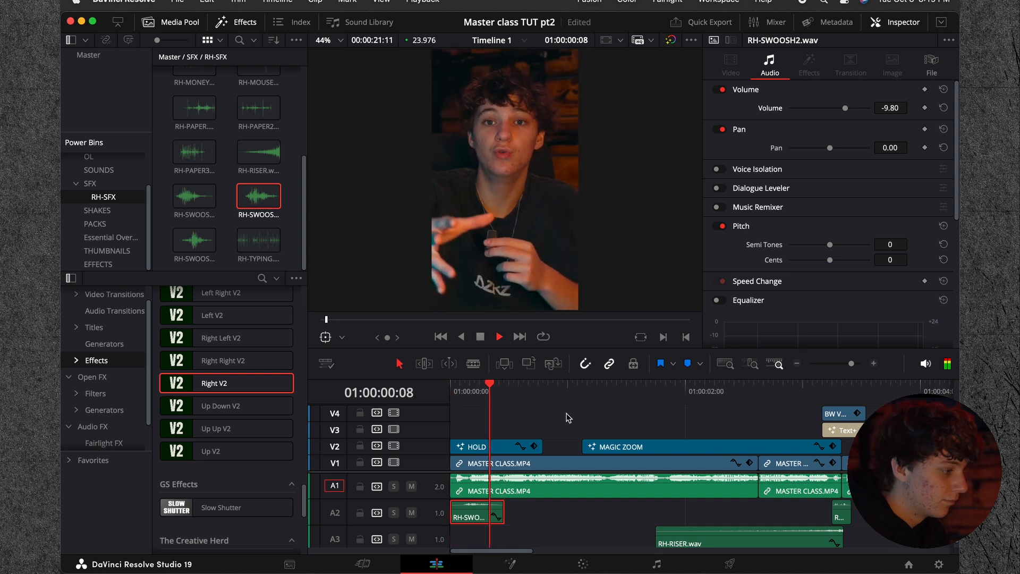
key("space")
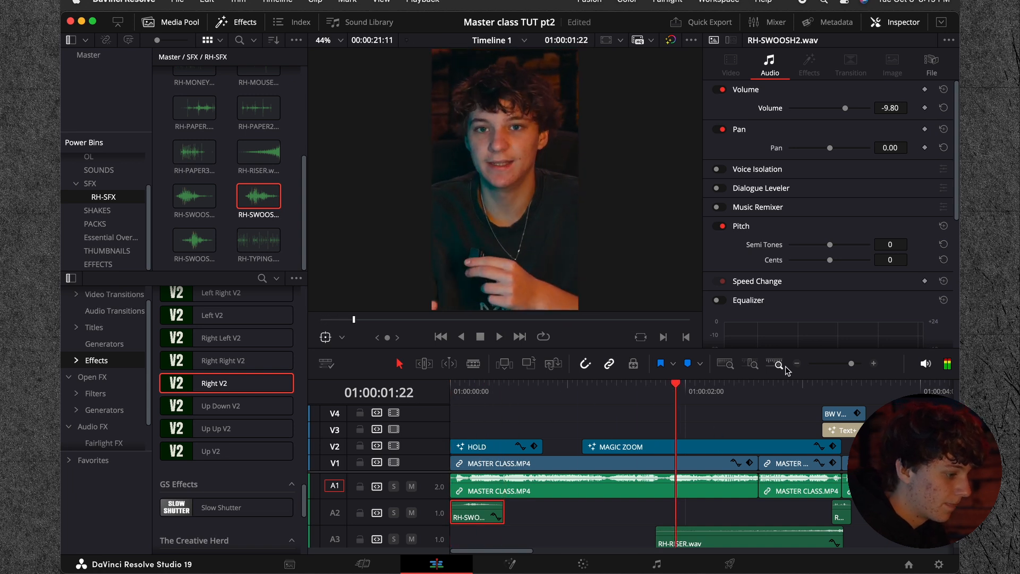
Step: Play on to the logo entrance and move RH-SWOOSH1.wav so it starts at 01:00:06:01 with the Flash+Shake#2 effect
key("ctrl+minus")
key("space")
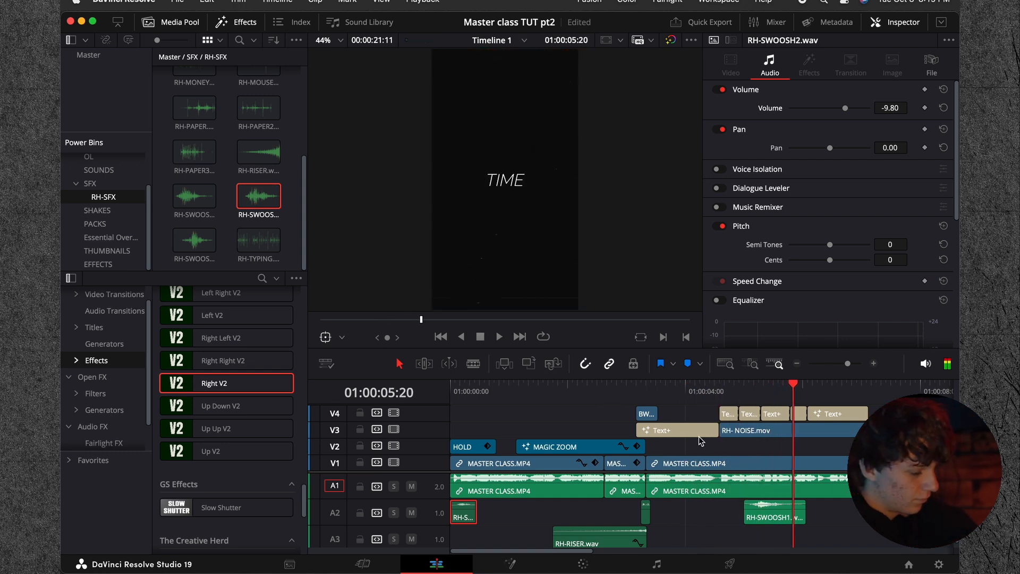
key("space")
left_click_drag(769, 509, 830, 509)
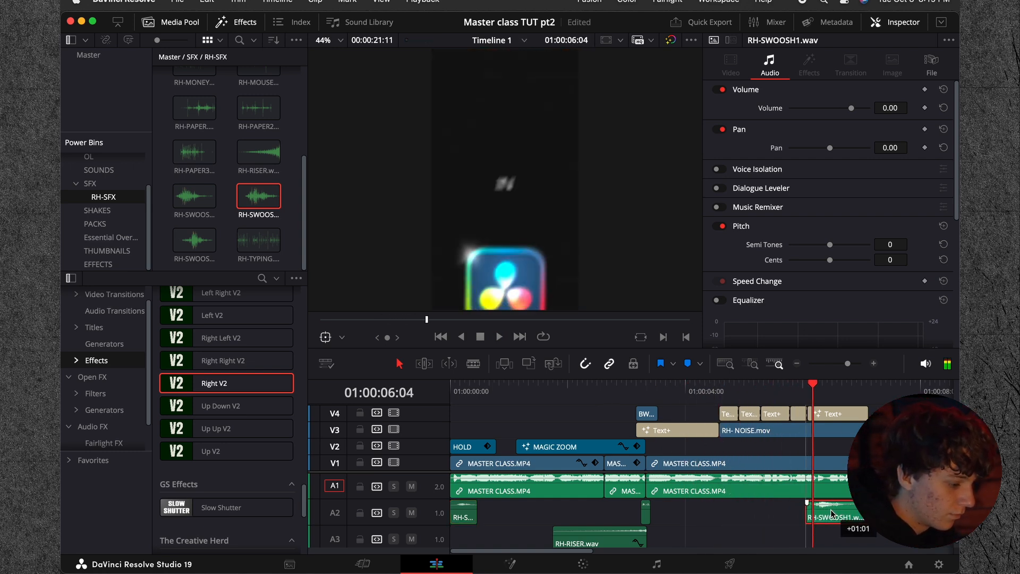
mouse_move(792, 387)
left_mouse_down()
mouse_move(826, 393)
mouse_move(784, 390)
mouse_move(799, 391)
left_mouse_up()
scroll(818, 420, "up", 3)
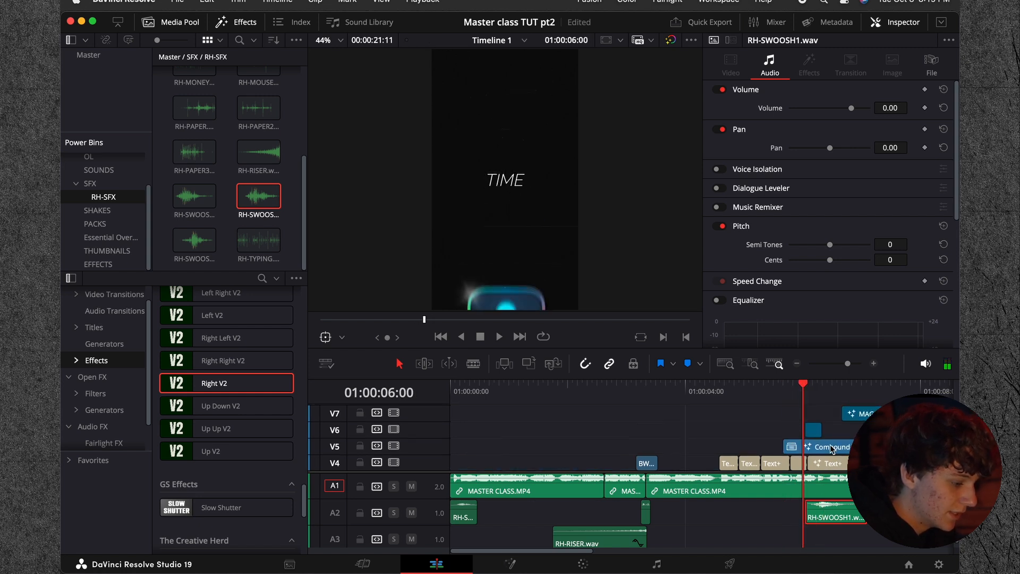
key("Right")
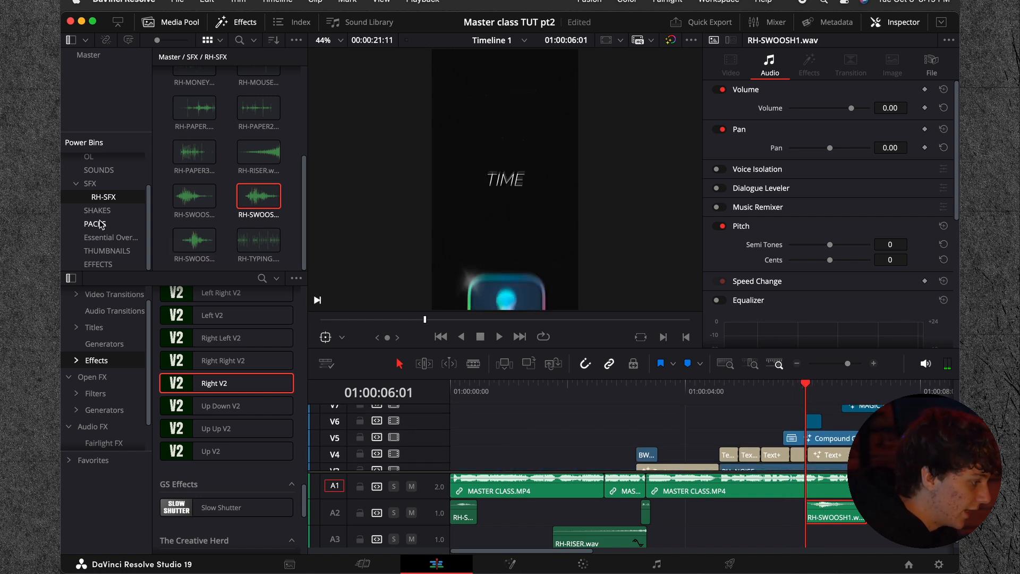
Step: Find RH-CAM-SHOOT.wav in the SFX bin and place it on track A3 beneath RH-SWOOSH1.wav
scroll(220, 196, "up", 1)
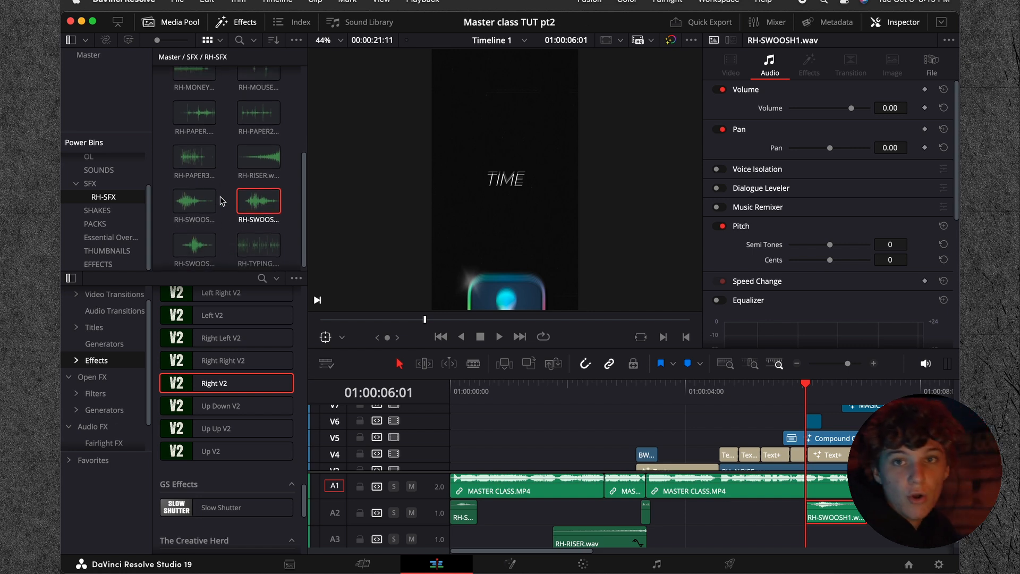
scroll(228, 196, "up", 1)
scroll(230, 198, "up", 5)
scroll(256, 190, "down", 5)
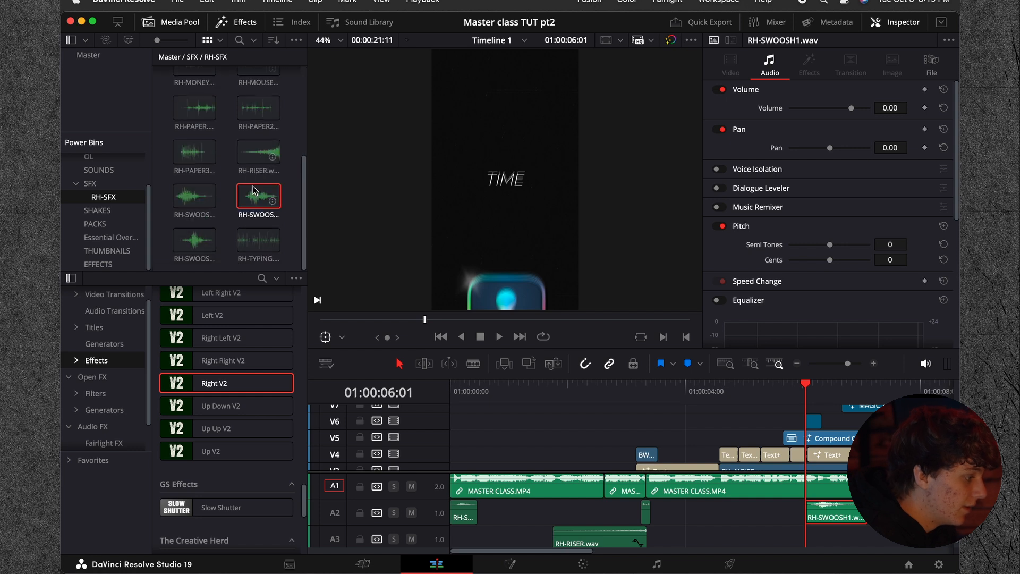
left_click(91, 184)
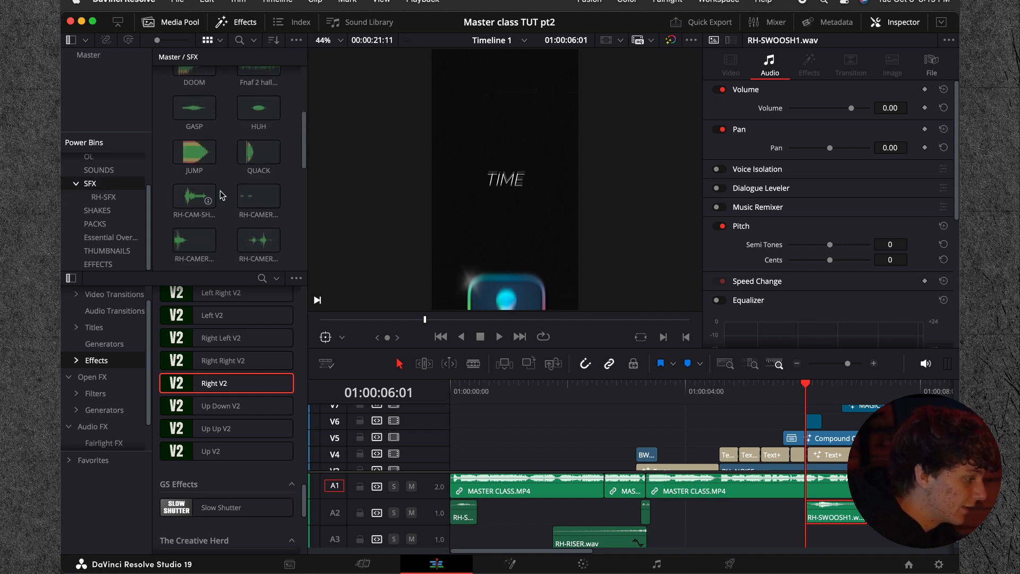
left_click(191, 214)
left_click_drag(190, 215, 828, 534)
Step: Trim the quiet start off RH-CAM-SHOOT.wav and align the clip with the start of the Flash+Shake#2 effect
left_click(874, 364)
left_click(874, 363)
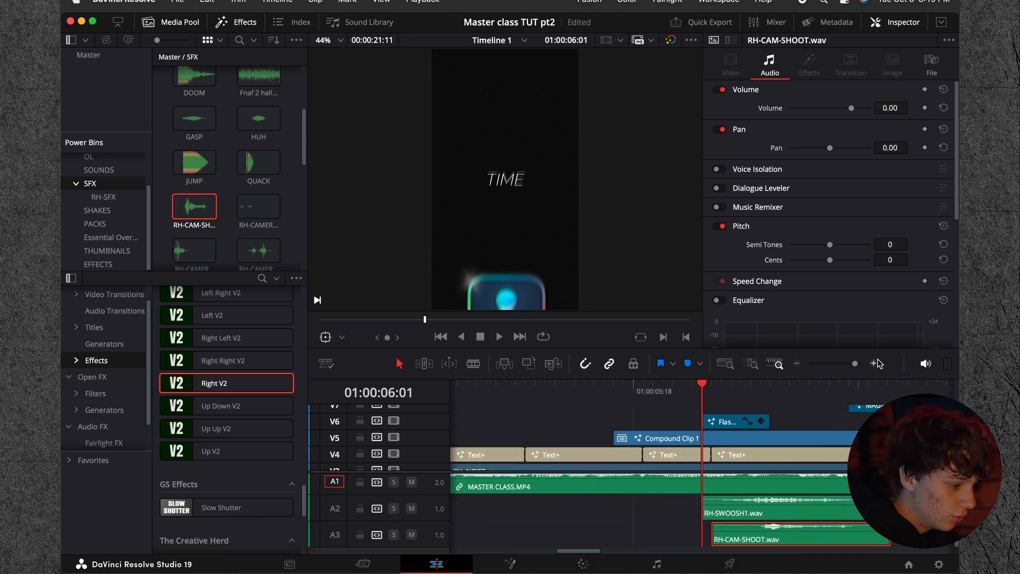
key("Right")
key("Right")
key("Right")
key("Right")
key("Right")
key("Right")
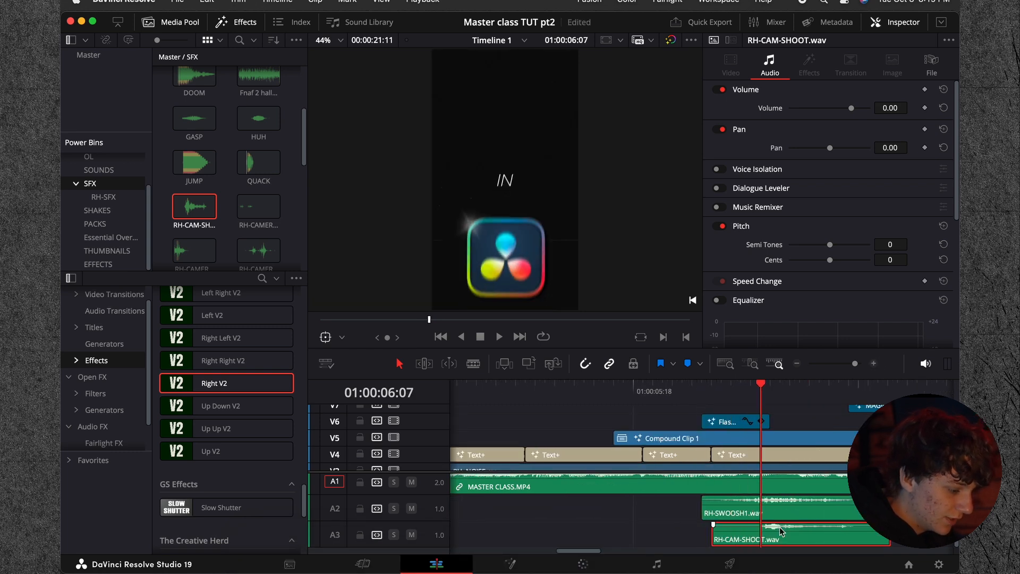
left_click_drag(781, 530, 724, 531)
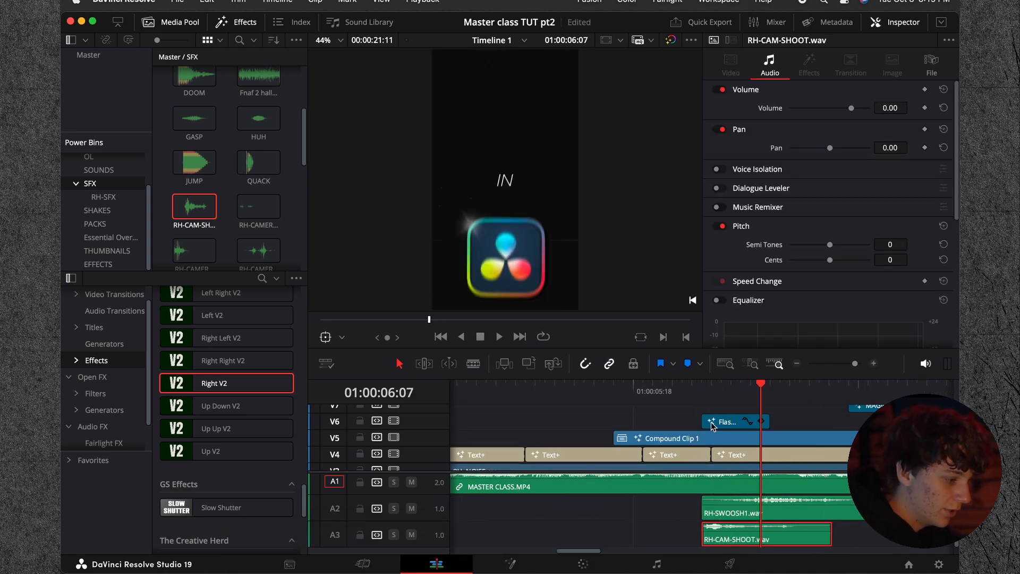
Step: Lower the volume of RH-CAM-SHOOT.wav to -11.40 and preview it with the logo entrance
left_click(709, 385)
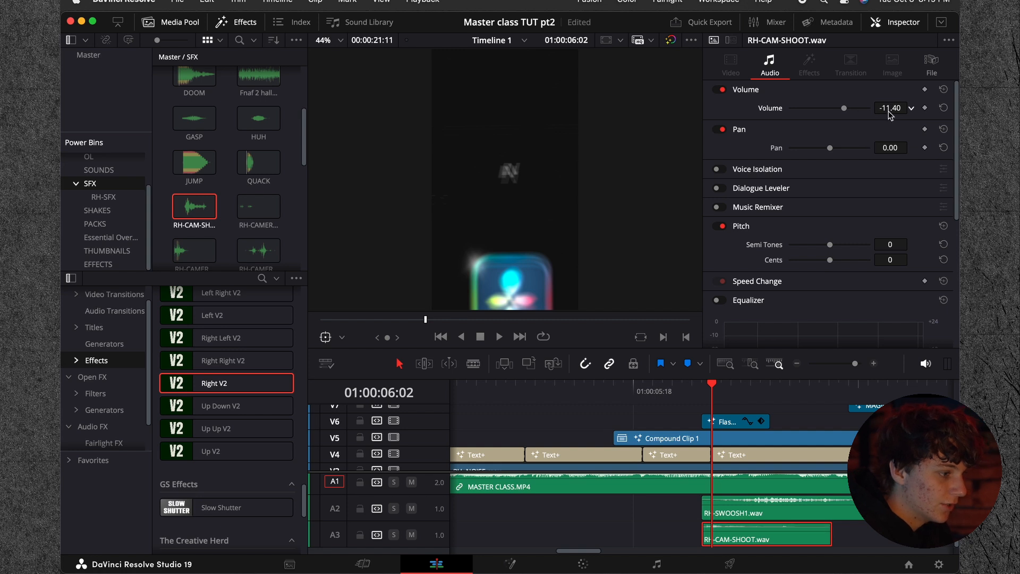
left_click_drag(890, 108, 888, 107)
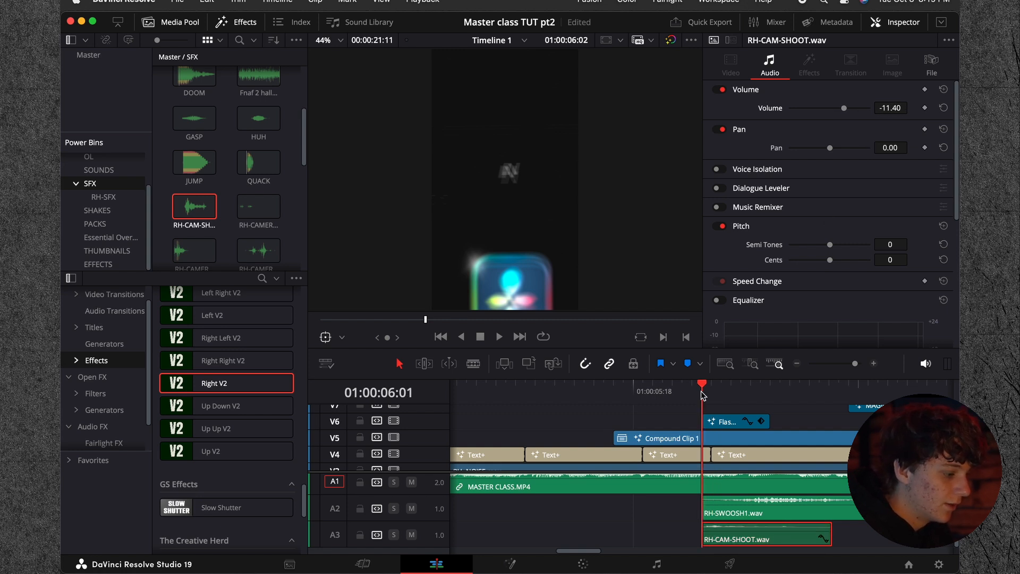
left_click_drag(701, 392, 596, 399)
key("space")
key("space")
left_click_drag(711, 387, 637, 394)
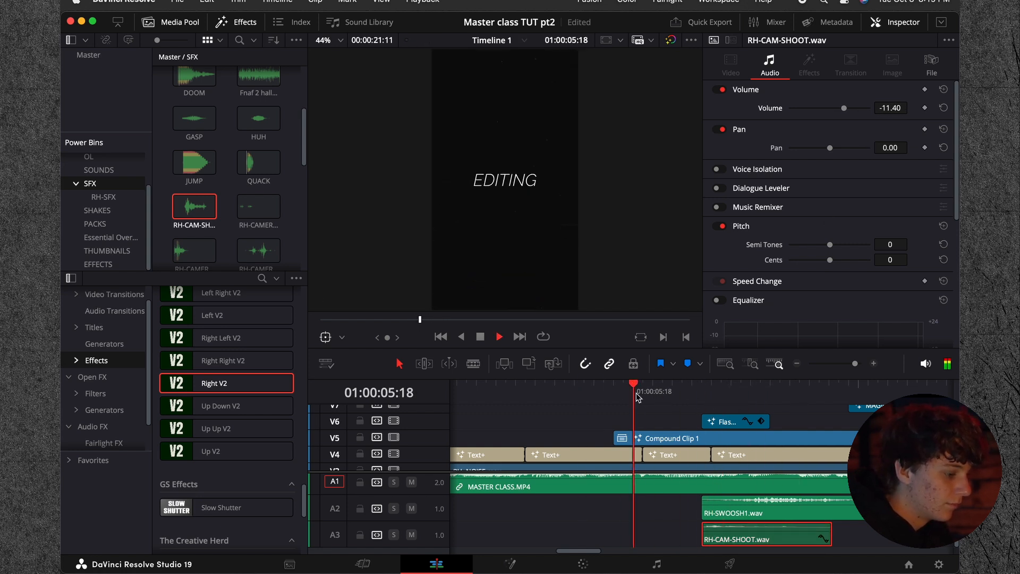
key("space")
Step: Move RH-SWOOSH1.wav to start with the MAGIC ZOOM effect, set its volume to -9.60, and preview the sequence
left_click(759, 510)
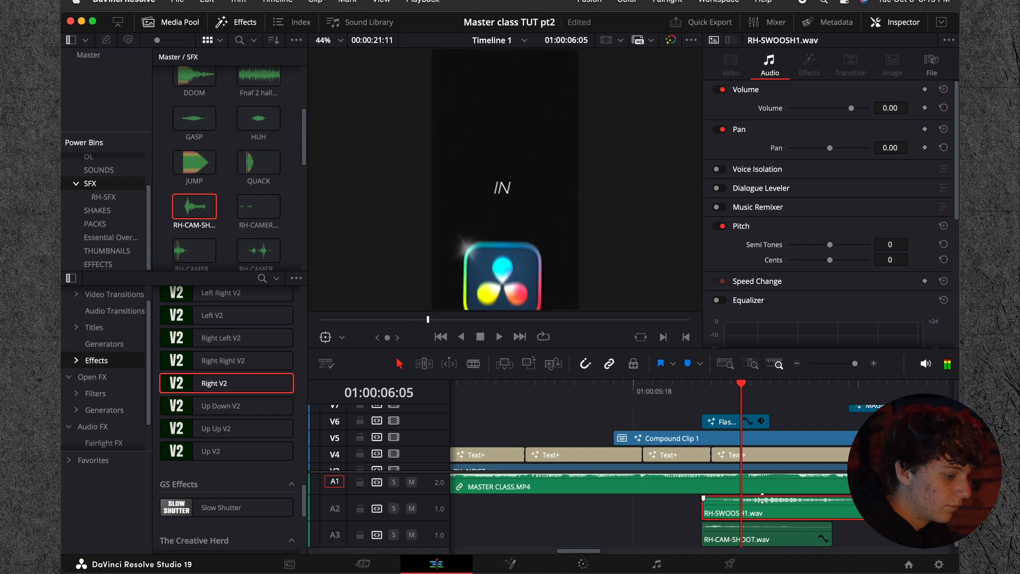
left_click(796, 363)
left_click_drag(744, 511, 818, 512)
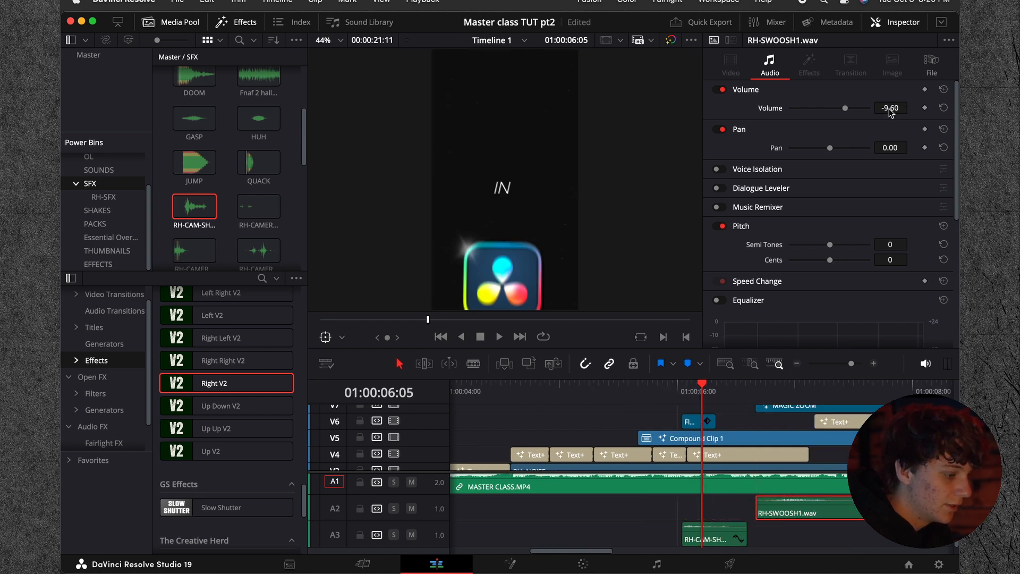
key("space")
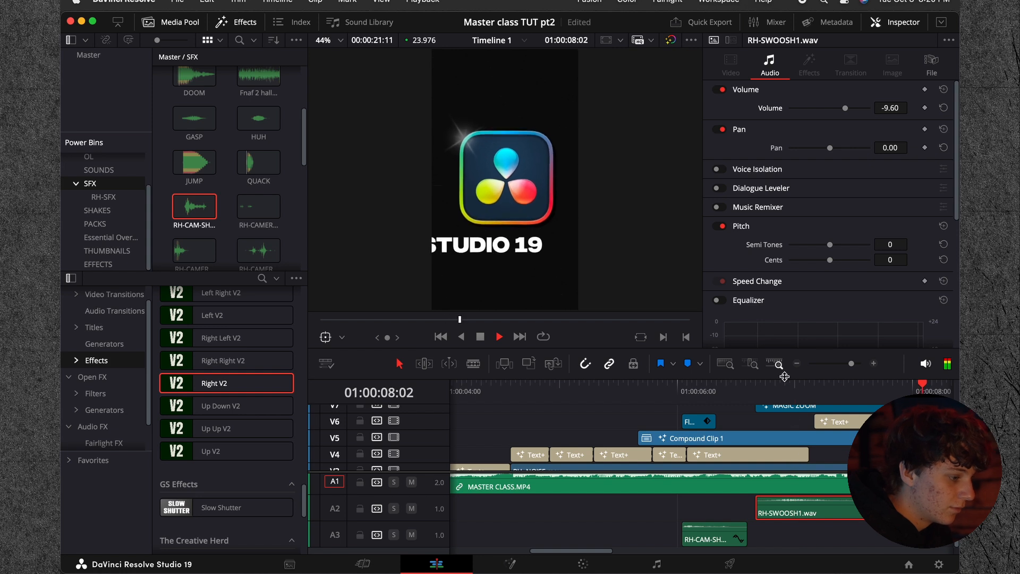
left_click(797, 364)
key("space")
left_click_drag(692, 398, 556, 399)
key("space")
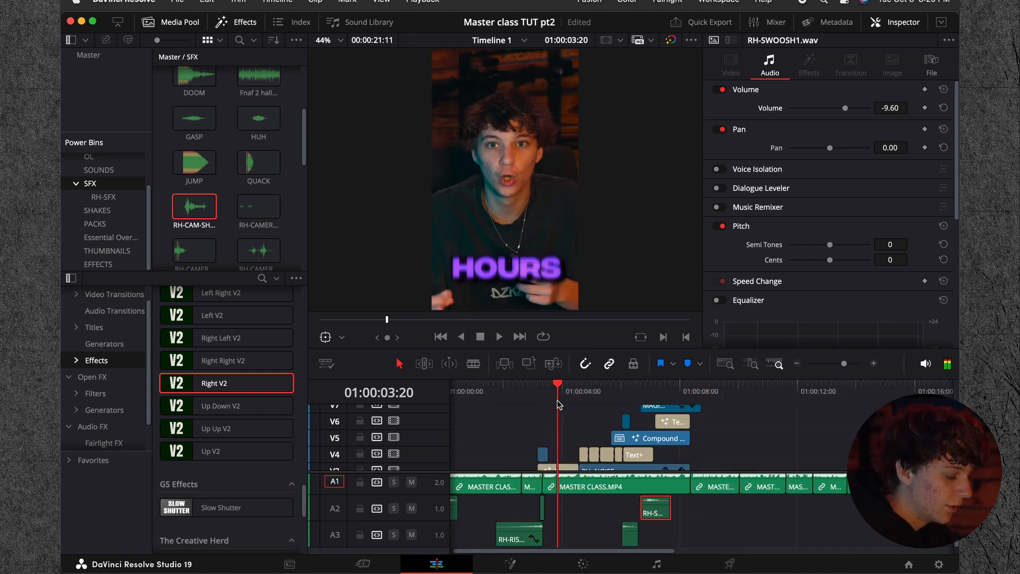
Step: Place RH-CAMERA1.wav on track A2 at about 01:00:04:06, just before the OF caption, and preview it
left_click(752, 450)
scroll(753, 451, "down", 3)
left_click(578, 391)
left_click(874, 364)
left_click(874, 364)
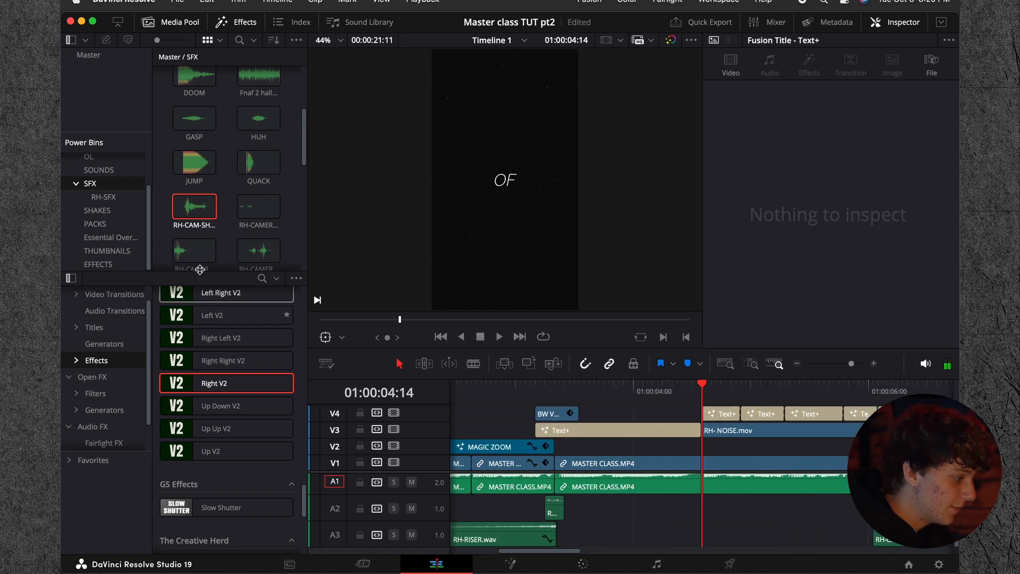
scroll(238, 207, "up", 1)
left_click_drag(251, 219, 665, 508)
left_click(673, 411)
left_click(663, 388)
key("space")
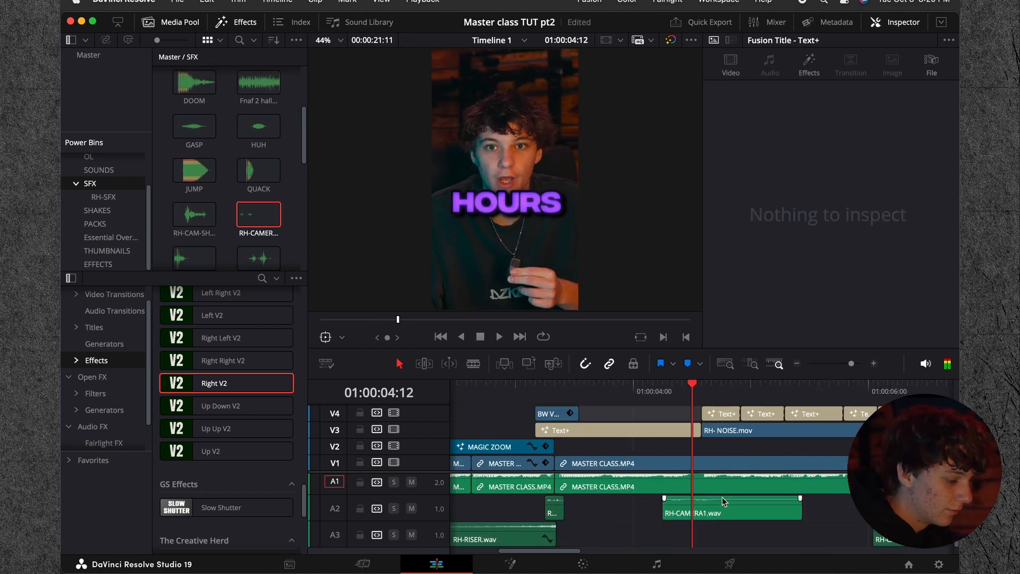
Step: Delete RH-CAMERA1.wav from track A2 at 01:00:04:06
key("space")
left_click(664, 387)
left_click(733, 510)
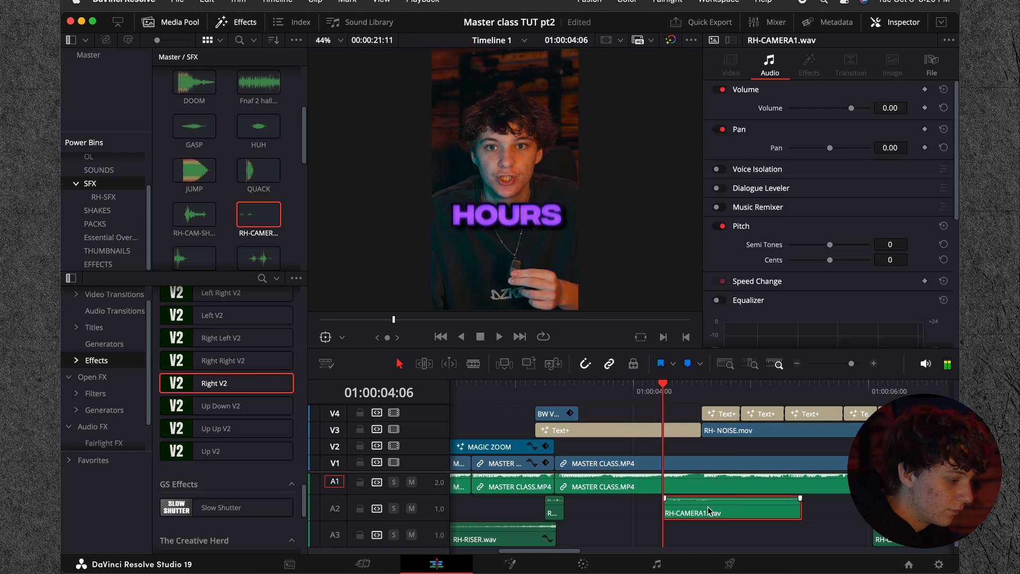
key("Delete")
Step: Find RH-MOUSECLICK.wav in the SFX bin and place it on track A3 at about 01:00:03:22
scroll(218, 126, "up", 3)
scroll(218, 126, "down", 10)
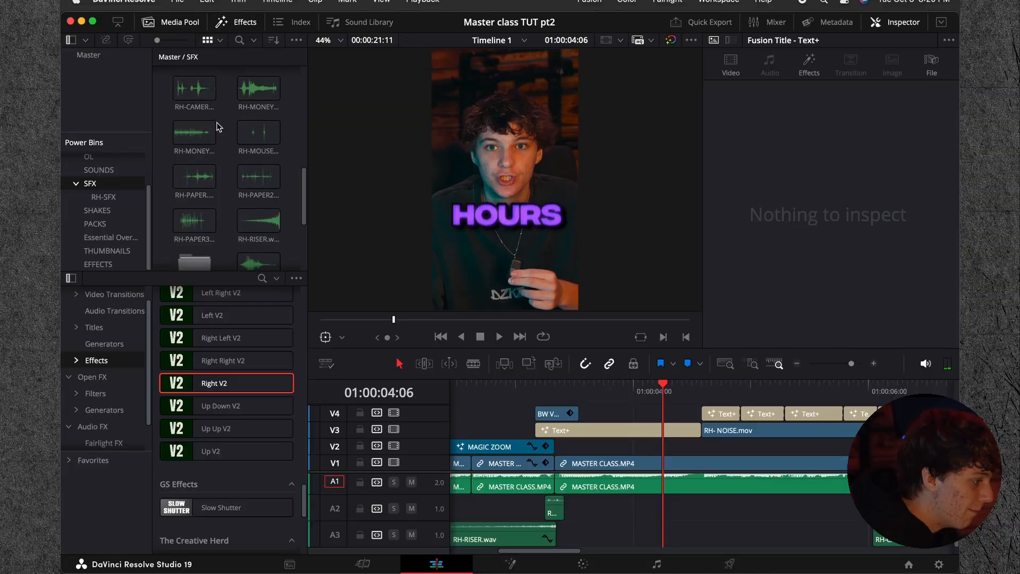
scroll(282, 159, "up", 4)
left_click_drag(313, 165, 597, 474)
key("Up")
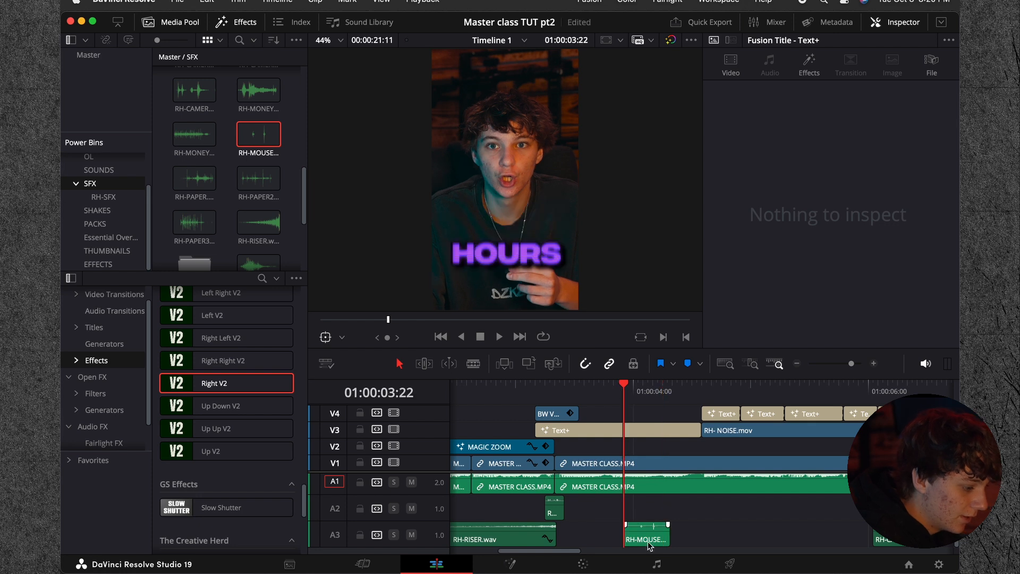
Step: Trim RH-MOUSECLICK.wav on A3 to the single click between 01:00:04:01 and 01:00:04:03
left_click(648, 528)
key("space")
key("super+b")
key("BackSpace")
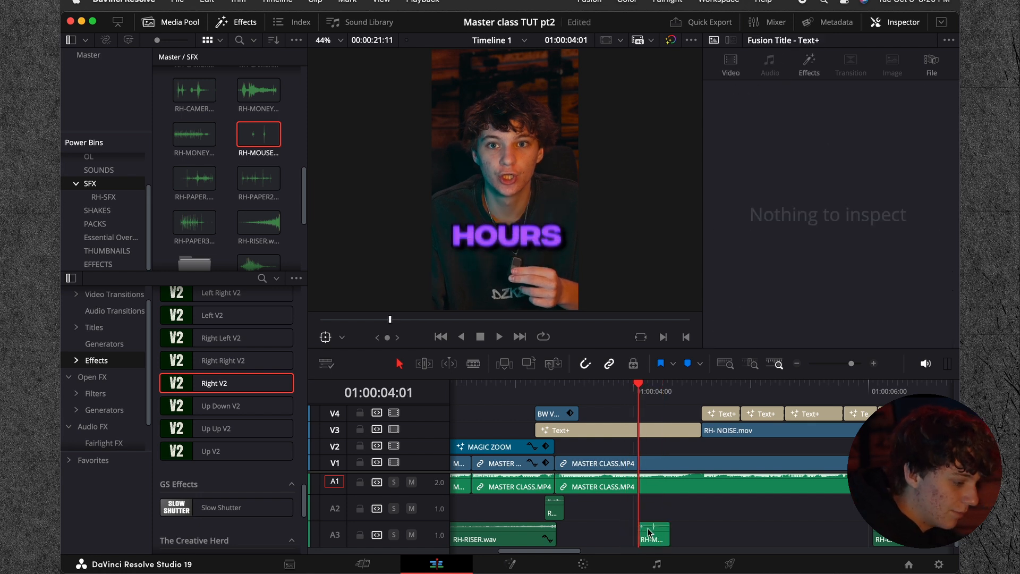
key("Right")
left_click(655, 528)
key("Right")
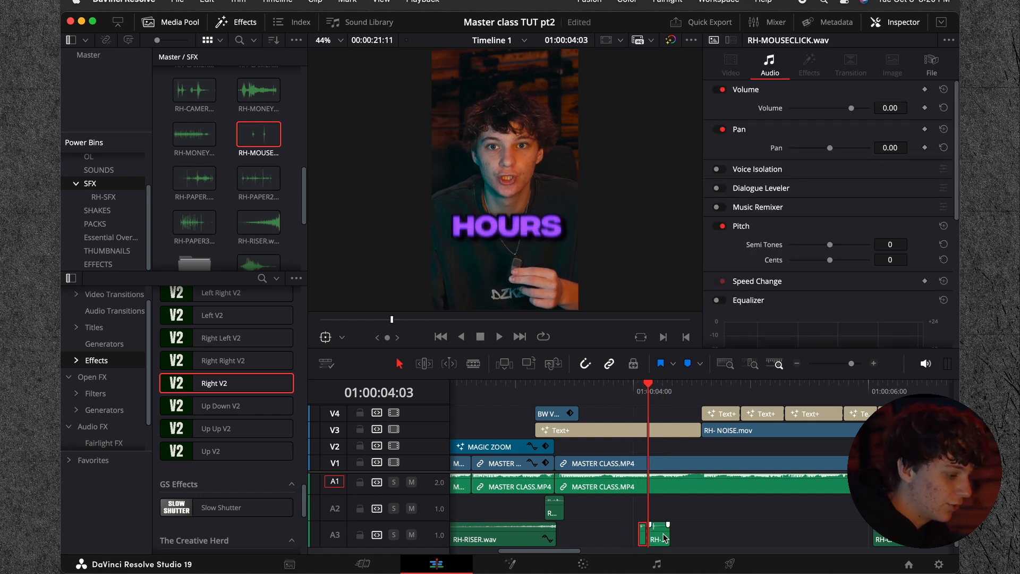
key("BackSpace")
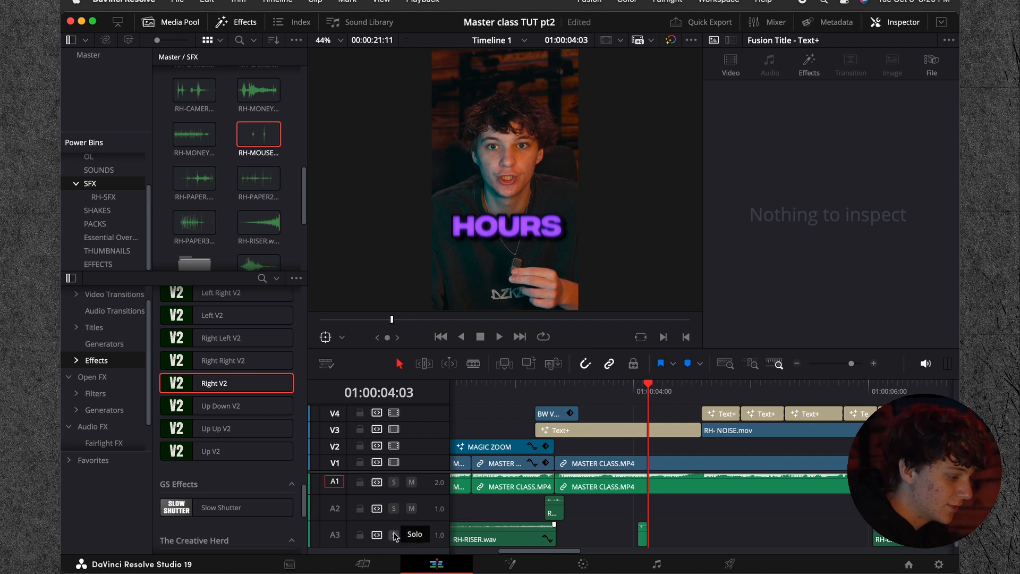
Step: Solo track A3 and put a copy of the trimmed mouse click under the start of each of the first four Text+ captions on V4
key("space")
key("space")
left_click(579, 392)
key("space")
key("space")
left_click_drag(613, 398, 634, 400)
mouse_move(643, 536)
left_mouse_down()
mouse_move(816, 538)
mouse_move(631, 541)
left_mouse_up()
scroll(715, 536, "right", 2)
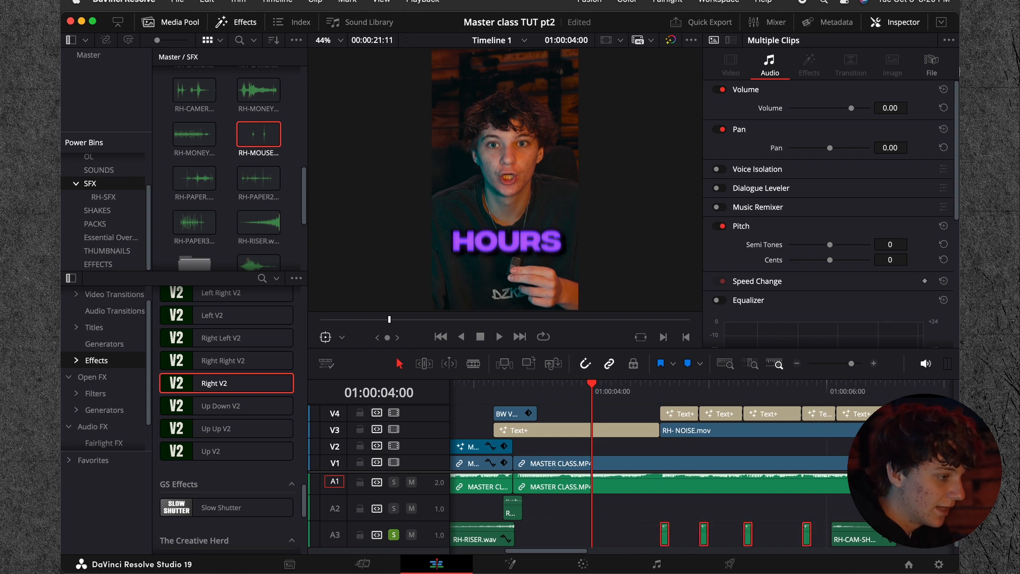
Step: Set the four mouse-click clips to a pitch of -1 semitone and a volume of 15.20, unsolo A3, and preview them with the captions
left_click(911, 106)
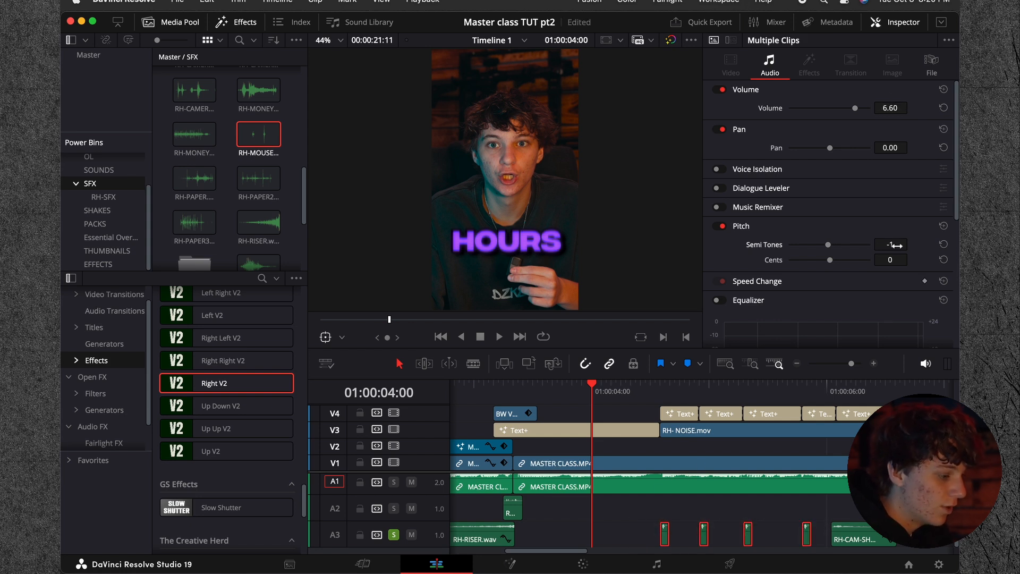
left_click(797, 364)
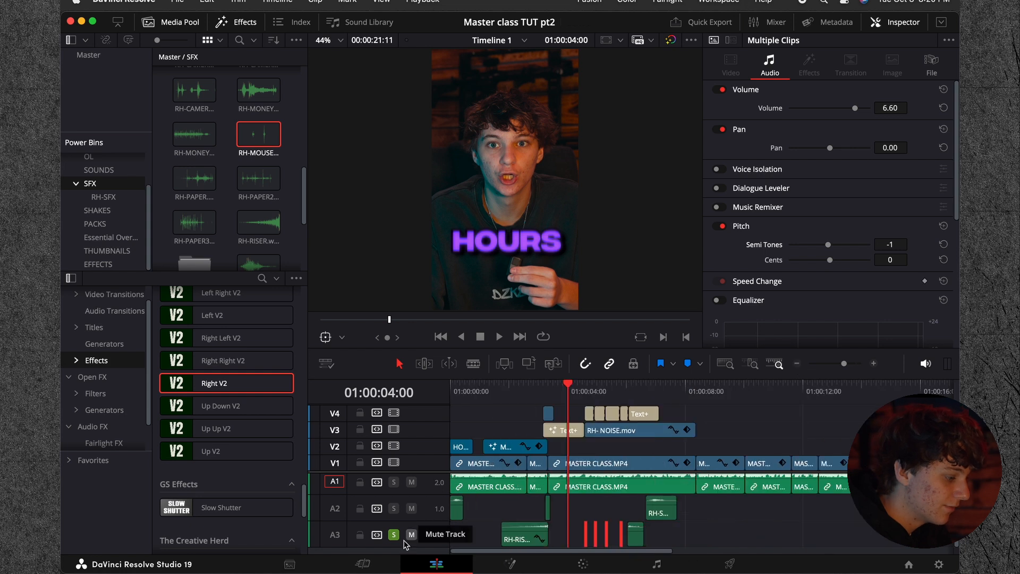
key("space")
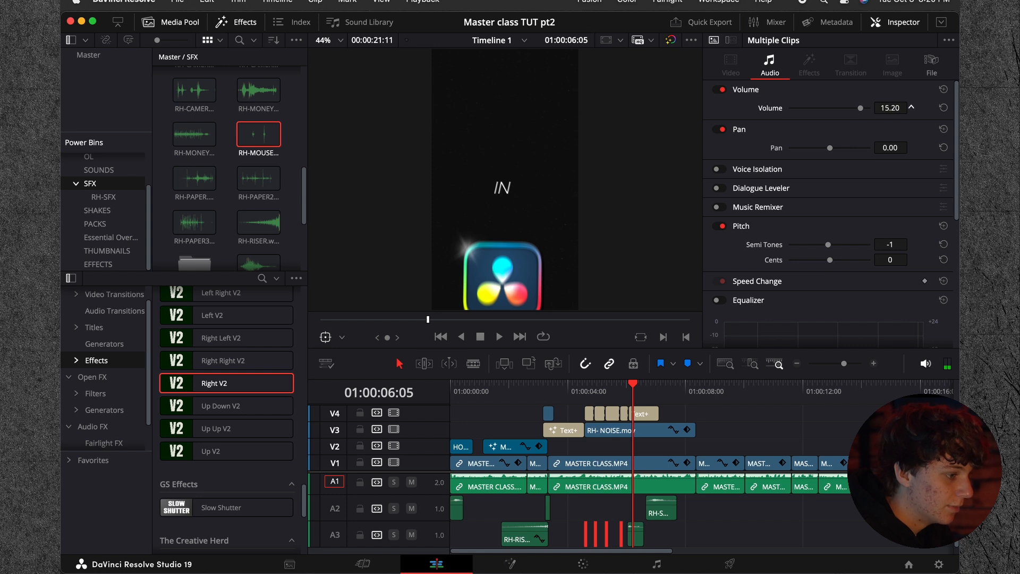
left_click(580, 393)
key("space")
left_click(765, 422)
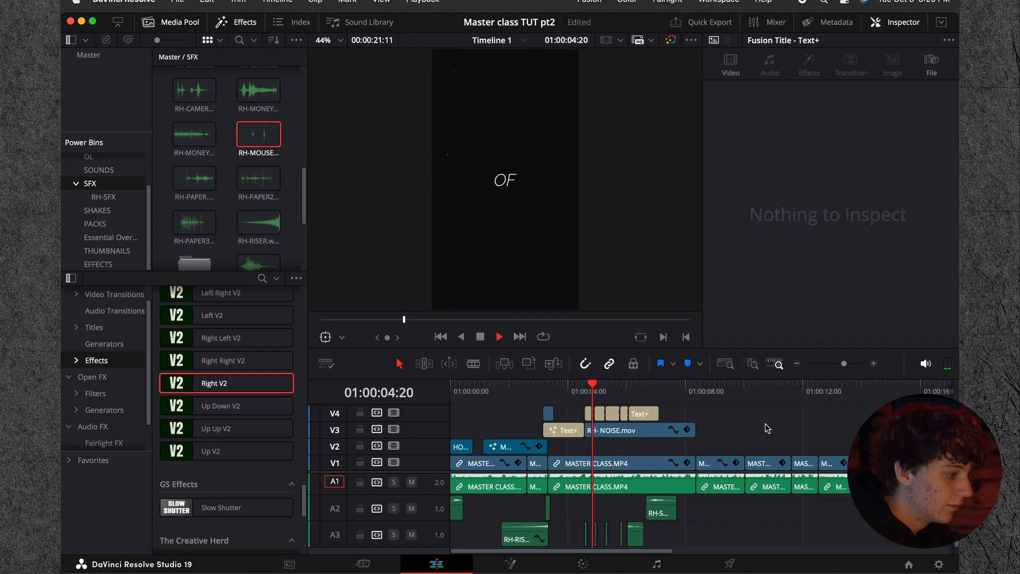
key("space")
Step: Set the volume of the four mouse-click clips to 9.60 and preview the caption sequence
left_click_drag(577, 514, 624, 535)
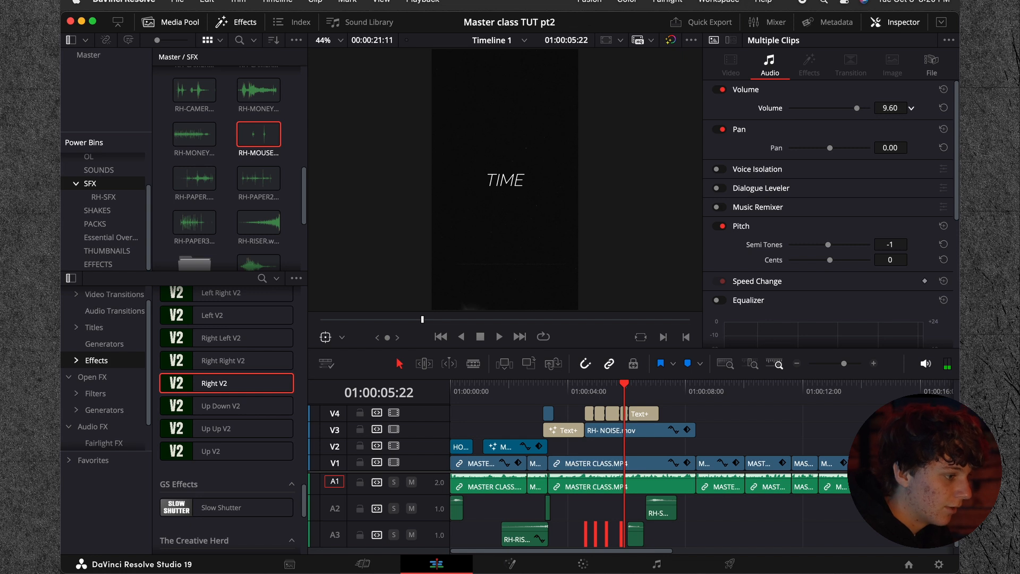
left_click(574, 393)
key("space")
left_click(725, 408)
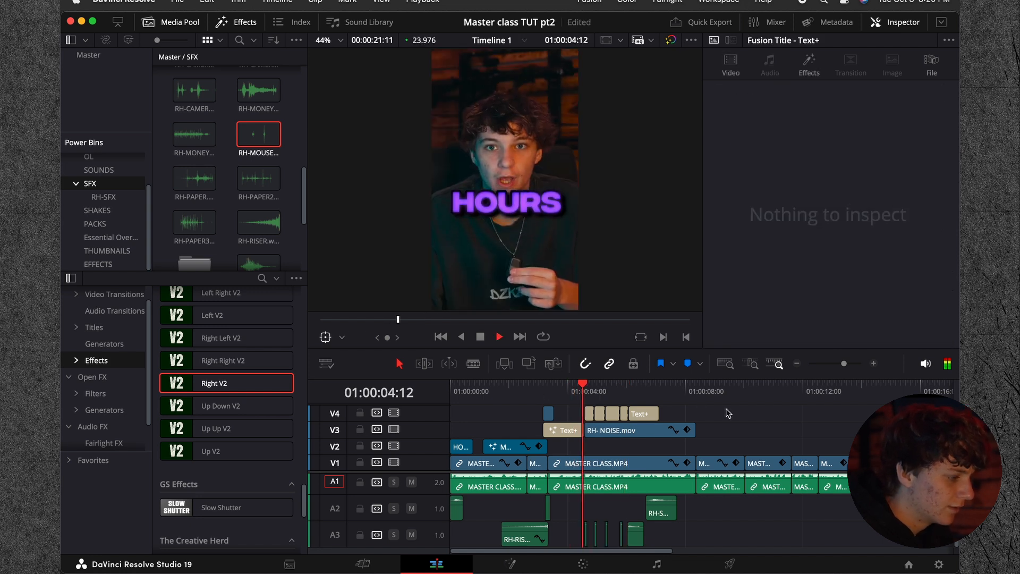
key("space")
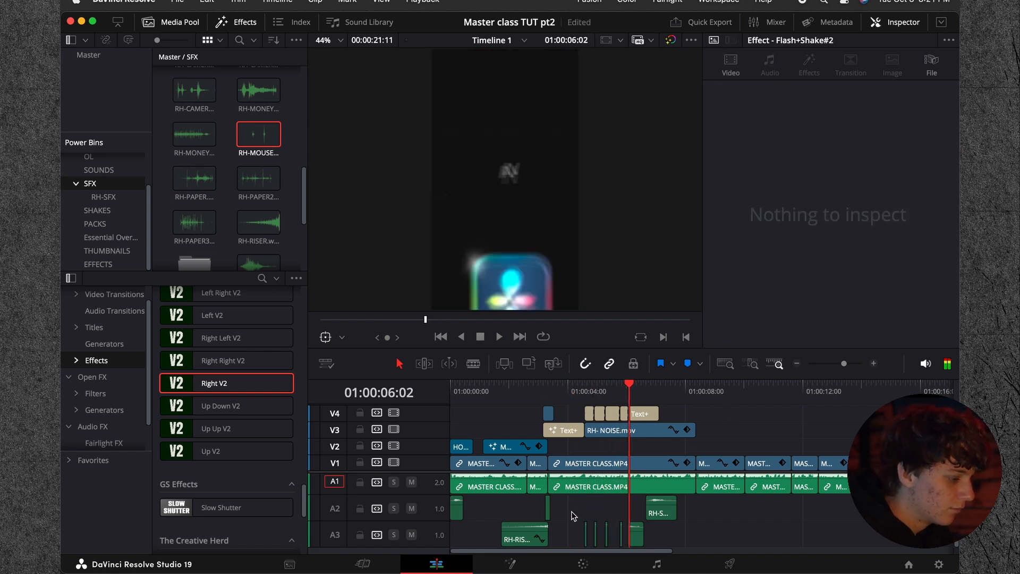
Step: Lower the volume of the four mouse-click clips slightly and play the caption and logo sequence
left_click_drag(624, 537, 625, 537)
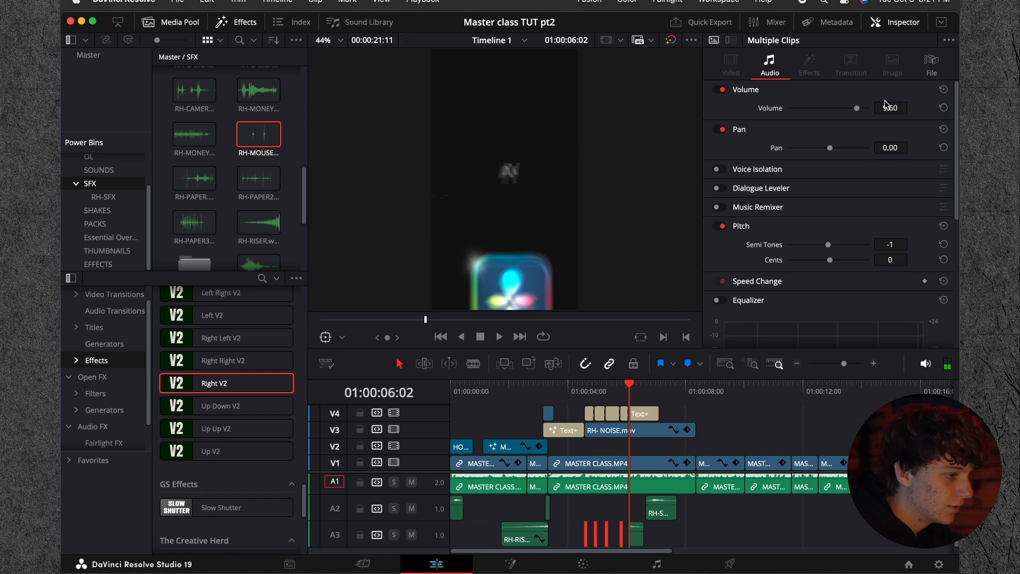
left_click_drag(886, 108, 866, 107)
left_click(701, 428)
left_click(572, 391)
key("space")
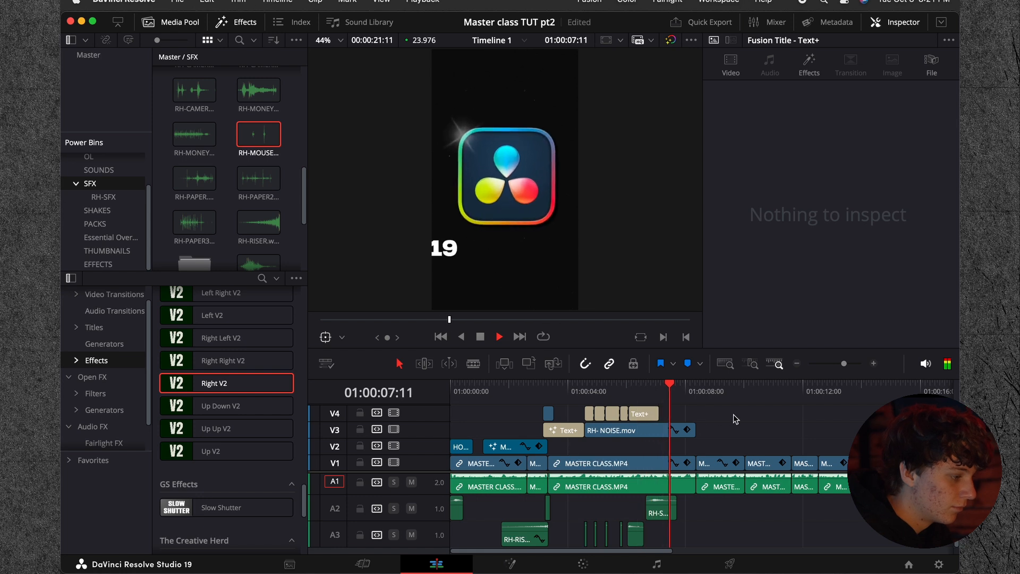
Step: Review the MASTER CLASS.MP4 clips that follow the logo sequence, from about 01:00:08:16
left_click(702, 396)
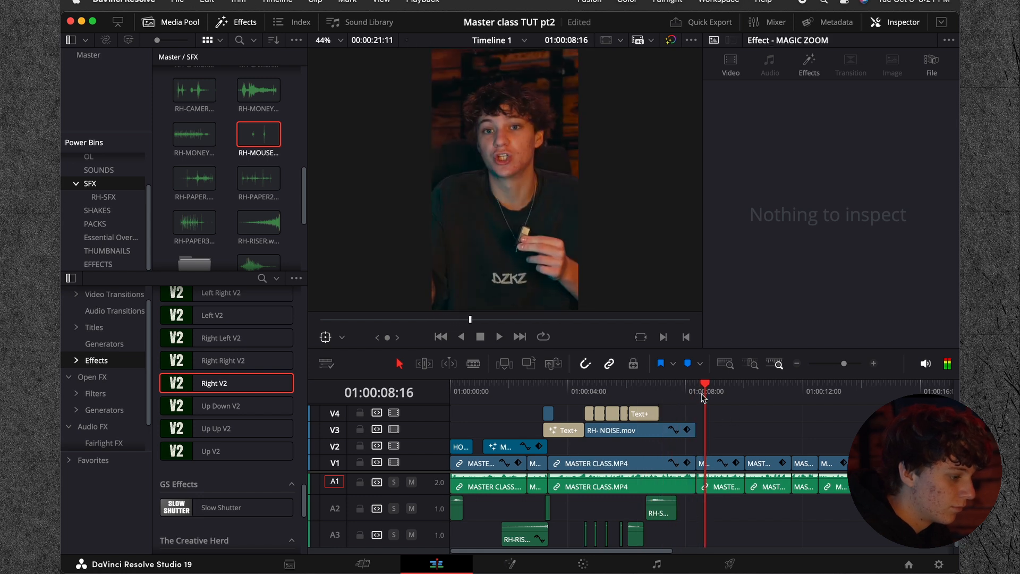
left_click(796, 363)
left_click(873, 364)
key("space")
key("space")
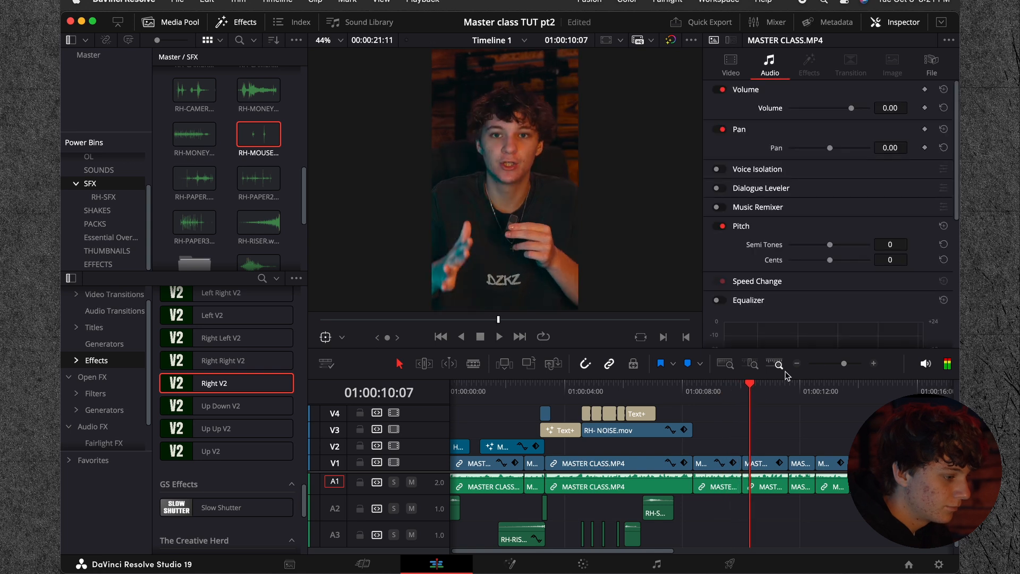
left_click(796, 367)
left_click_drag(500, 393, 450, 415)
mouse_move(574, 392)
left_mouse_down()
mouse_move(564, 392)
mouse_move(576, 391)
left_mouse_up()
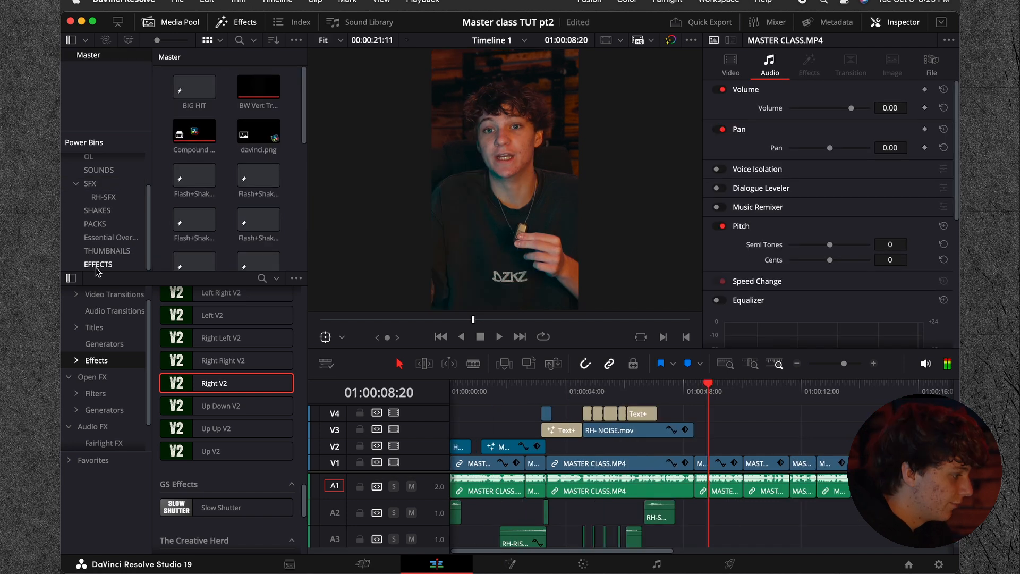
Step: Add the MAGIC ZOOM effect from the EFFECTS bin to V2 at 01:00:08:20 and play through the remaining clips
left_click(97, 265)
left_click_drag(193, 146, 715, 446)
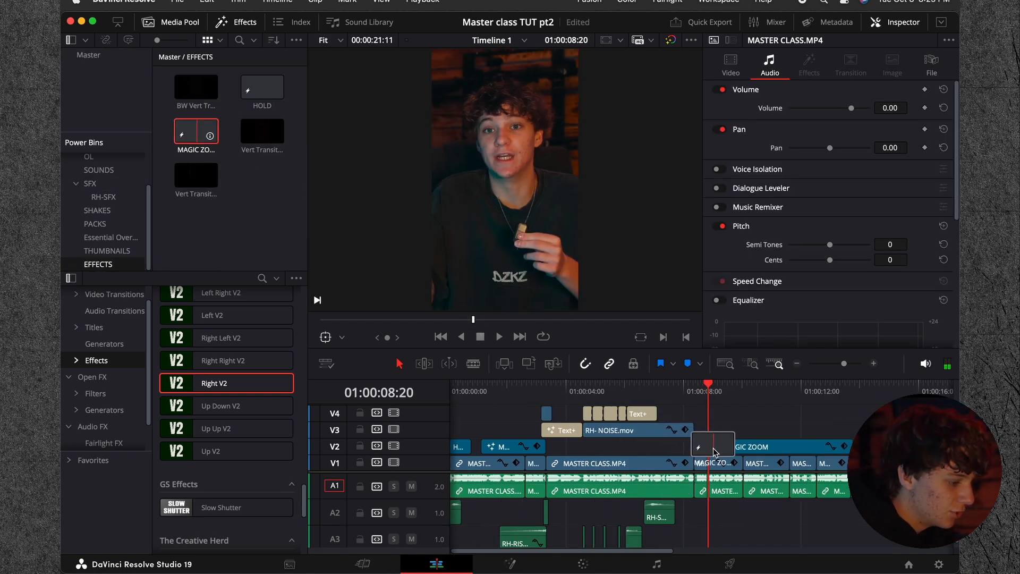
key("space")
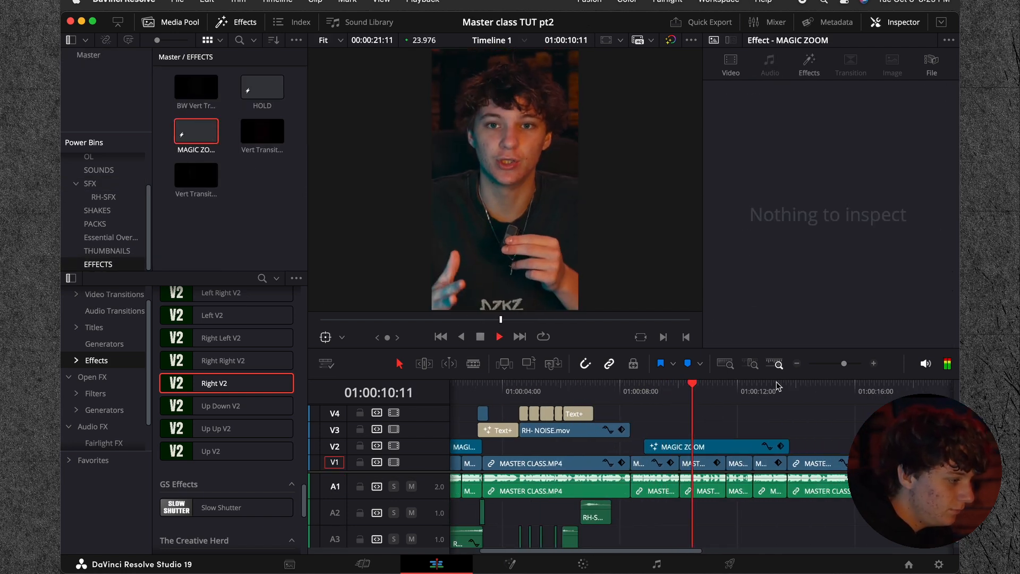
left_click(797, 365)
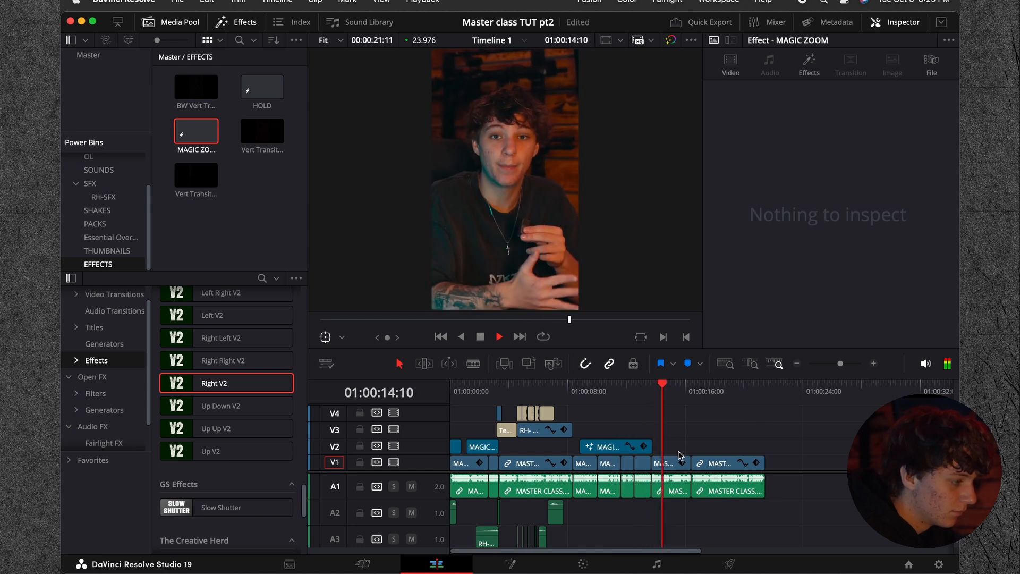
left_click(734, 440)
left_click(873, 364)
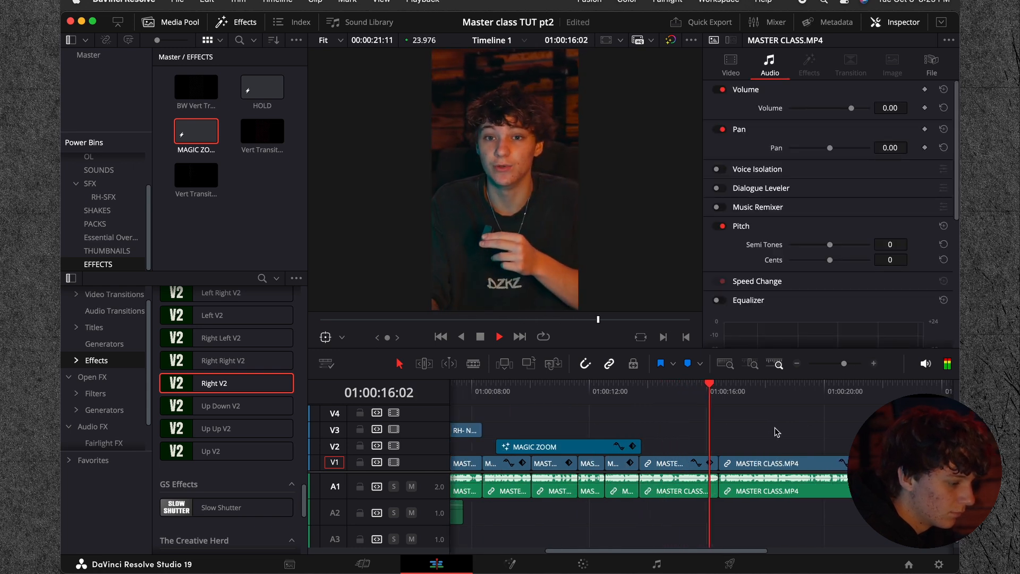
scroll(772, 432, "right", 1)
left_click(796, 363)
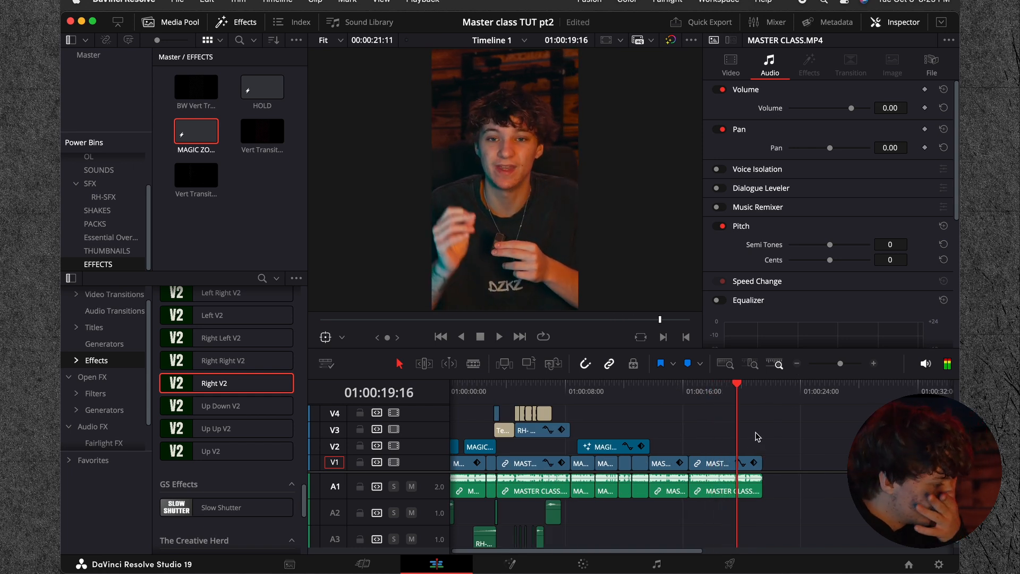
key("space")
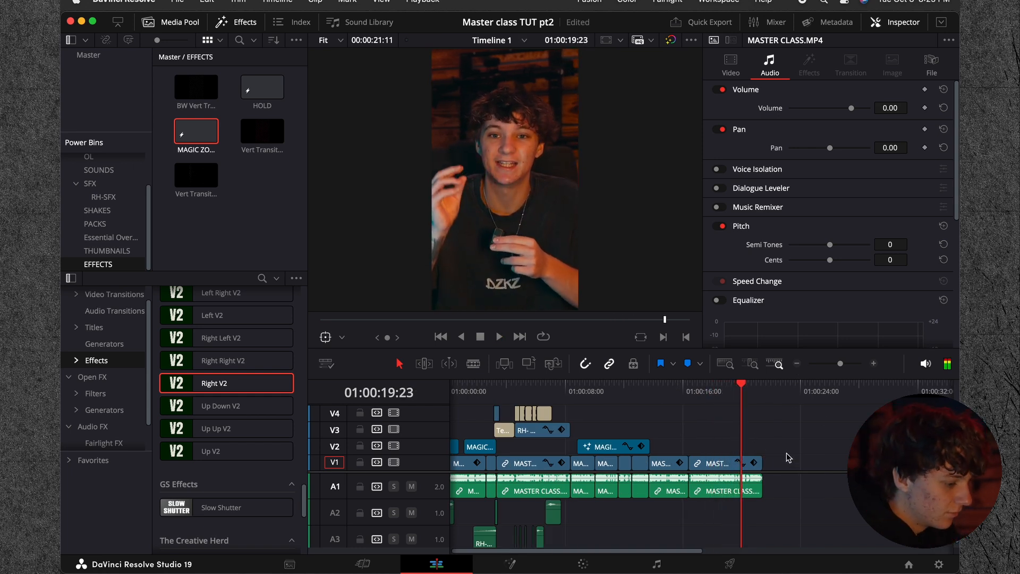
Step: Extend the end of the last MASTER CLASS.MP4 clip to restore its trimmed footage, and preview around 01:00:20:00
left_click_drag(761, 460, 901, 375)
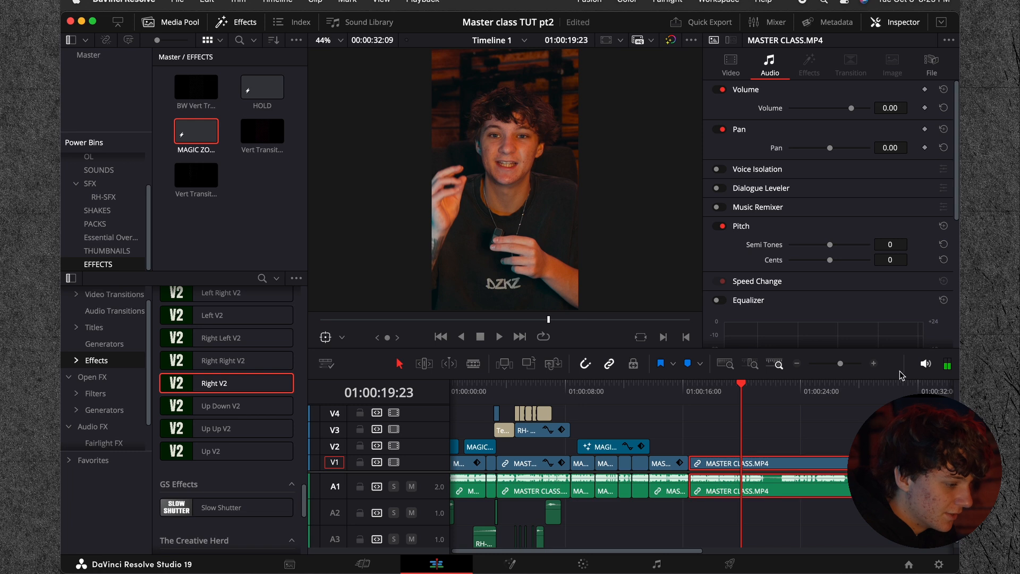
left_click(874, 365)
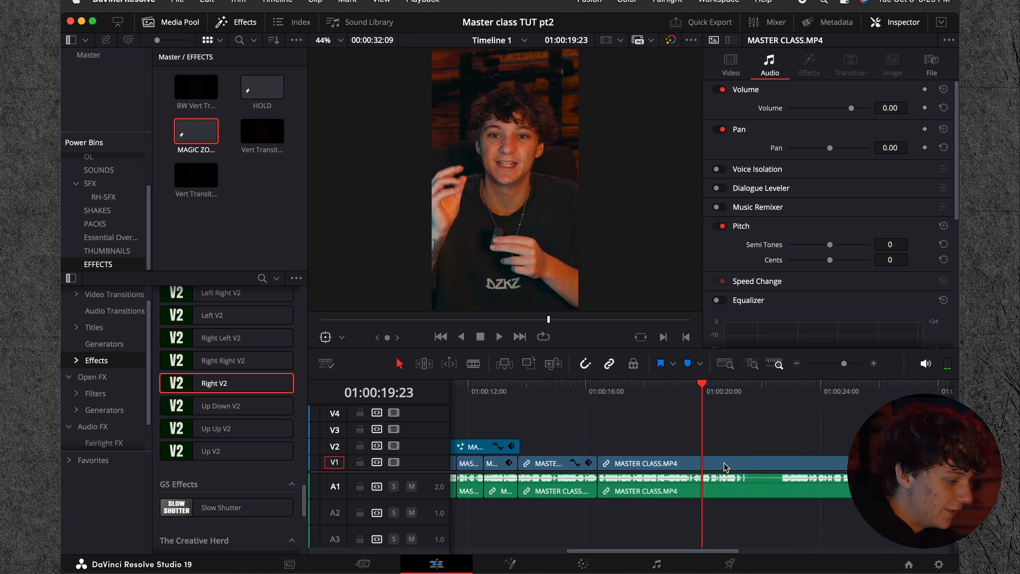
left_click_drag(703, 395, 685, 388)
key("space")
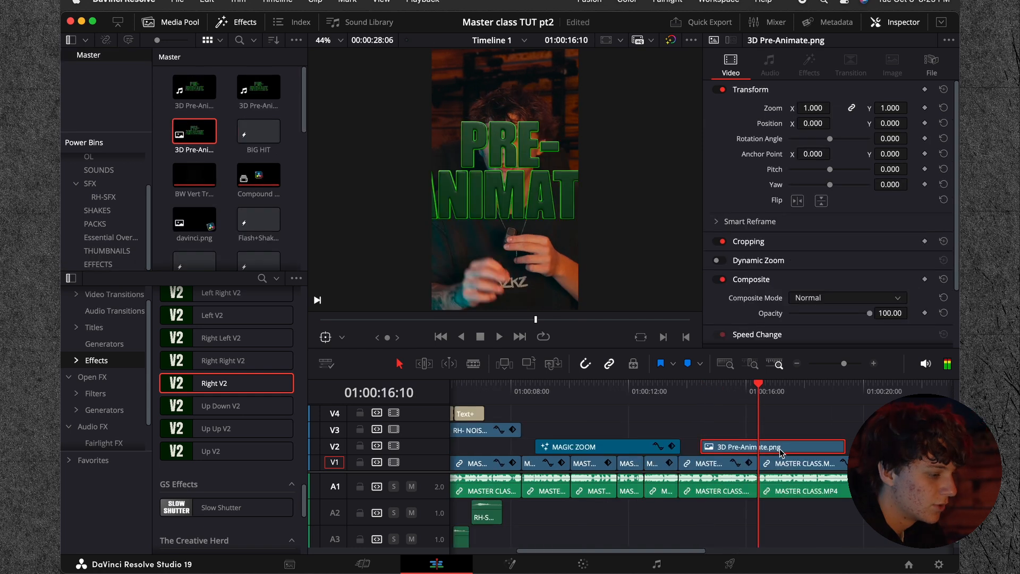
key("super+z")
Step: Trim the start of 3D Pre-Animate.png on V2 to about 01:00:14:09, and set its zoom to 0.640 and Y position to -346
left_click_drag(697, 450, 699, 448)
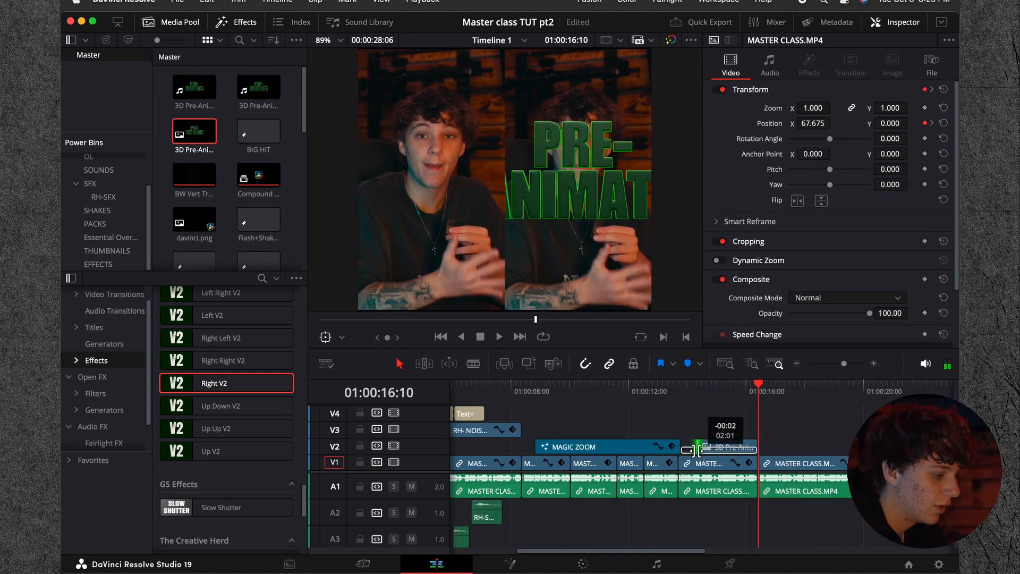
left_click(699, 392)
left_click_drag(819, 110, 799, 110)
left_click_drag(890, 124, 703, 124)
left_click(781, 430)
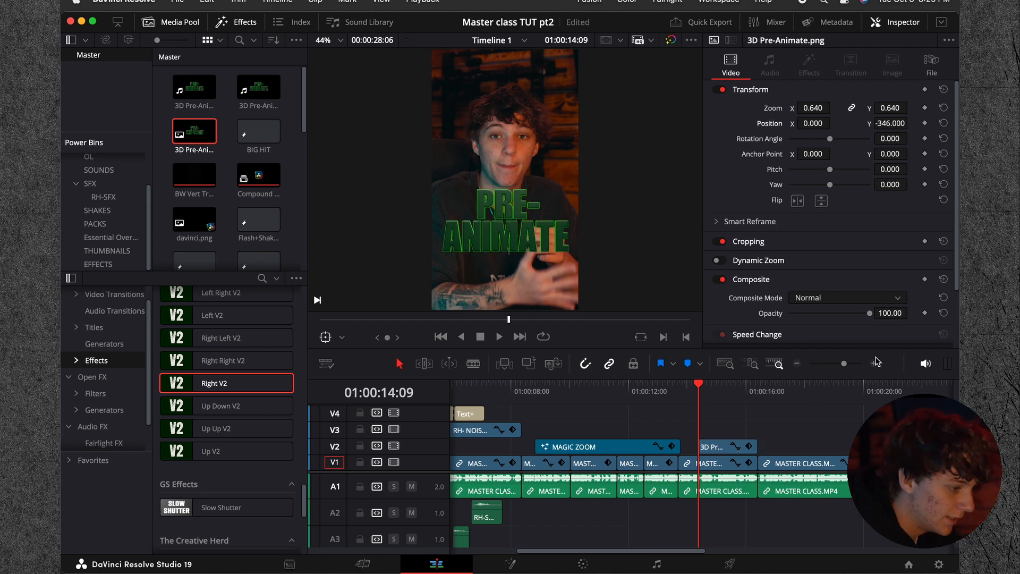
Step: Place map.png from the THUMBNAILS bin on V2 at 01:00:14:09, beneath 3D Pre-Animate.png on V3
left_click(873, 363)
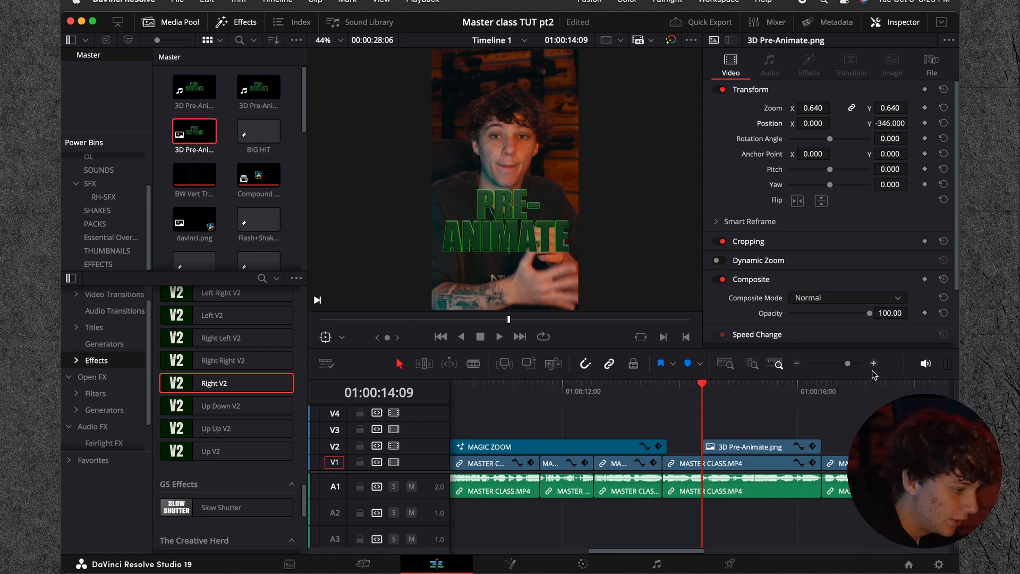
left_click(104, 250)
left_click_drag(262, 133, 743, 453)
left_click(720, 435)
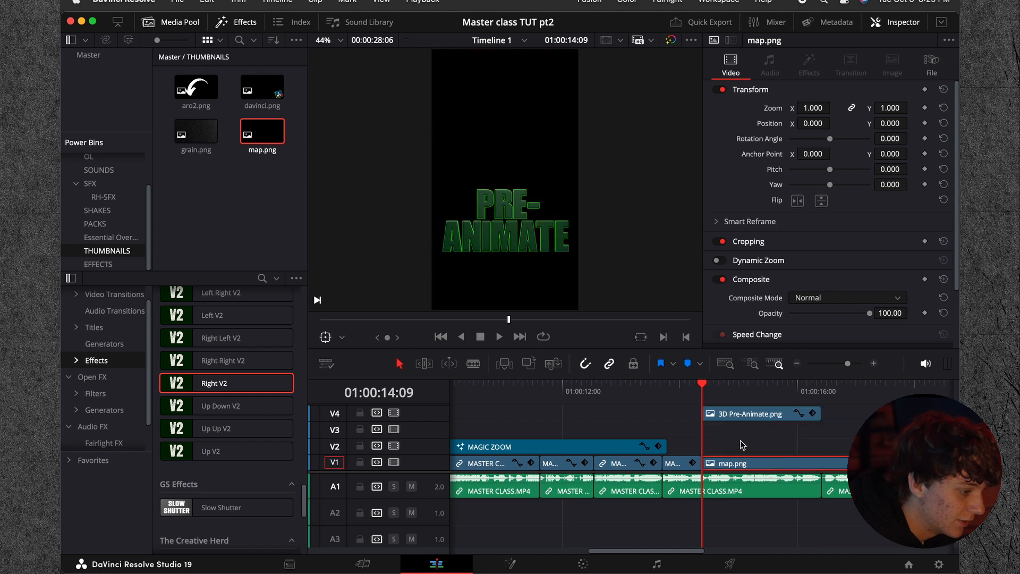
key("super+z")
left_click(736, 434)
mouse_move(737, 434)
left_mouse_down()
mouse_move(736, 453)
mouse_move(736, 434)
left_mouse_up()
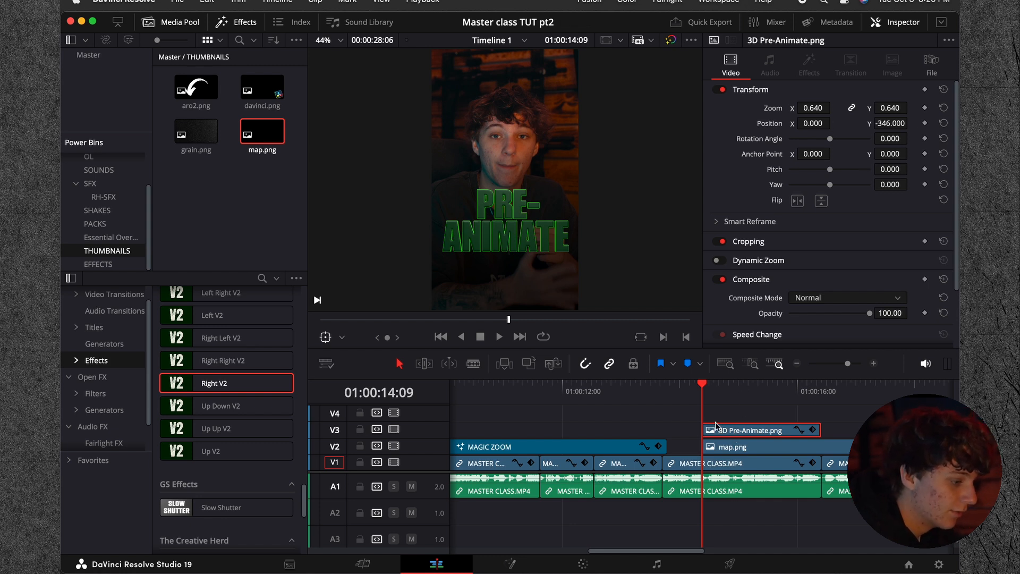
Step: Convert 3D Pre-Animate.png on V3 into a new compound clip, keeping the default name
right_click(728, 433)
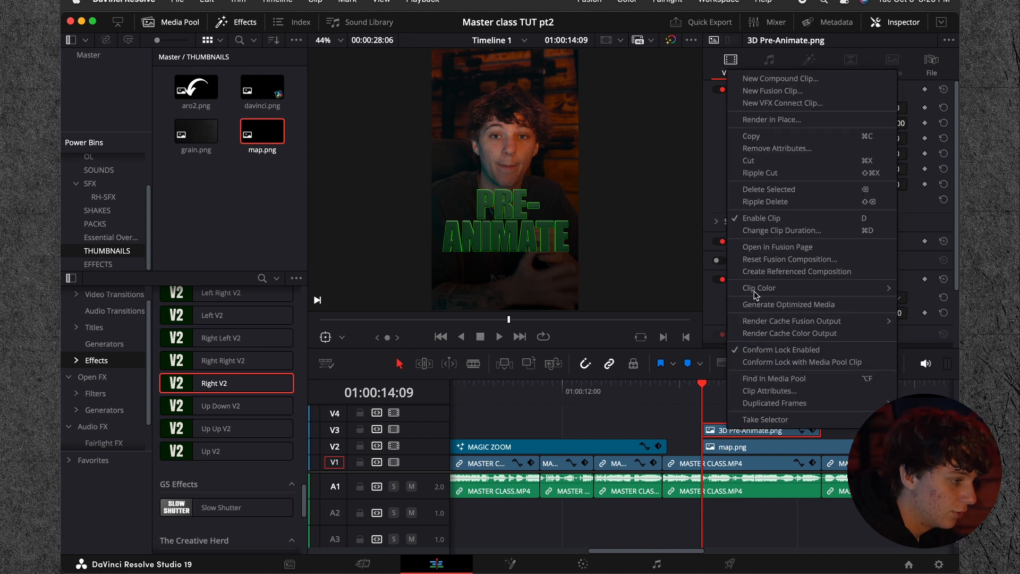
left_click(765, 78)
left_click(595, 317)
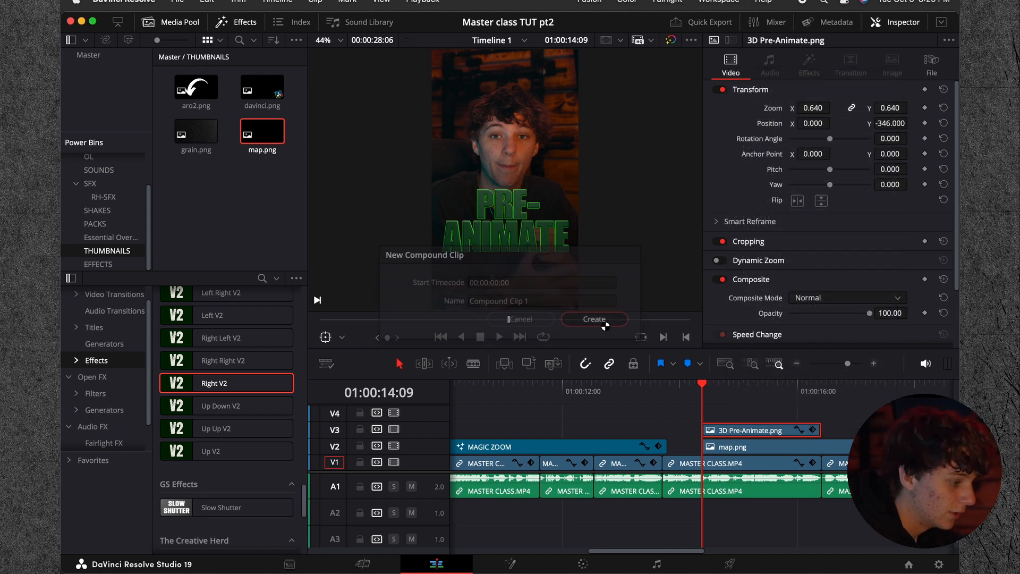
Step: In Fusion, add a Brightness Contrast node between MediaIn1 and MediaOut1 of the title's compound clip and strongly brighten the title
left_click(537, 559)
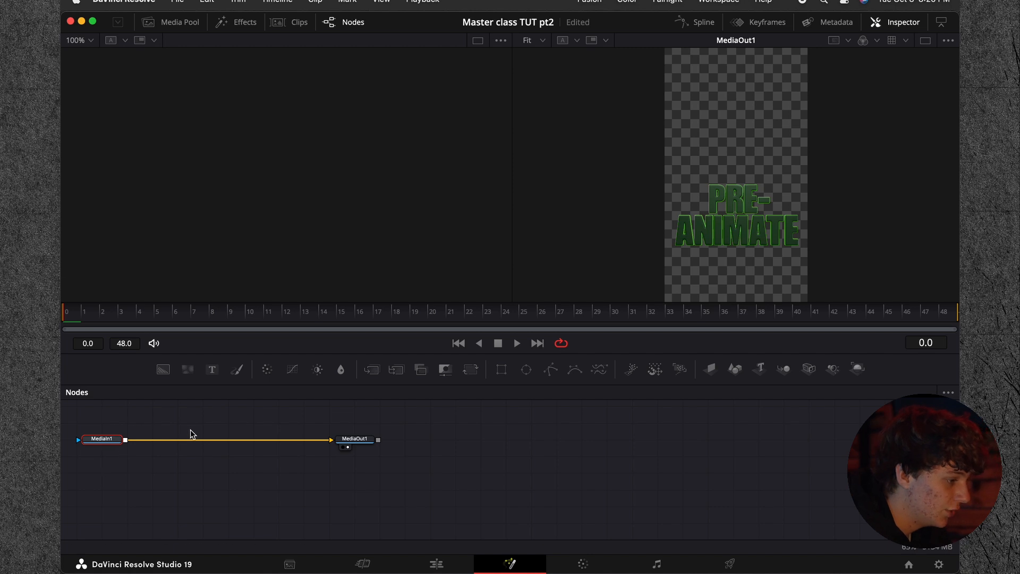
key("shift+space")
type("scan")
key("BackSpace")
key("BackSpace")
key("BackSpace")
key("BackSpace")
type("bigh")
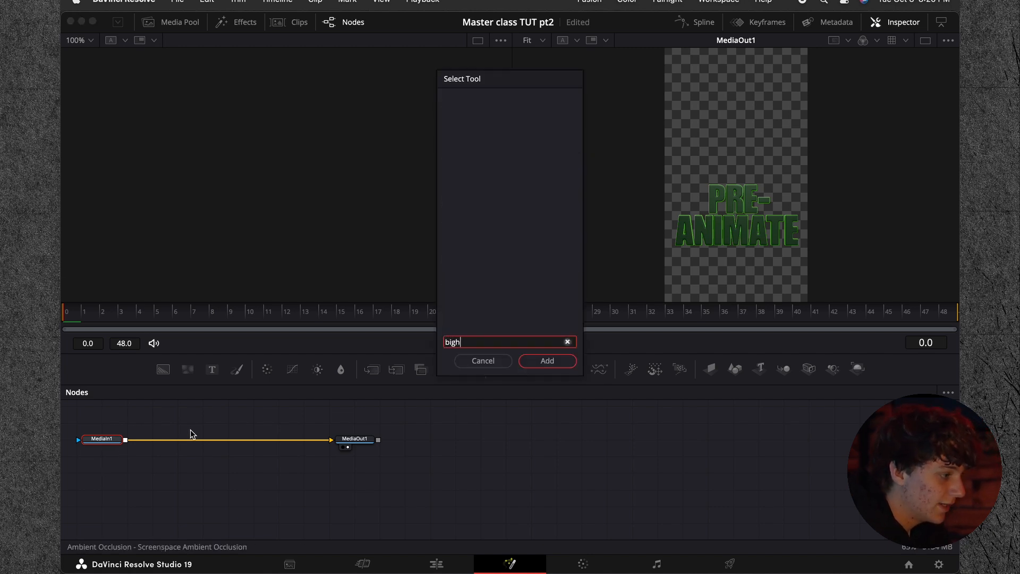
key("BackSpace")
key("BackSpace")
key("BackSpace")
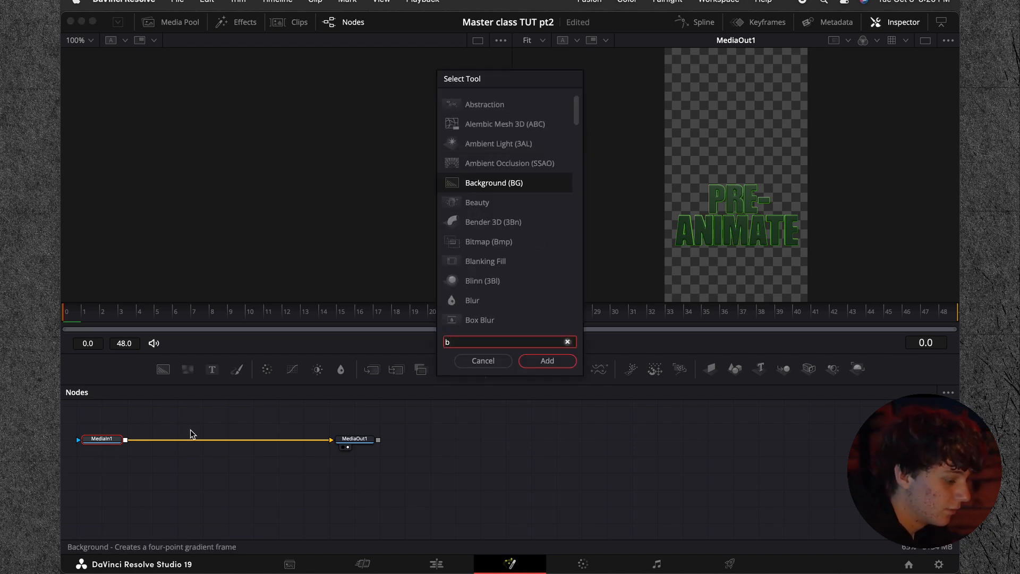
type("righ")
key("Return")
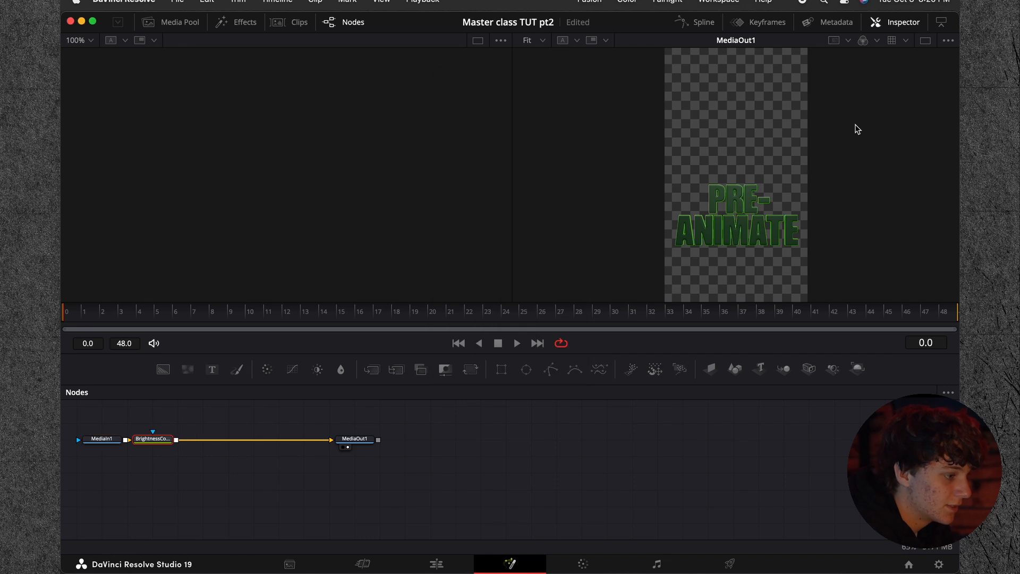
left_click(895, 23)
left_click_drag(841, 151, 867, 155)
Step: Mask the brightness node with a rectangle about 0.072 wide, centred over the title at about X 0.5, Y 0.324
left_click(416, 374)
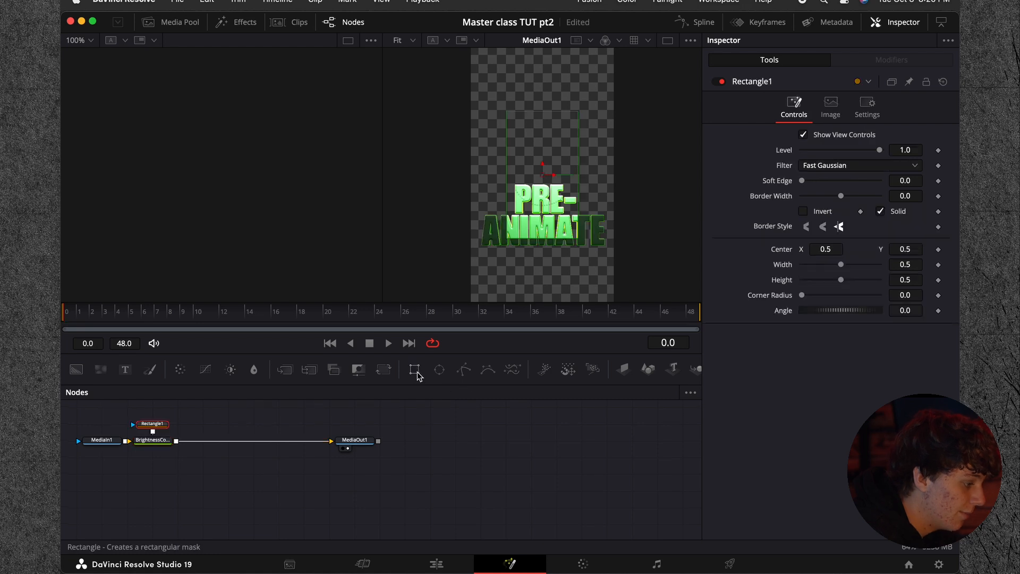
left_click_drag(152, 423, 152, 410)
mouse_move(542, 189)
left_mouse_down()
mouse_move(542, 234)
mouse_move(572, 210)
mouse_move(547, 206)
left_mouse_up()
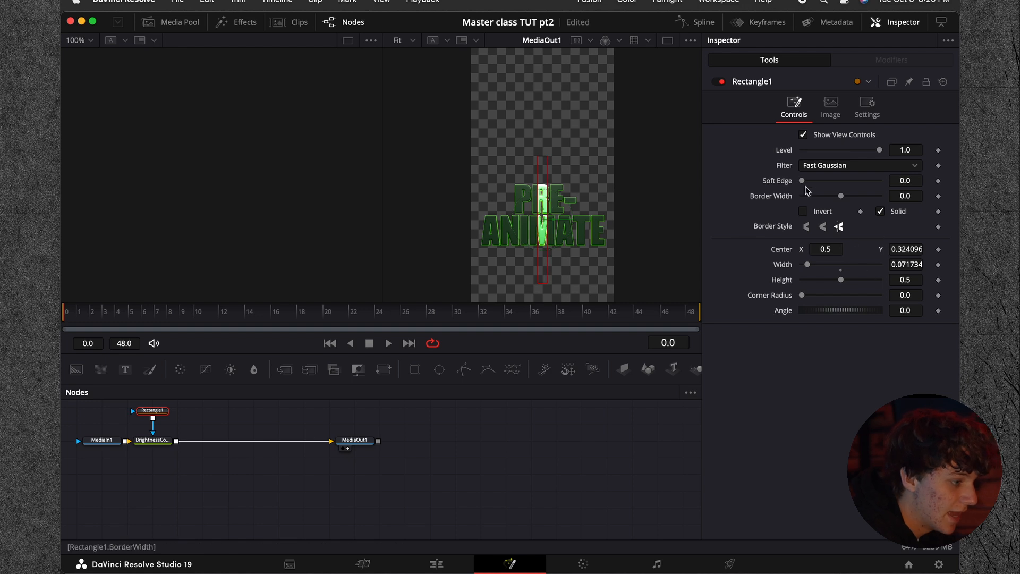
Step: Set the rectangle mask's Soft Edge to 0.0724 and angle to -30.8, and move its center off the title to about X 0.157, Y 0.447
left_click_drag(810, 180, 827, 182)
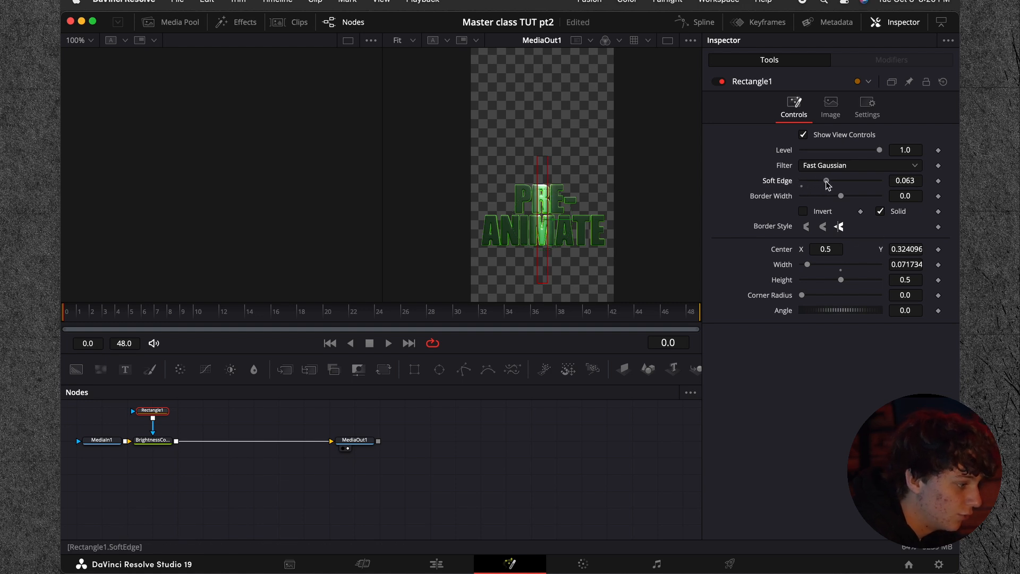
left_click_drag(909, 310, 895, 311)
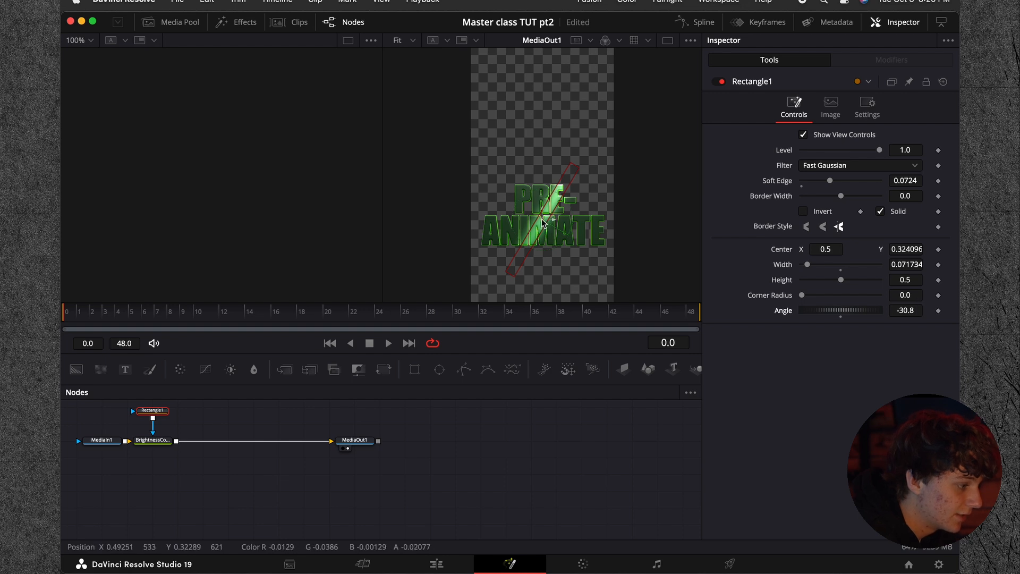
left_click_drag(542, 222, 495, 193)
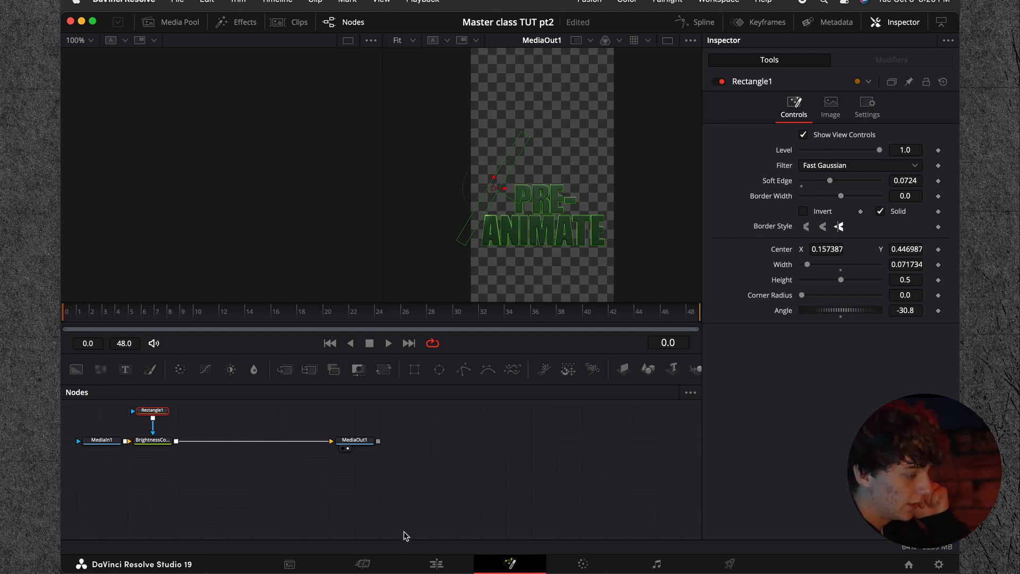
Step: Keyframe the rectangle's Center at frame 24, and at frame 45 move it past the title to about X 1.027, Y 0.228
left_click_drag(170, 323, 313, 327)
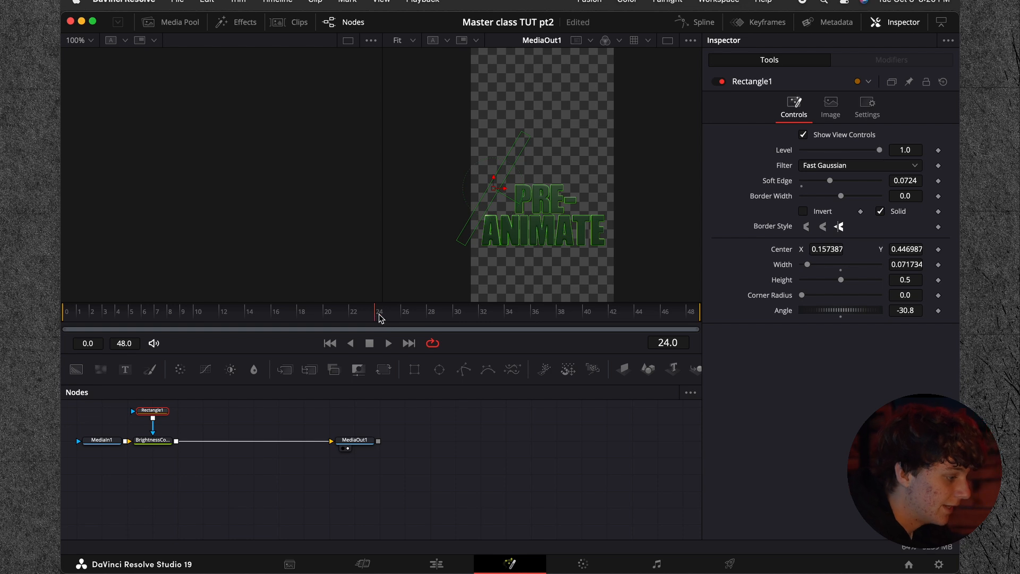
left_click(938, 249)
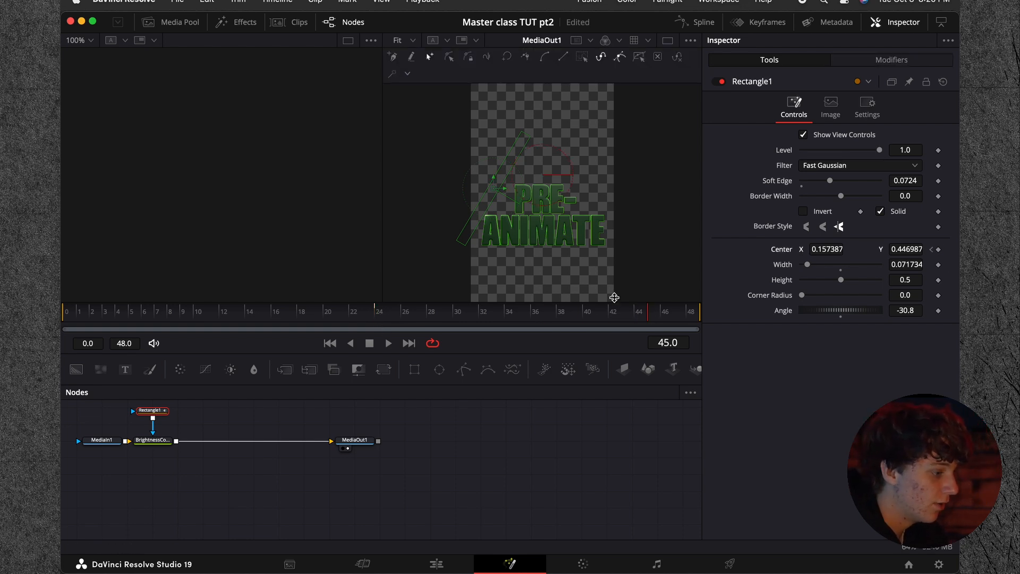
left_click_drag(497, 193, 620, 247)
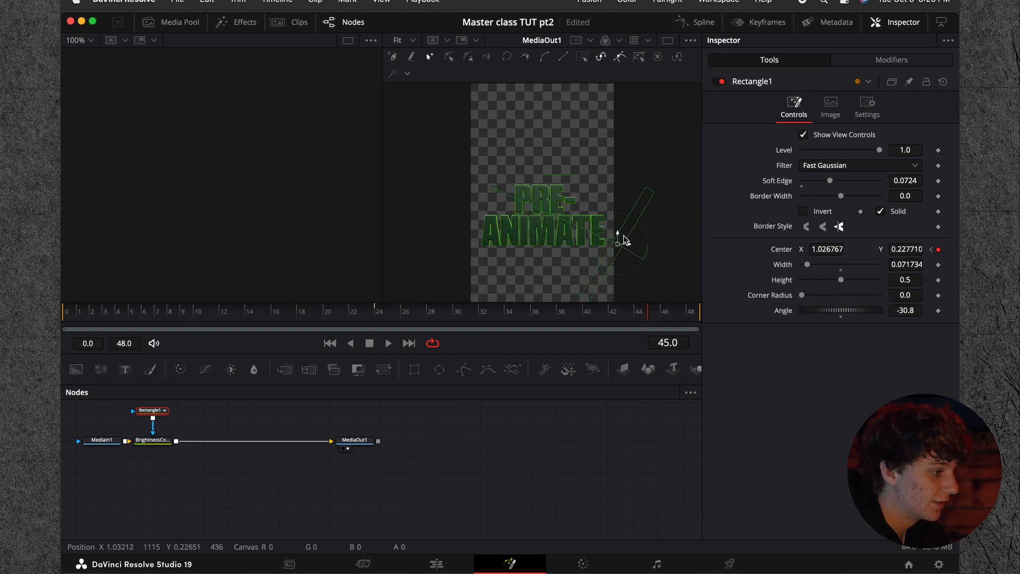
Step: Smooth the Rectangle1 Displacement curve between its keyframes, and preview the light sweep on the Edit page timeline
left_click(693, 22)
left_click(400, 424)
left_click(645, 393)
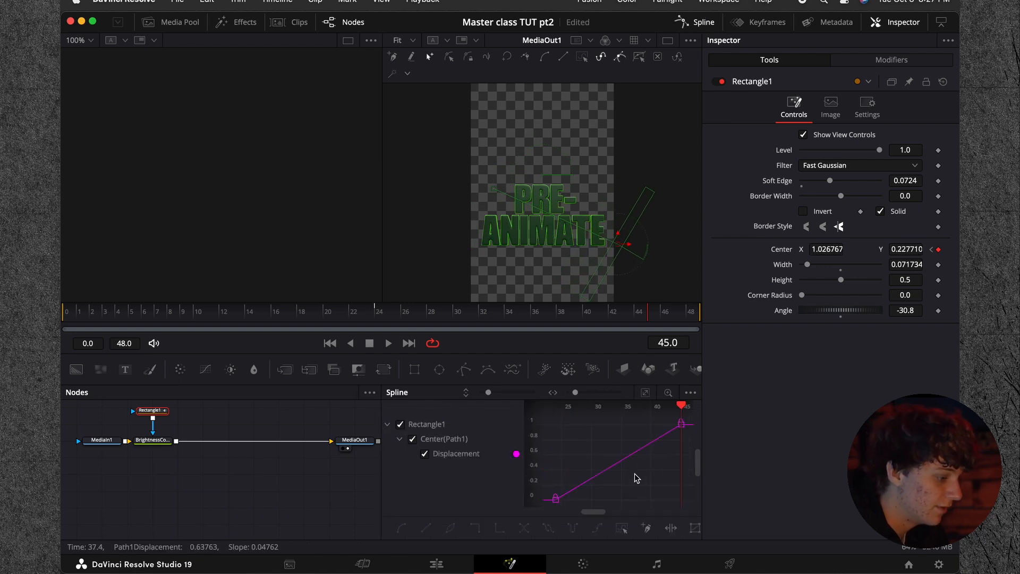
key("s")
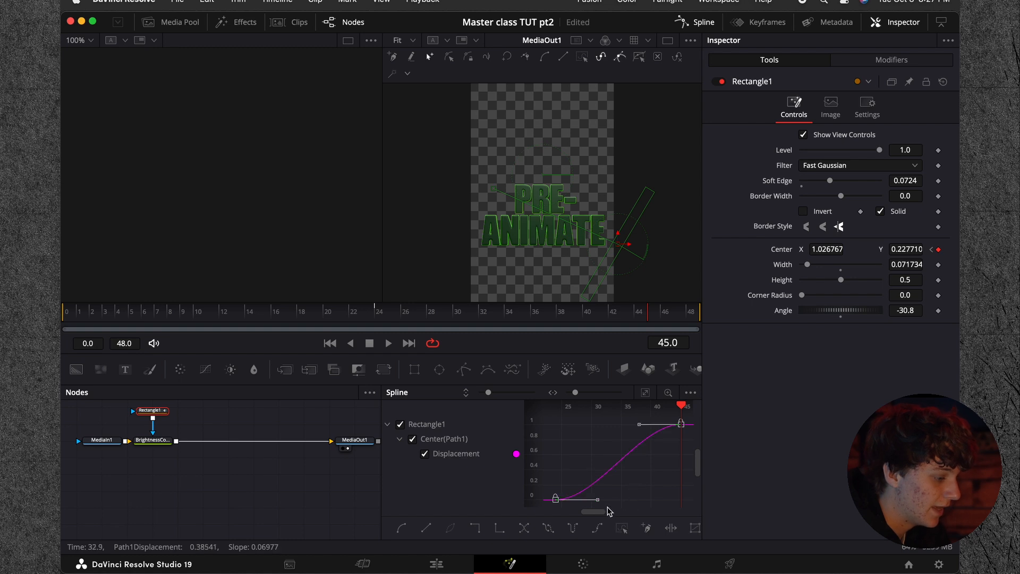
left_click(438, 570)
left_click_drag(792, 393, 704, 391)
key("space")
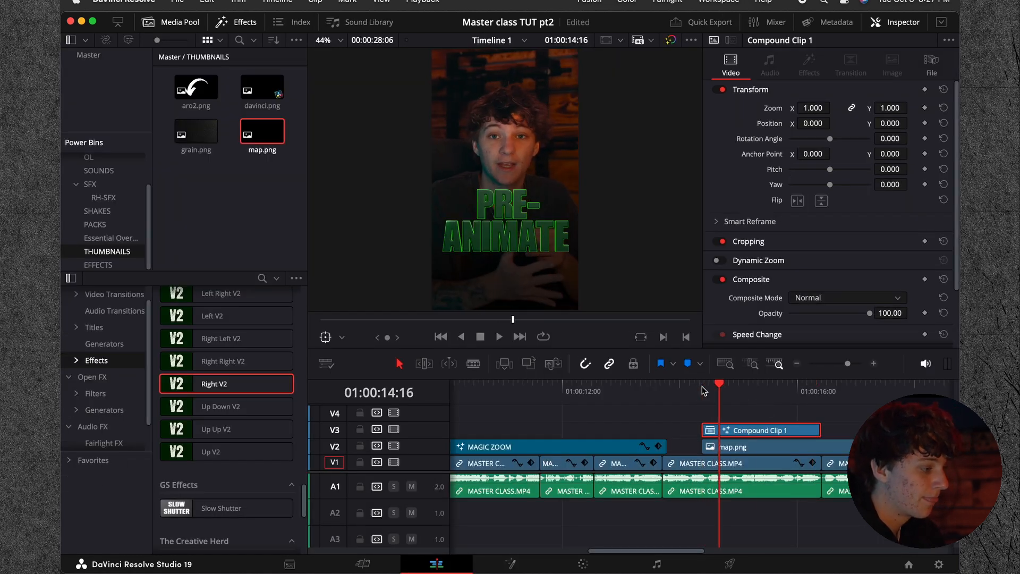
Step: Convert the title clip on V3 into a new compound clip with the default name and apply the Up V2 effect to it
right_click(741, 434)
left_click(795, 40)
left_click(595, 318)
left_click_drag(219, 455, 744, 430)
Step: Preview the PRE-ANIMATE title's upward entrance and light sweep from about 01:00:14:09 to its end
left_click(703, 384)
key("space")
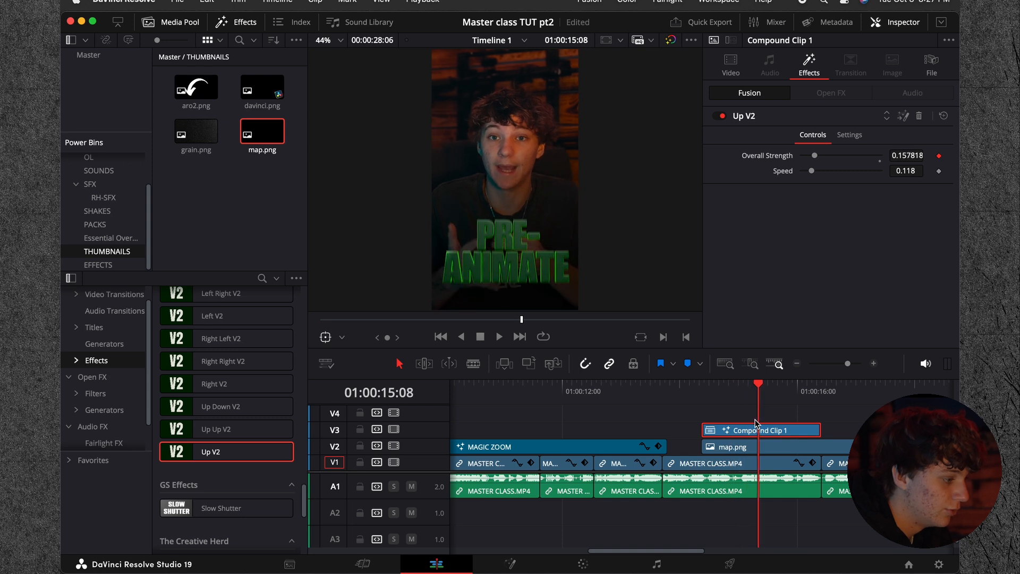
key("Right")
key("Right")
key("Right")
key("Right")
key("Right")
key("Right")
key("Right")
key("Right")
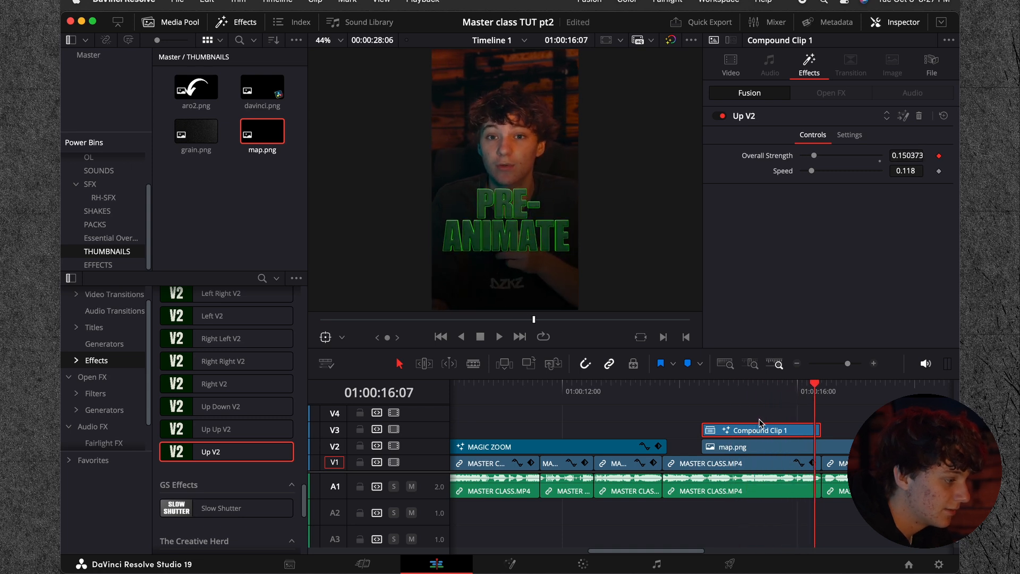
left_click_drag(820, 383, 667, 384)
key("space")
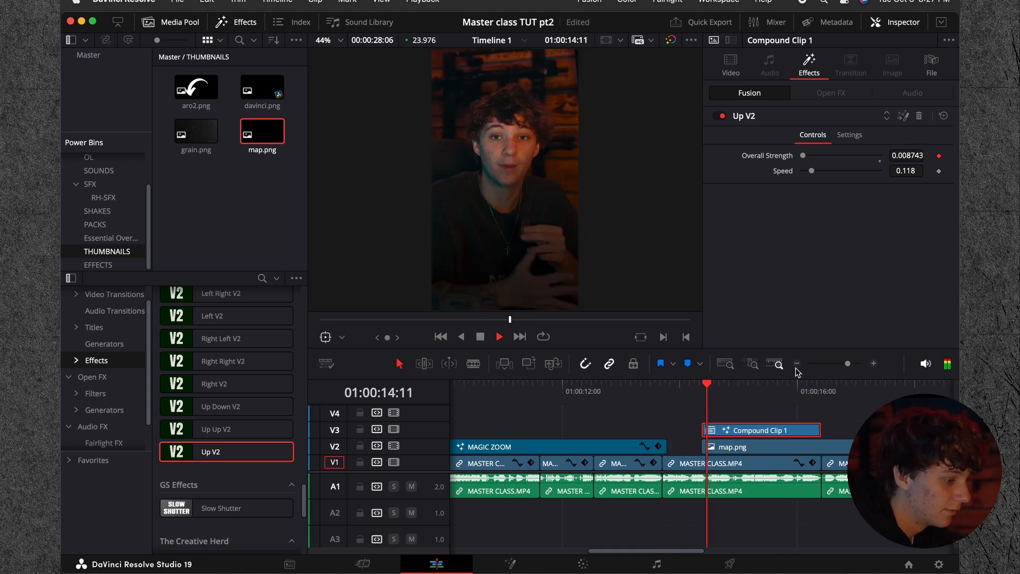
key("space")
Step: Cut map.png on V2 at 01:00:16:10, delete the remainder, and extend its start 11 frames earlier
left_click(694, 391)
left_click(726, 448)
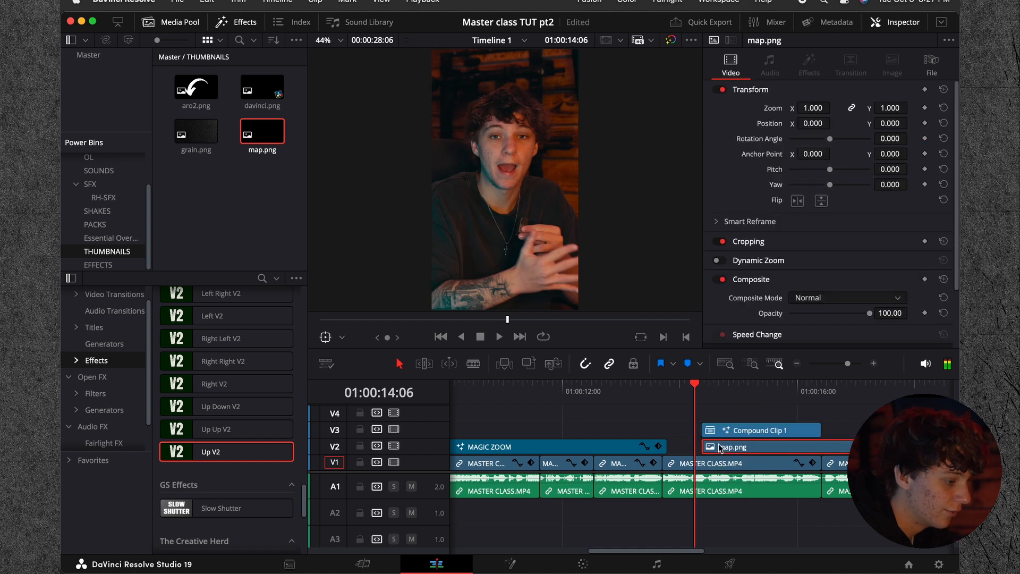
key("Right")
key("Right")
key("Right")
key("Right")
key("Right")
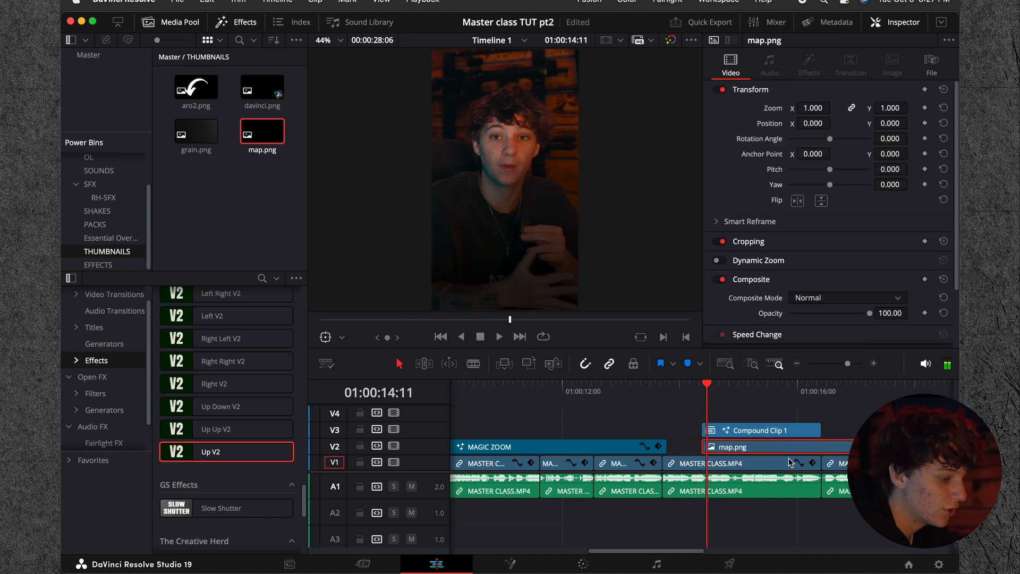
left_click(823, 393)
key("super+b")
key("BackSpace")
left_click_drag(705, 447, 679, 447)
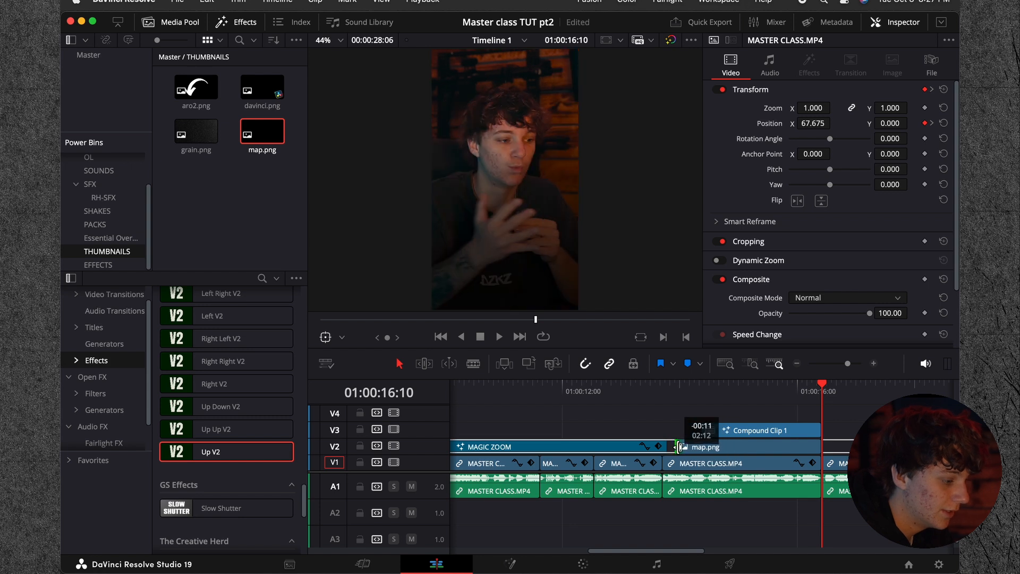
Step: Convert map.png on V2 into a compound clip with the default name, apply Up V2 to it, and preview the title section
right_click(702, 448)
left_click(754, 96)
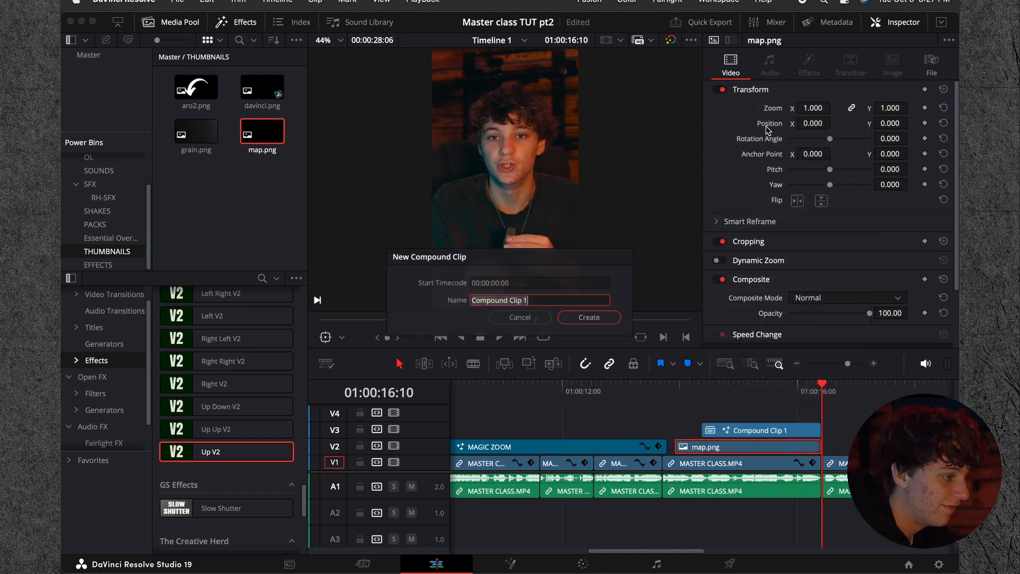
left_click(590, 321)
left_click_drag(273, 451, 754, 448)
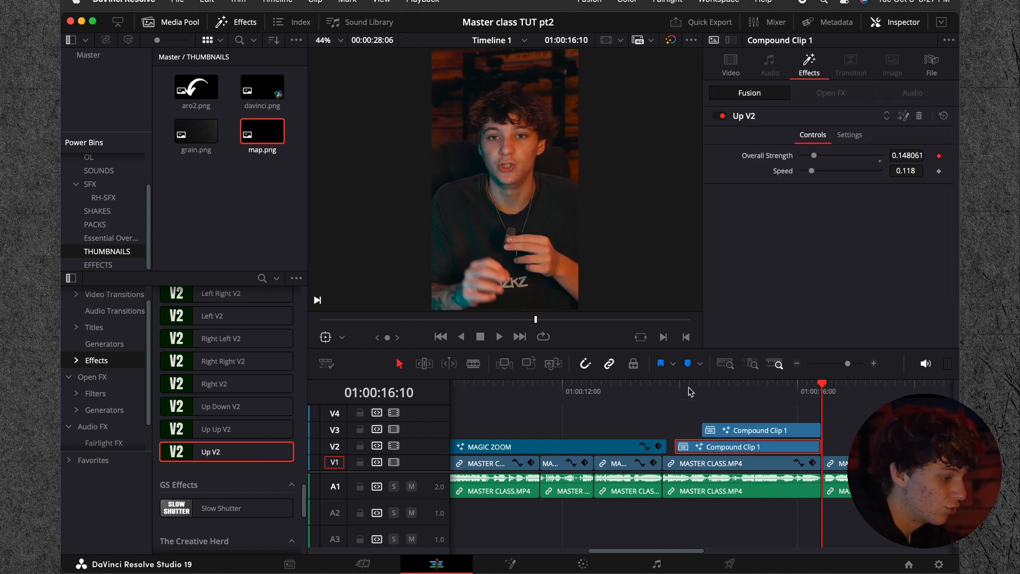
left_click(675, 392)
key("space")
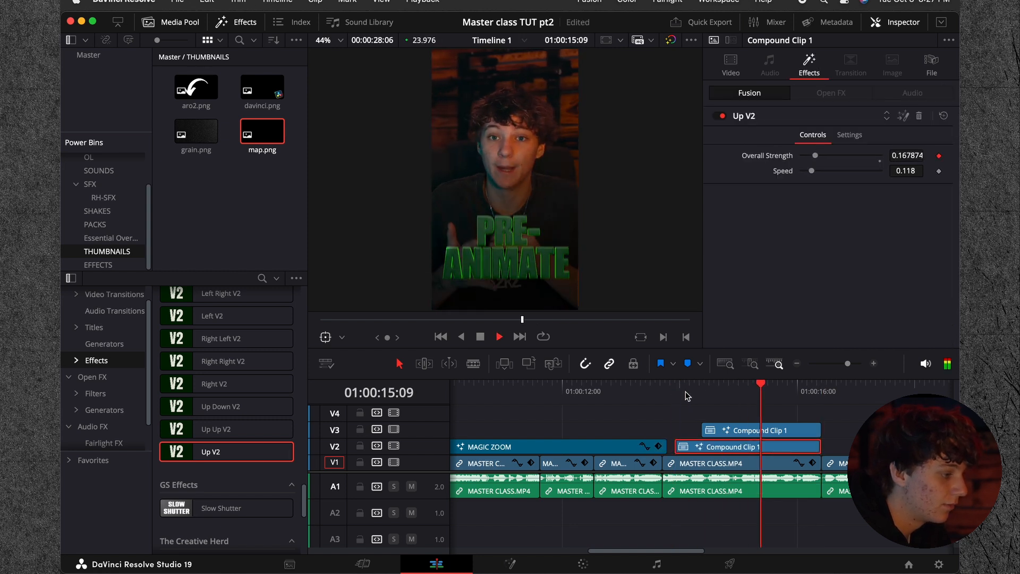
left_click(680, 393)
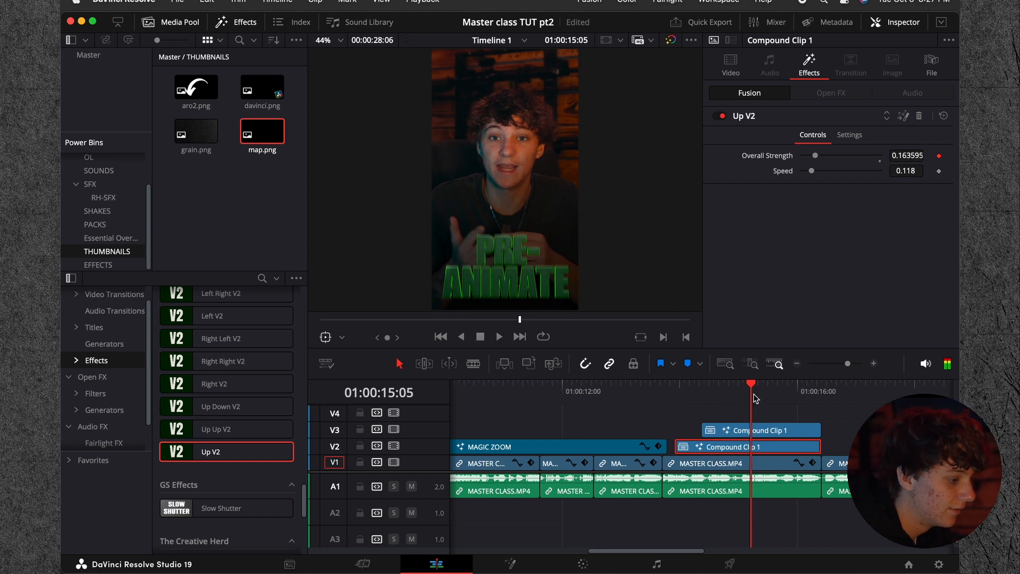
left_click(703, 392)
key("space")
Step: Place MAGIC ZOOM from the EFFECTS bin on V4 at 01:00:14:09, above the title, and preview the zoom
left_click(796, 364)
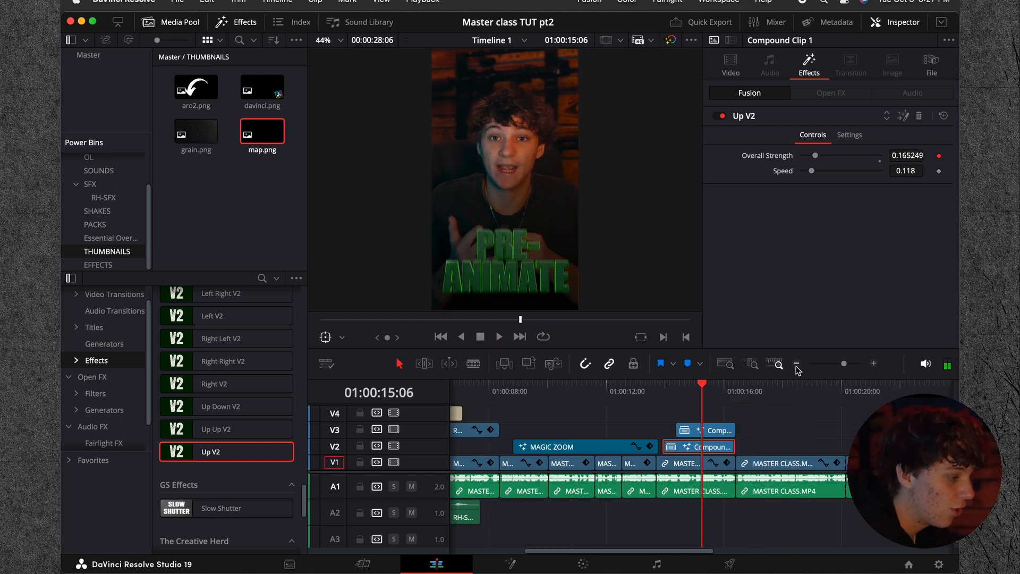
left_click(99, 265)
left_click_drag(196, 132, 707, 420)
key("space")
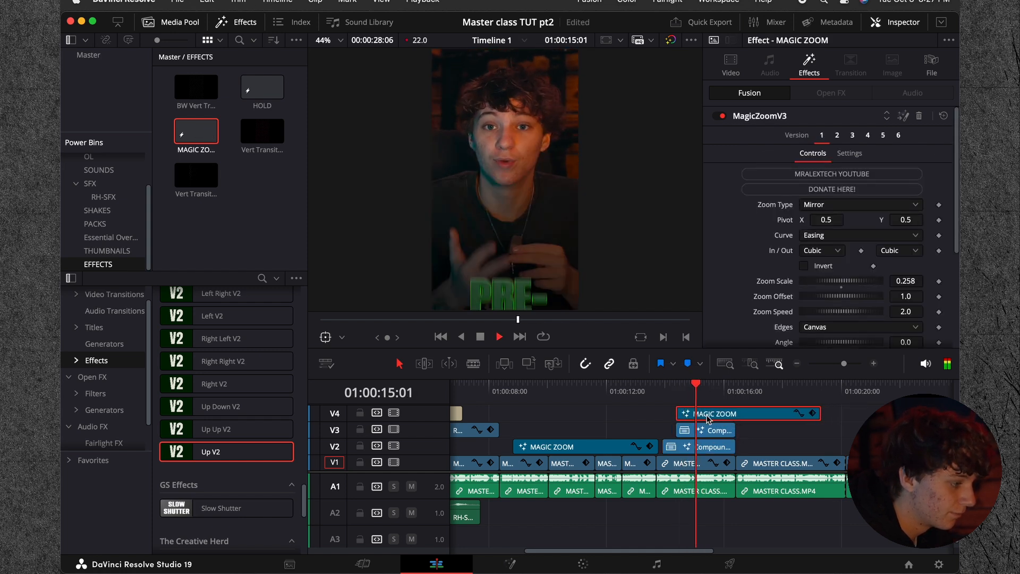
key("space")
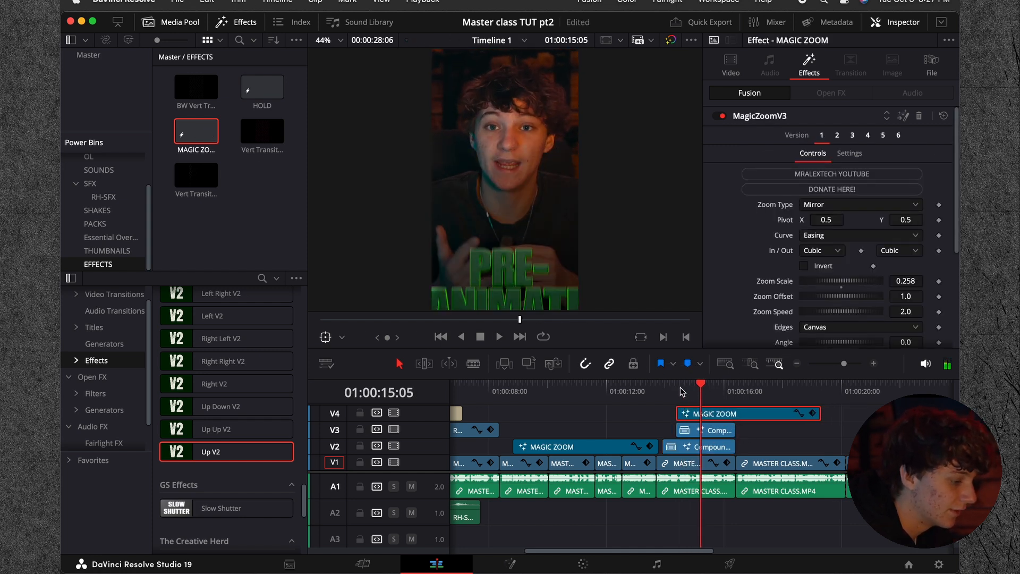
left_click(678, 389)
key("space")
key("space")
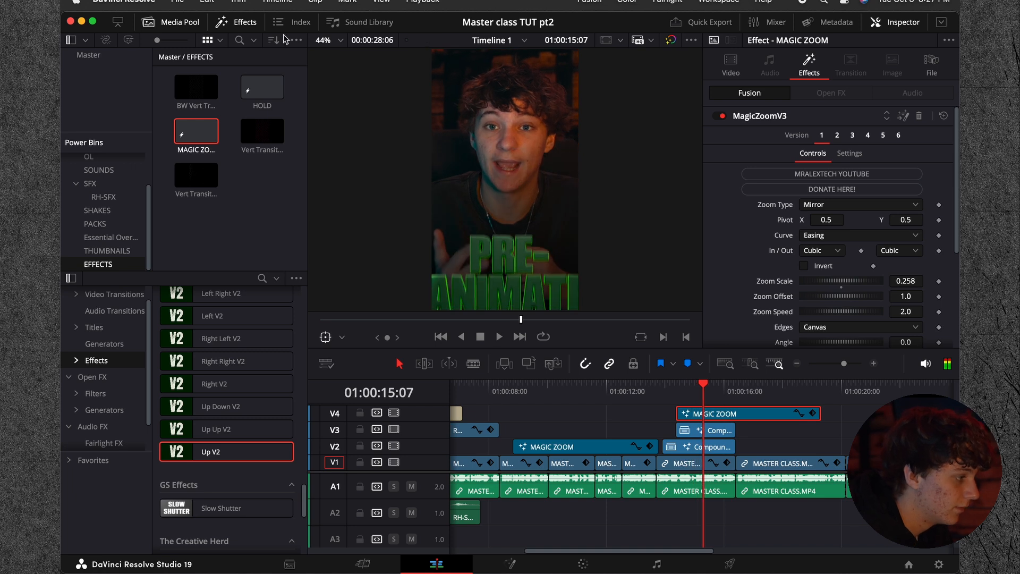
Step: Move the V4 MAGIC ZOOM pivot below the title to about X 0.479, Y -0.035, set Zoom Scale to 0.084, and preview from 01:00:14:09
left_click(342, 339)
left_click(356, 421)
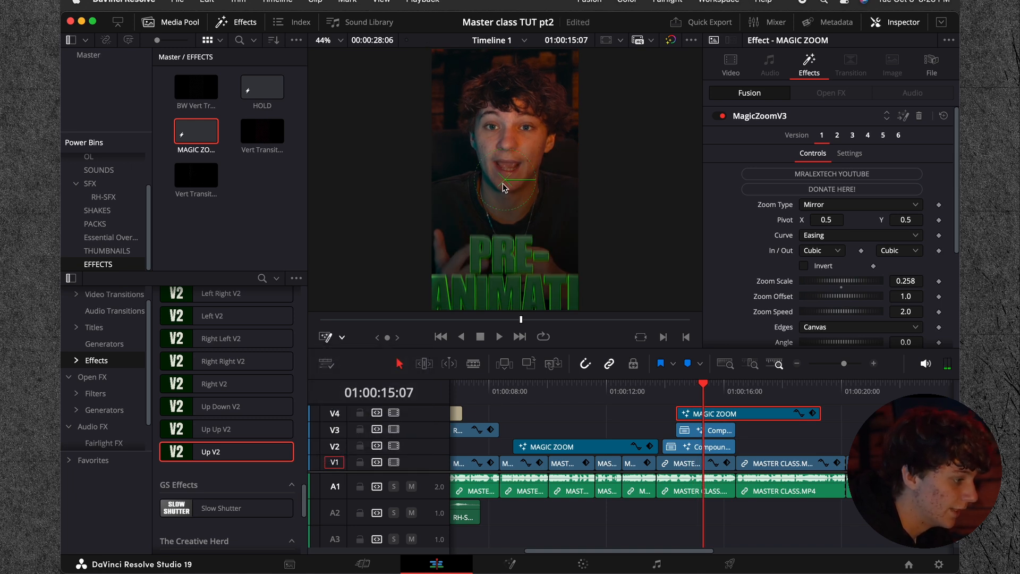
left_click_drag(505, 183, 501, 326)
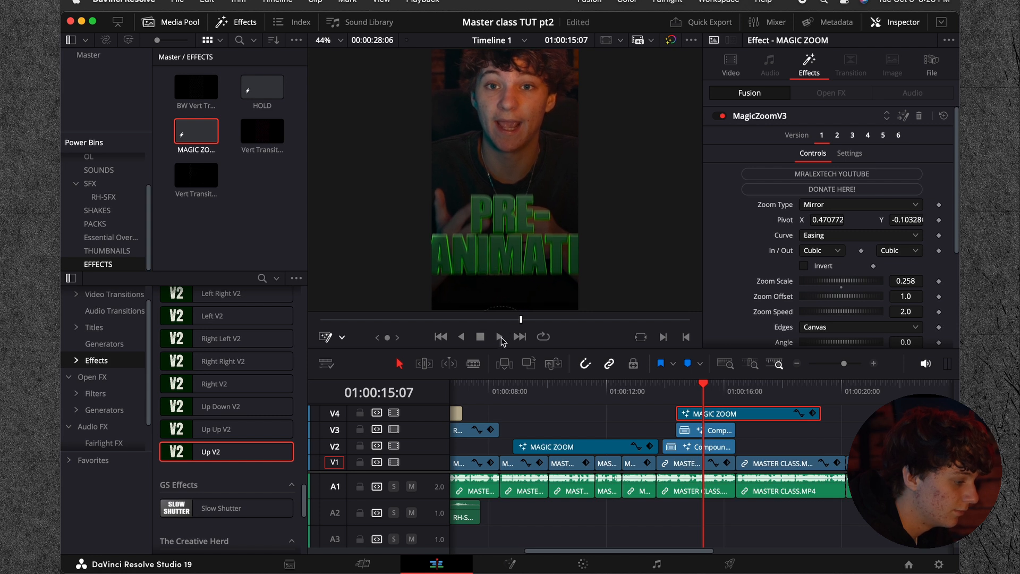
left_click(499, 336)
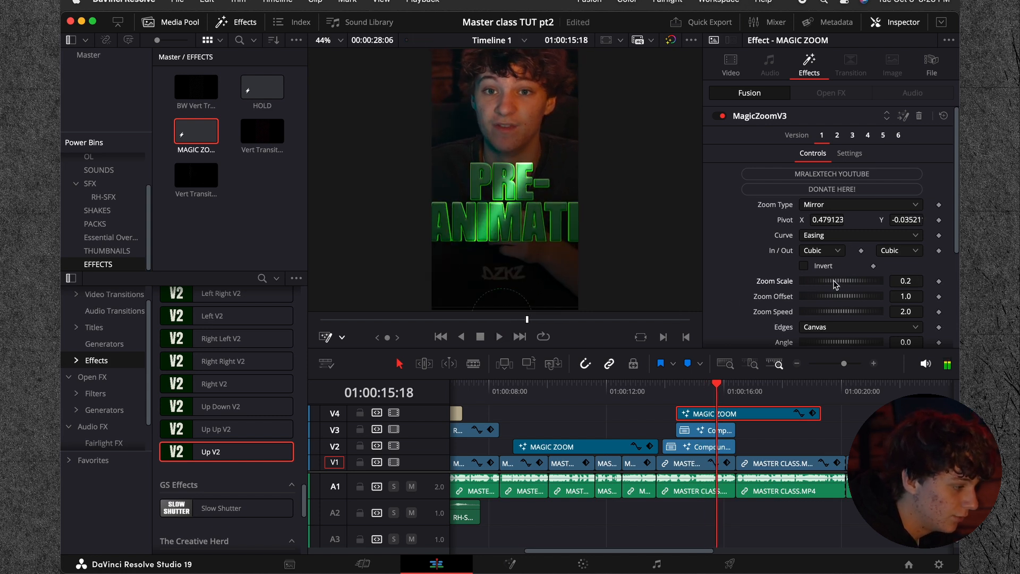
left_click_drag(834, 285, 832, 285)
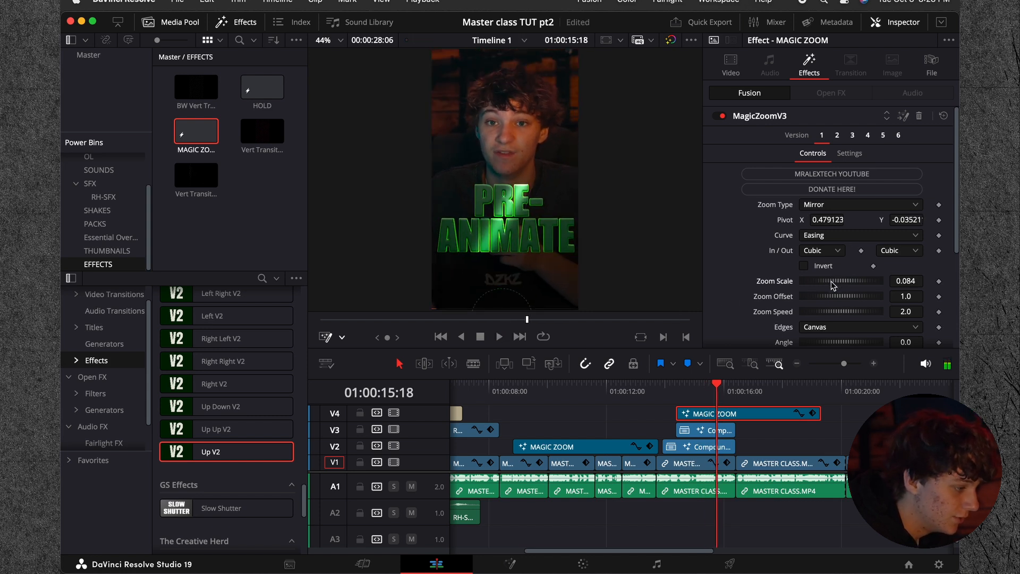
right_click(535, 156)
left_click(583, 256)
left_click(676, 384)
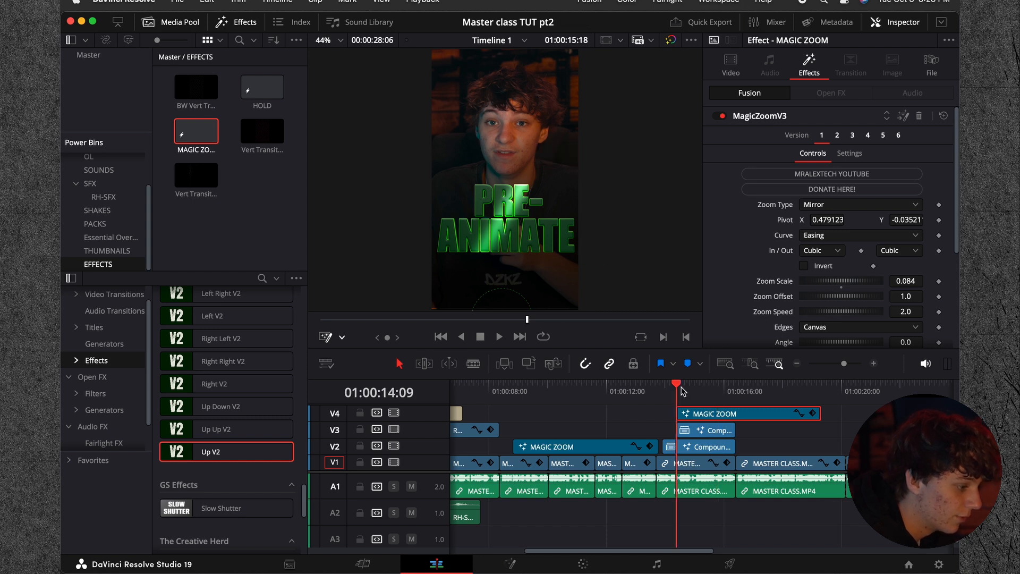
key("space")
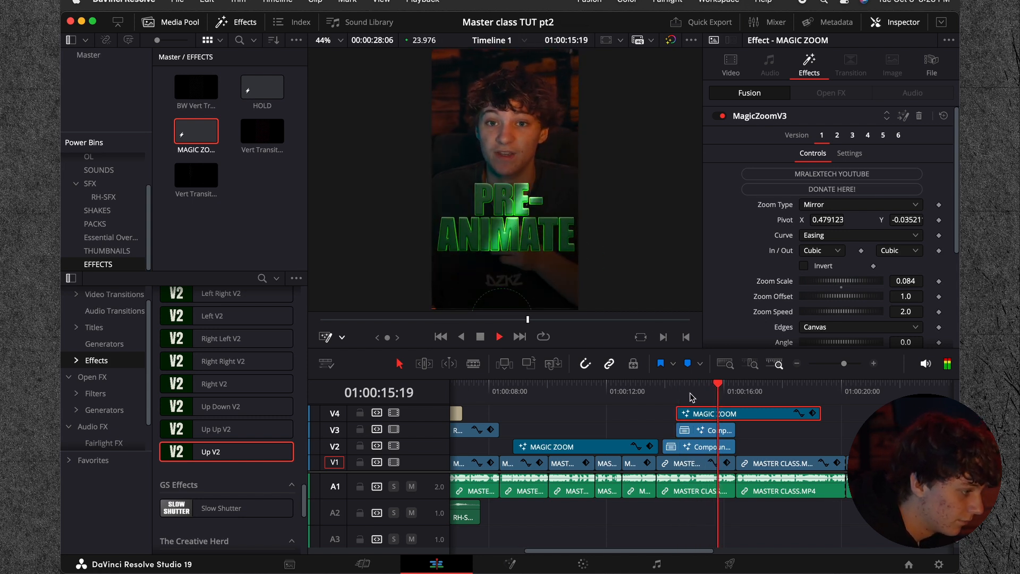
Step: Place Vert Transition 2.mov from the EFFECTS bin on V5 at 01:00:16:07, over the cut at the end of the title
key("space")
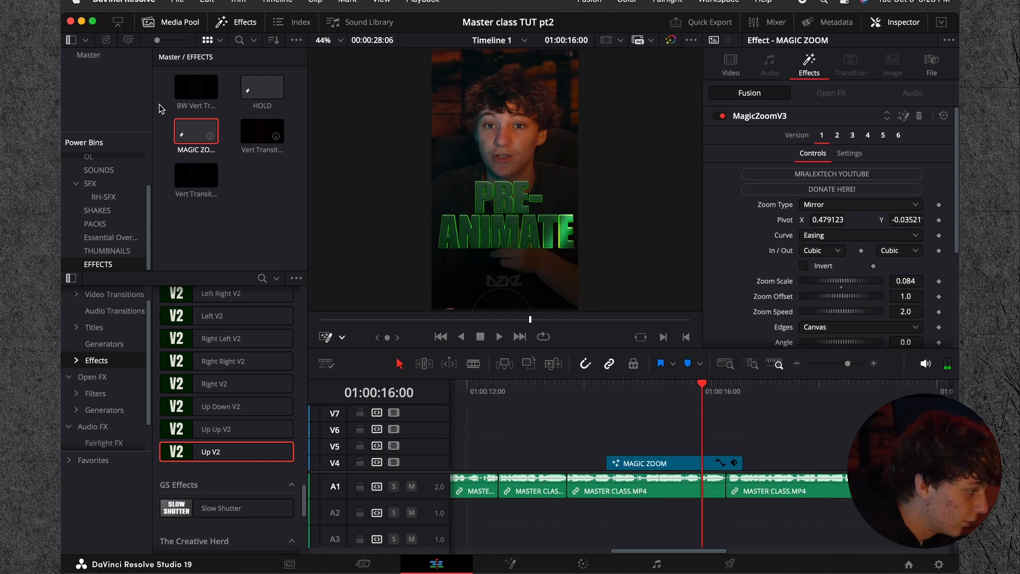
left_click_drag(196, 175, 729, 434)
key("Right")
key("Right")
key("Right")
key("Right")
key("Right")
key("Right")
key("Right")
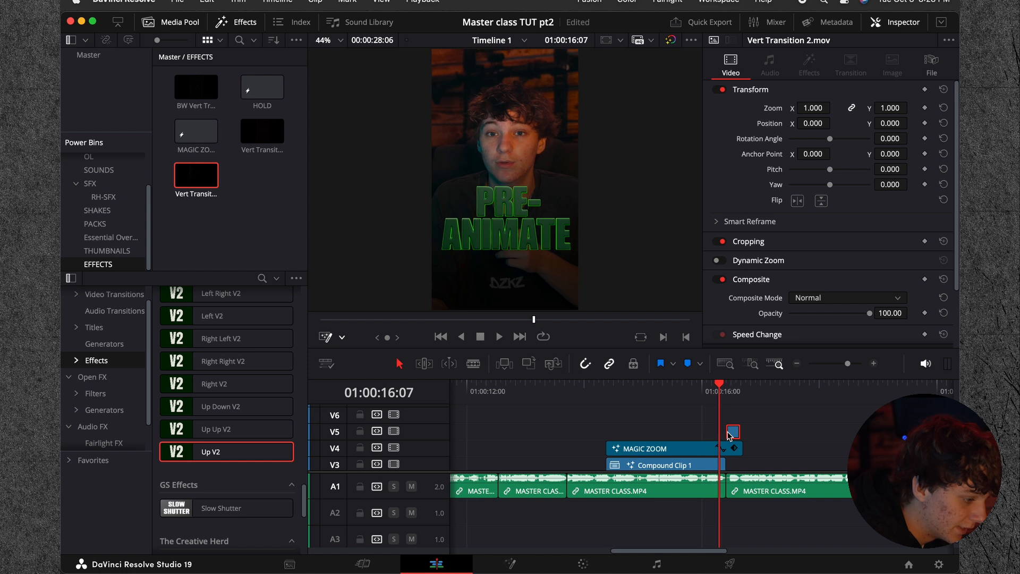
left_click_drag(737, 437, 729, 437)
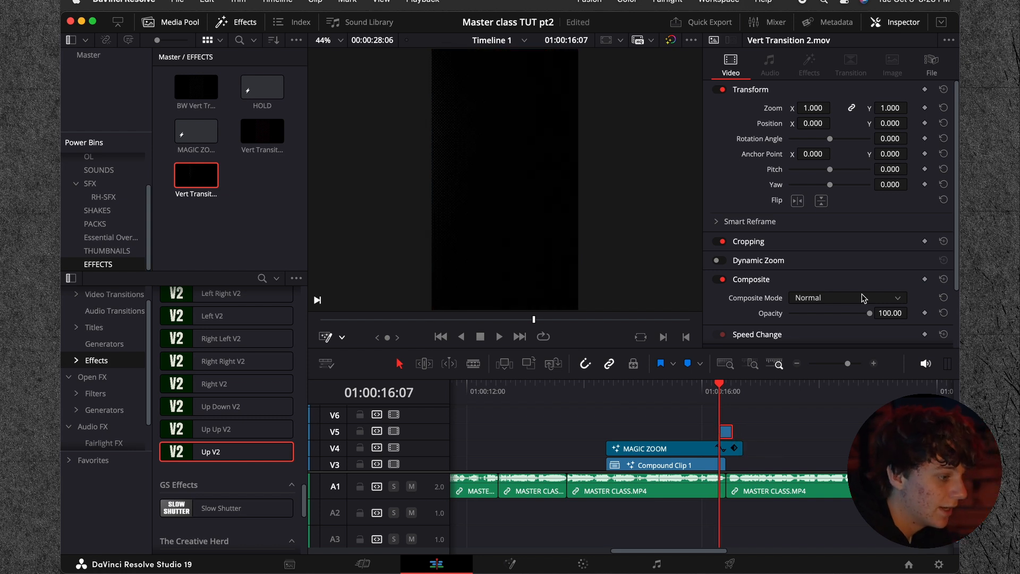
Step: Set the composite mode of Vert Transition 2.mov to Screen and check the overlay around the cut at 01:00:16:10
left_click(804, 298)
left_click(799, 375)
mouse_move(708, 394)
left_mouse_down()
mouse_move(738, 388)
mouse_move(726, 392)
left_mouse_up()
Step: Place RH-CAMERA4.wav from the SFX bin on A2 under the transition at 01:00:16:10, and set its volume to -11.40
left_click(90, 183)
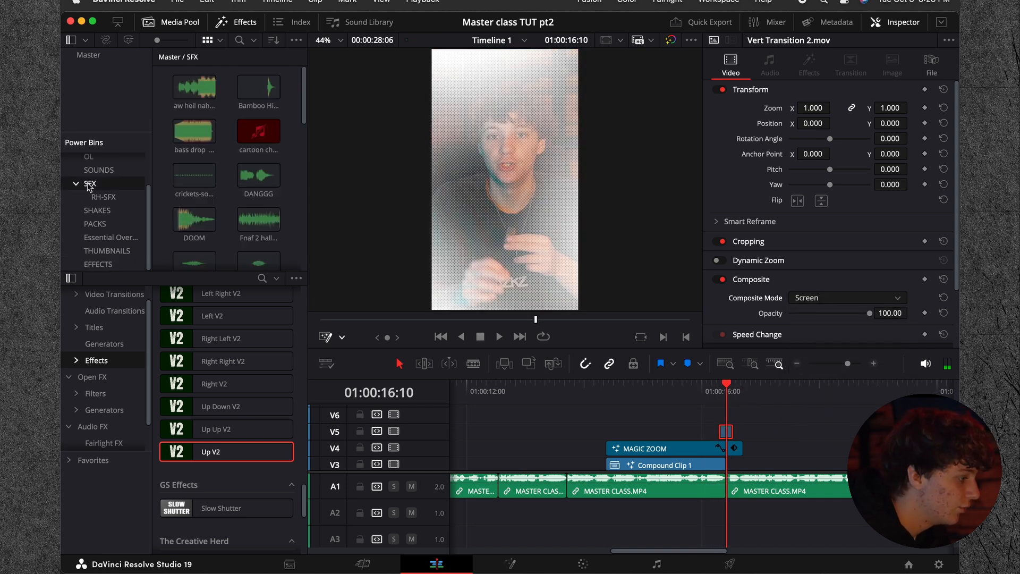
scroll(221, 215, "down", 2)
left_click_drag(196, 253, 706, 513)
left_click(873, 364)
left_click(873, 363)
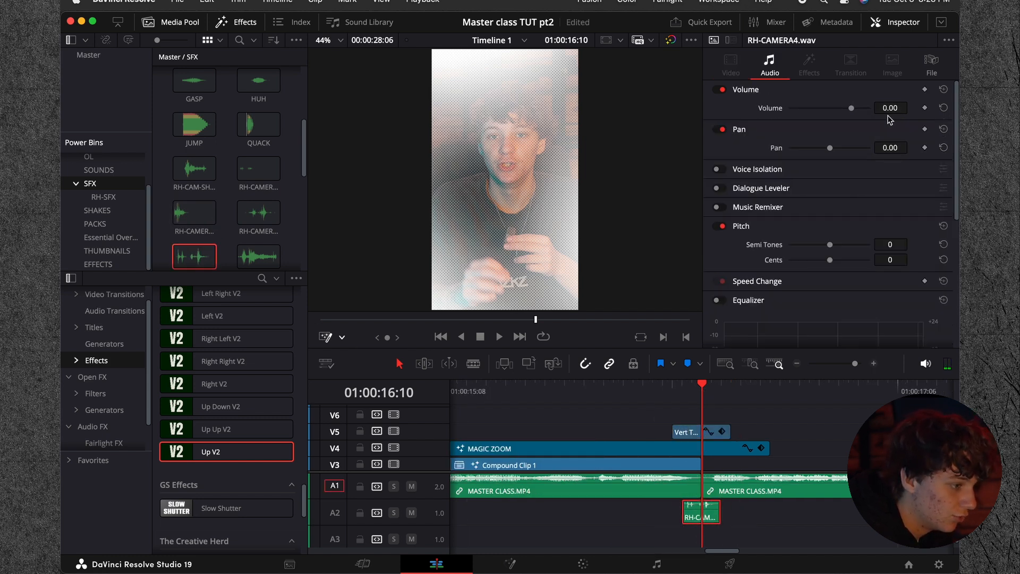
key("space")
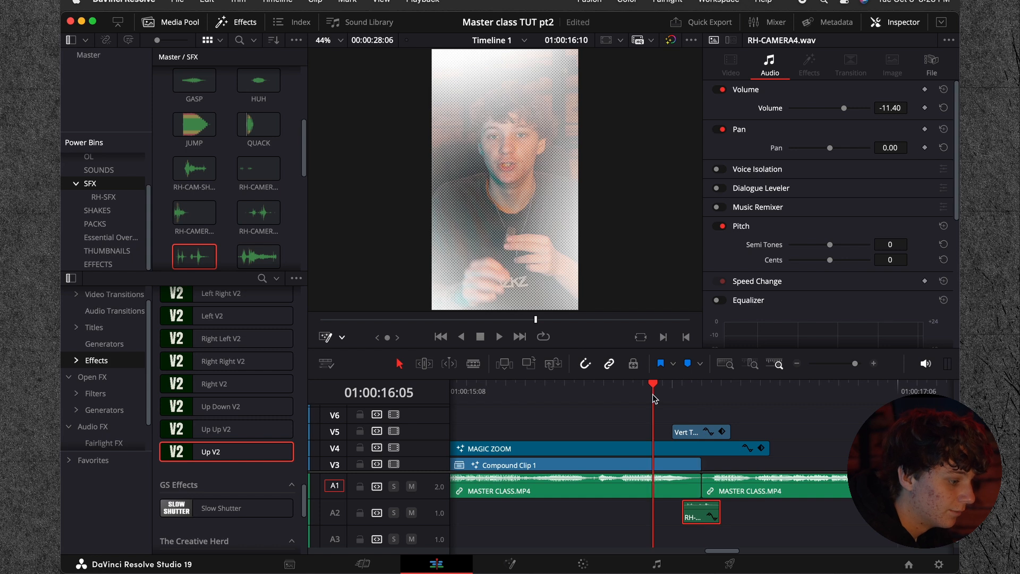
Step: Play back the title section and the footage after it repeatedly to review the transition, the camera sound and the following clips
left_click(798, 364)
left_click(798, 364)
left_click(798, 365)
left_click(719, 465)
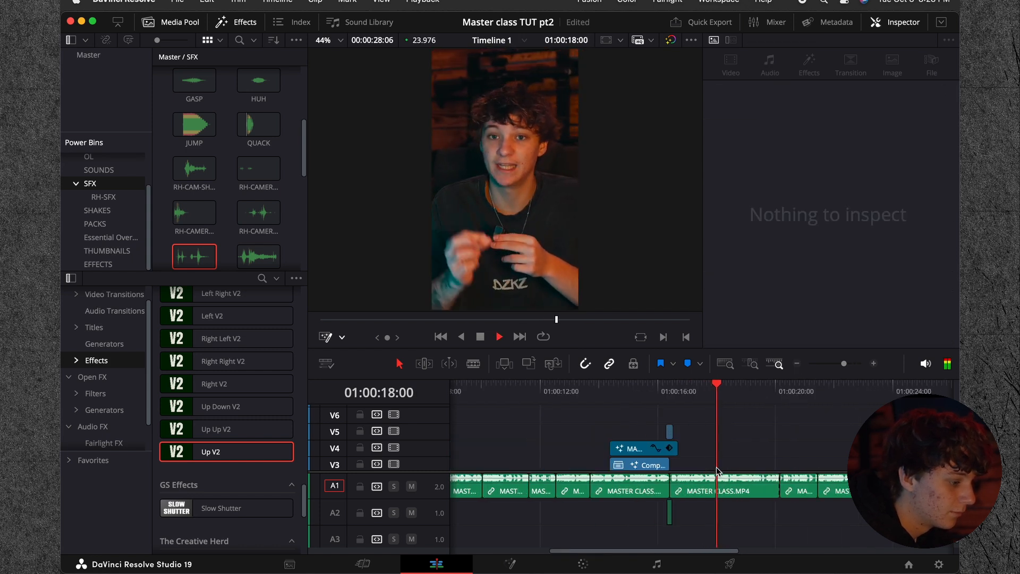
scroll(747, 439, "down", 2)
key("space")
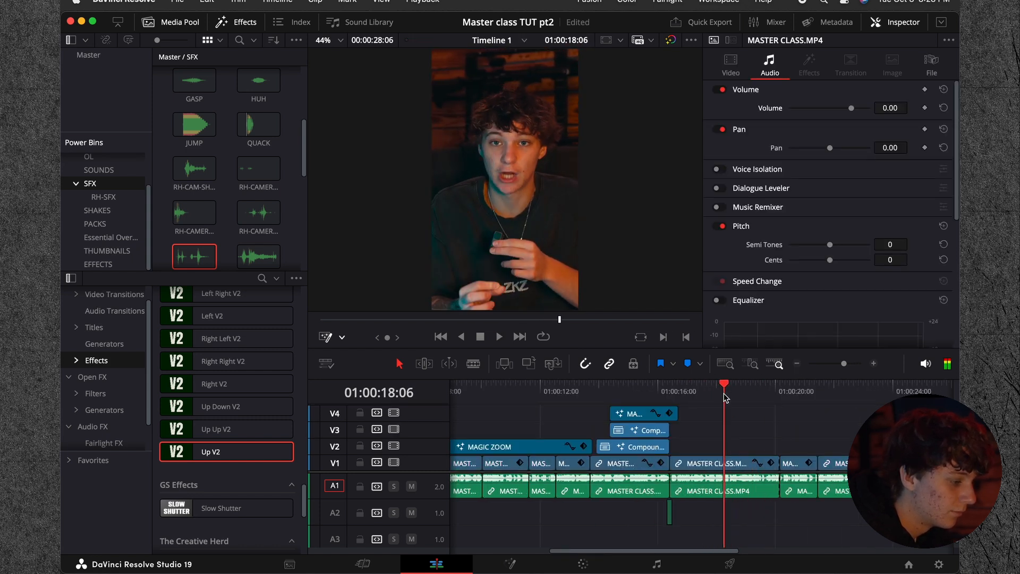
left_click_drag(723, 394, 658, 395)
key("space")
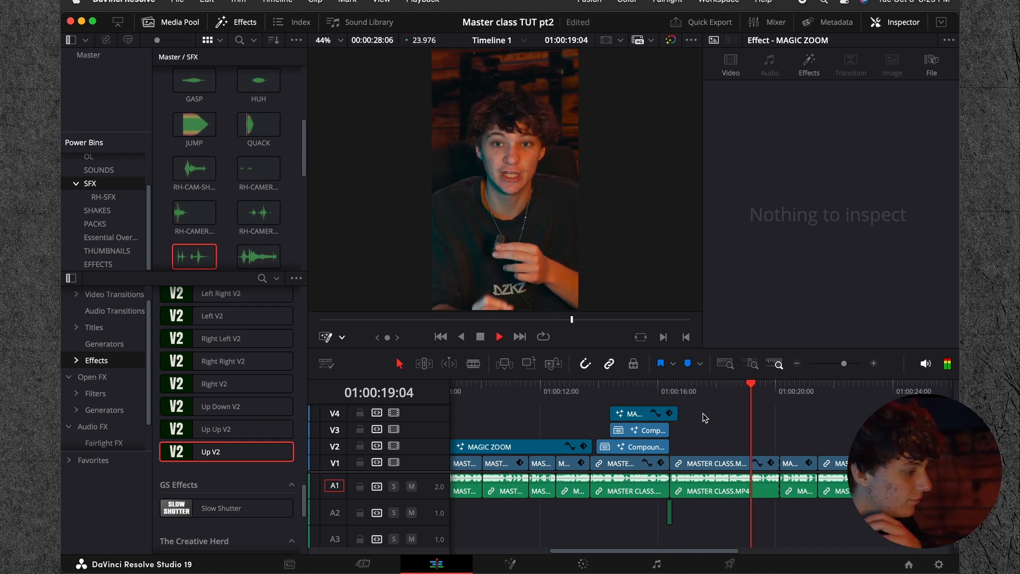
key("space")
key("space")
left_click_drag(664, 393, 594, 393)
key("space")
left_click(797, 364)
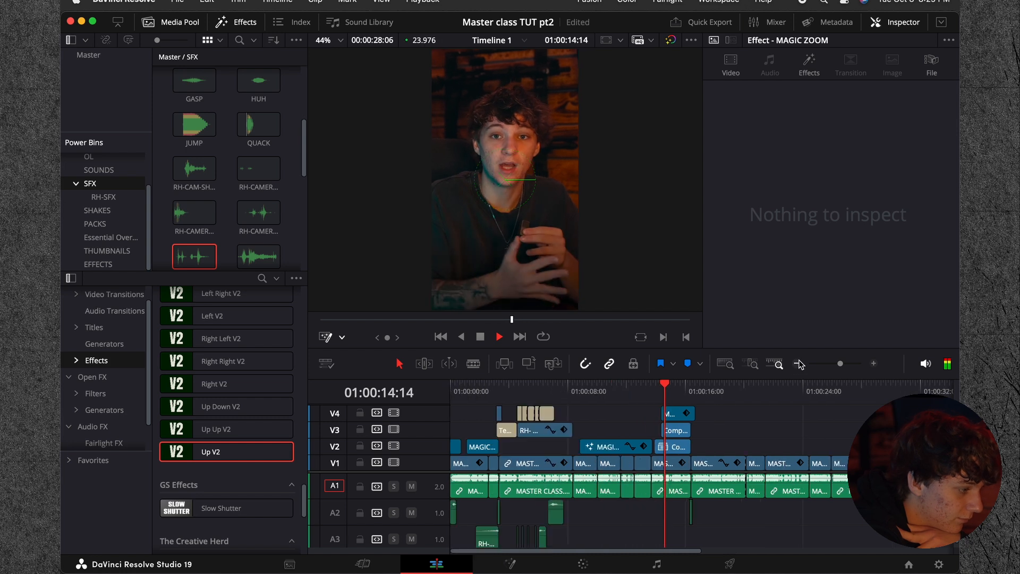
left_click(873, 364)
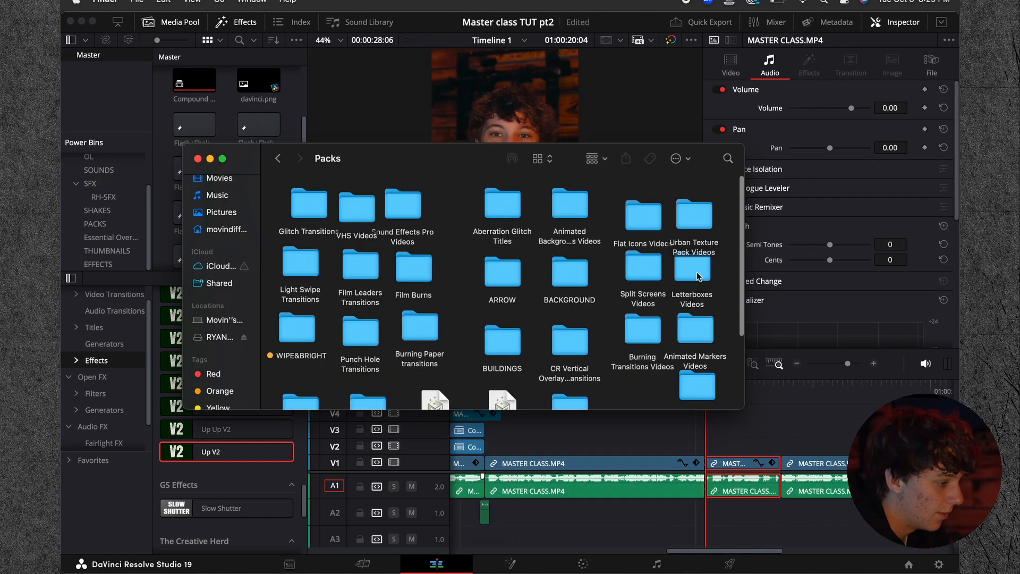
Step: Add Still Letterbox 08.png from the Still Letterboxes folder to V2 at 01:00:20:04
double_click(690, 274)
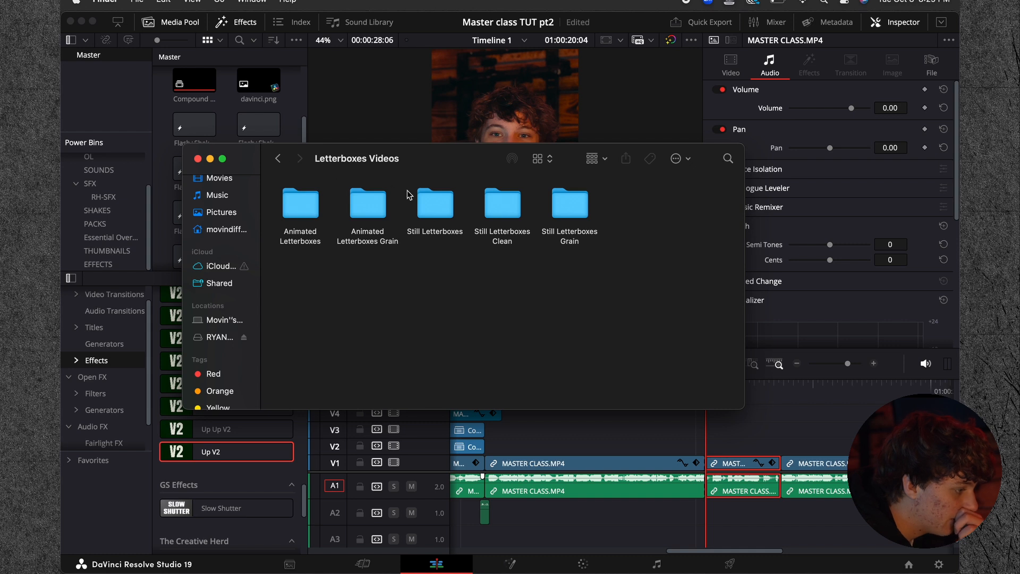
double_click(428, 203)
left_click_drag(317, 288, 725, 448)
Step: Rotate Still Letterbox 08.png by 90 degrees and set its zoom to 0.570 so it frames the vertical picture
left_click_drag(809, 112, 771, 112)
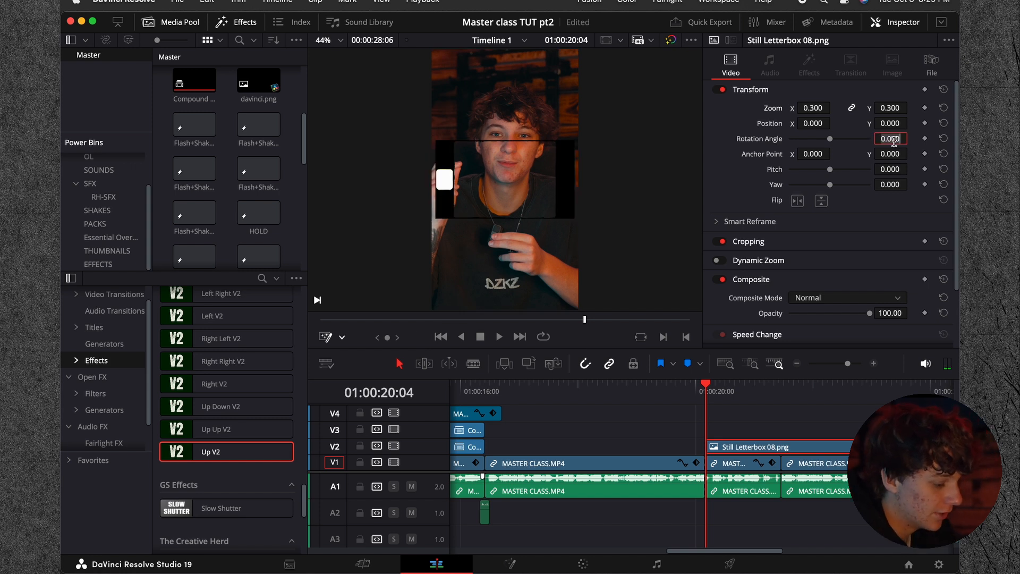
type("90")
key("Return")
left_click_drag(813, 107, 827, 107)
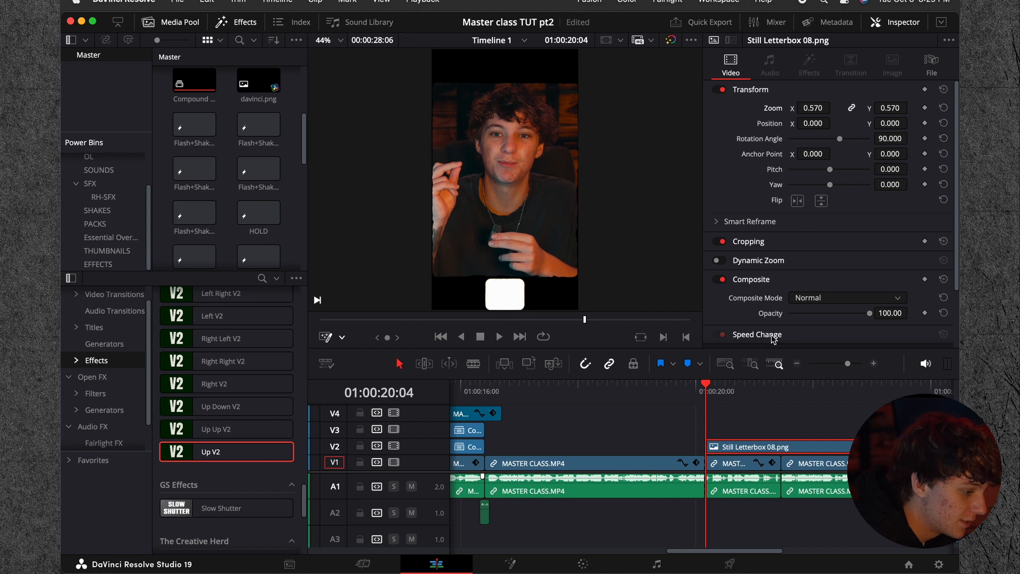
Step: Reset the transform of the MASTER CLASS.MP4 clip under the letterbox, enlarge it to 1.500, lower the picture, and preview the framing
left_click(736, 467)
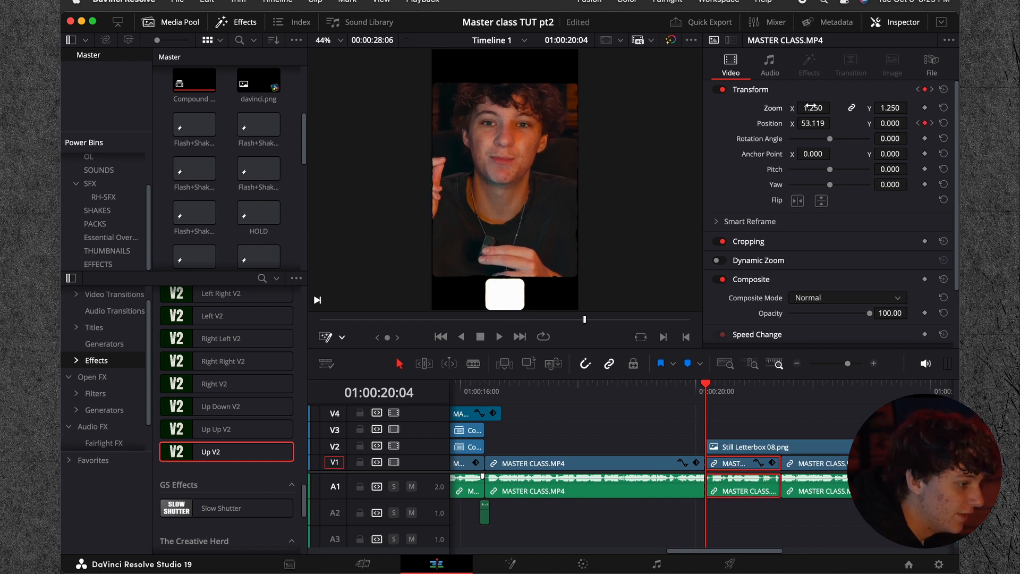
left_click(943, 89)
mouse_move(807, 109)
left_mouse_down()
mouse_move(930, 122)
mouse_move(849, 123)
mouse_move(809, 107)
mouse_move(825, 109)
left_mouse_up()
left_click_drag(890, 123, 845, 123)
left_click(689, 387)
key("space")
Step: Try the Softlight composite mode on Still Letterbox 08.png
left_click(750, 446)
left_click(830, 298)
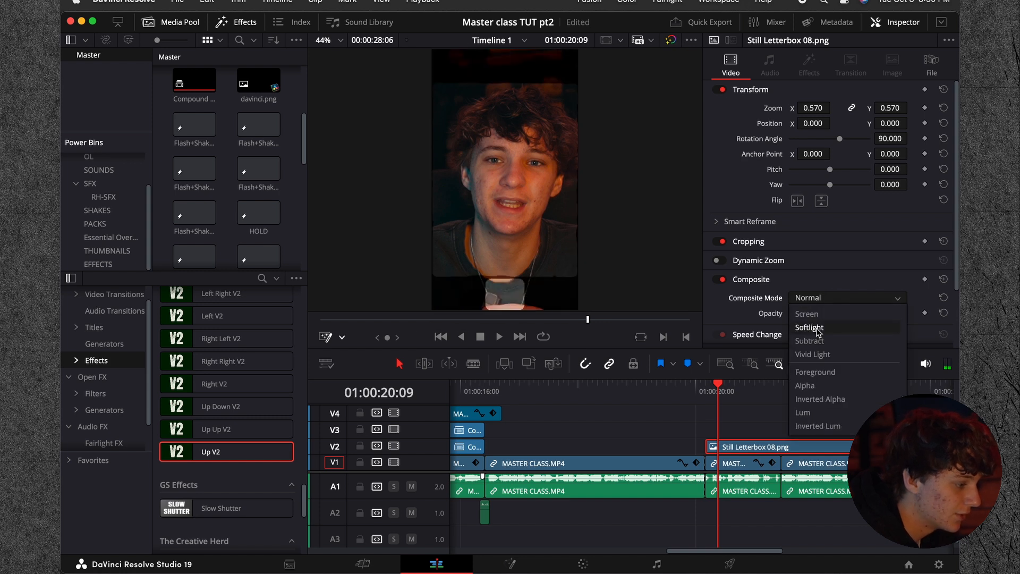
left_click(818, 328)
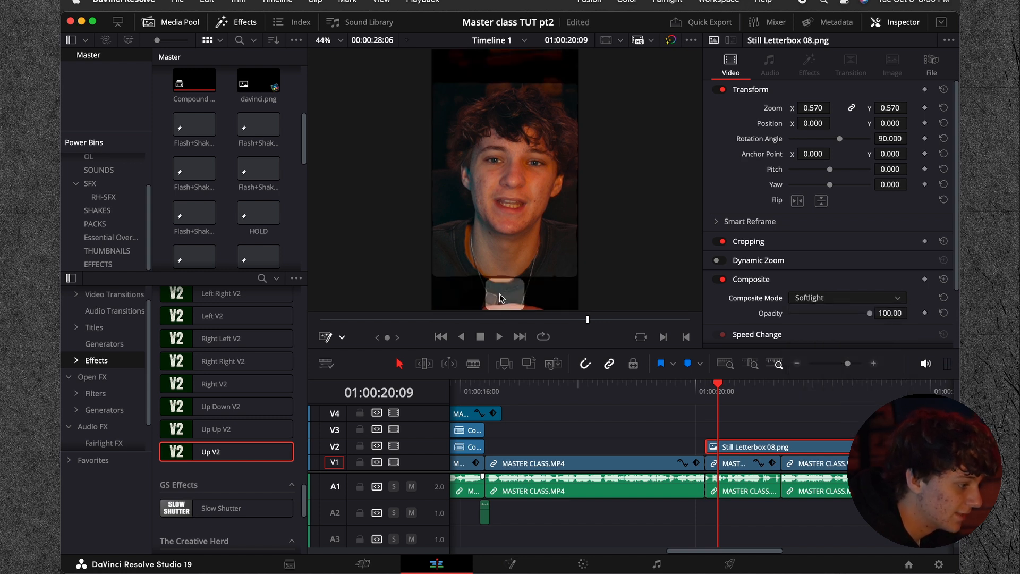
mouse_move(718, 403)
left_mouse_down()
mouse_move(707, 402)
mouse_move(730, 403)
left_mouse_up()
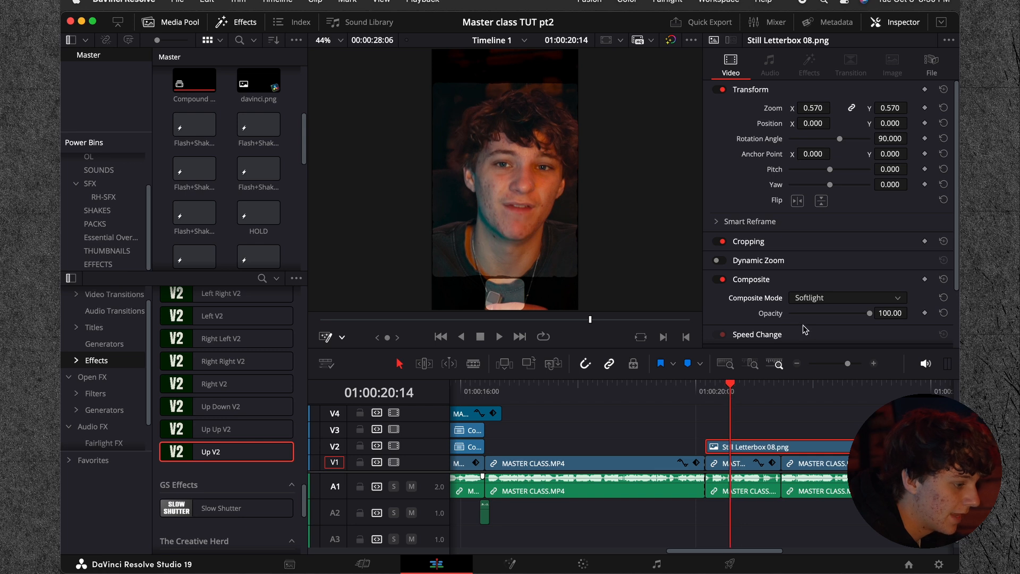
key("super+z")
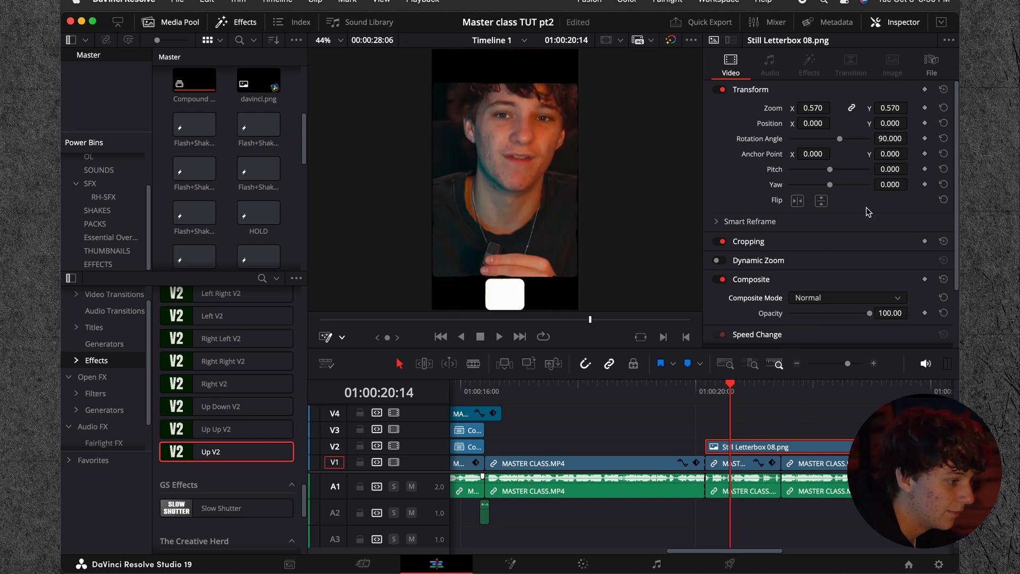
Step: Set the vertical position of the MASTER CLASS.MP4 clip under the letterbox to -388 and preview the section
left_click_drag(895, 126, 871, 126)
left_click(748, 464)
left_click_drag(898, 123, 865, 266)
left_click(676, 431)
key("space")
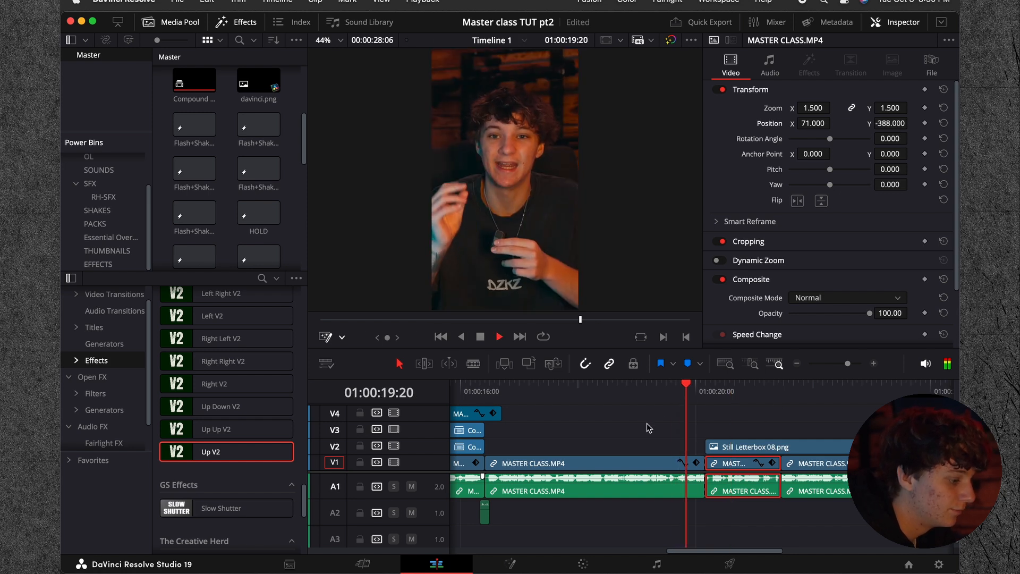
key("space")
Step: Cut Still Letterbox 08.png at the end of the short V1 clip beneath it, delete the remainder, and return to 01:00:20:04
left_click(784, 390)
left_click(803, 447)
key("super+b")
left_click(803, 447)
key("BackSpace")
left_click(705, 394)
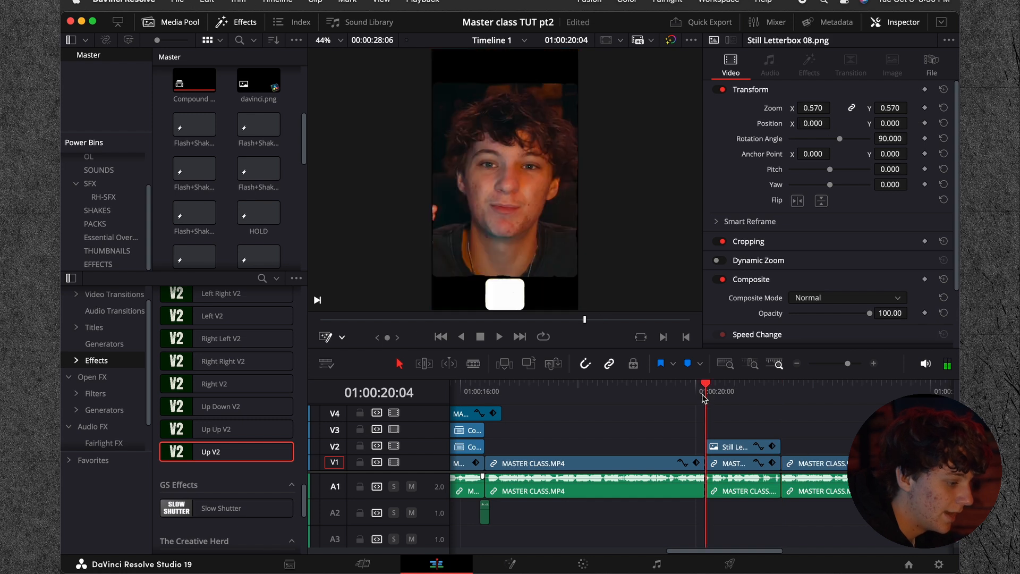
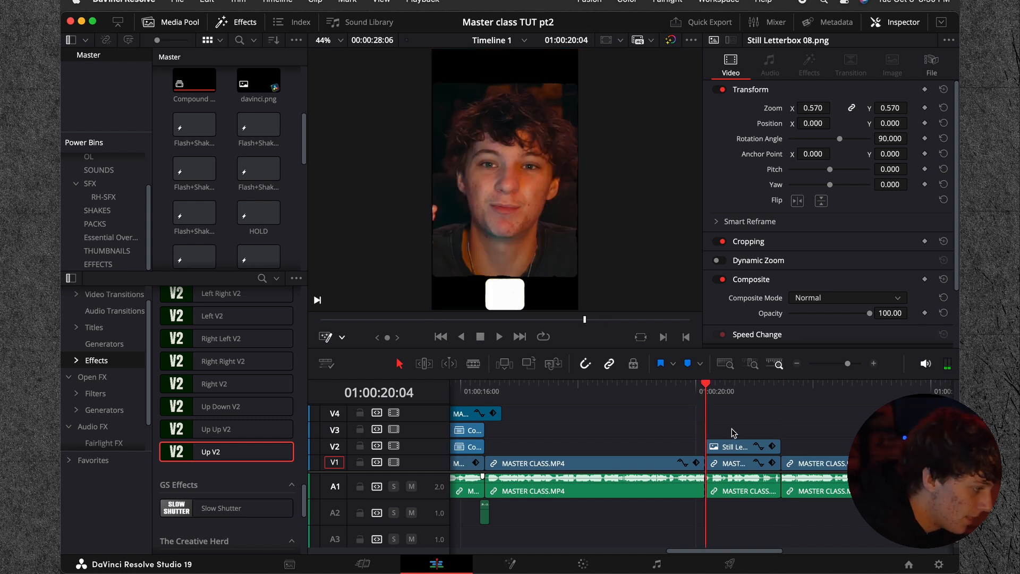
Step: Add a Text+ title on V3 above Still Letterbox 08.png from 01:00:20:04 and trim its end to the letterbox's end
left_click(91, 328)
left_click_drag(212, 436, 722, 430)
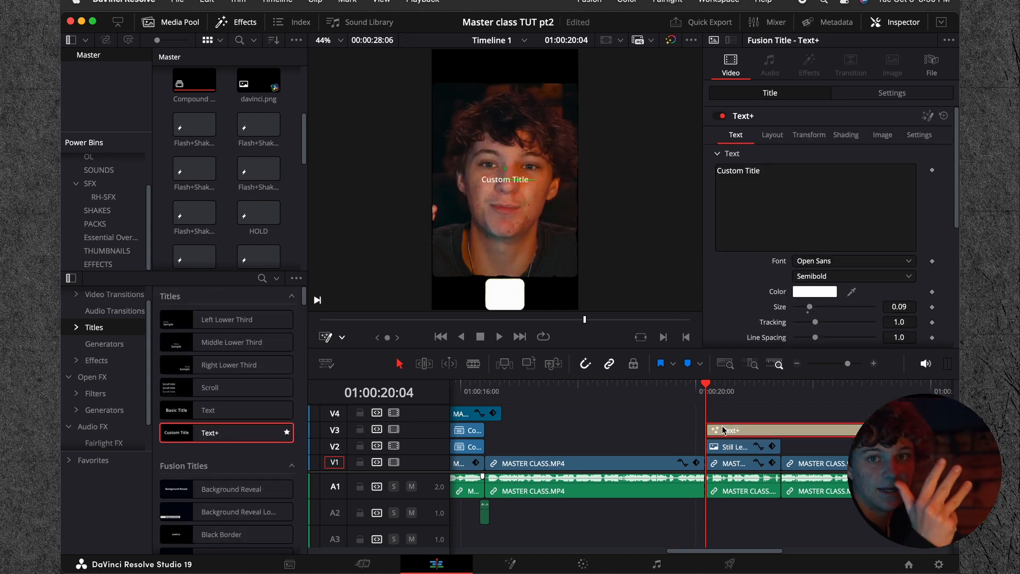
left_click(782, 390)
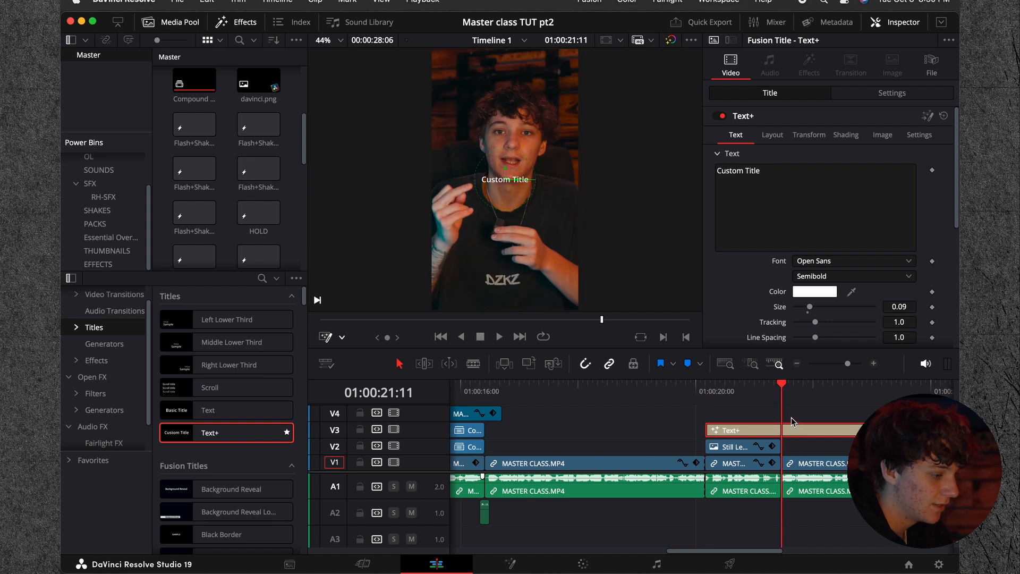
key("shift+]")
left_click(741, 392)
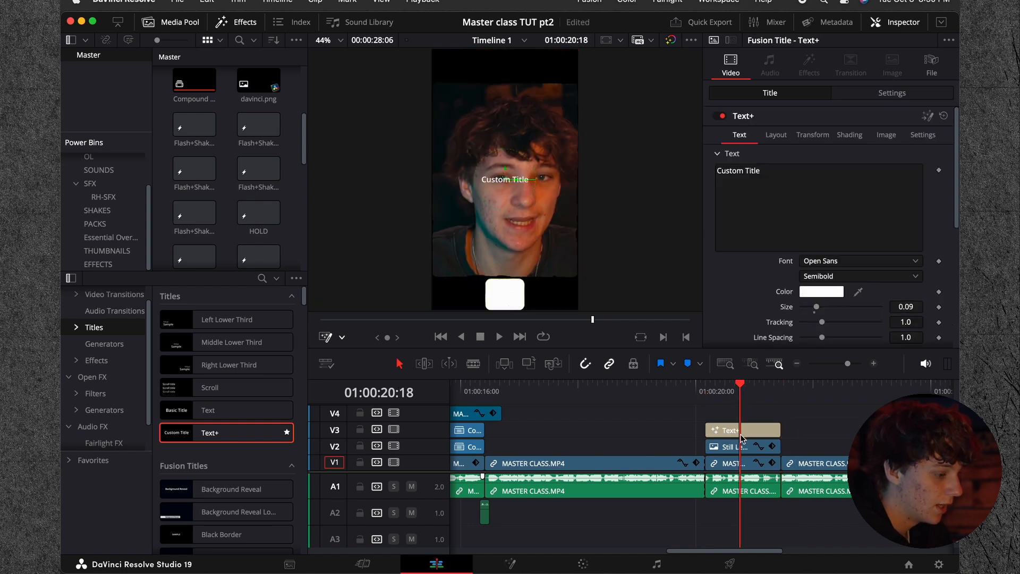
Step: Set the new title's font to Extenda 40 Hecto, its size to 0.3307, and its text to SPLIT
left_click(842, 267)
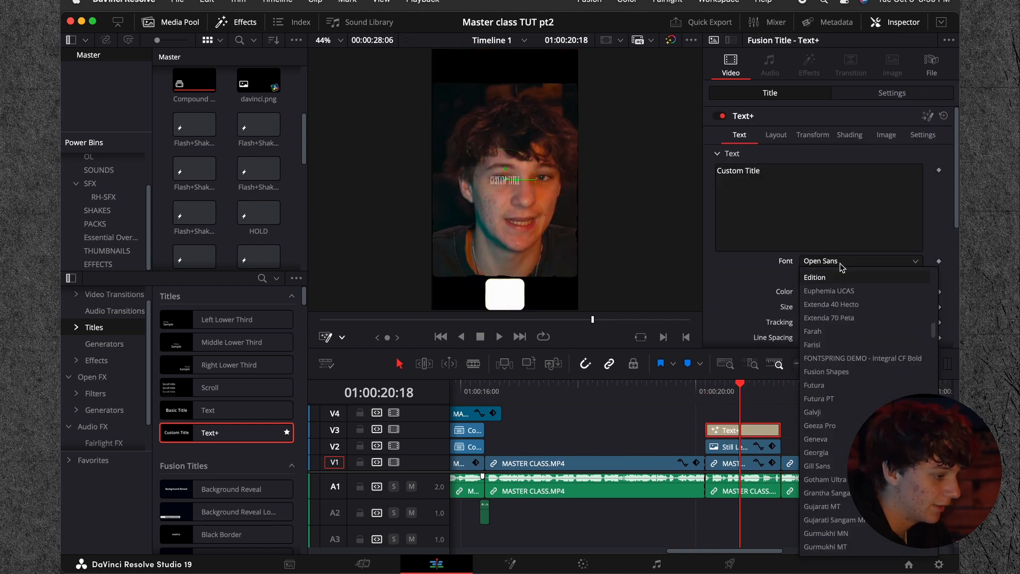
left_click(838, 305)
left_click_drag(817, 307, 856, 310)
mouse_move(729, 400)
left_mouse_down()
mouse_move(705, 393)
mouse_move(715, 394)
left_mouse_up()
left_click(734, 177)
type("SPLIT")
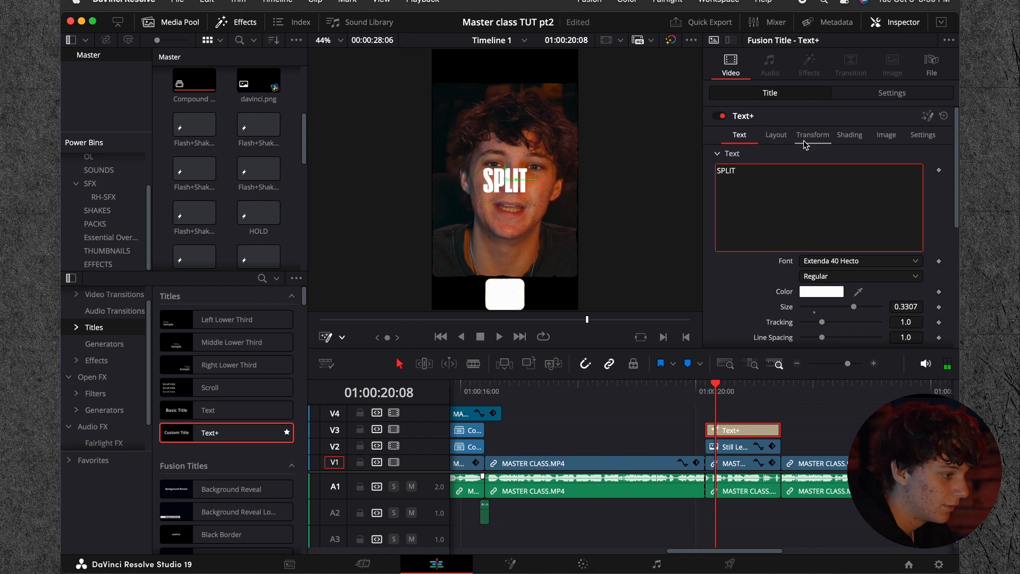
Step: Lower the SPLIT title's vertical center to 0.488 and enlarge its text size to 0.5
left_click(771, 137)
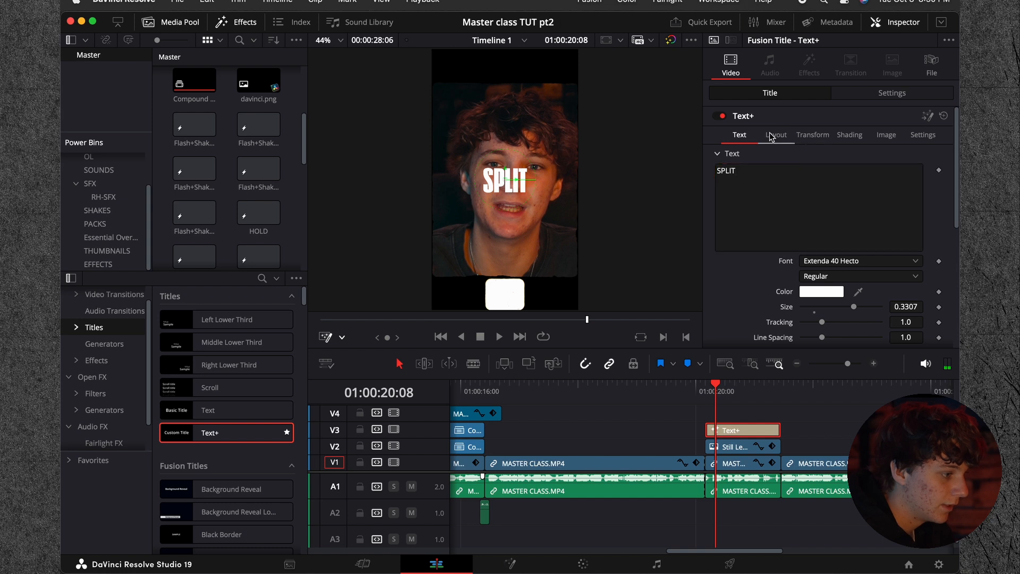
mouse_move(908, 188)
left_mouse_down()
mouse_move(995, 188)
mouse_move(882, 188)
mouse_move(901, 184)
left_mouse_up()
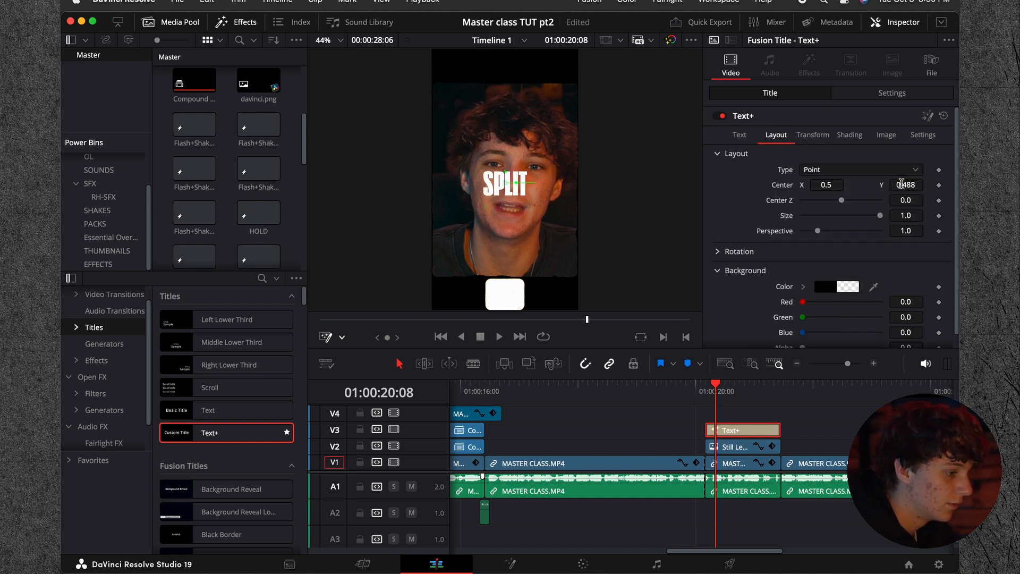
left_click(743, 139)
left_click_drag(855, 310, 912, 318)
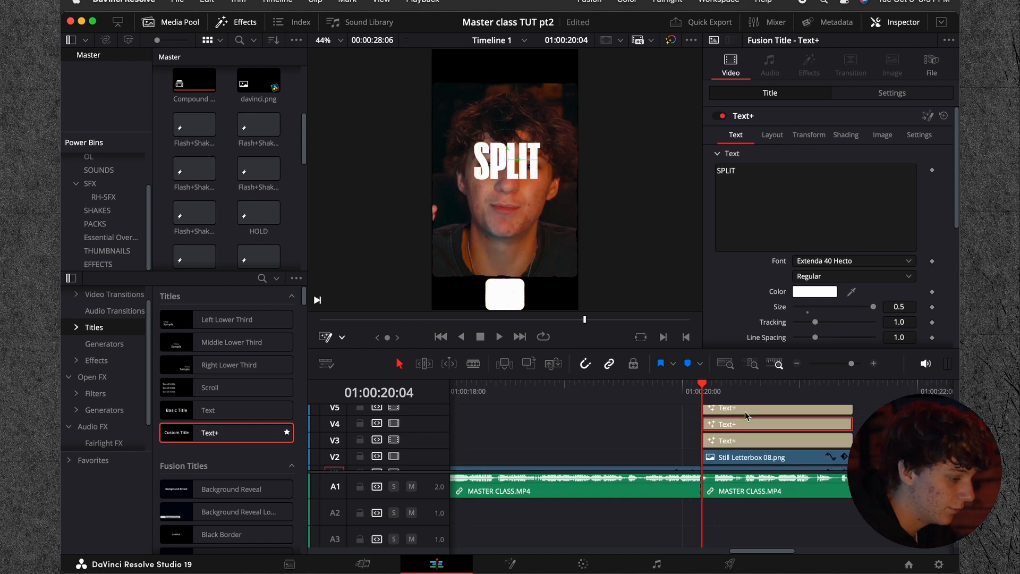
Step: Change the text of the SPLIT title copy on V4 to OF and the copy on V5 to A
scroll(734, 415, "up", 2)
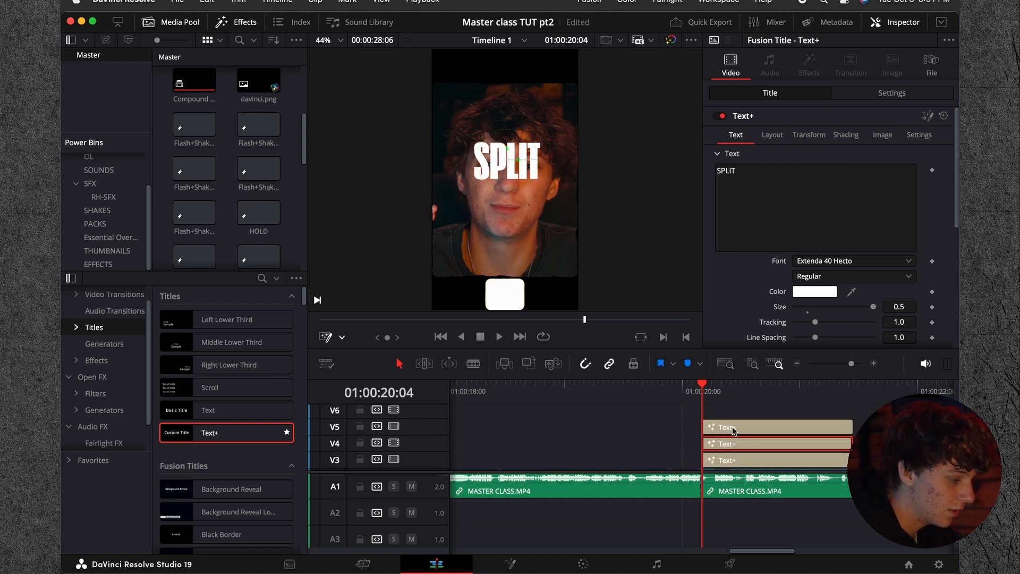
scroll(734, 419, "down", 3)
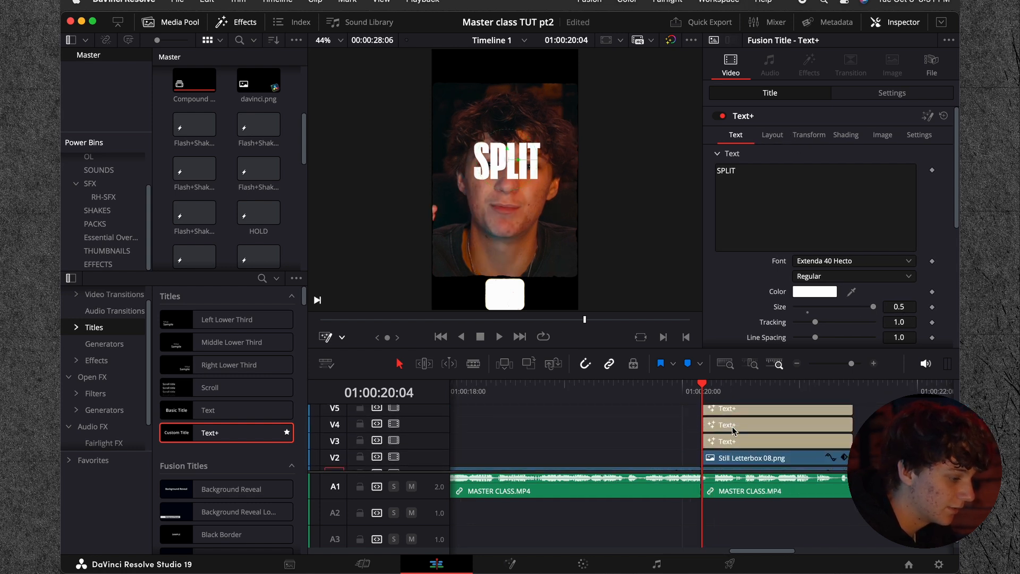
left_click(727, 443)
left_click(754, 170)
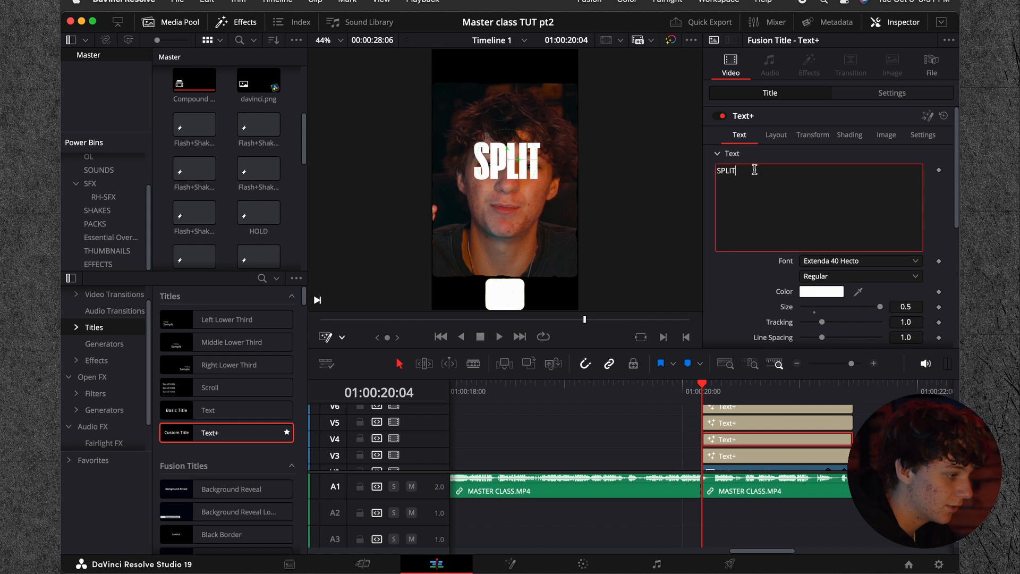
left_click(742, 427)
left_click_drag(797, 193, 702, 170)
Step: Change the V6 title copy to SECOND in the 911 Porscha Semi-Italic font at size 0.1654
left_click(760, 409)
left_click_drag(792, 195, 657, 174)
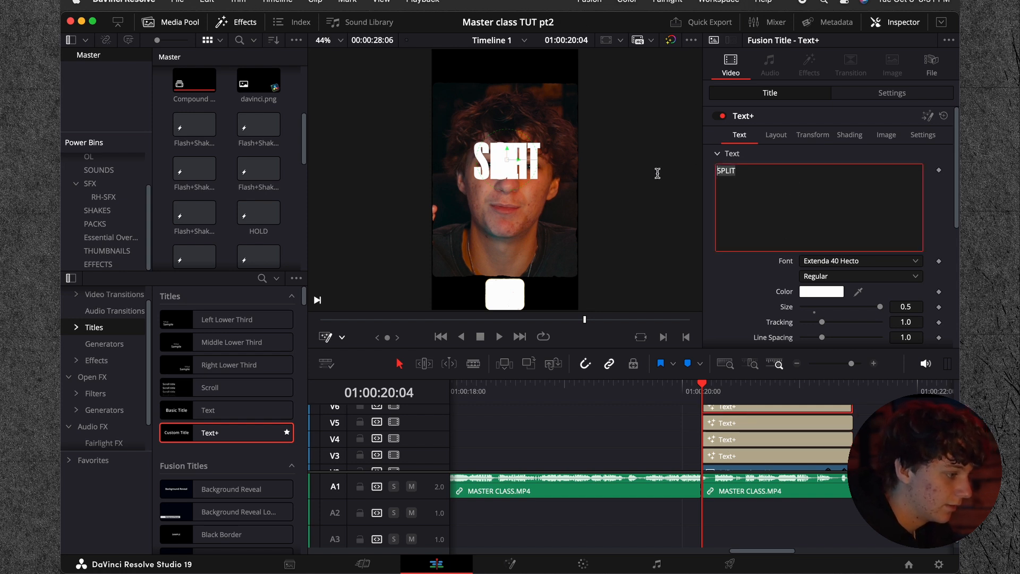
type("SECOND")
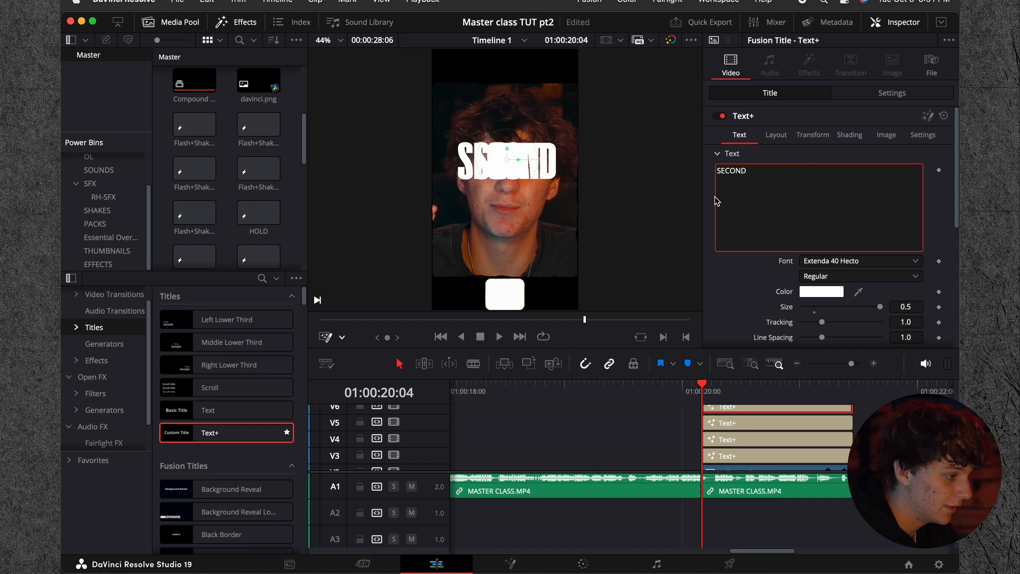
left_click(819, 261)
key("9")
key("Return")
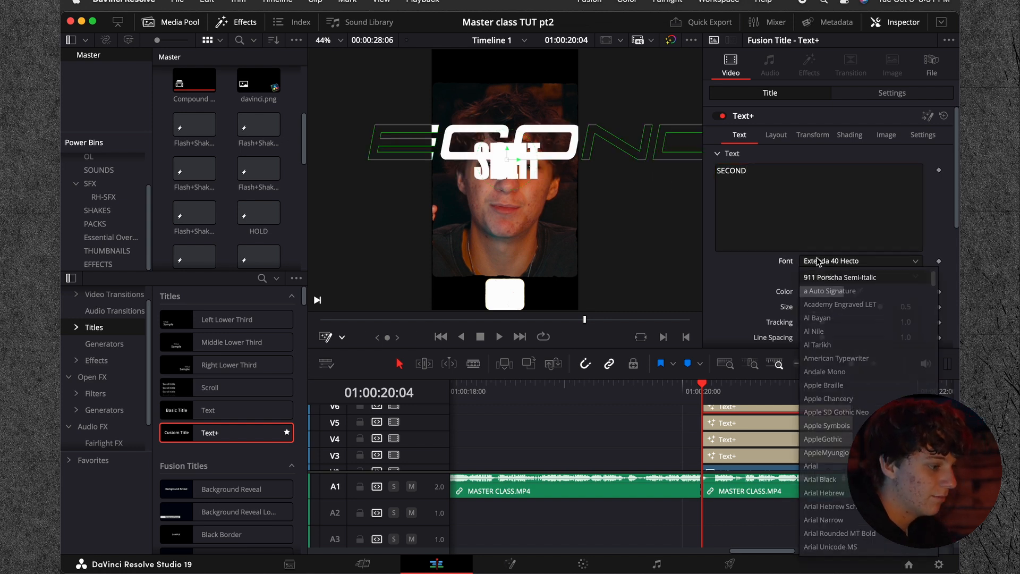
left_click_drag(882, 309, 830, 317)
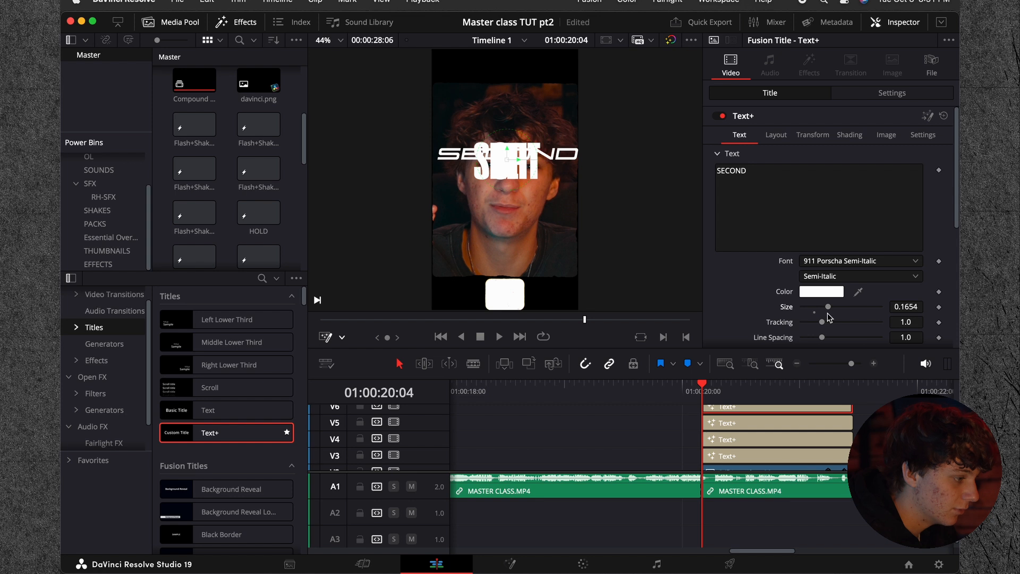
Step: Move the SECOND title down to a vertical center of 0.151 and color its text red
left_click(775, 135)
left_click_drag(910, 187, 817, 187)
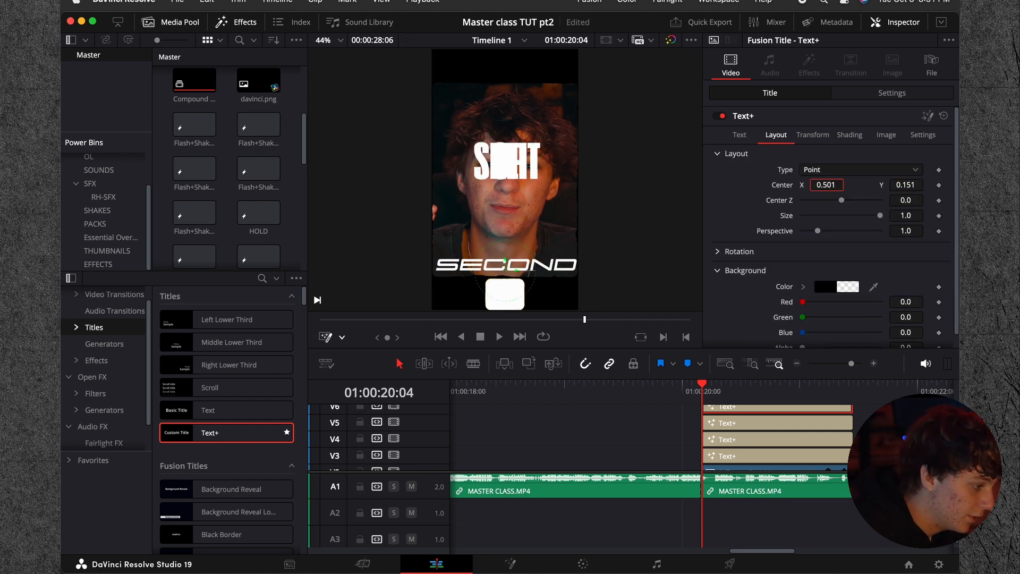
left_click(739, 135)
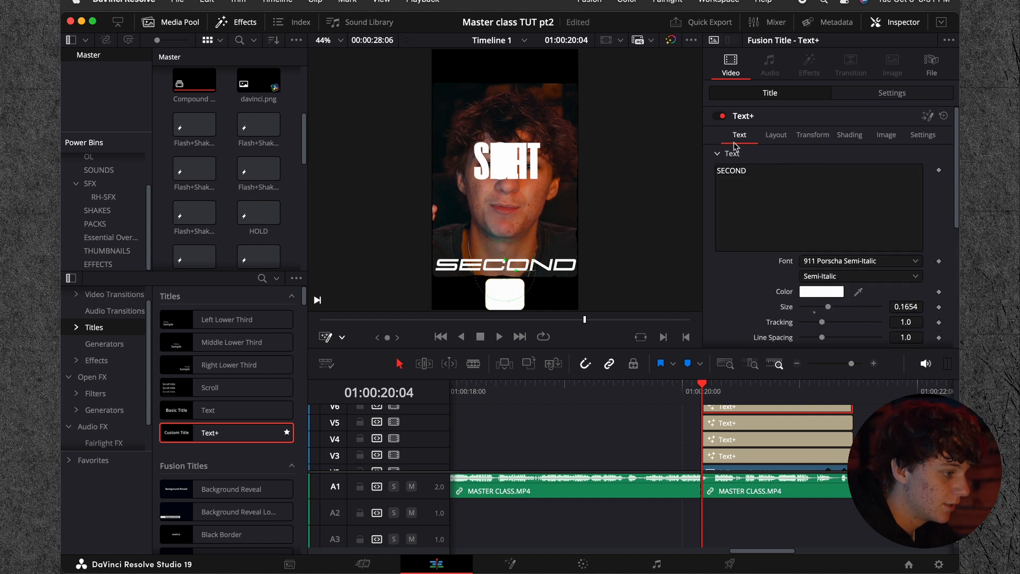
left_click(821, 292)
left_click(169, 374)
left_click_drag(169, 374, 282, 386)
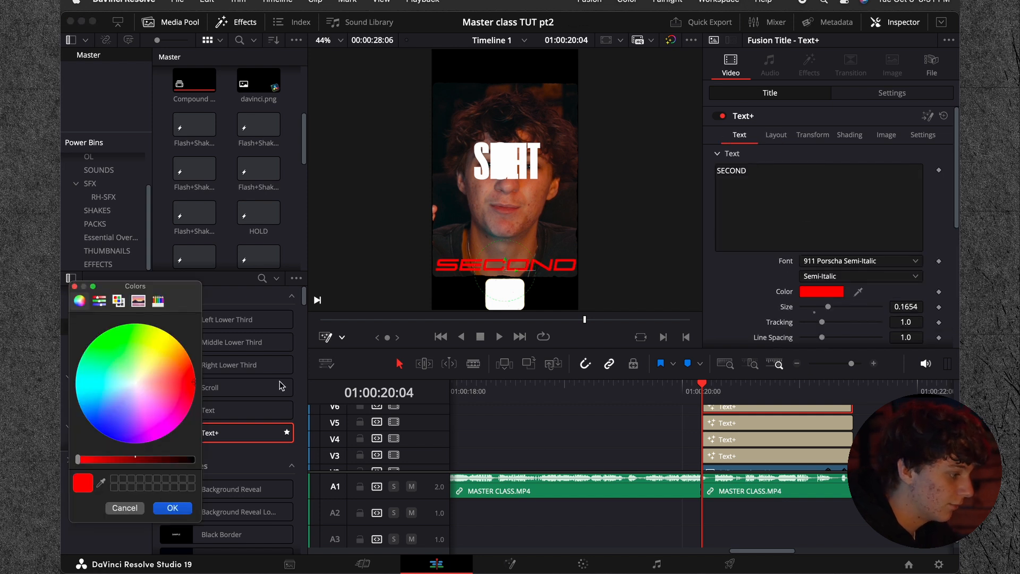
Step: Preview the titles and convert the red SECOND title on V6 into a compound clip named Compound Clip 2
scroll(738, 420, "up", 2)
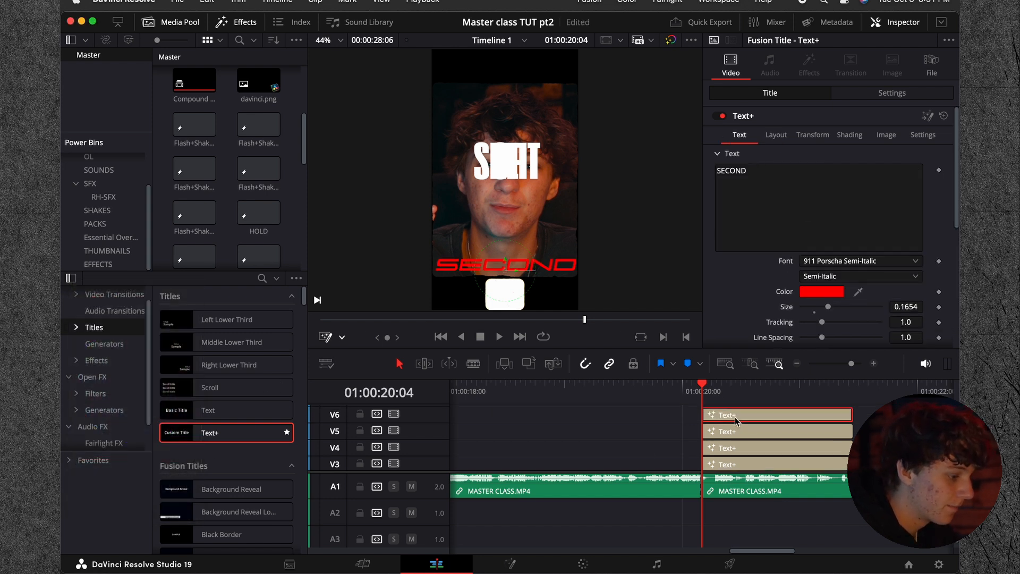
key("space")
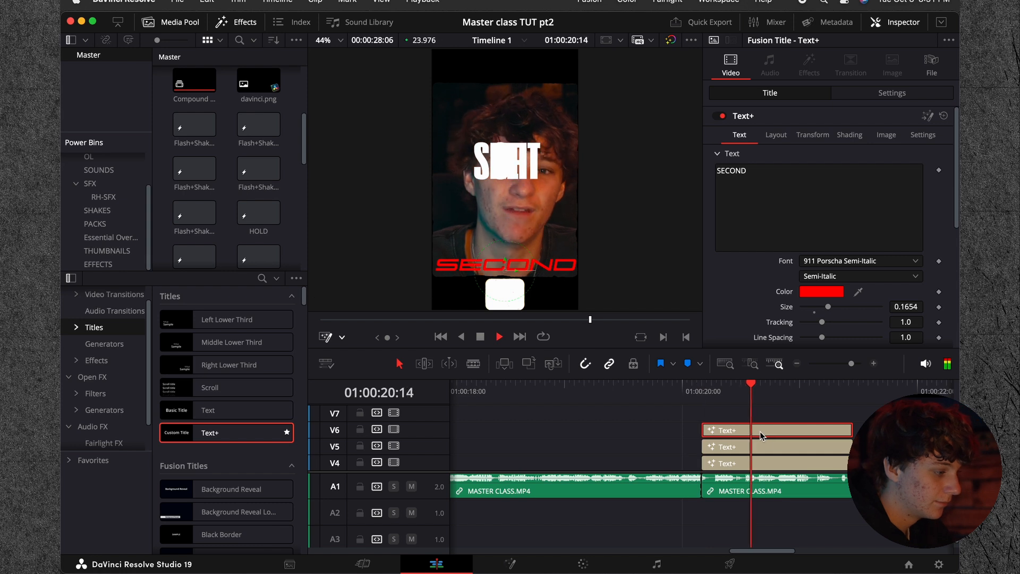
key("space")
right_click(772, 429)
left_click(826, 195)
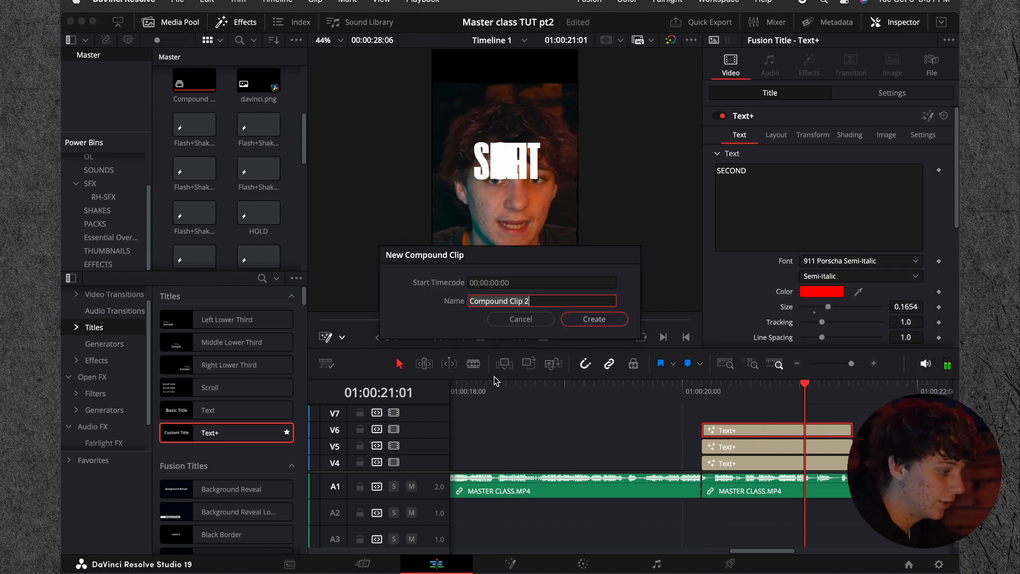
left_click(593, 318)
Step: Apply the Up V2 effect to Compound Clip 2 and preview the animation
left_click(96, 360)
scroll(197, 418, "down", 10)
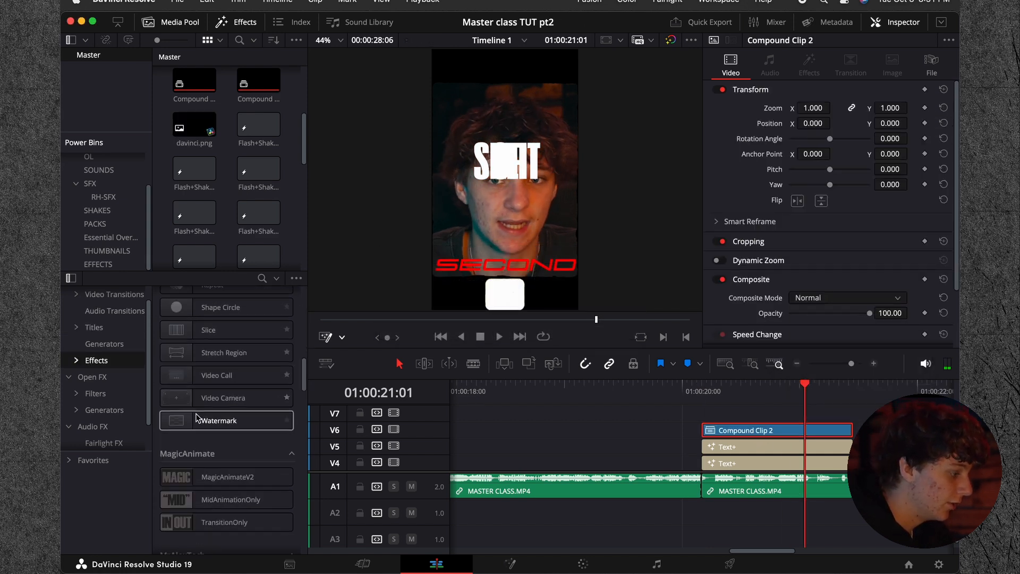
scroll(197, 417, "down", 15)
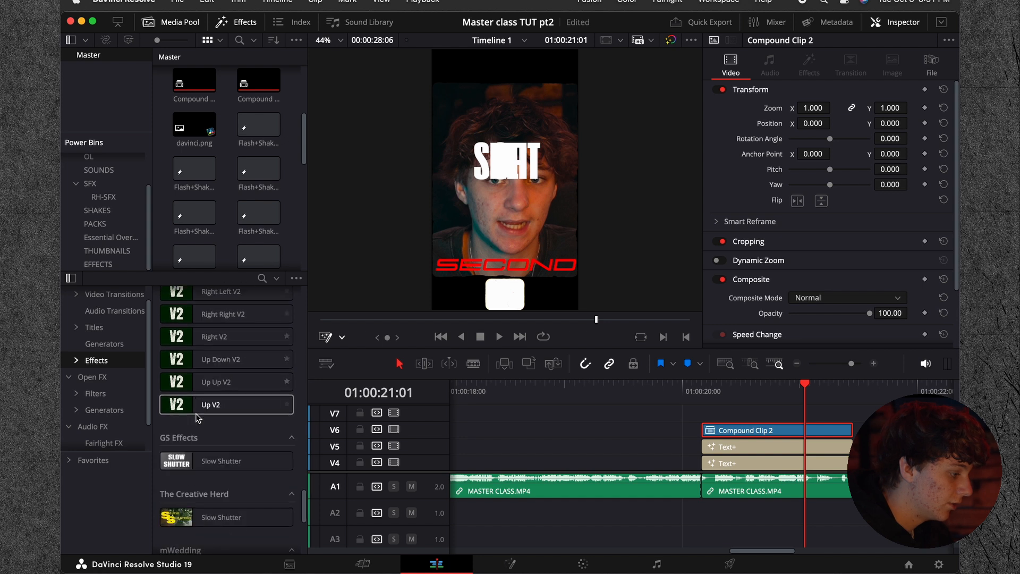
left_click_drag(216, 370, 778, 430)
left_click_drag(778, 393, 758, 401)
key("space")
key("space")
scroll(816, 460, "down", 2)
scroll(817, 457, "up", 2)
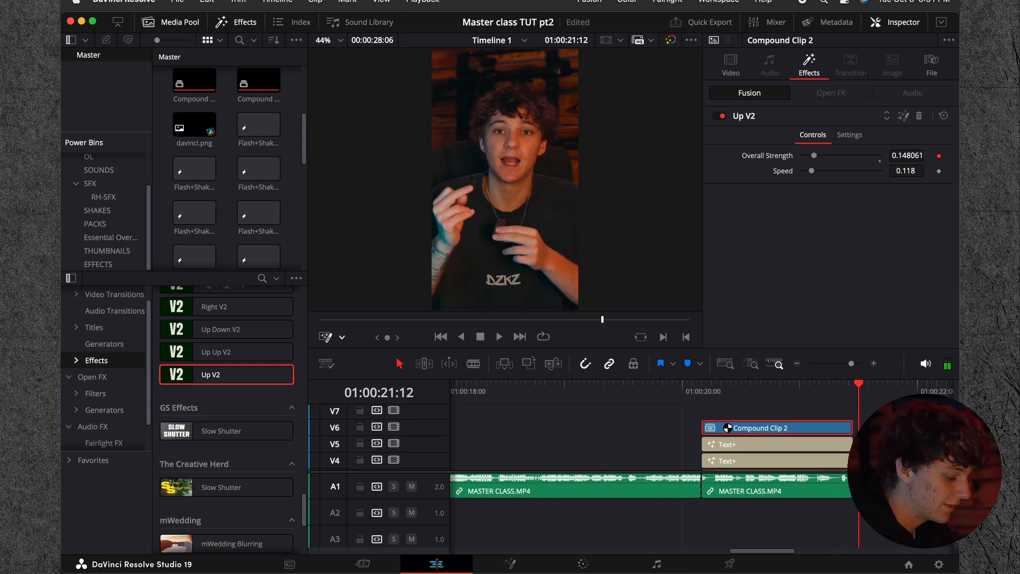
Step: Undo the Up V2 effect and the conversion of the SECOND title into a compound clip
key("super+z")
key("super+z")
key("super+z")
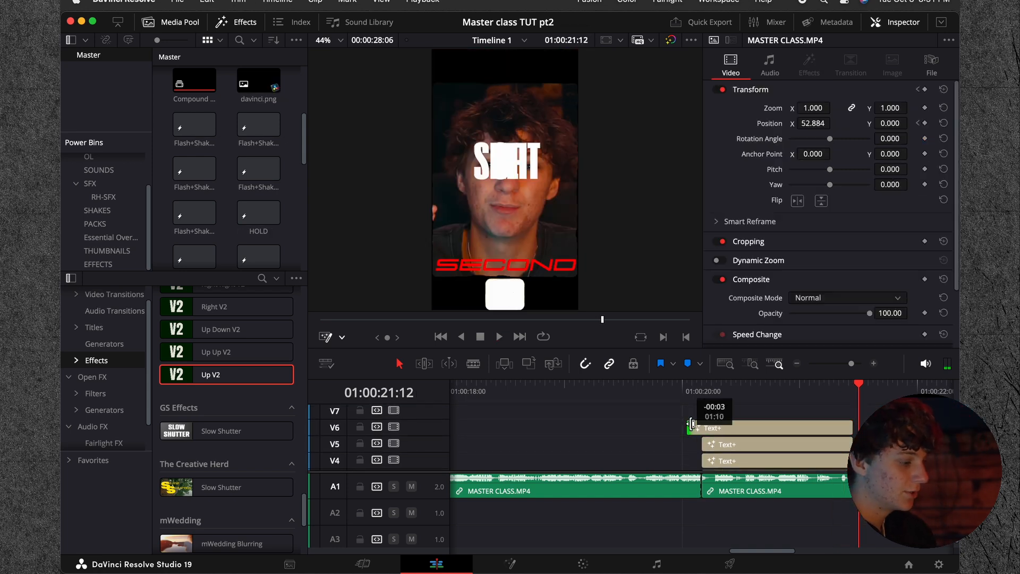
Step: Extend the start of the SECOND title three frames earlier and convert it into a compound clip named Compound Clip 2
right_click(713, 428)
left_click(763, 189)
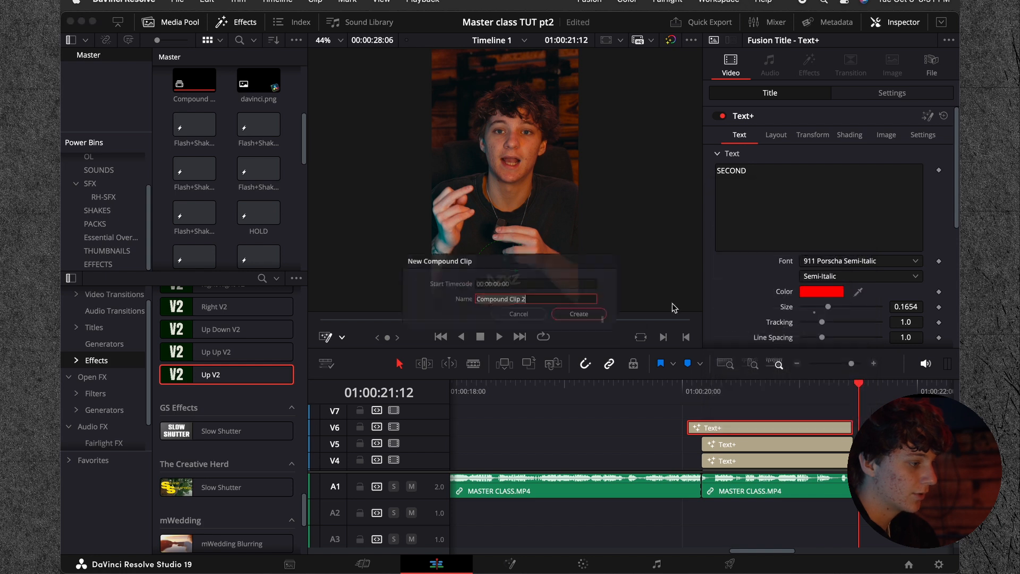
left_click(599, 316)
Step: Apply the Up V2 effect to the extended Compound Clip 2 and preview it
left_click_drag(756, 430, 776, 428)
left_click_drag(832, 389, 818, 391)
key("space")
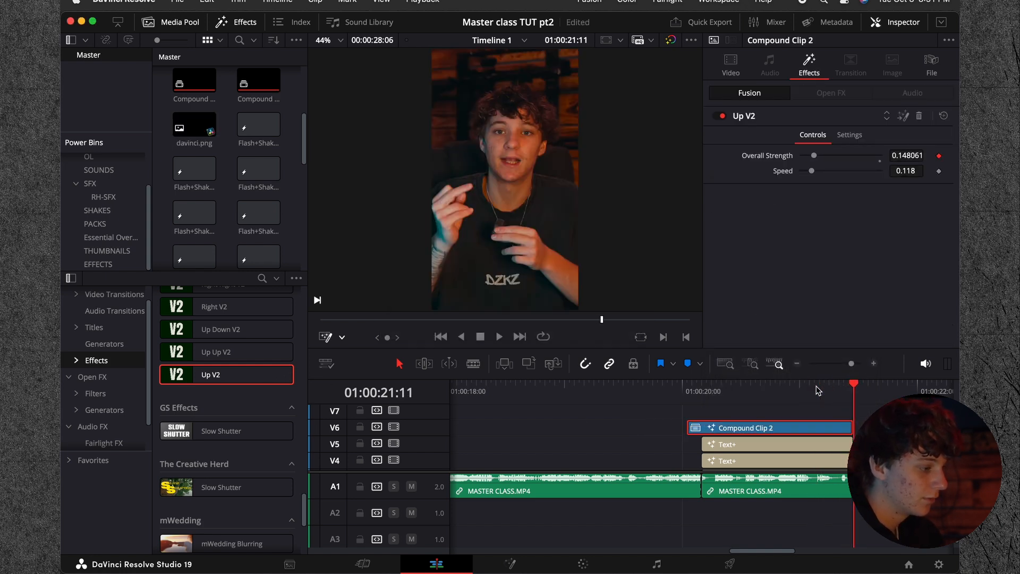
left_click(687, 394)
Step: Move Still Letterbox 08.png from V2 up to V7 above all the titles and play the section
scroll(752, 451, "down", 3)
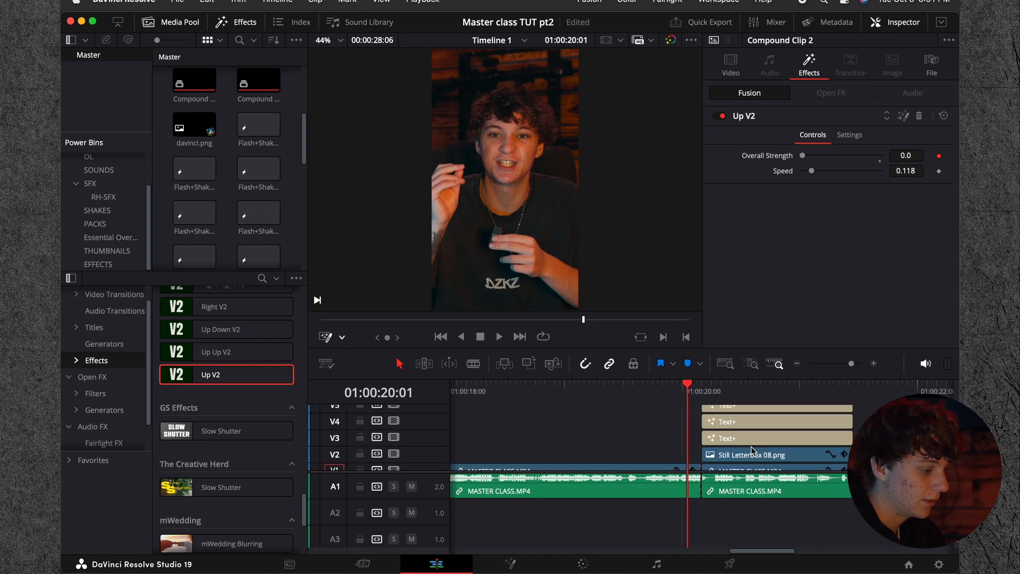
left_click_drag(740, 445, 741, 417)
key("space")
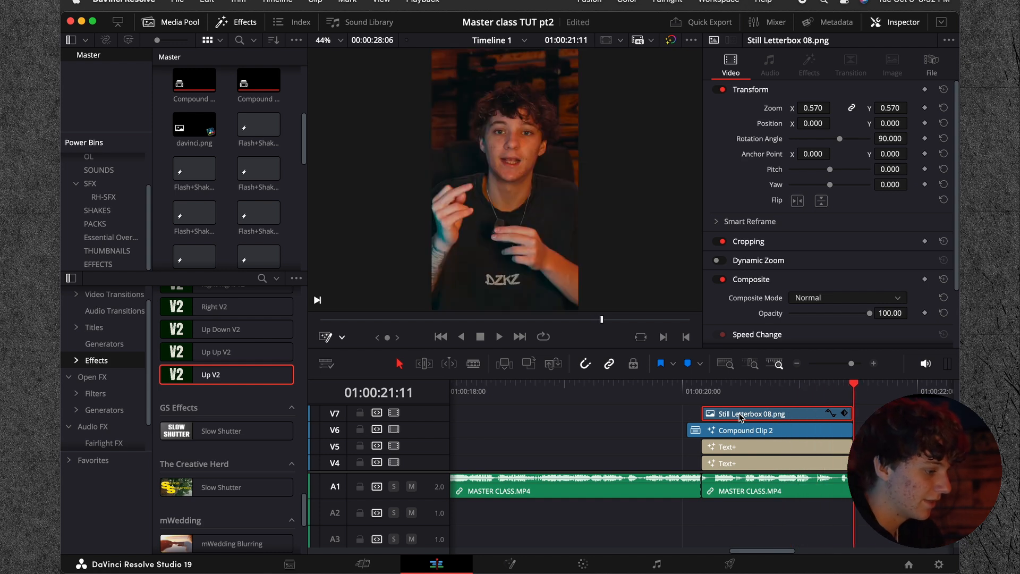
Step: Play up to where the word OF is spoken, cut the OF title on V4 there, and delete the part before it
left_click_drag(838, 394, 697, 391)
scroll(736, 461, "down", 2)
scroll(735, 461, "down", 2)
left_click(738, 431)
key("space")
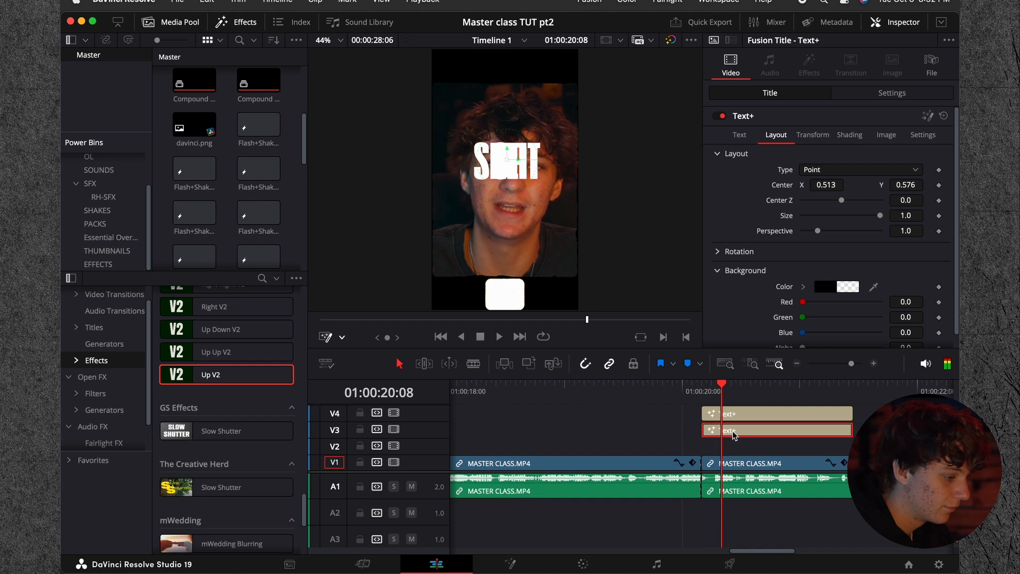
scroll(739, 432, "up", 1)
left_click(751, 422)
key("Right")
key("super+b")
key("Delete")
Step: Cut the A title on V5 at 01:00:20:15 and delete the part before the cut
left_click(773, 425)
key("space")
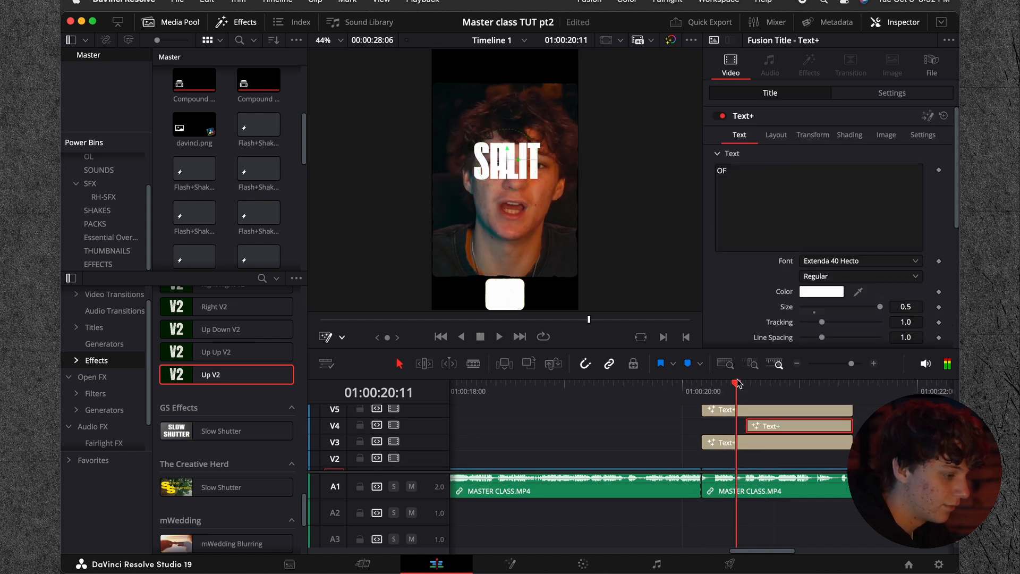
key("space")
key("Up")
key("Right")
key("Right")
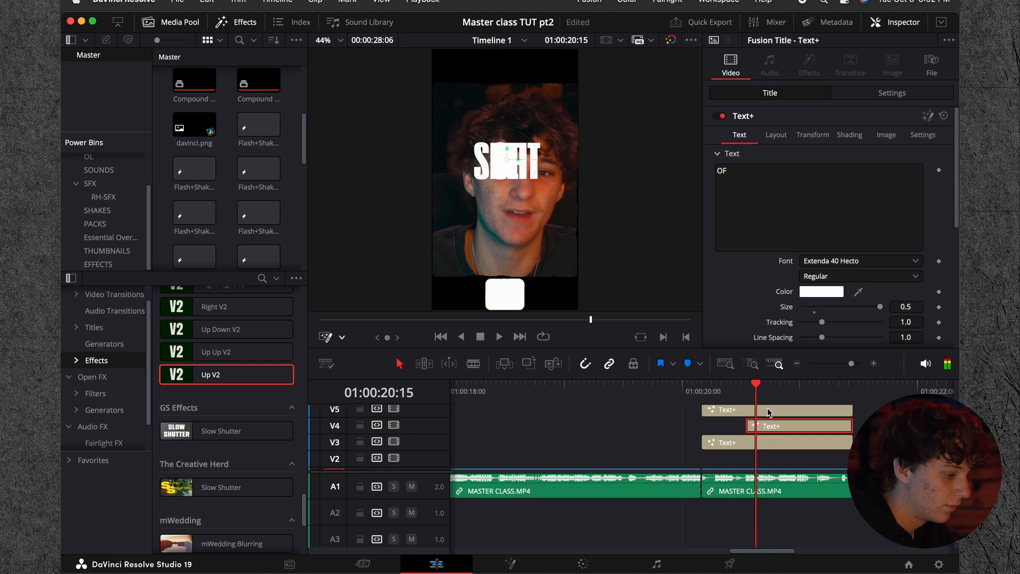
key("super+b")
key("Delete")
Step: Move the OF title on V4 down and to the left in the frame, below the SPLIT title
scroll(770, 411, "up", 1)
key("Right")
key("Right")
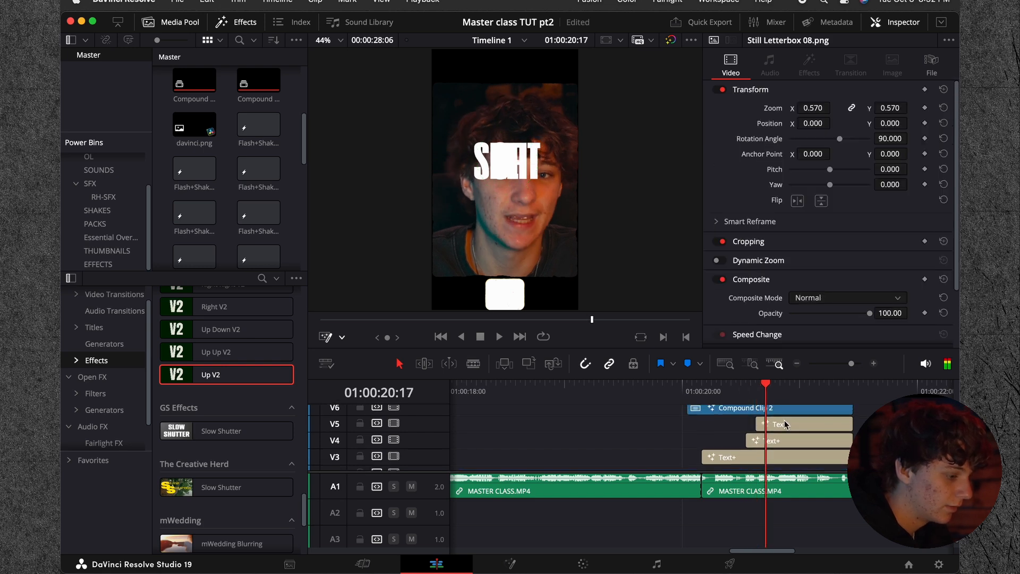
left_click(773, 441)
left_click(775, 134)
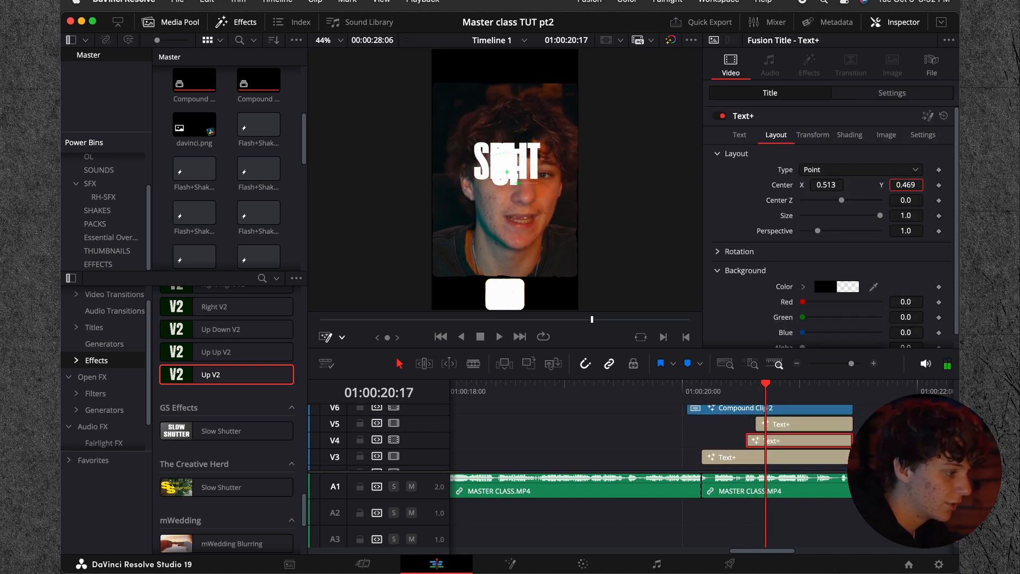
left_click_drag(828, 185, 831, 231)
Step: Set the A title's layout center to X 0.523 and Y 0.366, and play the section from 01:00:20:01
left_click(785, 425)
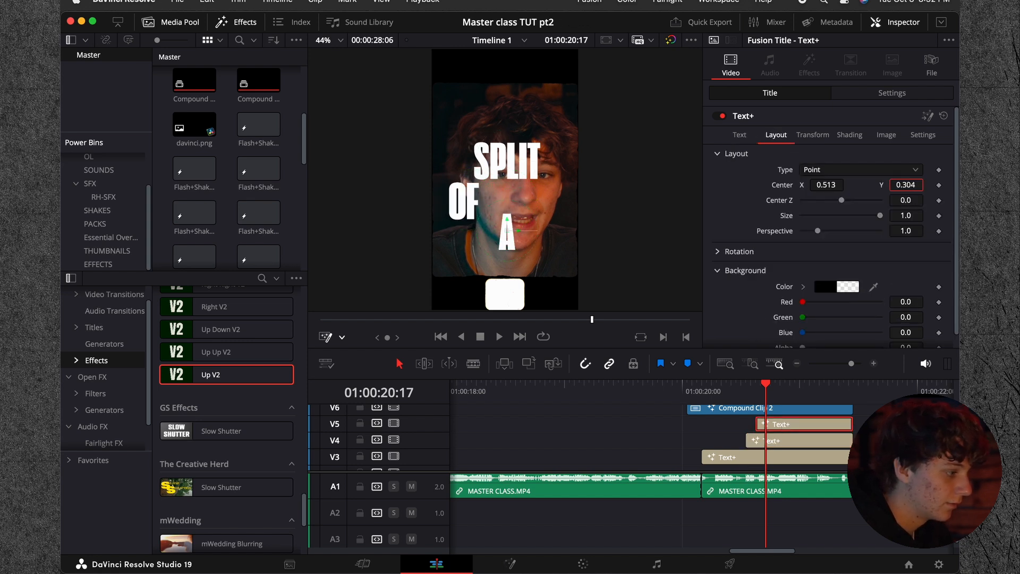
left_click_drag(826, 184, 824, 185)
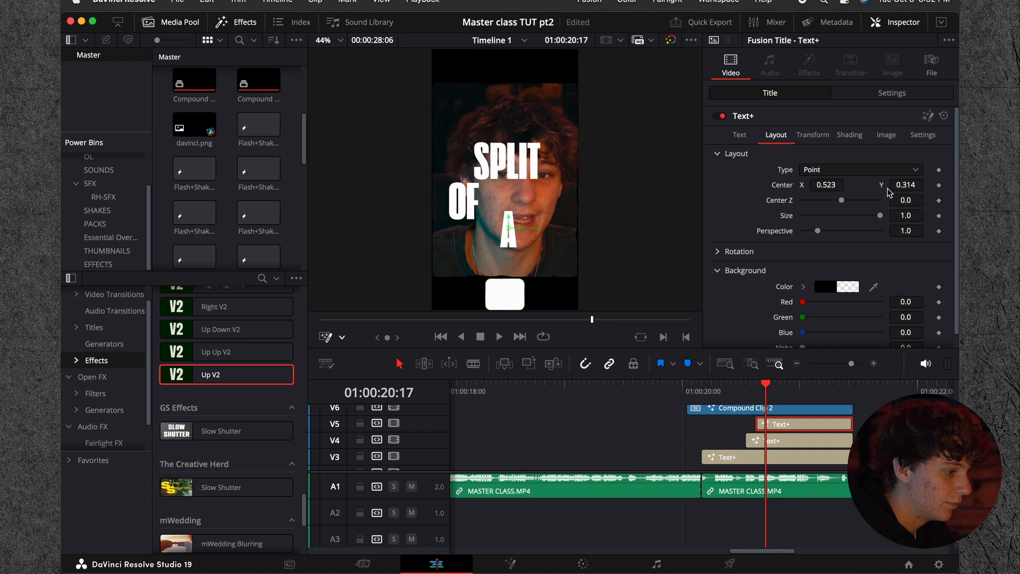
left_click_drag(899, 188, 779, 364)
left_click(687, 383)
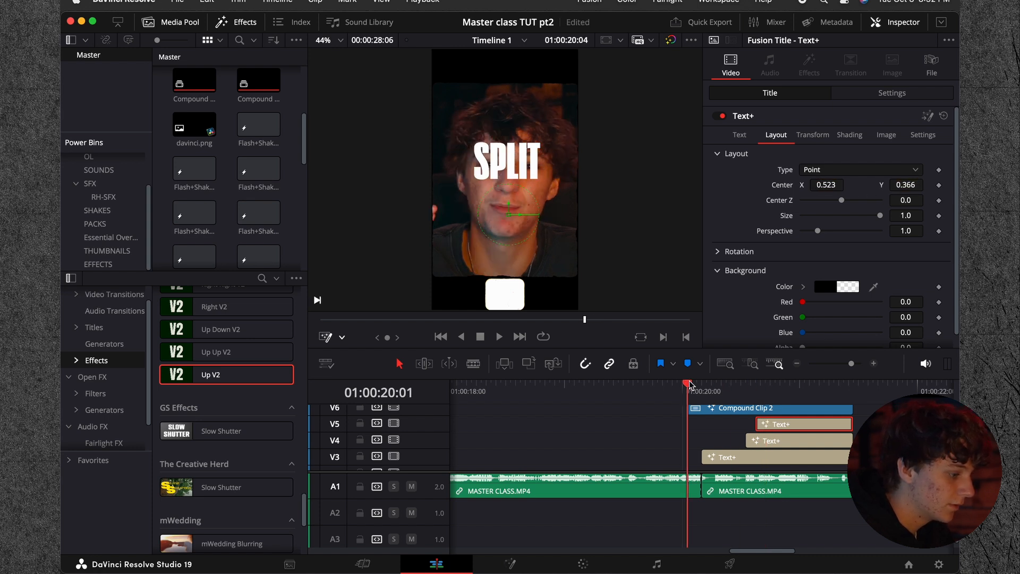
key("space")
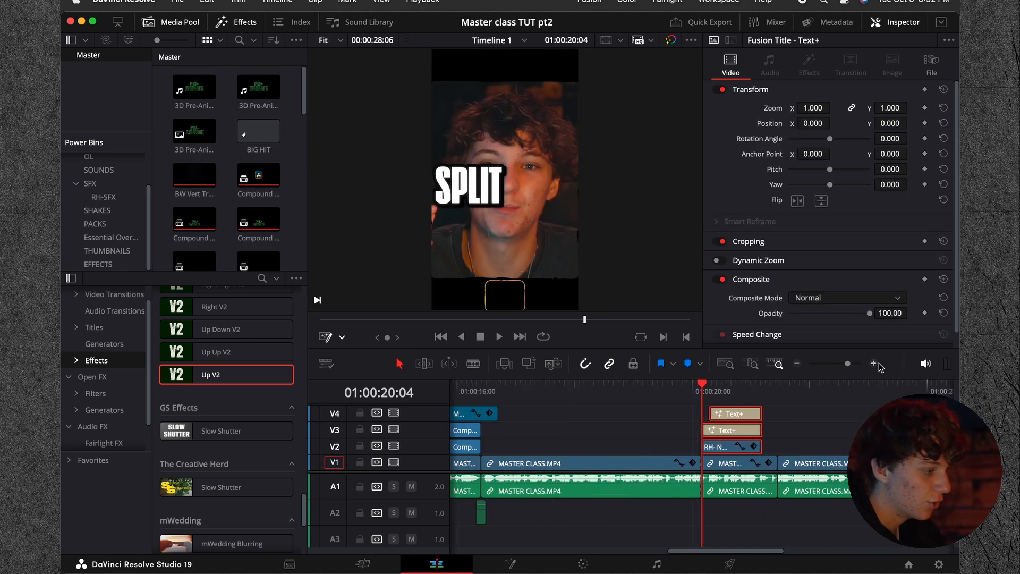
Step: Play the styled SPLIT OF A SECOND title section around 01:00:20:00
left_click(765, 442)
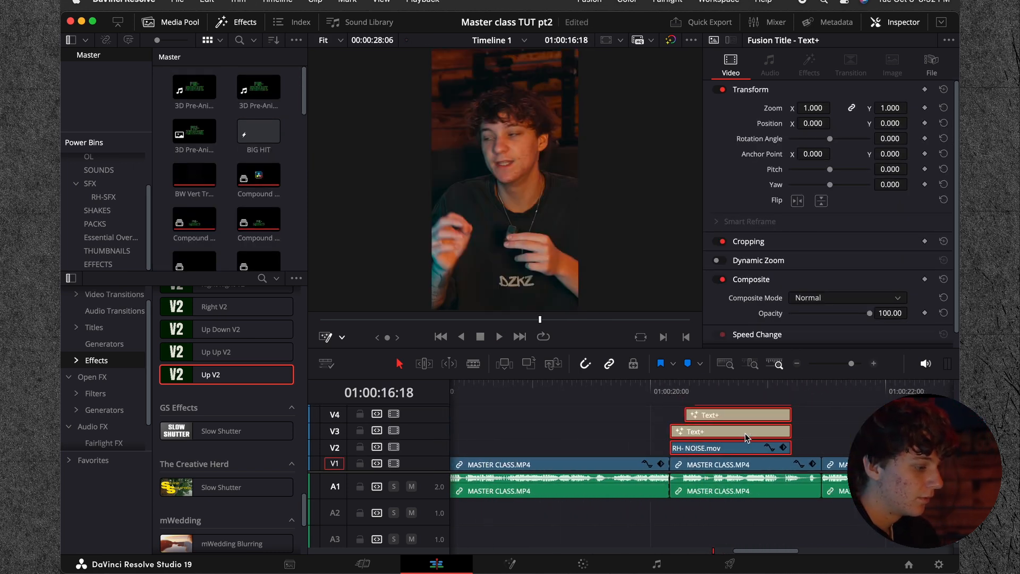
left_click(646, 396)
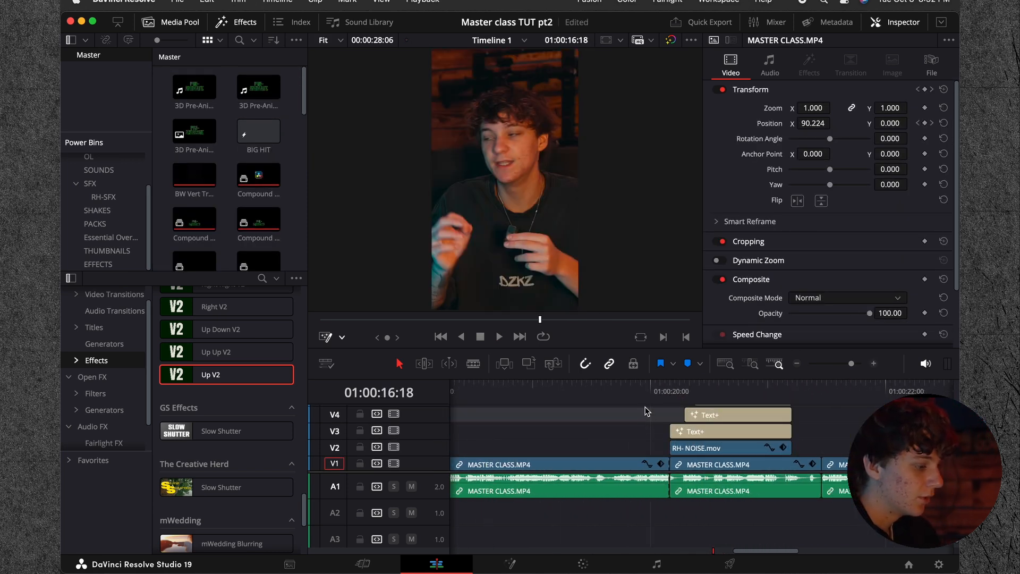
key("space")
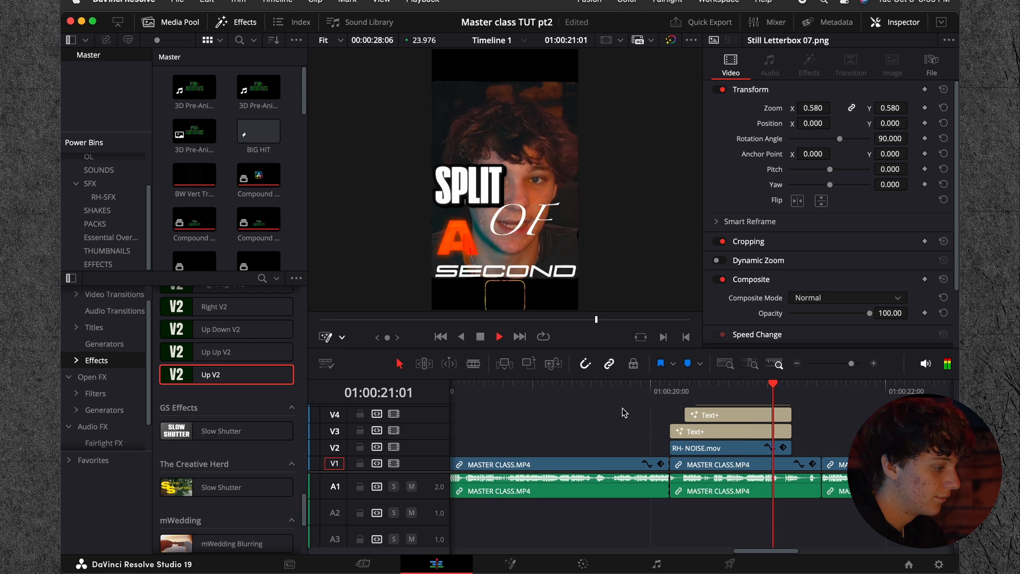
left_click(660, 396)
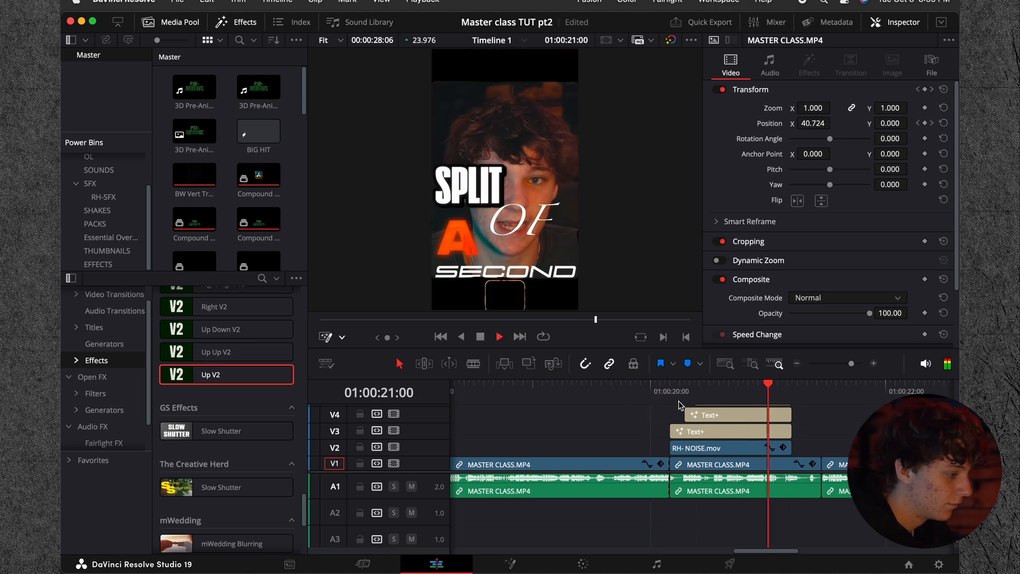
Step: Examine the text, font, color and shading settings of the A title on V5 and the OF title on V4
scroll(722, 411, "up", 3)
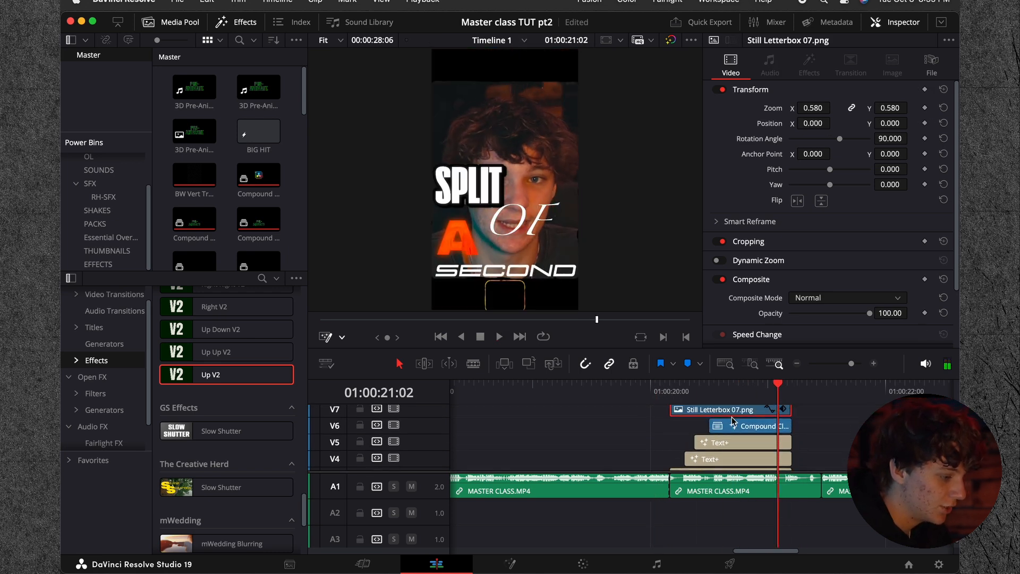
left_click(726, 444)
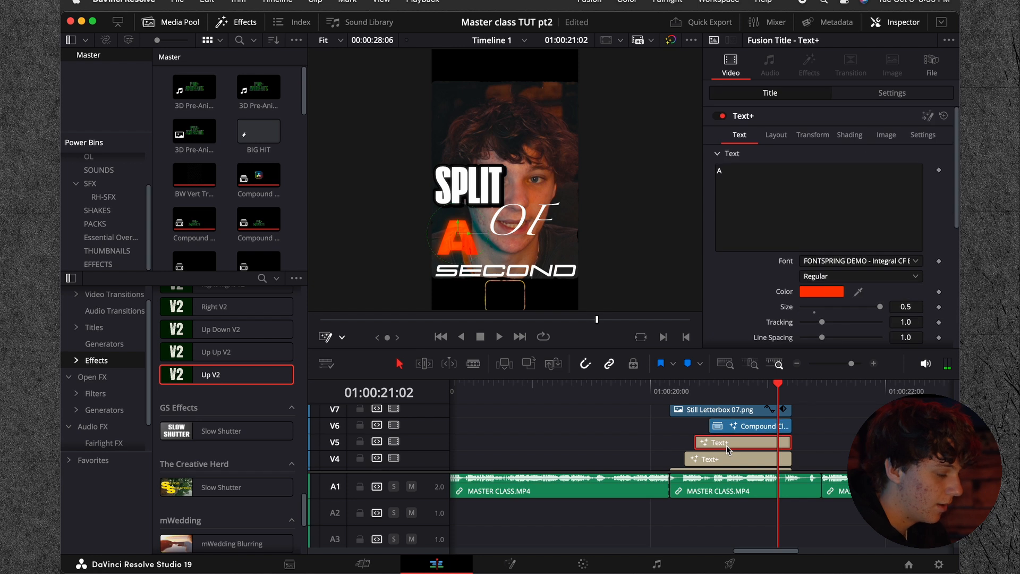
left_click(848, 135)
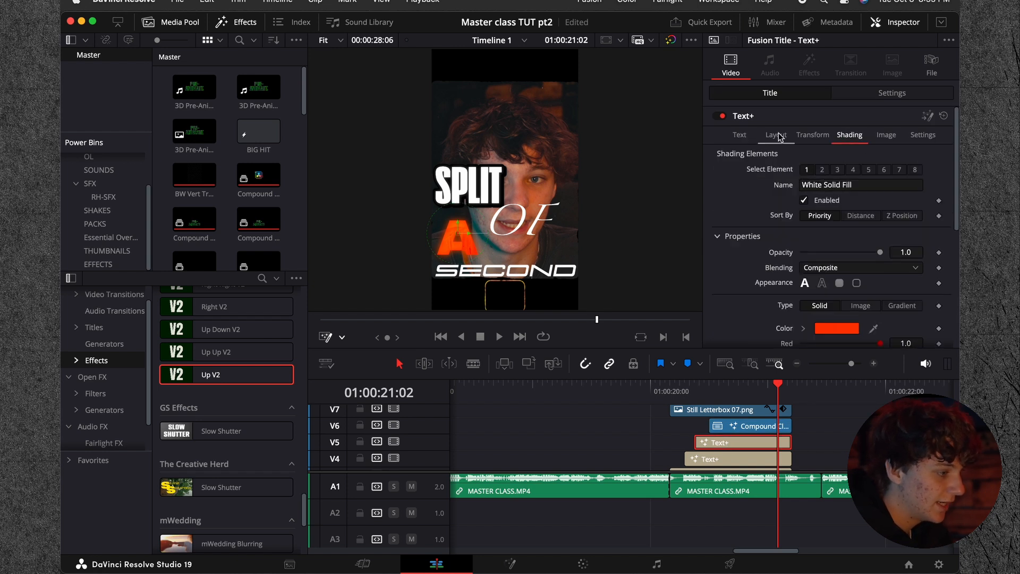
left_click(740, 136)
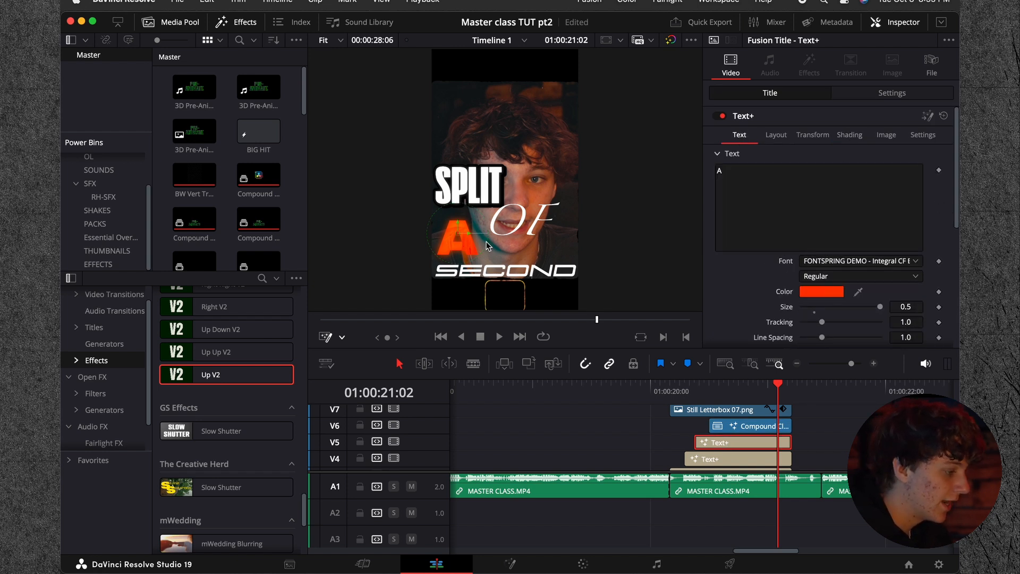
left_click(741, 460)
scroll(741, 460, "down", 2)
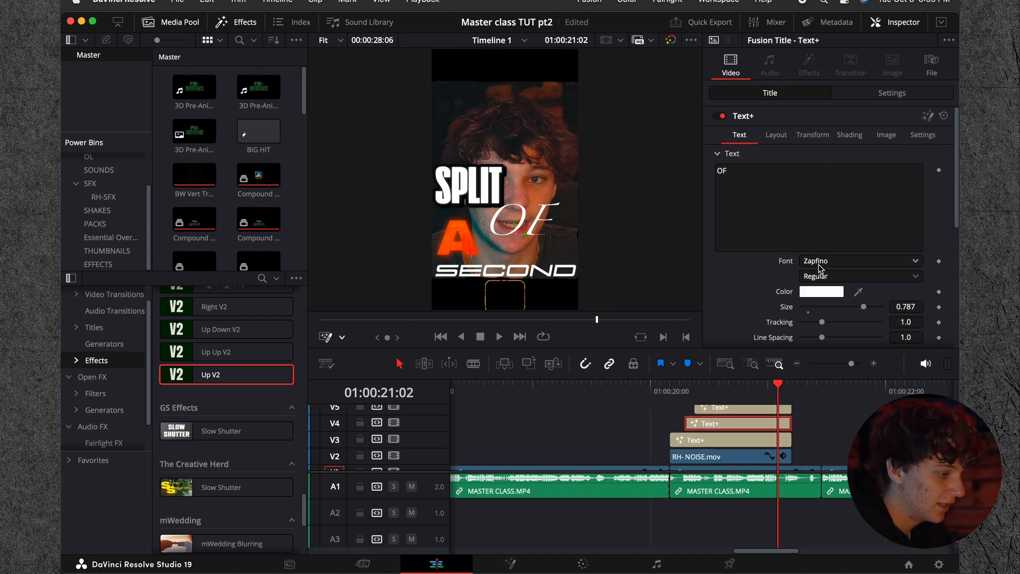
left_click(736, 410)
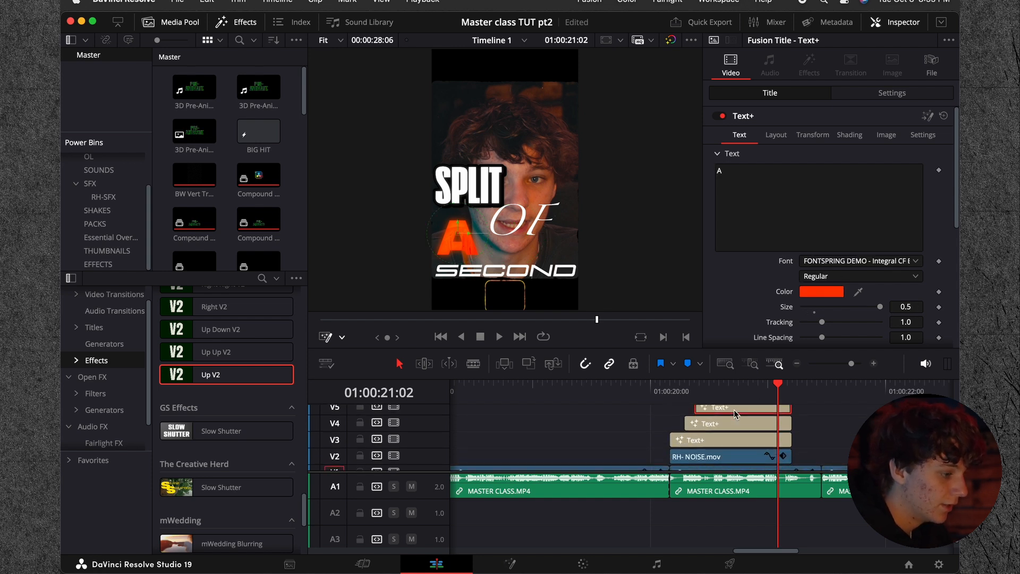
scroll(717, 415, "up", 1)
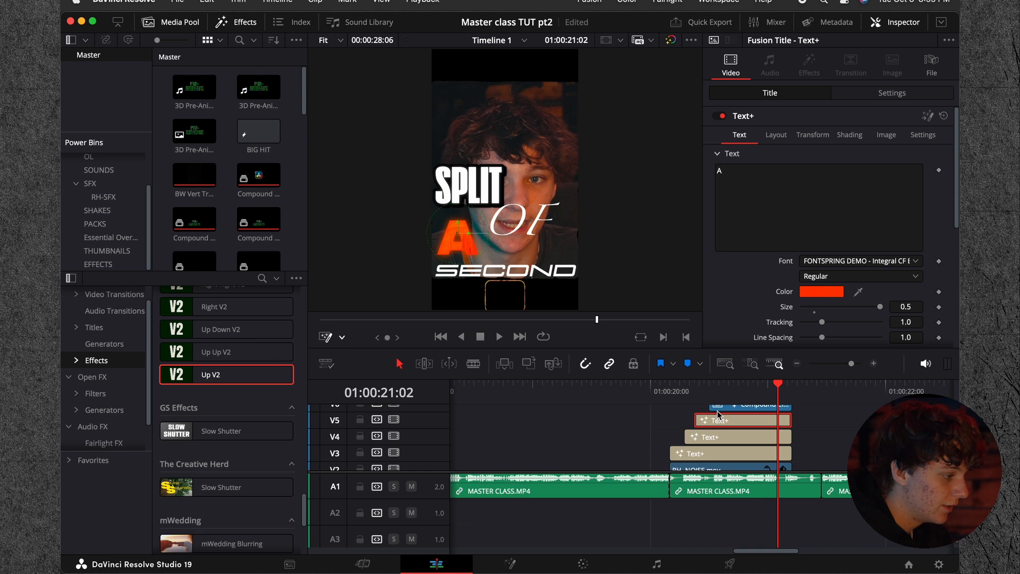
scroll(717, 414, "down", 1)
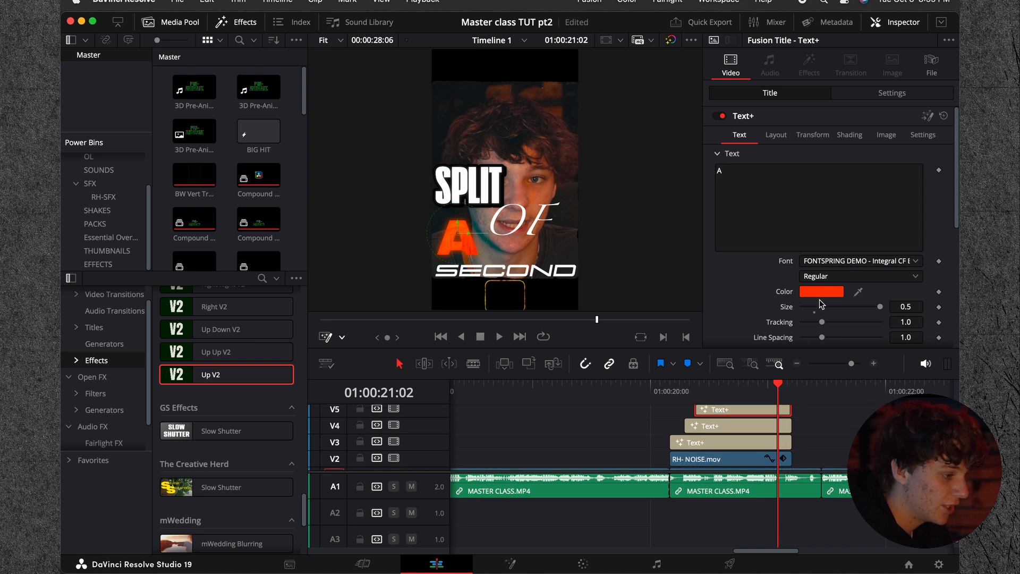
Step: Disable Still Letterbox 07.png on V7 and the compound clip on V6 to isolate the A title, and enable both again
scroll(771, 434, "up", 2)
left_click(771, 431)
left_click(758, 414, "shift")
key("d")
left_click(750, 449)
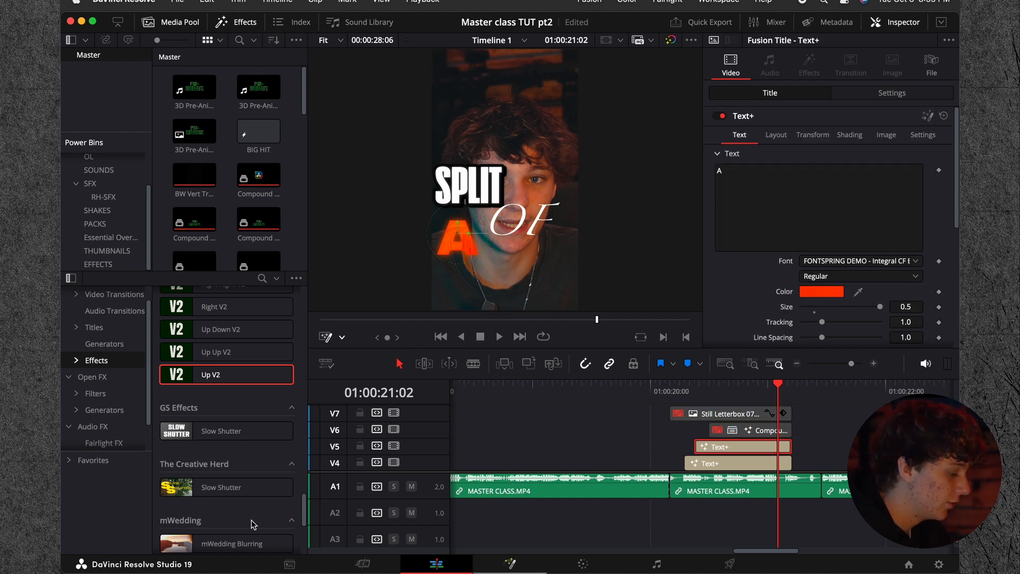
key("shift+5")
left_click(447, 564)
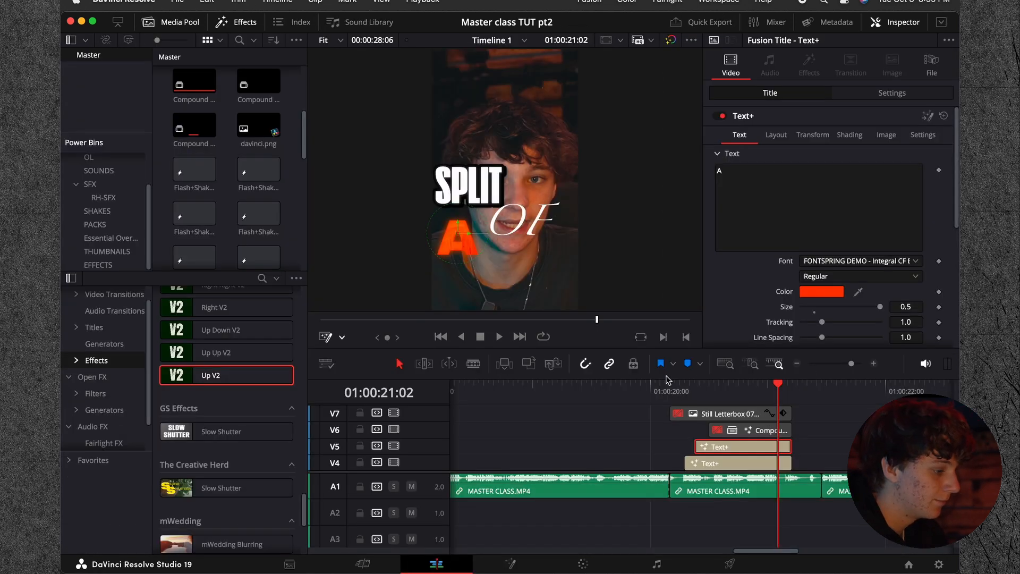
left_click(748, 433)
key("d")
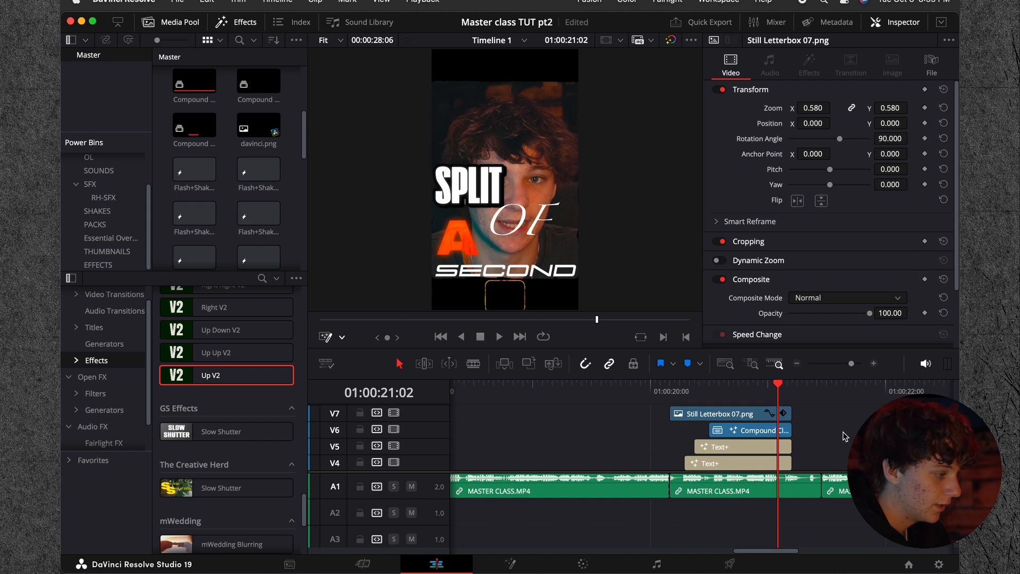
Step: Compare the frame at 01:00:20:09 with RH- NOISE.mov on V2 disabled and enabled, and play the title section
left_click_drag(667, 399, 699, 401)
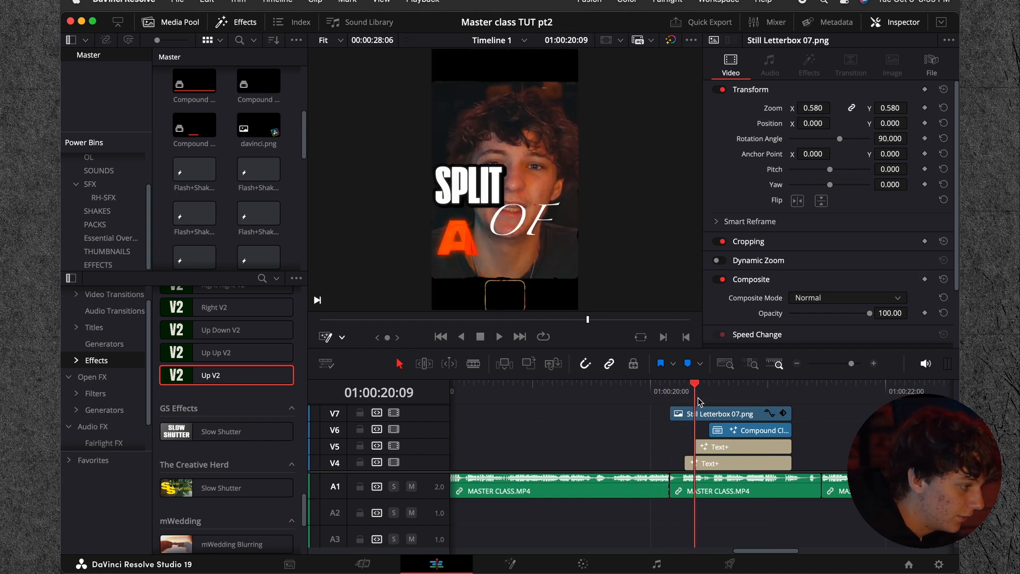
scroll(709, 422, "down", 3)
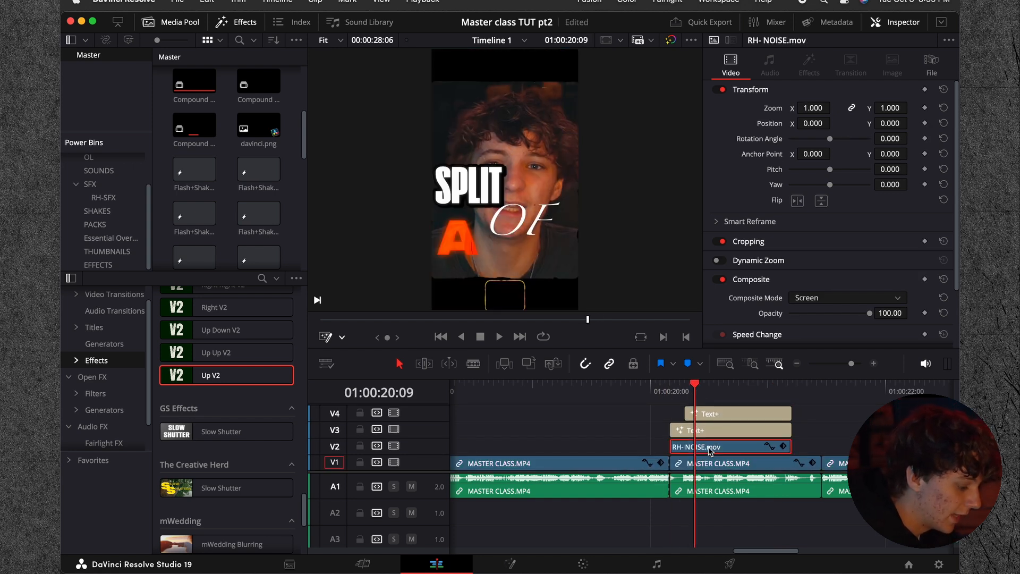
key("d")
key("d")
scroll(710, 451, "up", 1)
left_click(827, 428)
left_click_drag(710, 387, 678, 402)
key("space")
Step: Place RH-PAPER2.wav from the RH-SFX power bin on A2 at the start of the SPLIT title
left_click(797, 364)
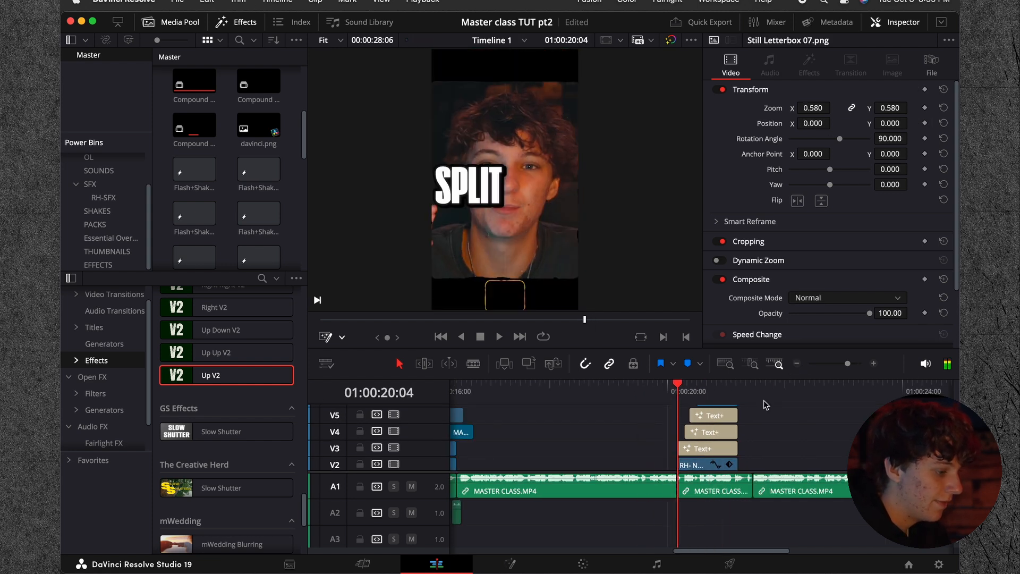
left_click(874, 364)
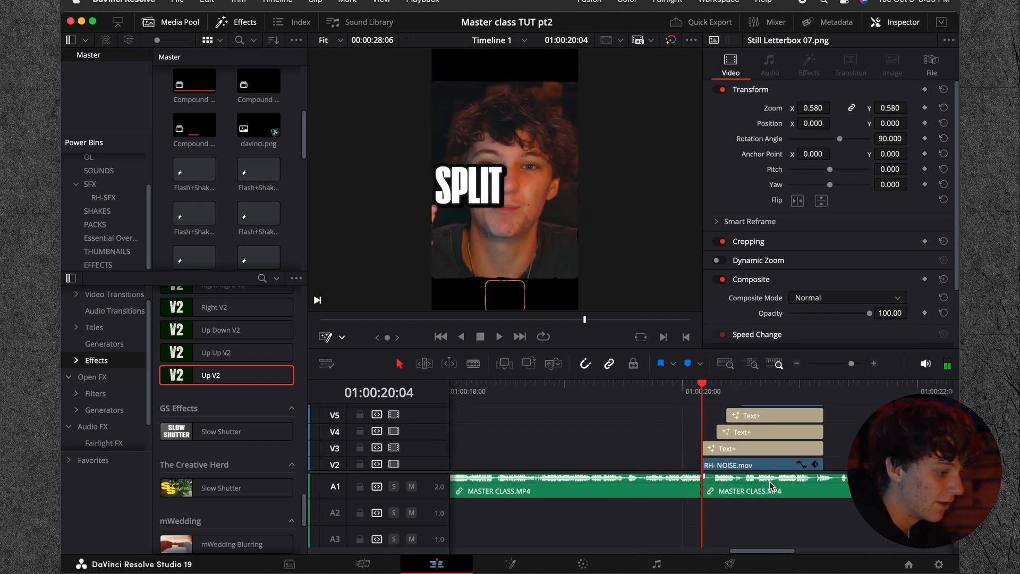
left_click(102, 198)
left_click_drag(258, 110, 720, 511)
Step: Cut RH-PAPER2.wav on A2 at 01:00:20:06 and delete the part after the cut
key("Right")
key("Right")
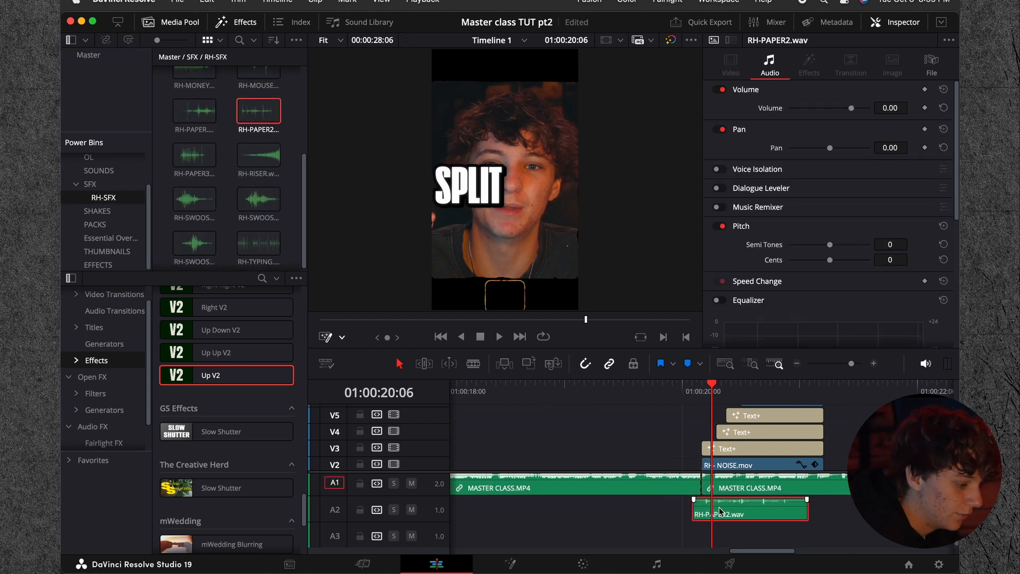
key("super+b")
left_click(729, 514)
key("BackSpace")
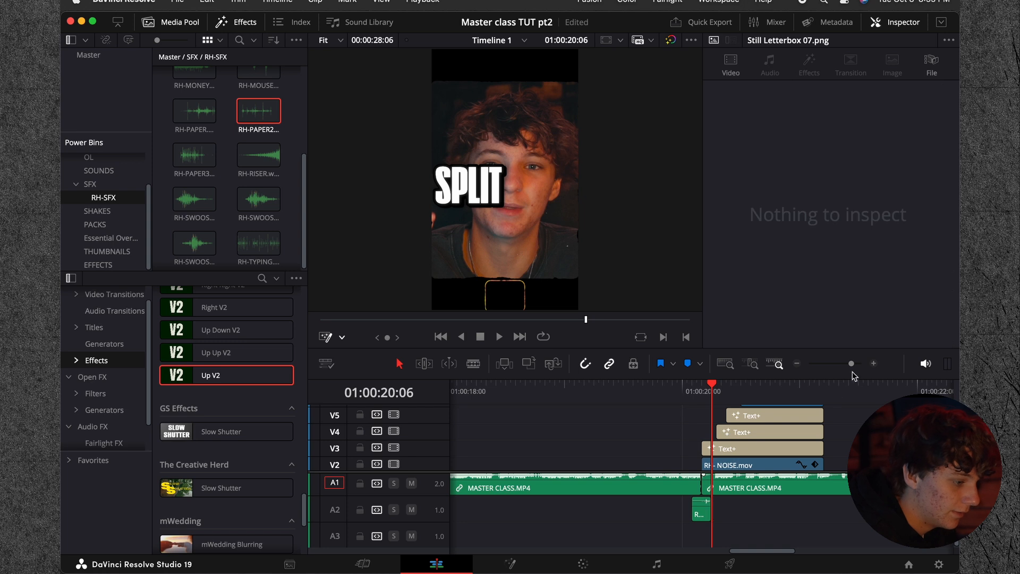
Step: Duplicate the trimmed RH-PAPER2.wav onto A3 and again onto A2 in a staggered sequence, and play the section
left_click(873, 363)
left_click_drag(688, 505, 723, 511)
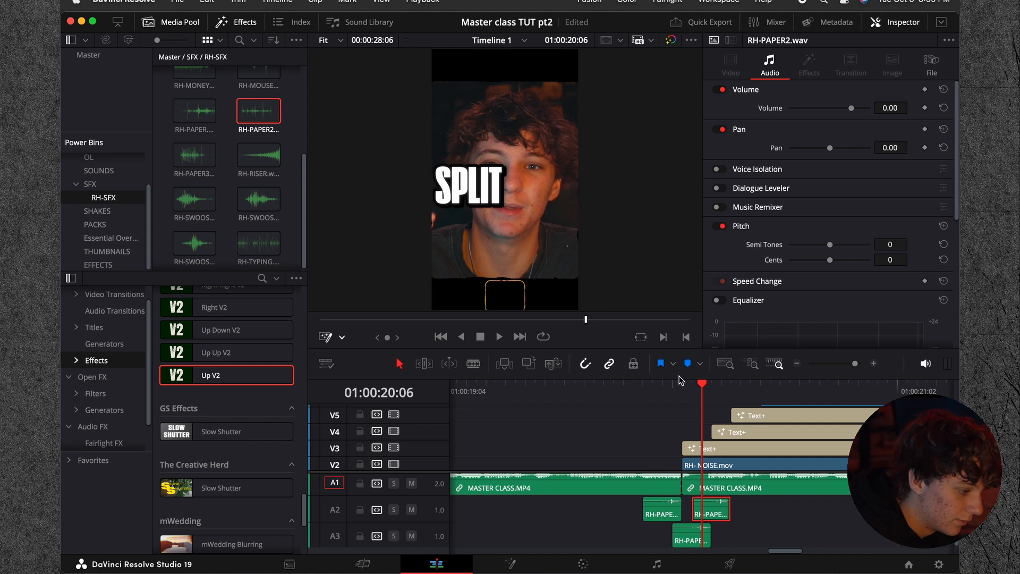
key("space")
left_click(634, 385)
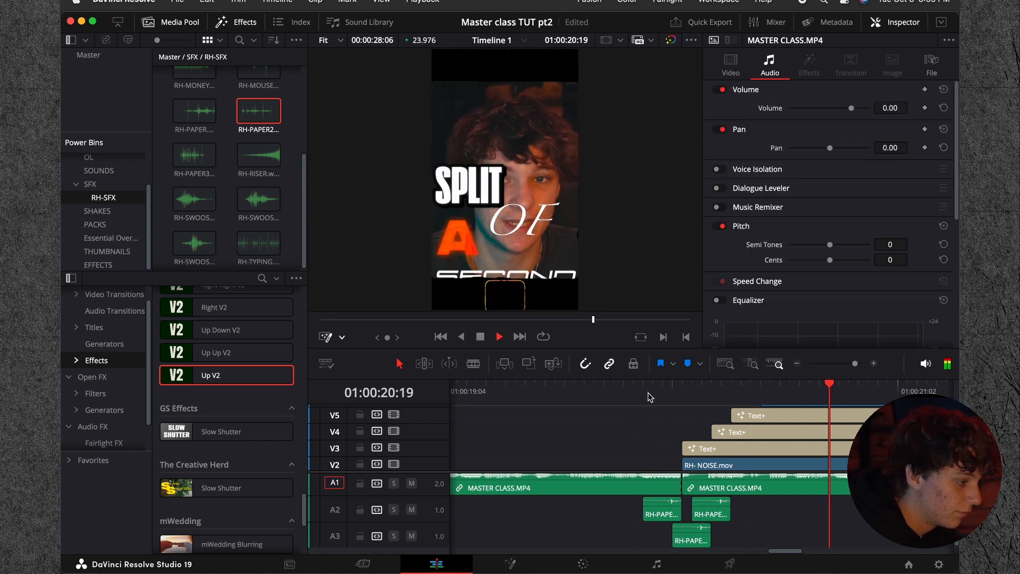
Step: Replay the title section several times to check the timing of the three paper sounds
key("space")
left_click(621, 392)
key("space")
key("space")
left_click(708, 392)
key("space")
key("space")
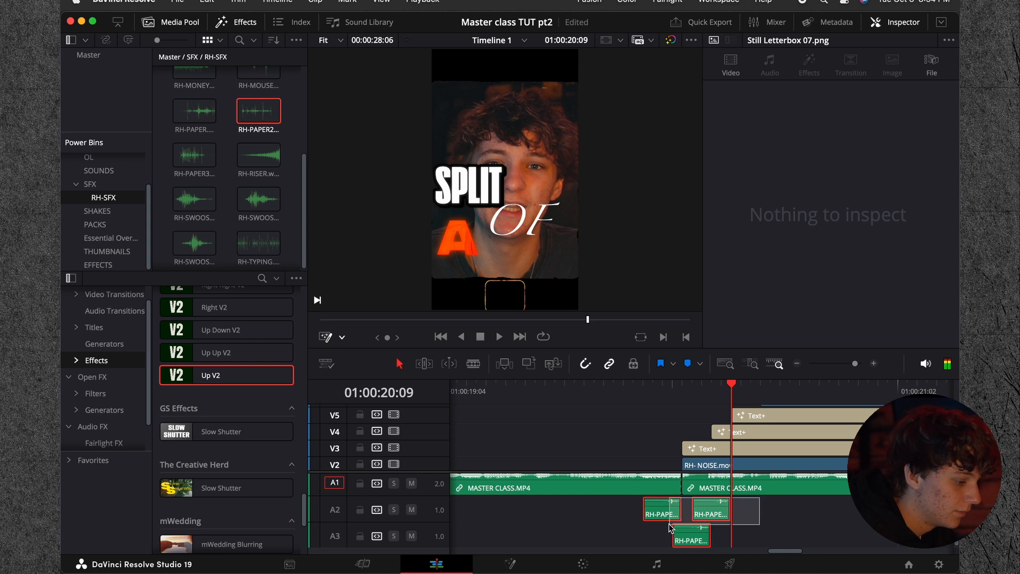
left_click(796, 365)
left_click(797, 365)
key("space")
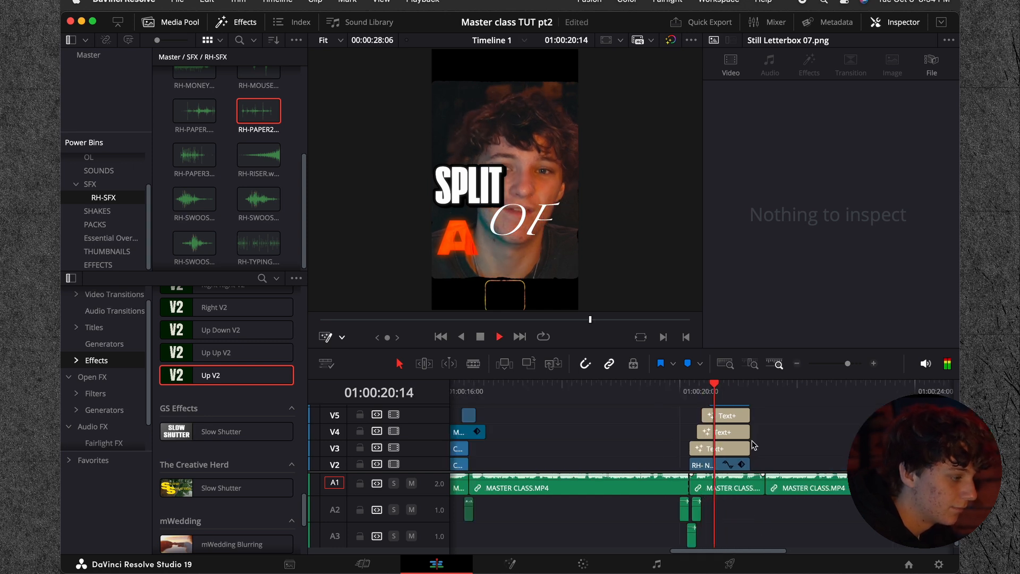
Step: Cut MASTER CLASS.MP4 at 01:00:21:05 where the titles end, ripple delete the remainder before the next clip, and play the join
mouse_move(772, 391)
left_mouse_down()
mouse_move(735, 388)
mouse_move(753, 388)
left_mouse_up()
left_click(874, 365)
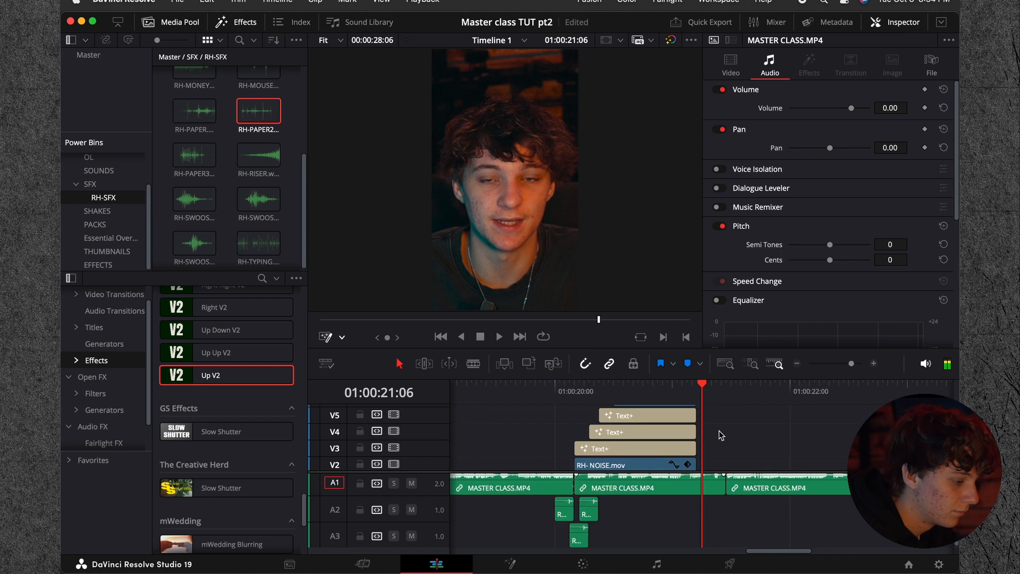
left_click(680, 465)
scroll(665, 452, "up", 1)
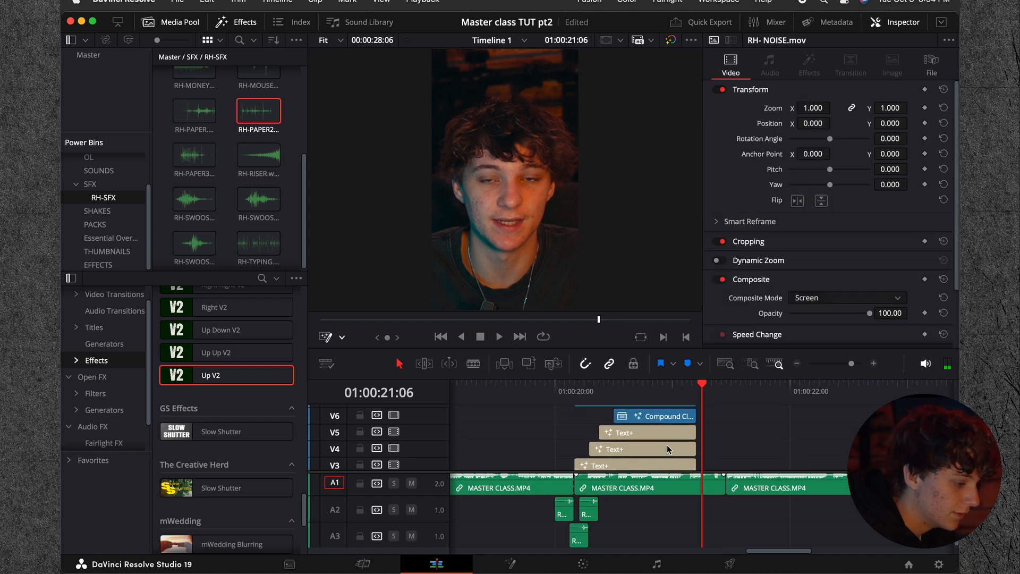
left_click(735, 434)
left_click_drag(722, 395, 674, 397)
key("space")
key("space")
scroll(722, 445, "down", 2)
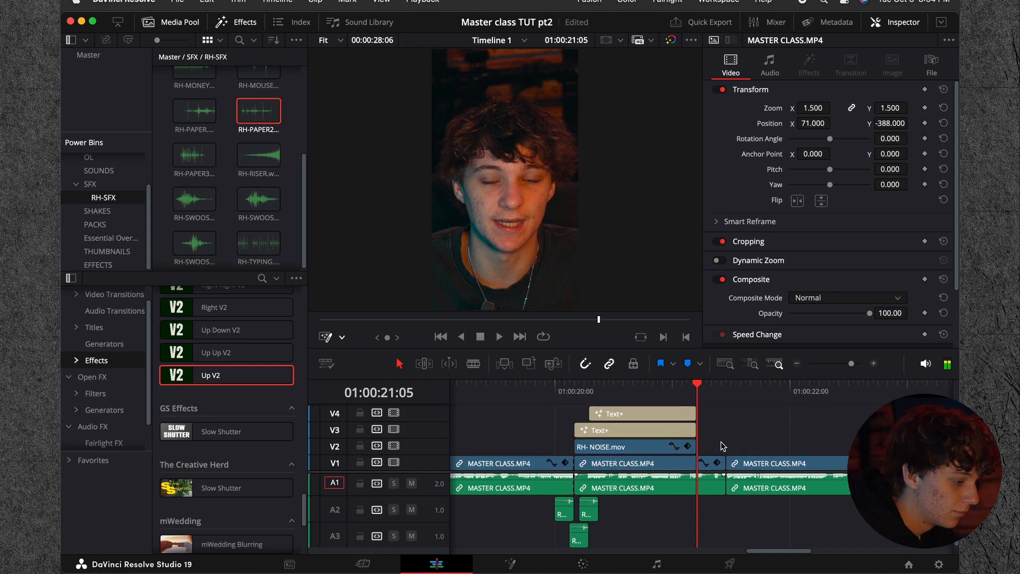
key("BackSpace")
key("space")
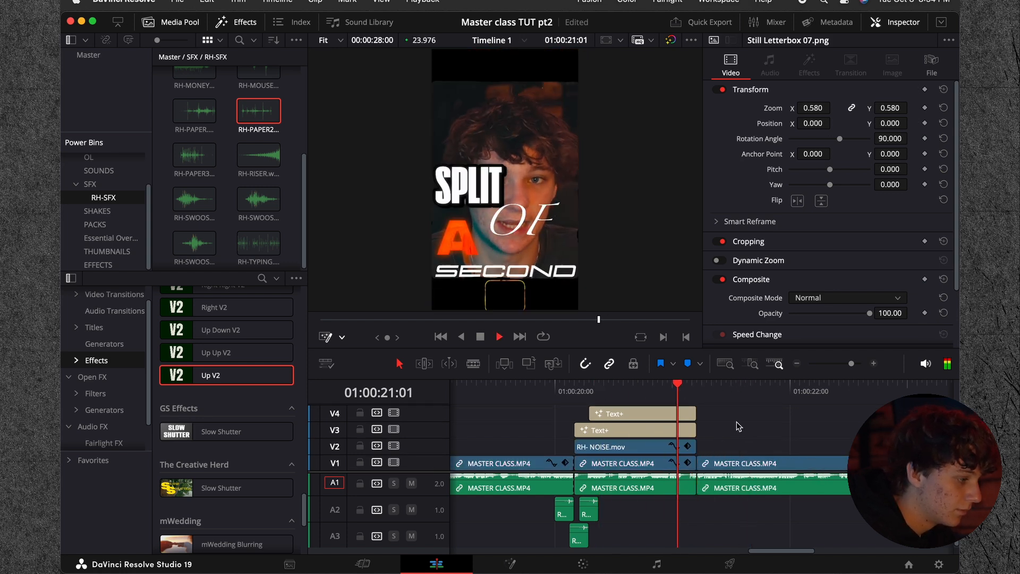
Step: Delete the leftover MASTER CLASS.MP4 clips after the title section and play the timeline from its start
left_click(797, 363)
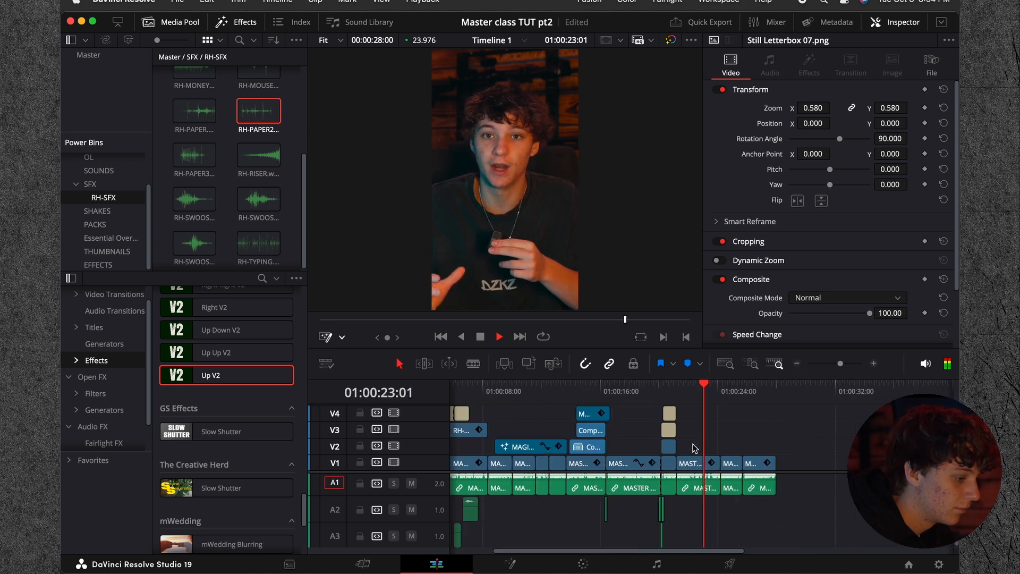
key("space")
key("Home")
left_click(797, 363)
scroll(621, 426, "up", 3)
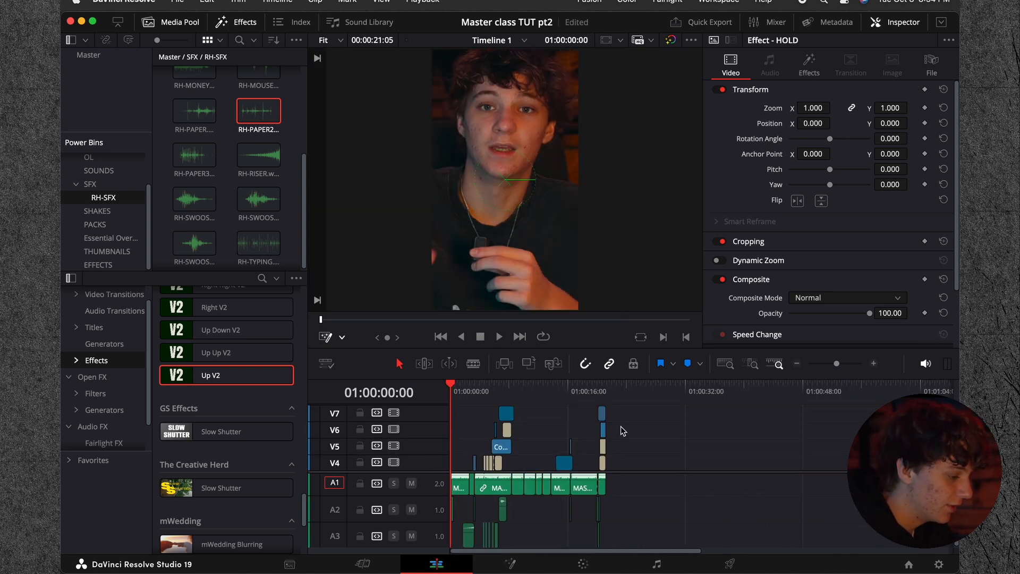
left_click(796, 364)
key("space")
scroll(632, 424, "down", 3)
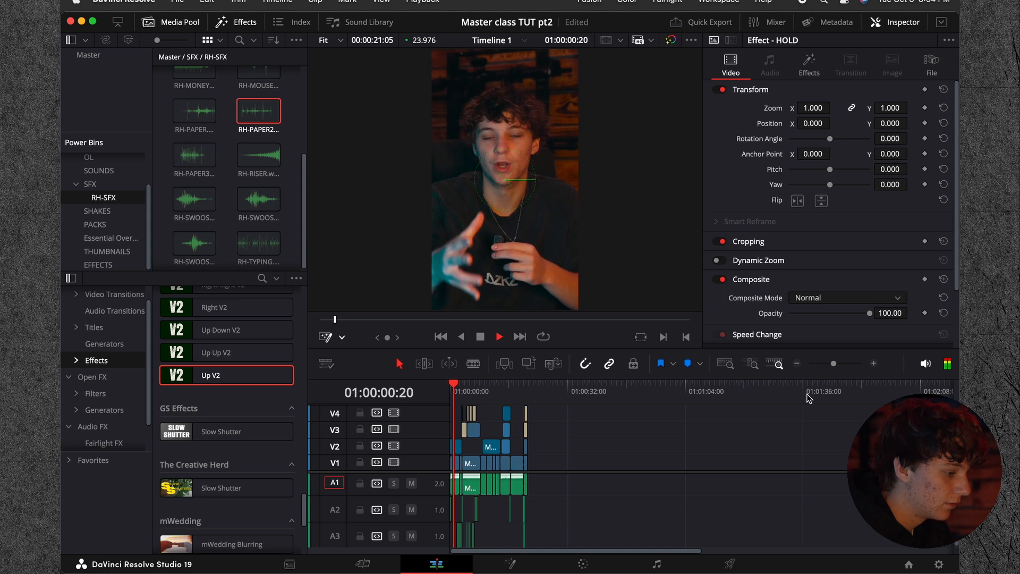
left_click(872, 364)
key("space")
scroll(581, 425, "up", 3)
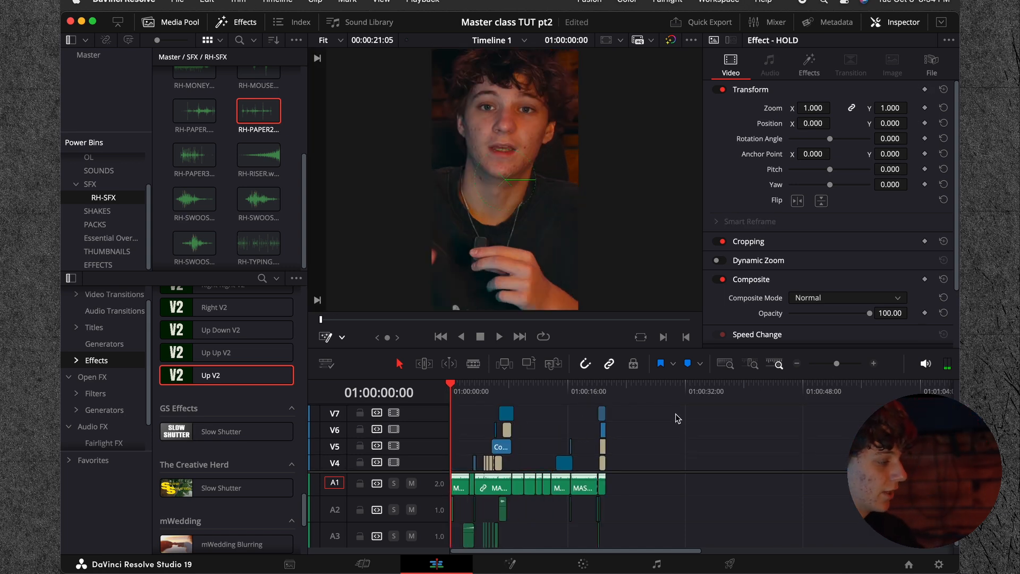
Step: Create subtitles from the timeline audio using the Subtitle Default preset, single lines and a 0-frame gap
left_click(62, 56)
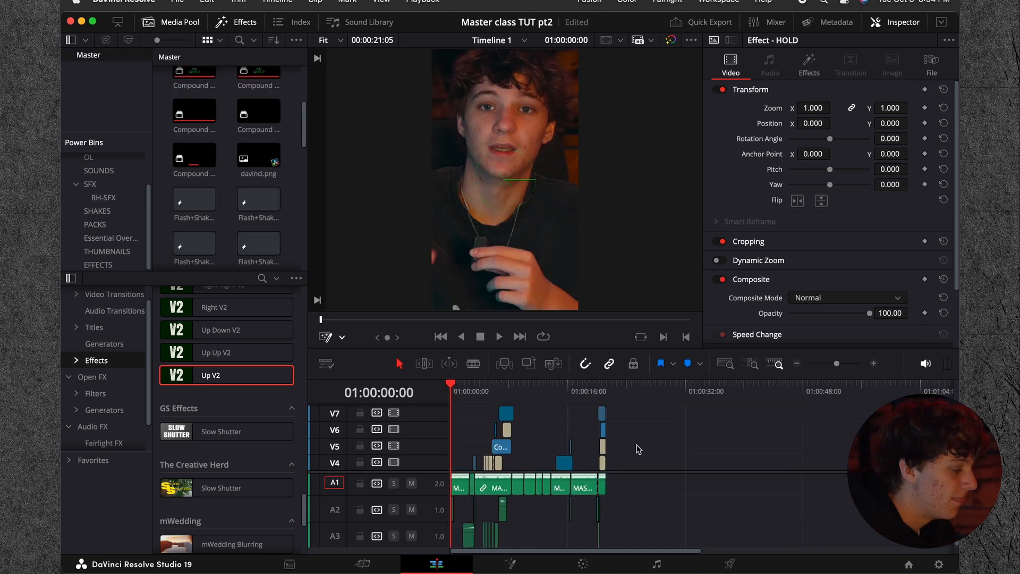
left_click(283, 1)
left_click(335, 235)
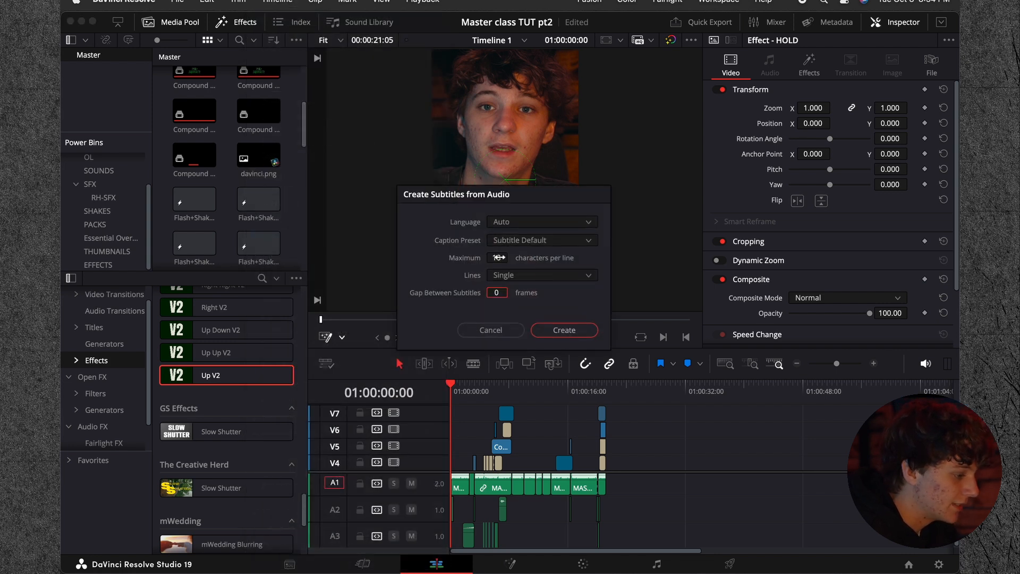
key("Return")
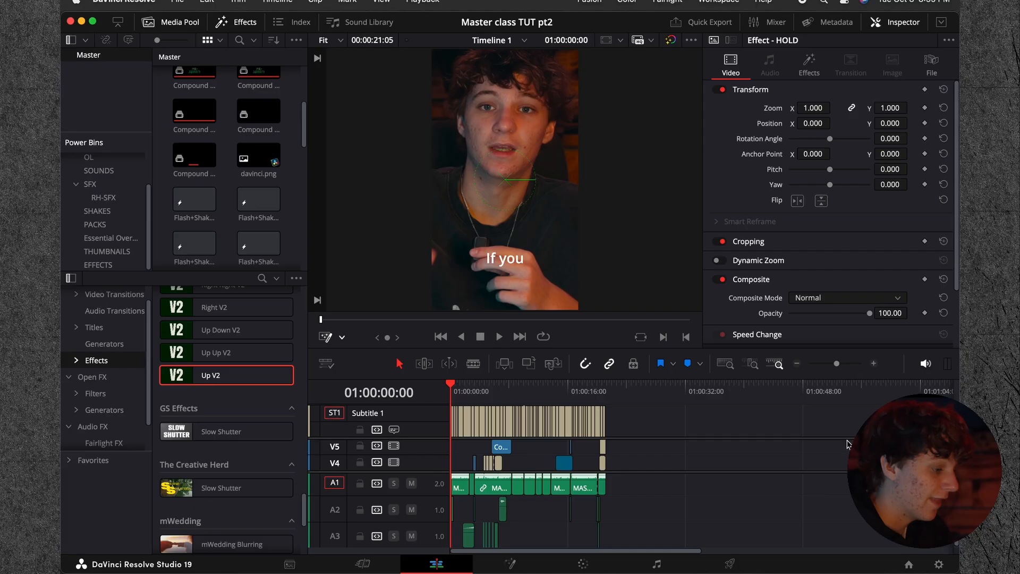
Step: Play the subtitled opening and delete the "hours" caption that follows "save" on Subtitle 1
left_click(873, 364)
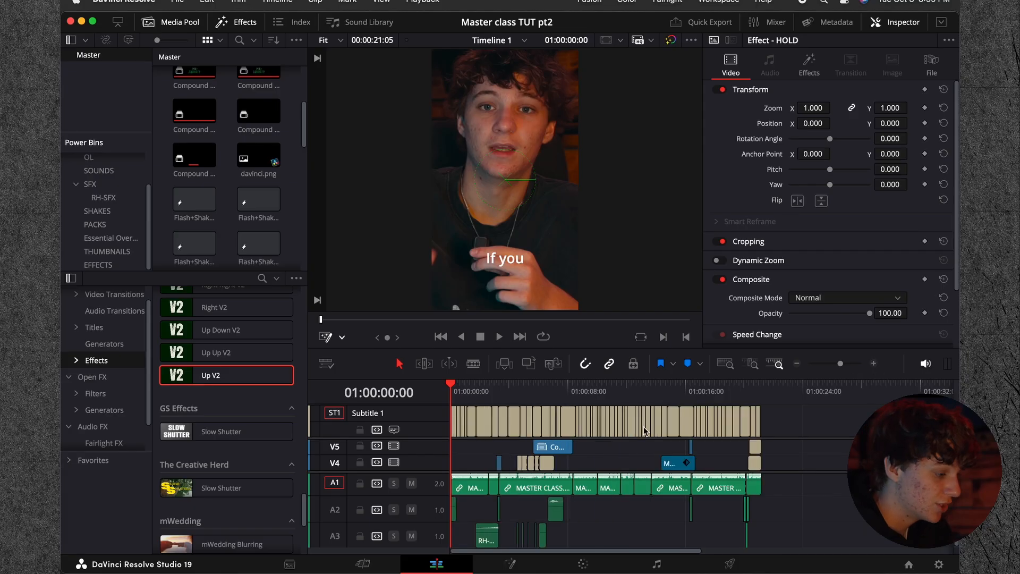
left_click(873, 363)
key("space")
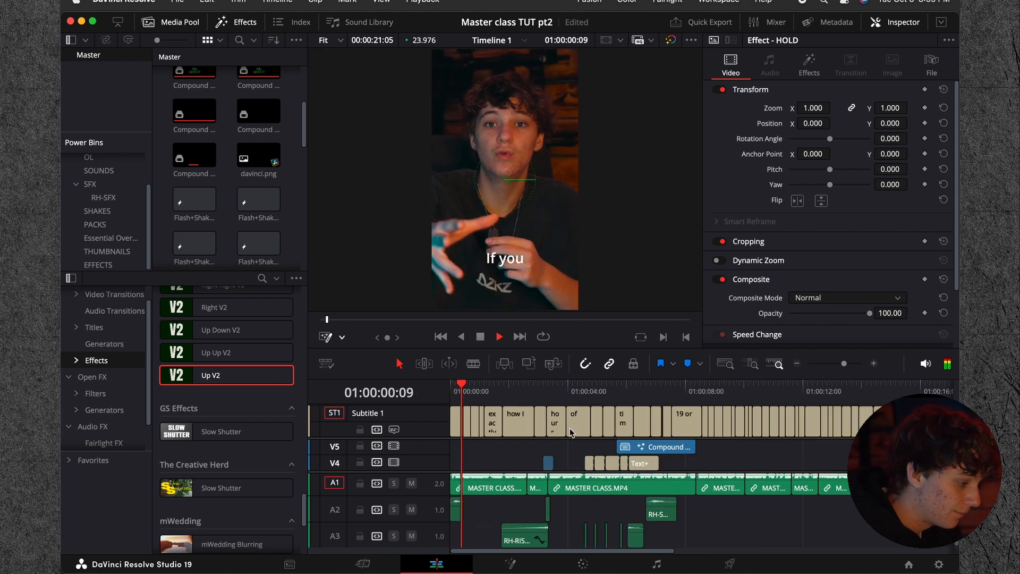
left_click(541, 424)
key("space")
left_click(556, 426)
key("BackSpace")
key("space")
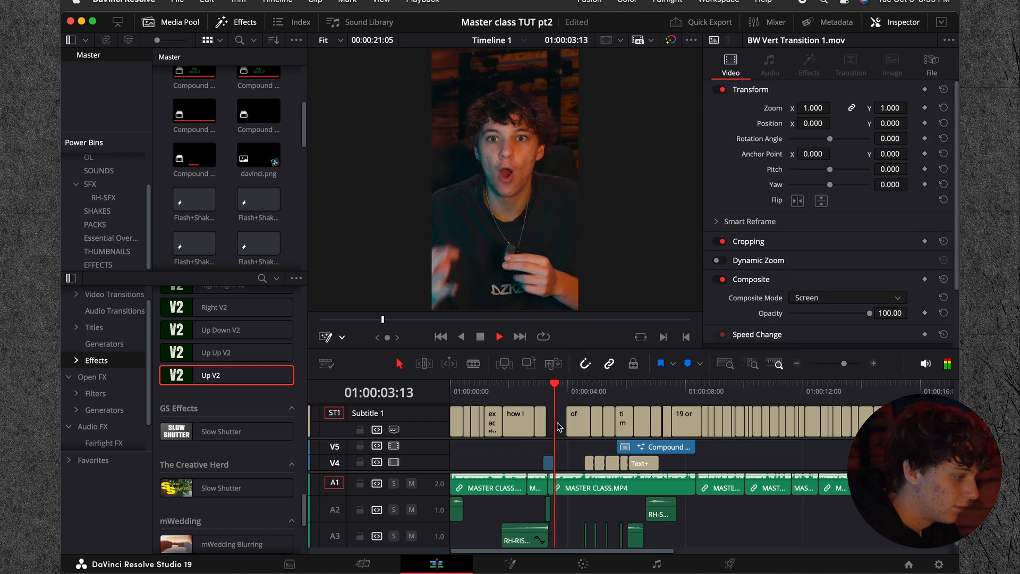
Step: Delete the captions that overlap the Text+ titles, starting with "of", up to the "Resolve" caption
key("space")
left_click(579, 425)
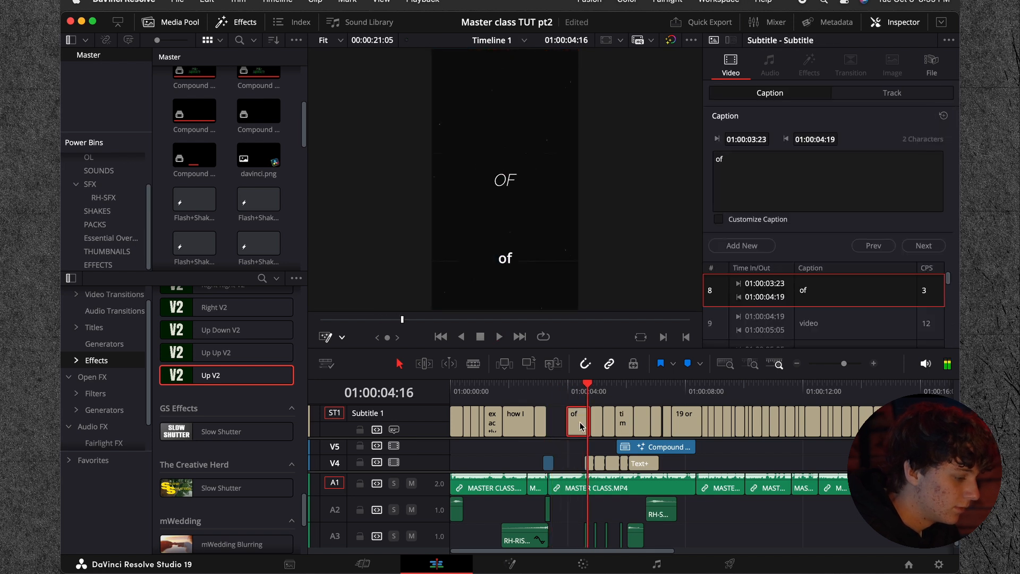
key("BackSpace")
left_click(627, 428)
key("BackSpace")
key("space")
Step: Delete the "Resolve", "Studio" and "19 or" captions that overlap the logo section
left_click(615, 423)
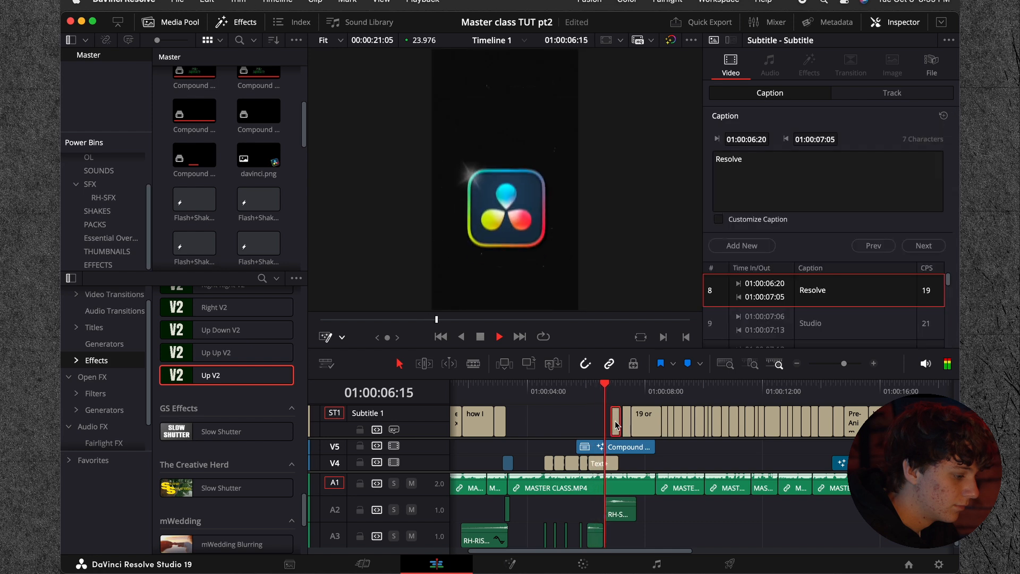
key("space")
key("BackSpace")
left_click(638, 423)
left_click(628, 424, "shift")
key("Left")
key("BackSpace")
Step: Play on to the PRE-ANIMATE 3D title and delete the "Pre-Anim…" and "V2, you" captions over it
key("space")
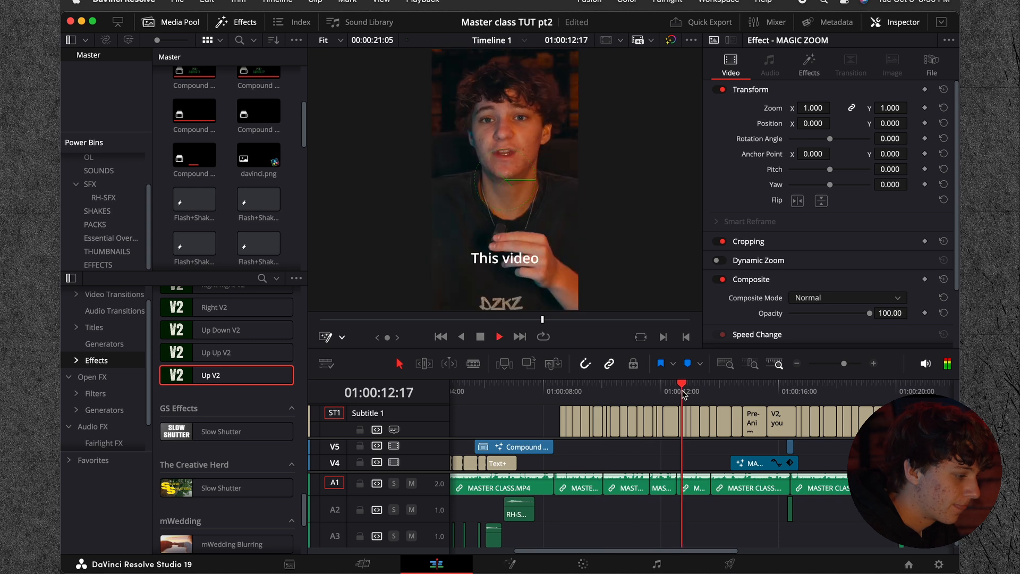
key("space")
left_click(663, 394)
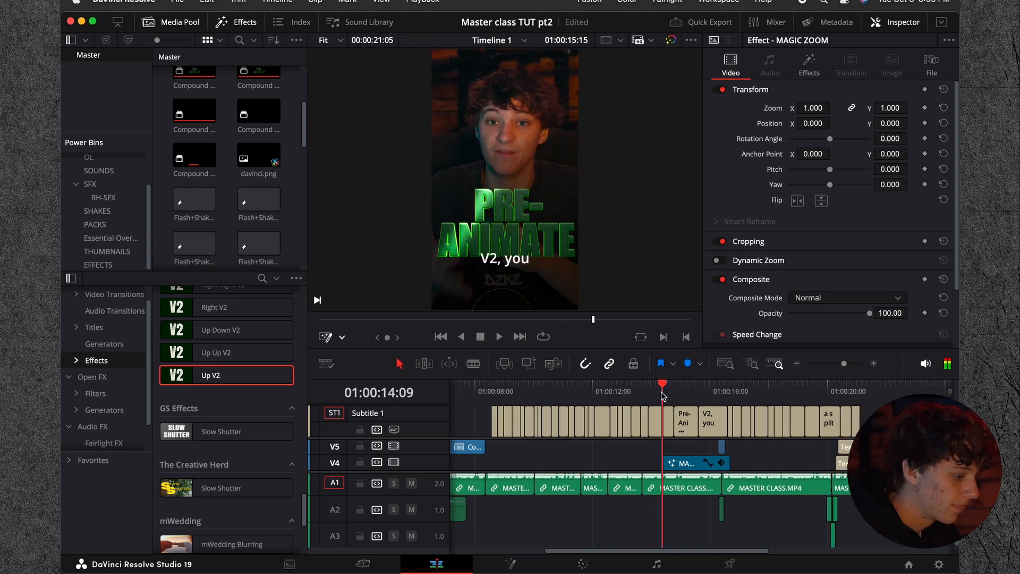
key("Right")
key("Right")
key("Right")
key("Right")
key("Right")
left_click(684, 419)
left_click(708, 421, "super")
key("BackSpace")
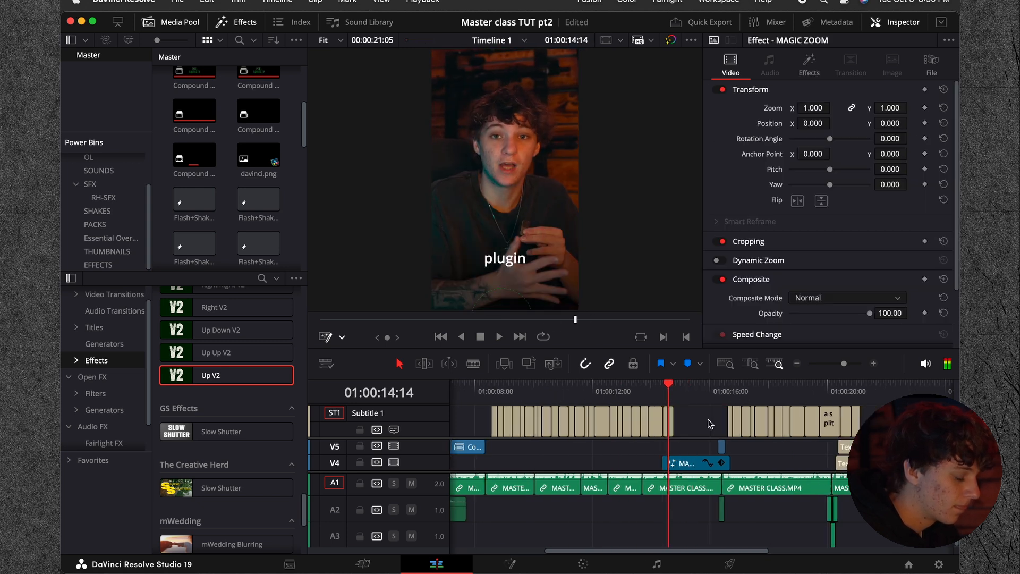
Step: Play on to the SPLIT OF A SECOND titles, cut the caption where they start and delete the part after the cut
key("space")
scroll(701, 420, "right", 1)
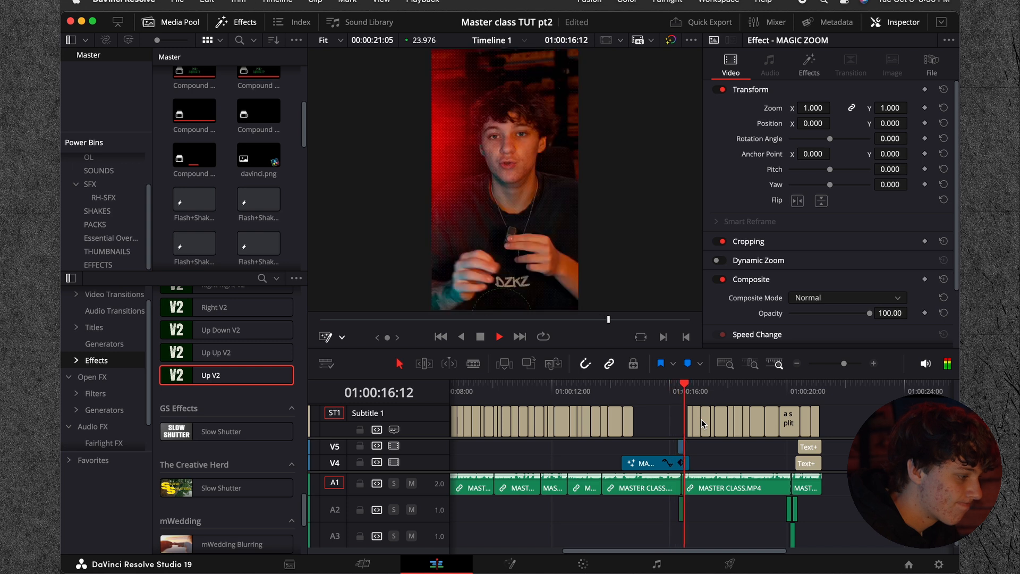
scroll(720, 419, "right", 1)
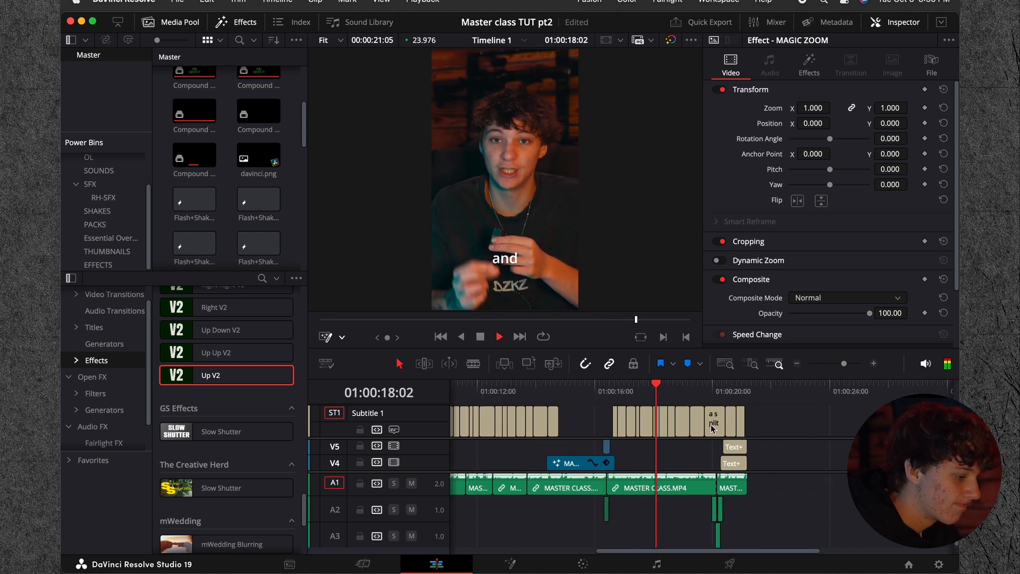
left_click(873, 364)
key("space")
left_click_drag(733, 394, 740, 395)
left_click(742, 426)
key("super+b")
left_click(746, 427)
key("BackSpace")
Step: Delete the remaining captions over the SPLIT OF A SECOND titles and open the "a split" caption's text for editing
left_click_drag(735, 418, 733, 417)
left_click_drag(828, 412, 768, 424)
key("BackSpace")
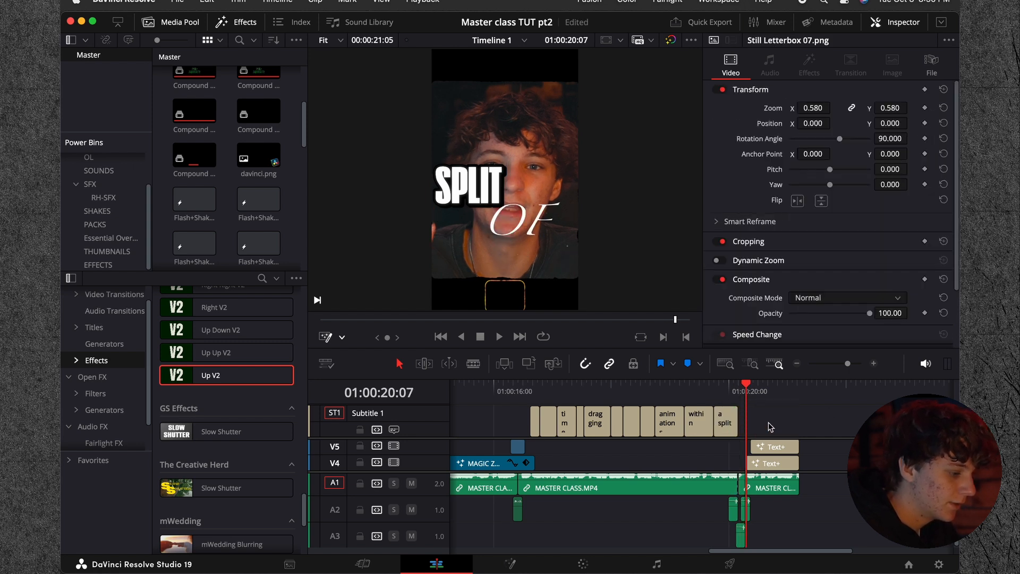
left_click(735, 423)
left_click(778, 167)
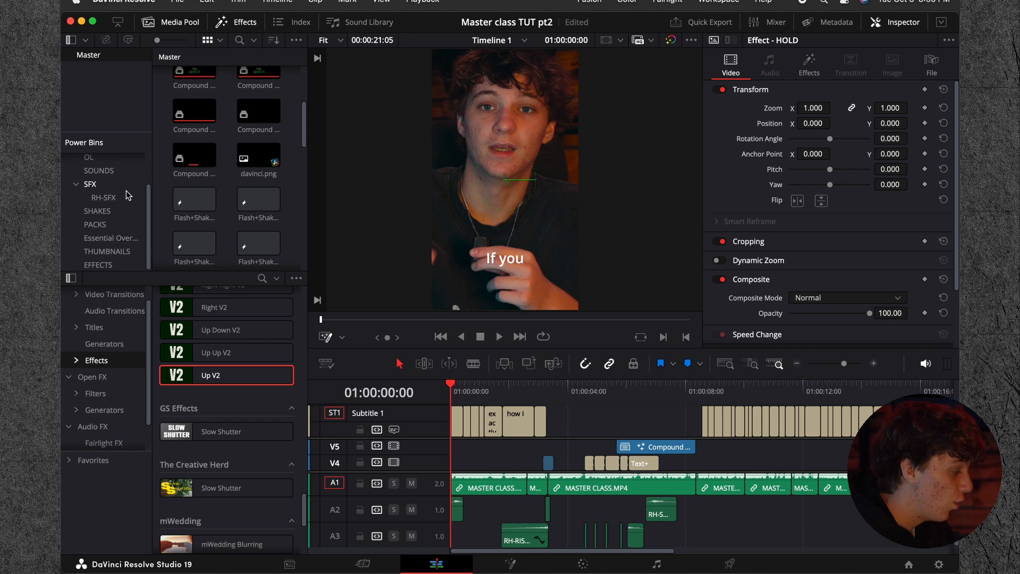
Step: Copy the Snap Captions power bin into the project's Master bin and launch the Snap Captions script
scroll(113, 213, "up", 3)
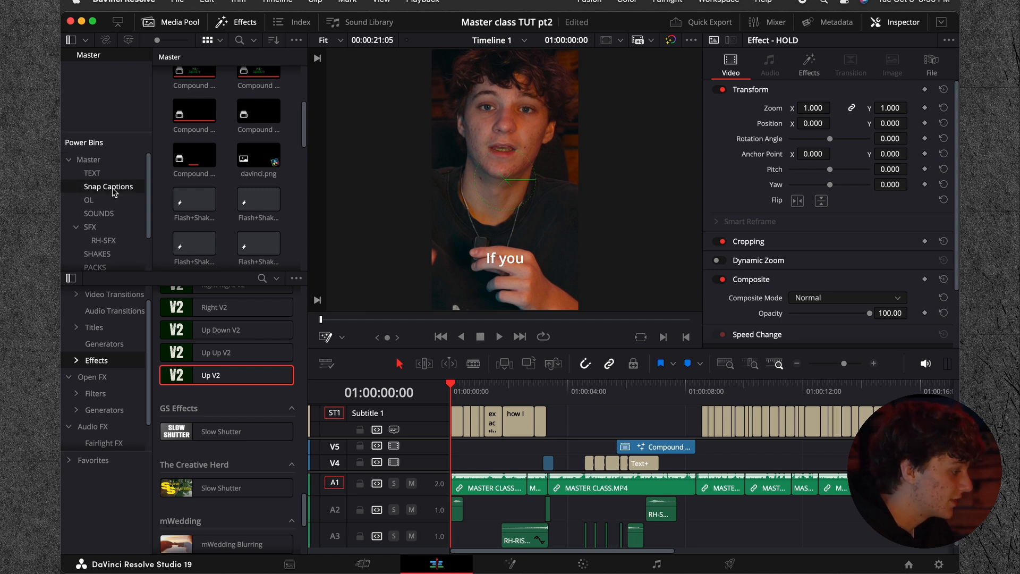
left_click_drag(113, 191, 97, 53)
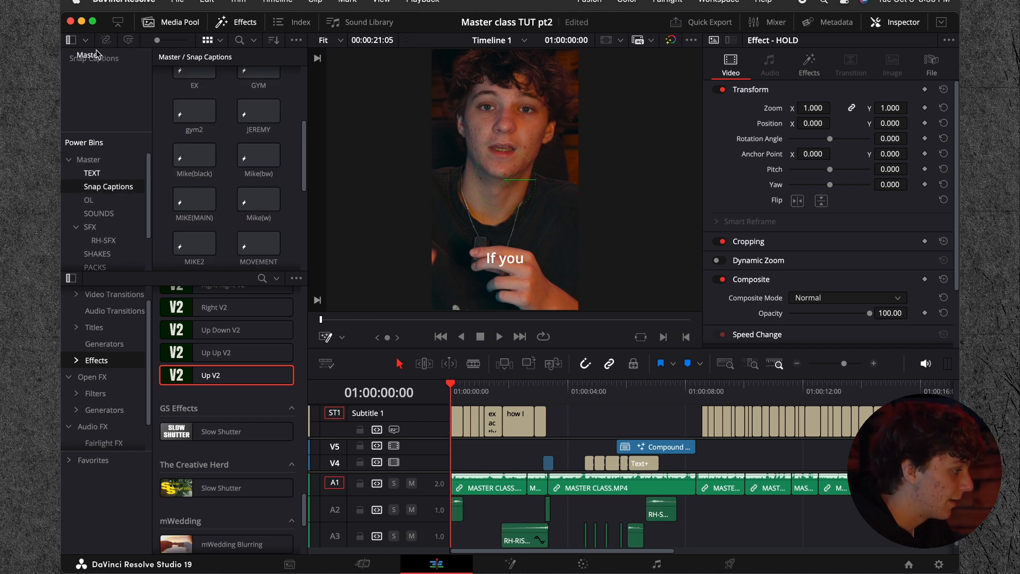
left_click(720, 2)
mouse_move(723, 407)
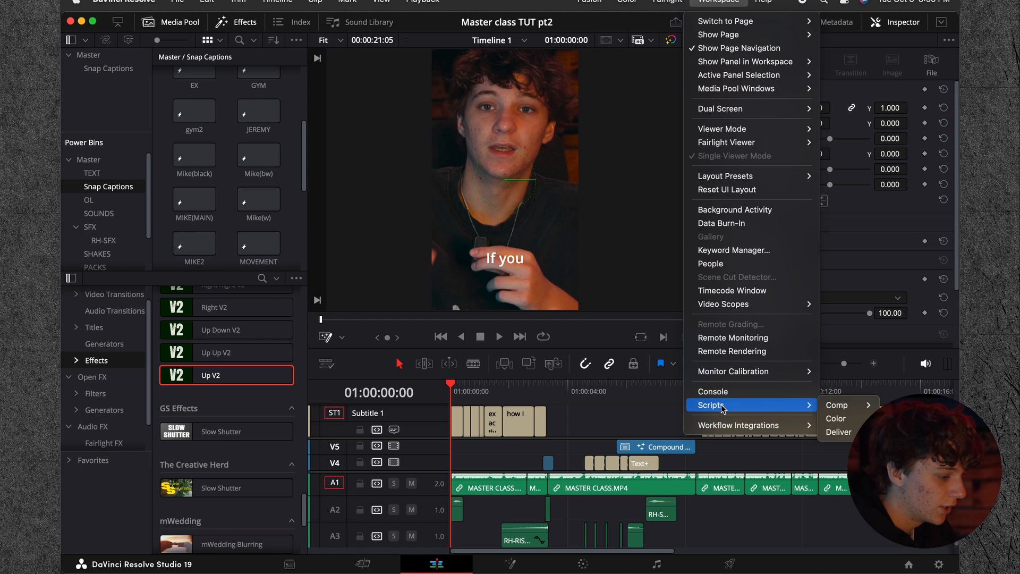
mouse_move(850, 405)
left_click(770, 409)
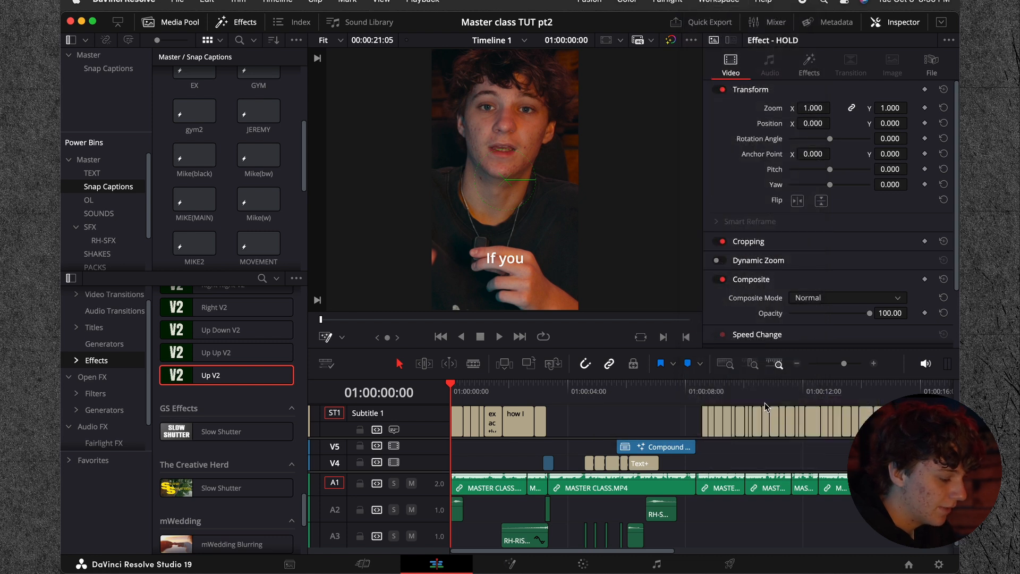
left_click(724, 5)
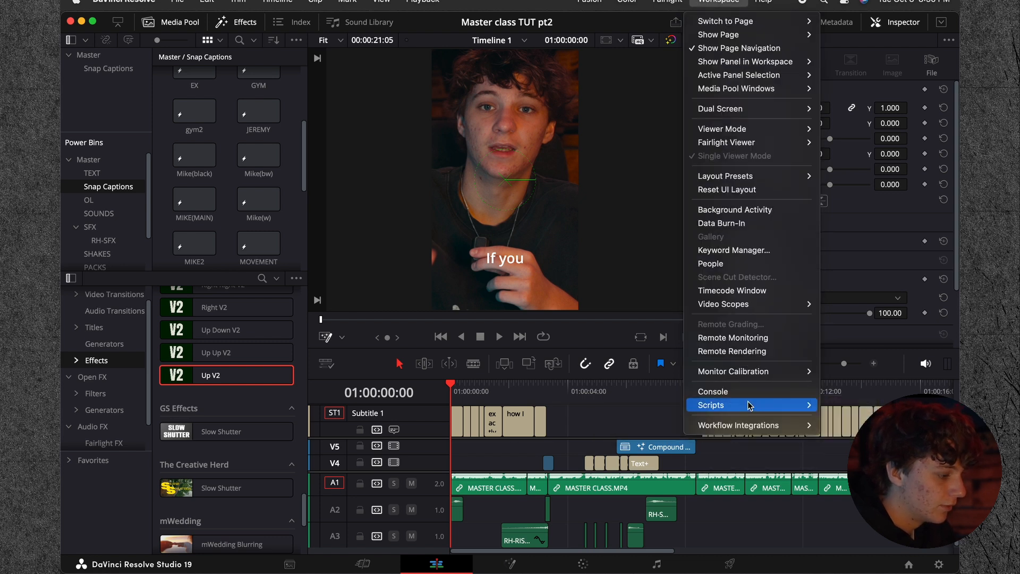
mouse_move(777, 407)
mouse_move(839, 405)
left_click(776, 410)
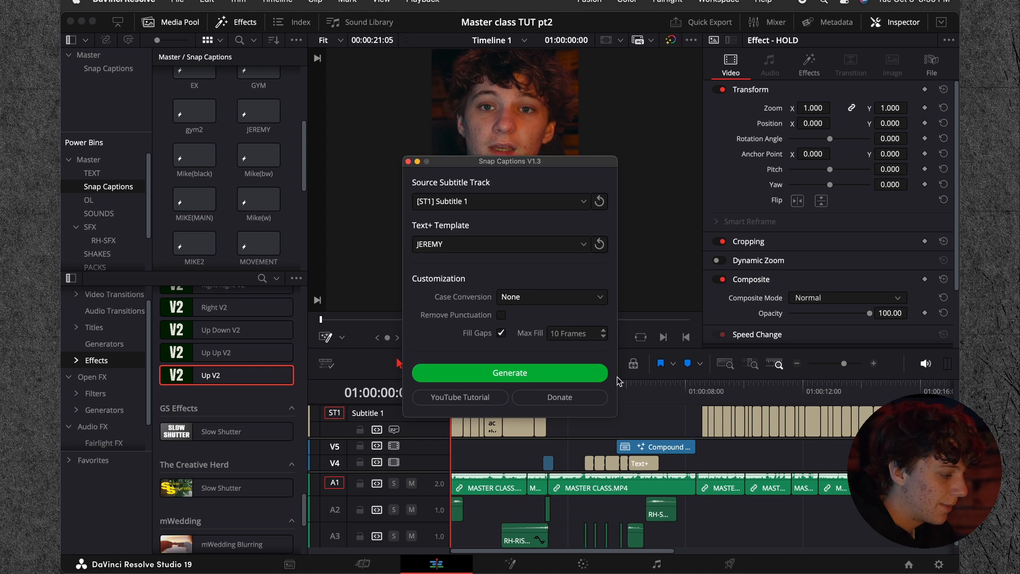
Step: Generate captions from Subtitle 1 with the Bakker(w) template, uppercase conversion, punctuation removed and gaps filled
left_click(457, 245)
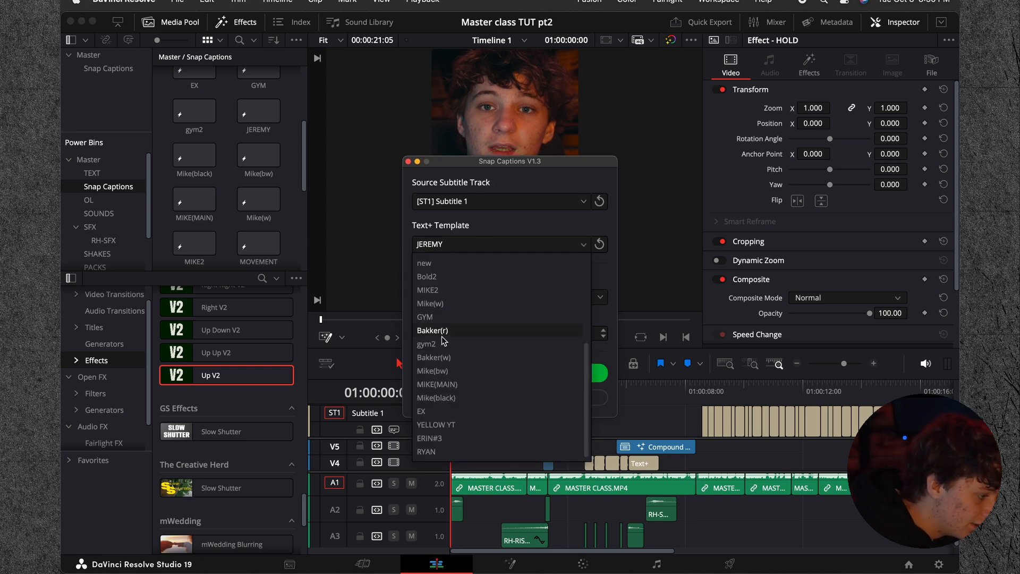
left_click(465, 357)
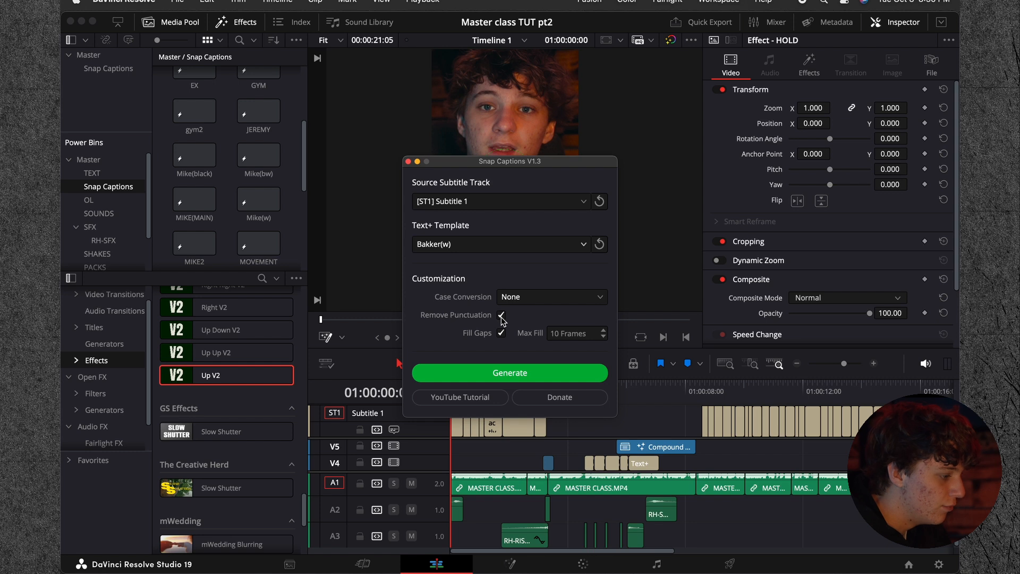
left_click(523, 296)
left_click(530, 342)
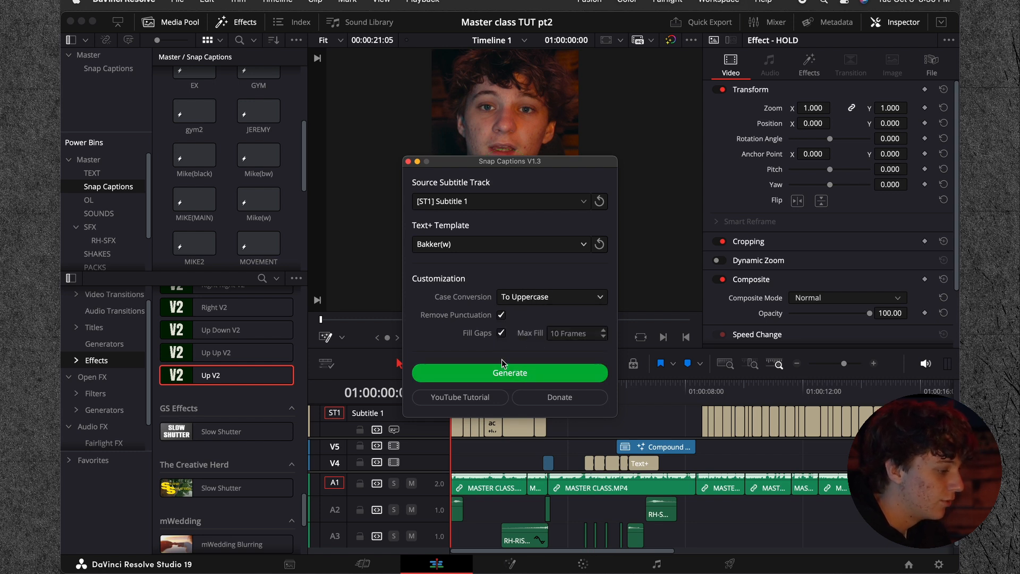
left_click(532, 372)
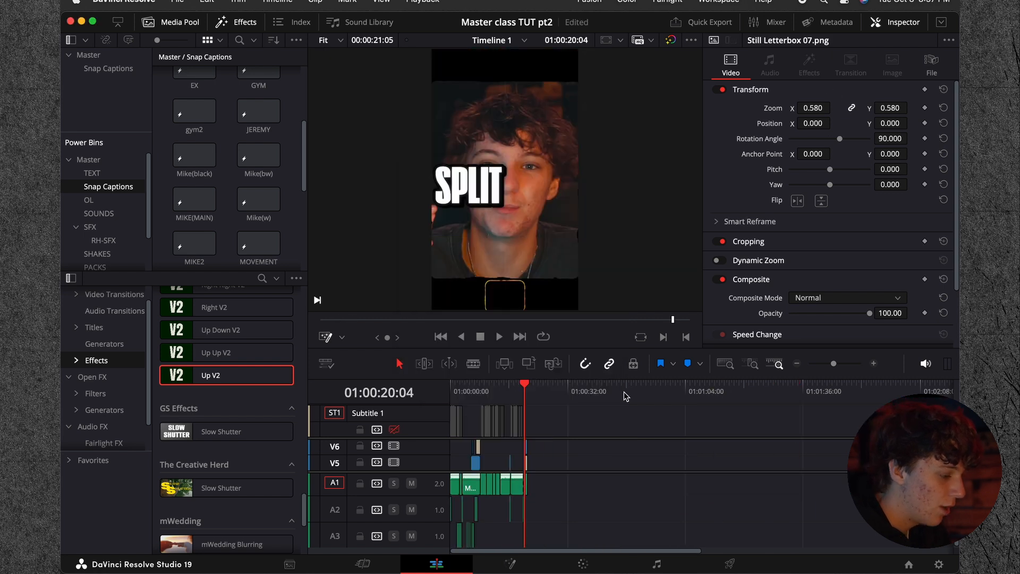
Step: Play the generated captions from the start and combine all of them into one compound clip
left_click_drag(524, 388, 451, 390)
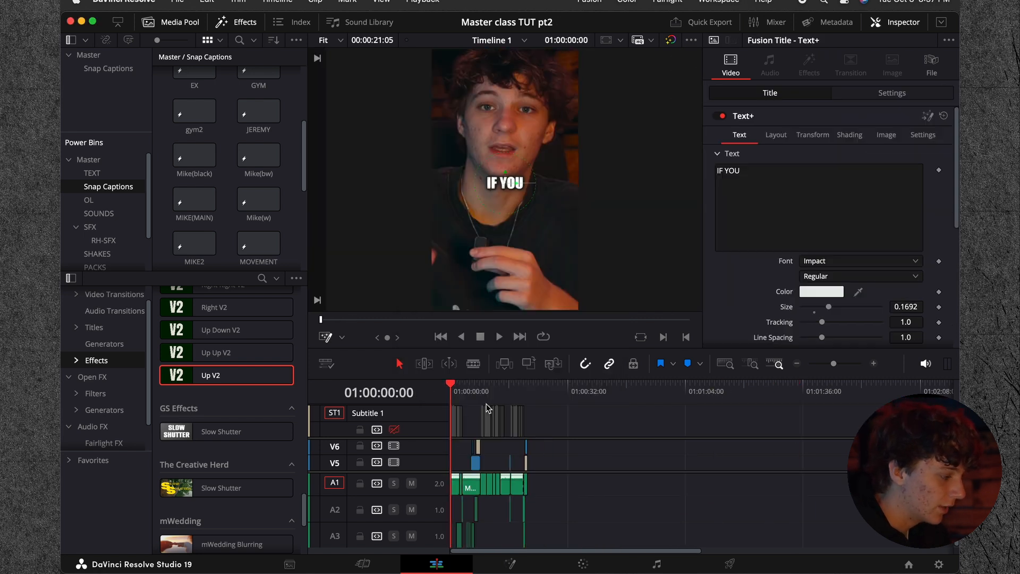
key("space")
left_click(873, 364)
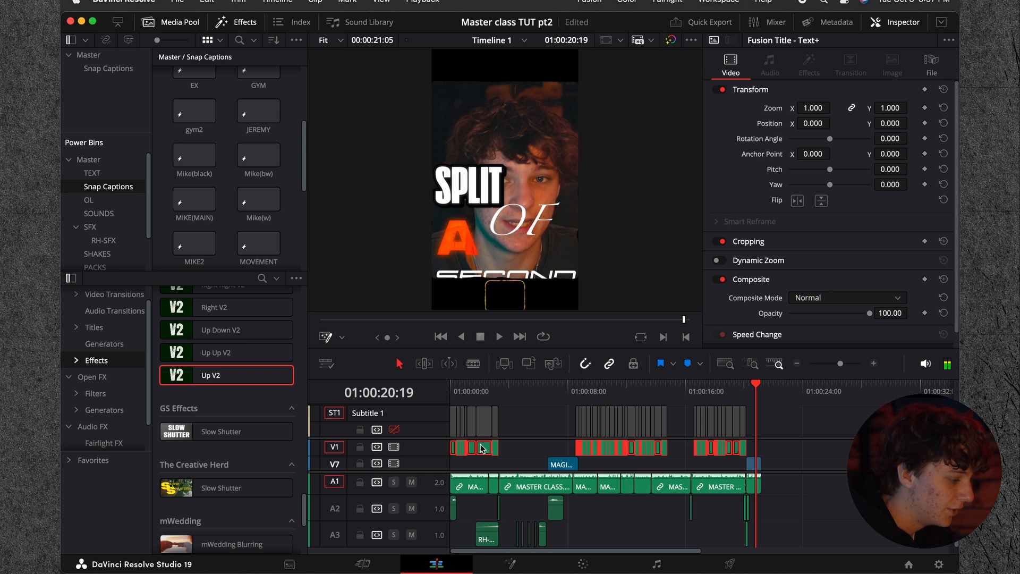
right_click(482, 448)
left_click(555, 170)
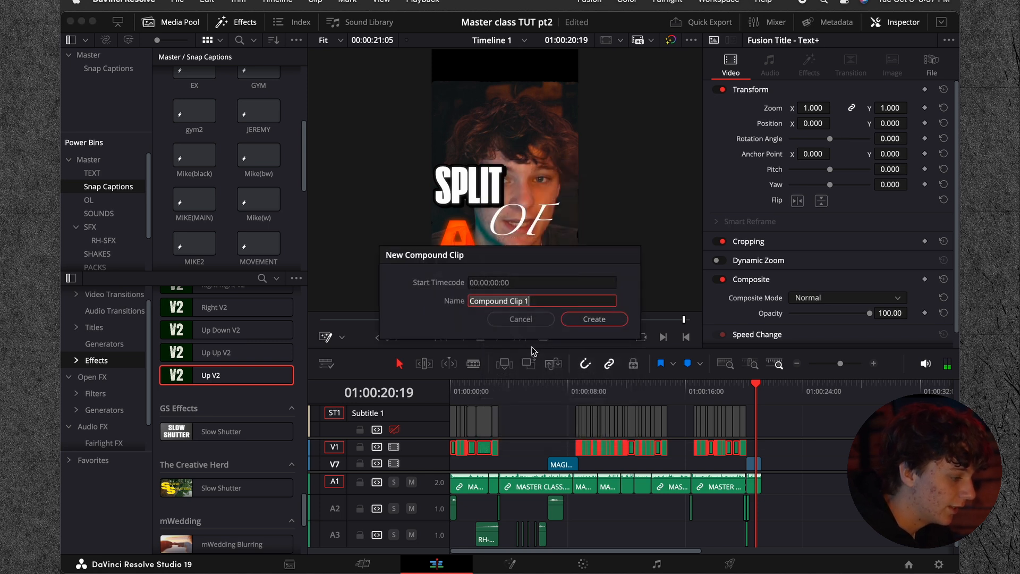
left_click(594, 319)
Step: Lower the captions compound clip to a Y position of -88, checking it against the frame at 01:00:01:00
left_click(465, 387)
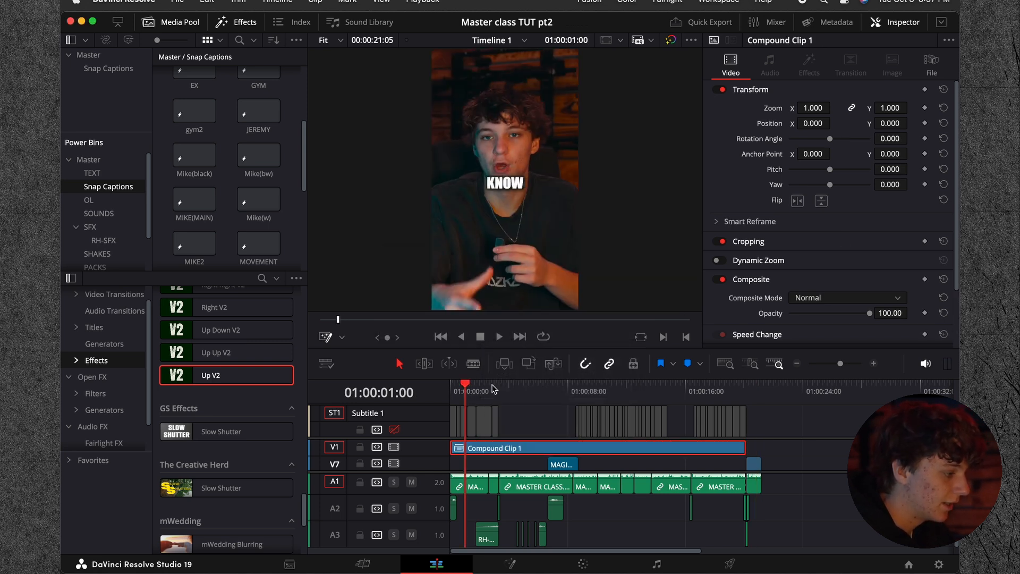
left_click_drag(895, 125, 858, 125)
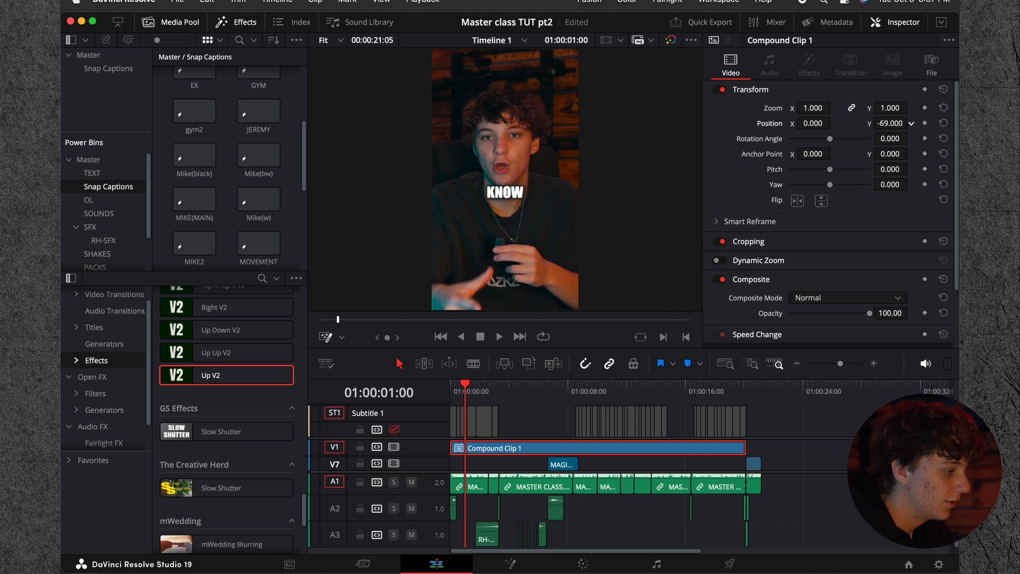
Step: Open the captions compound clip in its own timeline and show its IF YOU caption's composition in Fusion
right_click(536, 448)
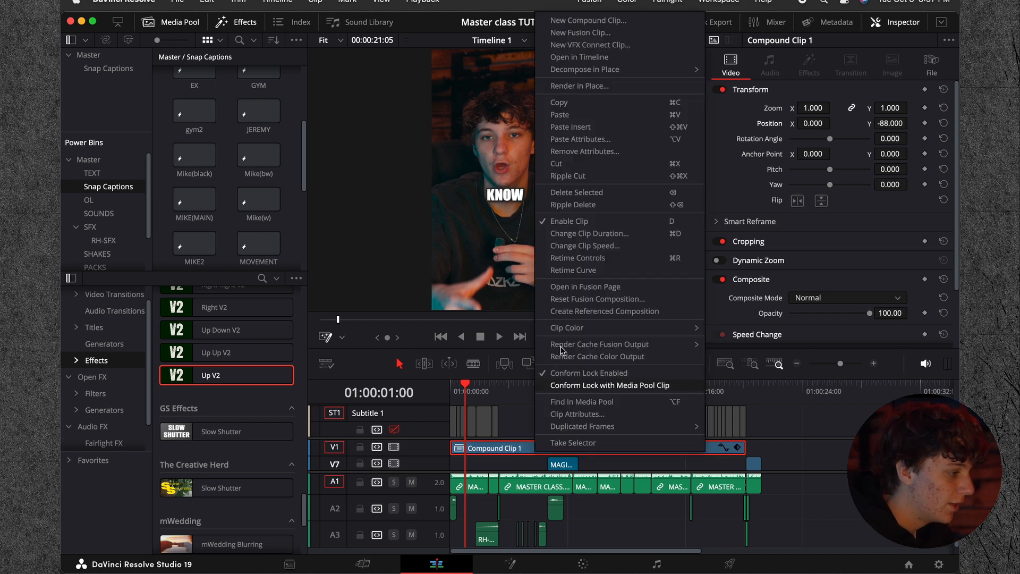
left_click(579, 57)
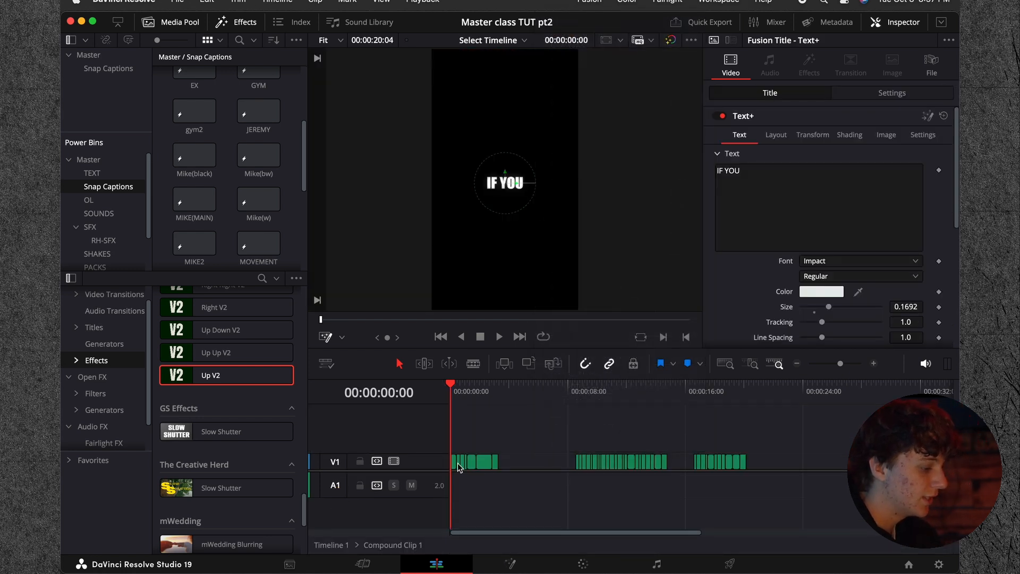
left_click(866, 362)
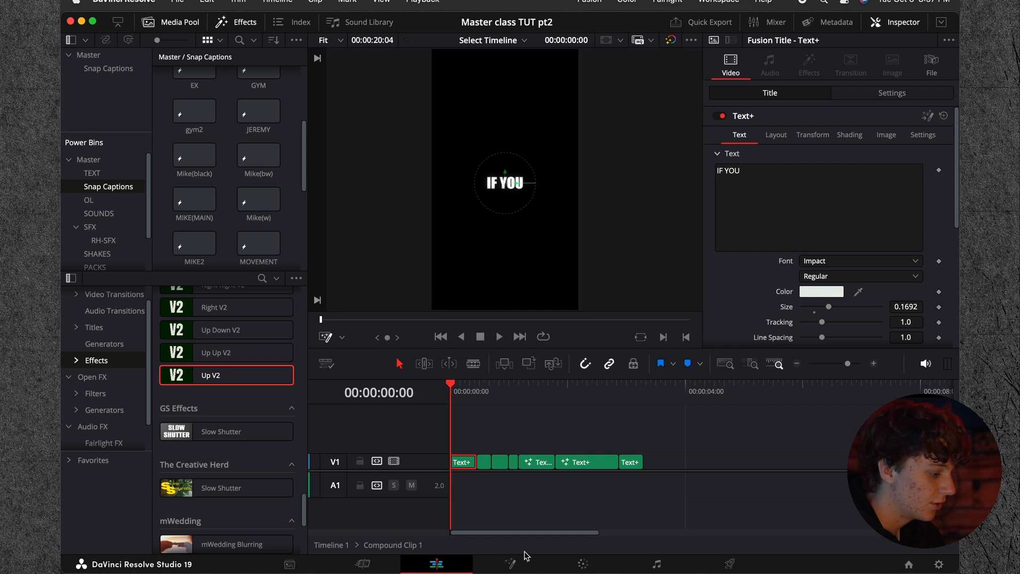
left_click(510, 564)
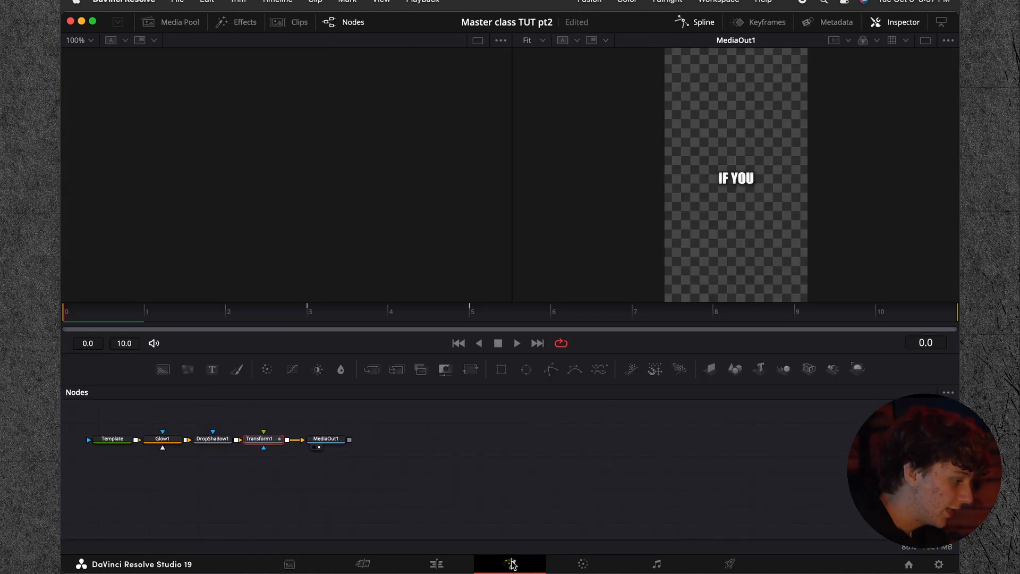
Step: Go through the caption's Glow, DropShadow and Transform nodes and display the Transform1 controls
left_click_drag(156, 408, 291, 462)
left_click(162, 439)
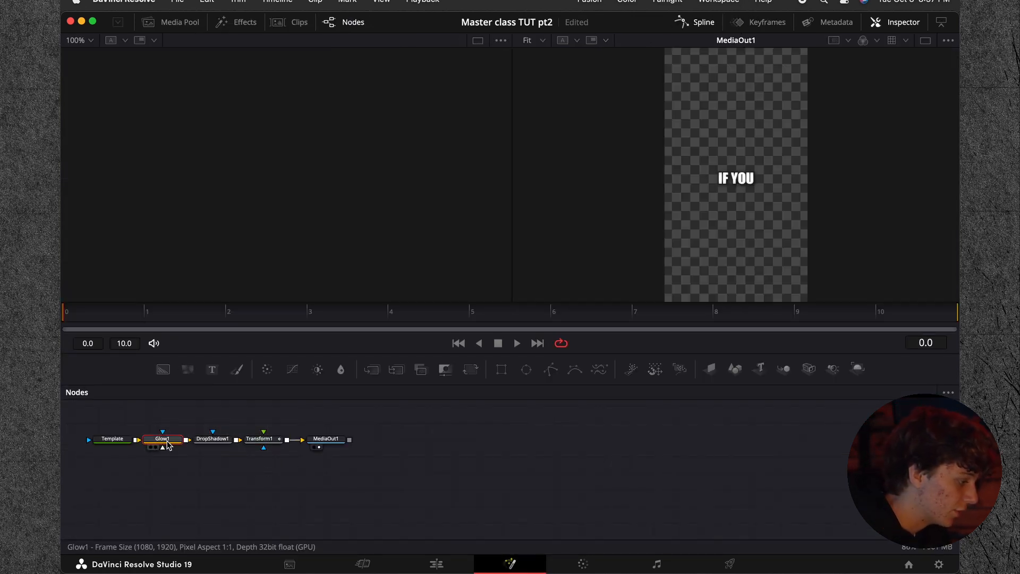
left_click(207, 439)
left_click(259, 439)
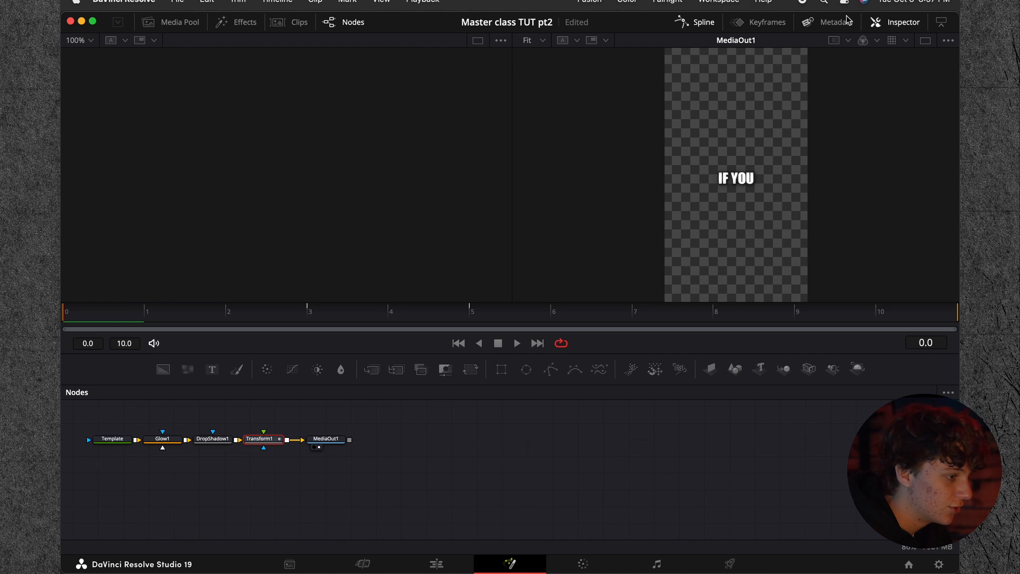
left_click(878, 24)
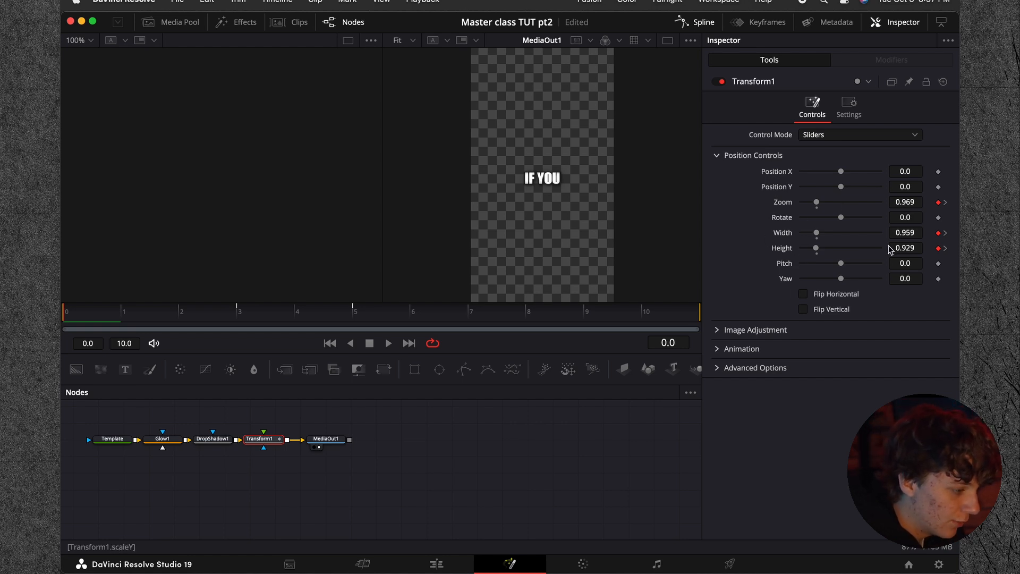
Step: Step frame by frame to frame 5 to examine Transform1's Zoom, Width and Height keyframes
key("Right")
key("Right")
key("Right")
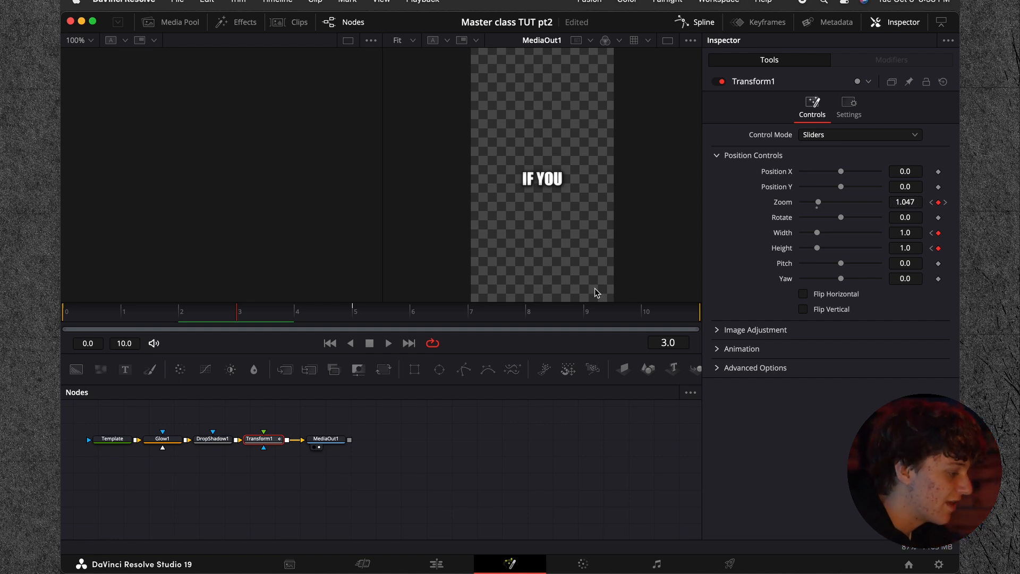
key("Right")
key("Right")
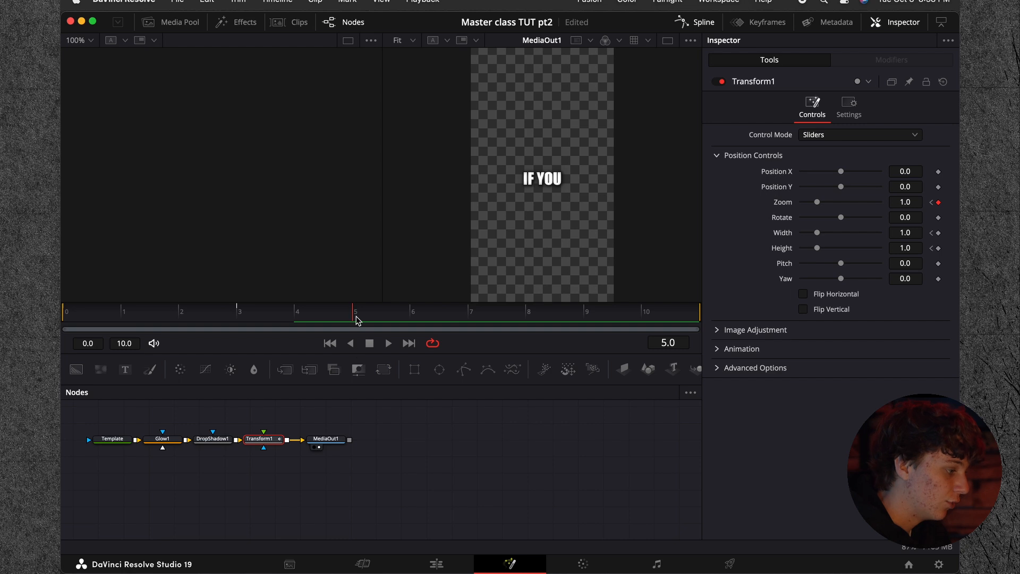
Step: Show all of Transform1's animation curves in the spline editor, fitted to the view
left_click(688, 24)
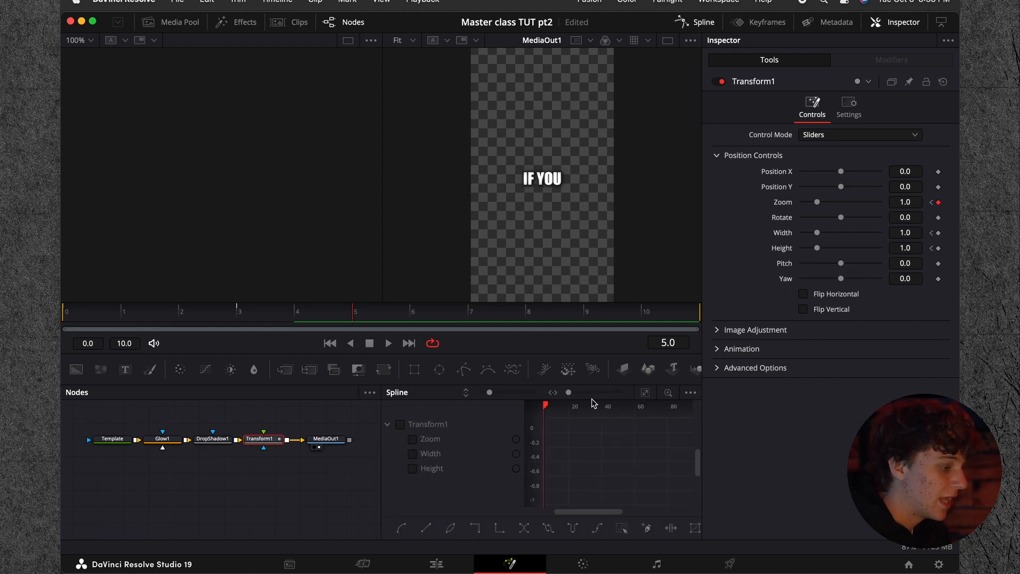
left_click(401, 424)
left_click(644, 392)
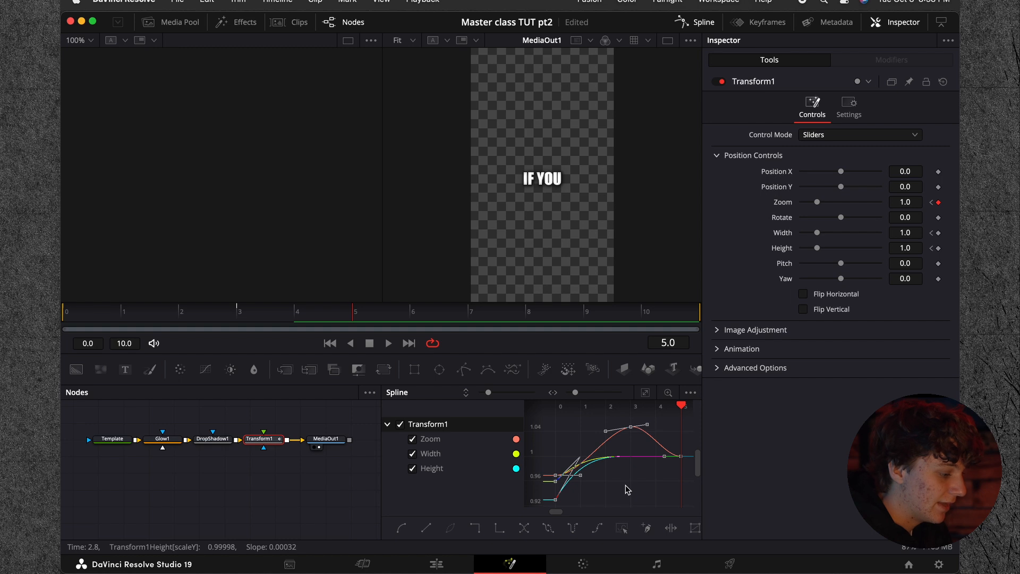
Step: Return to the compound clip's edit timeline and play the caption animation from the start
left_click(436, 563)
key("Home")
key("space")
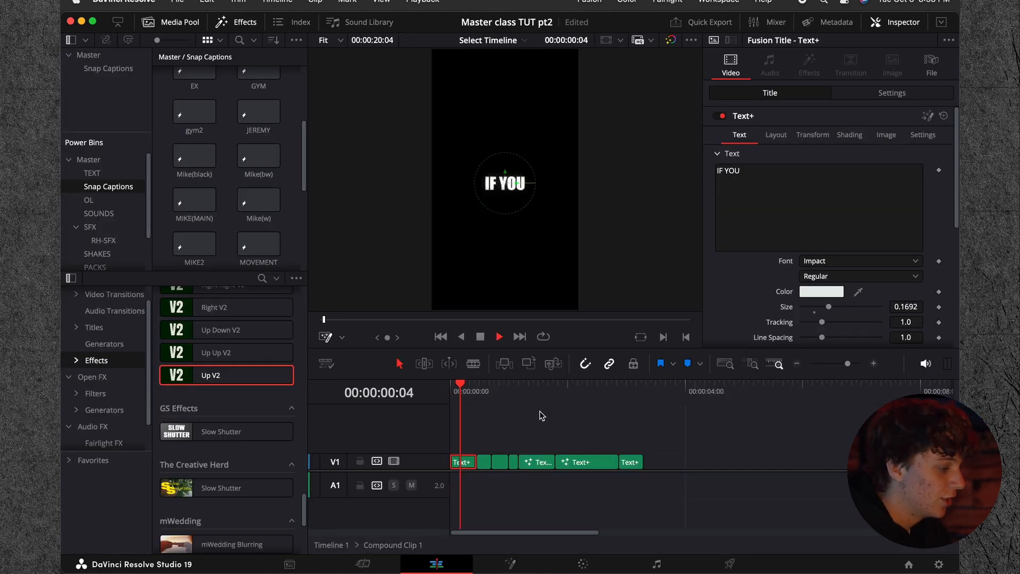